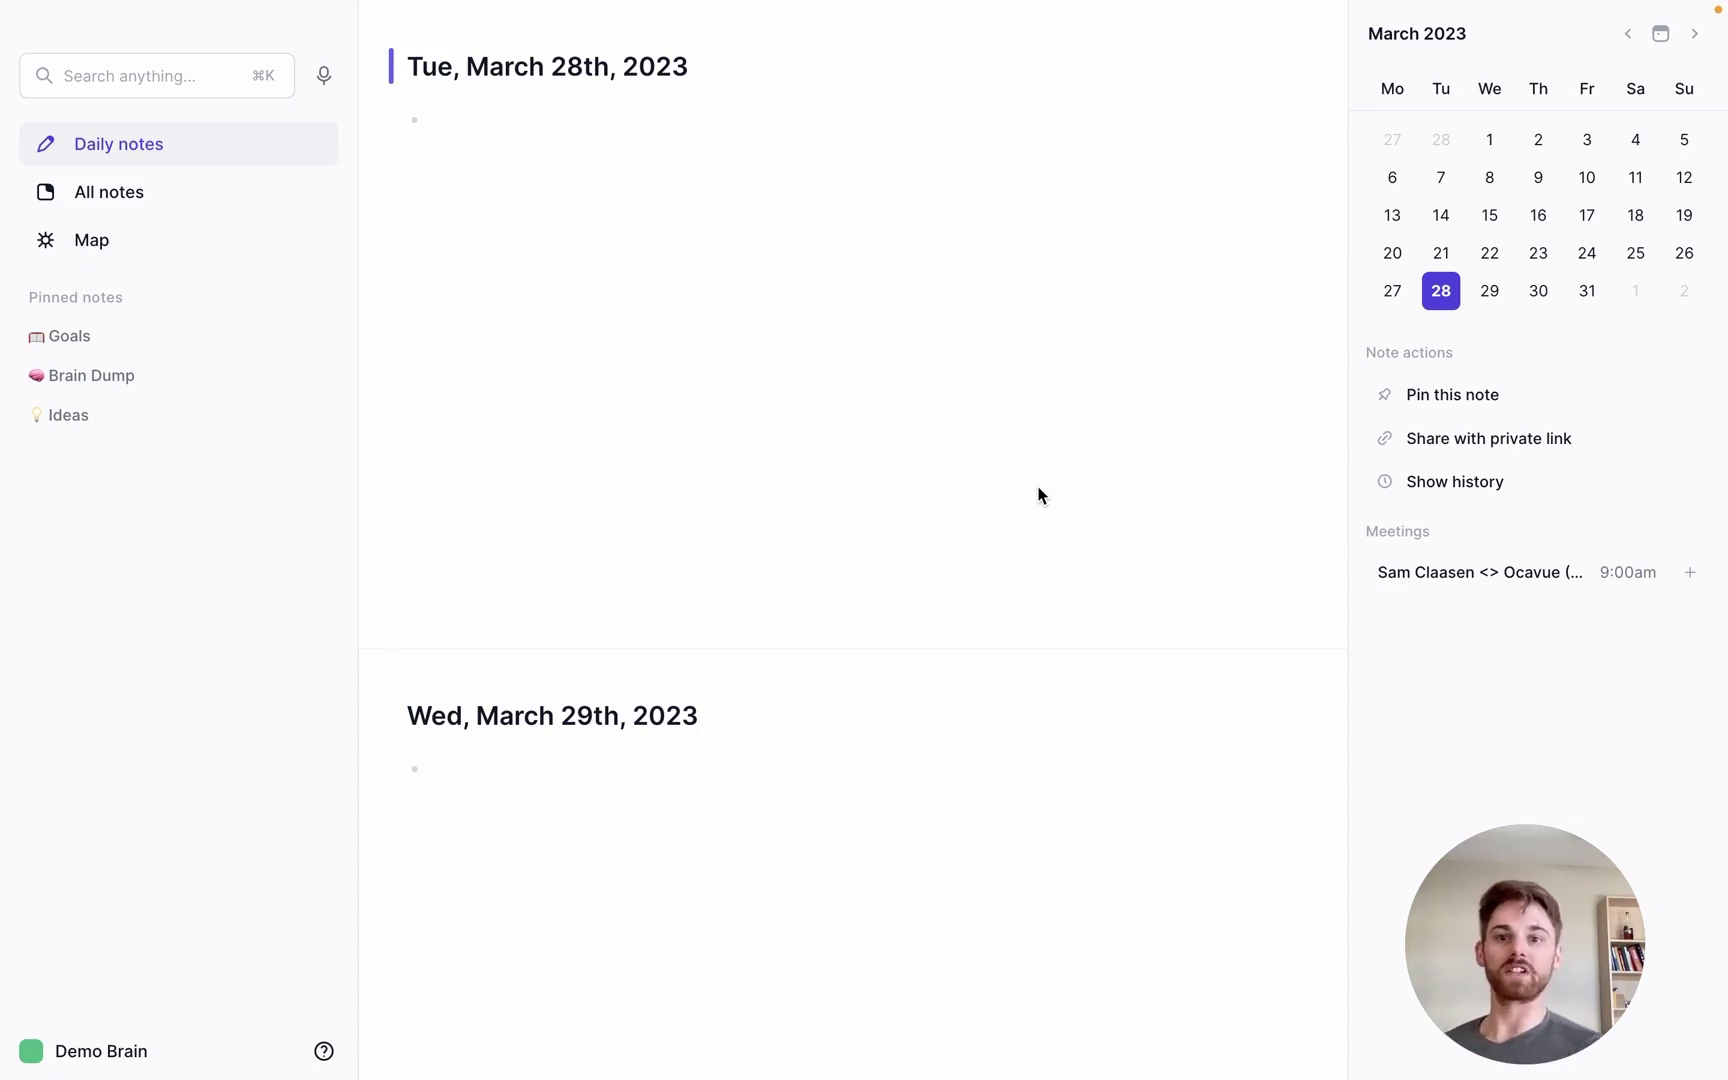
Turn the note's first line into a heading reading 'What I did today'.
left_click(482, 126)
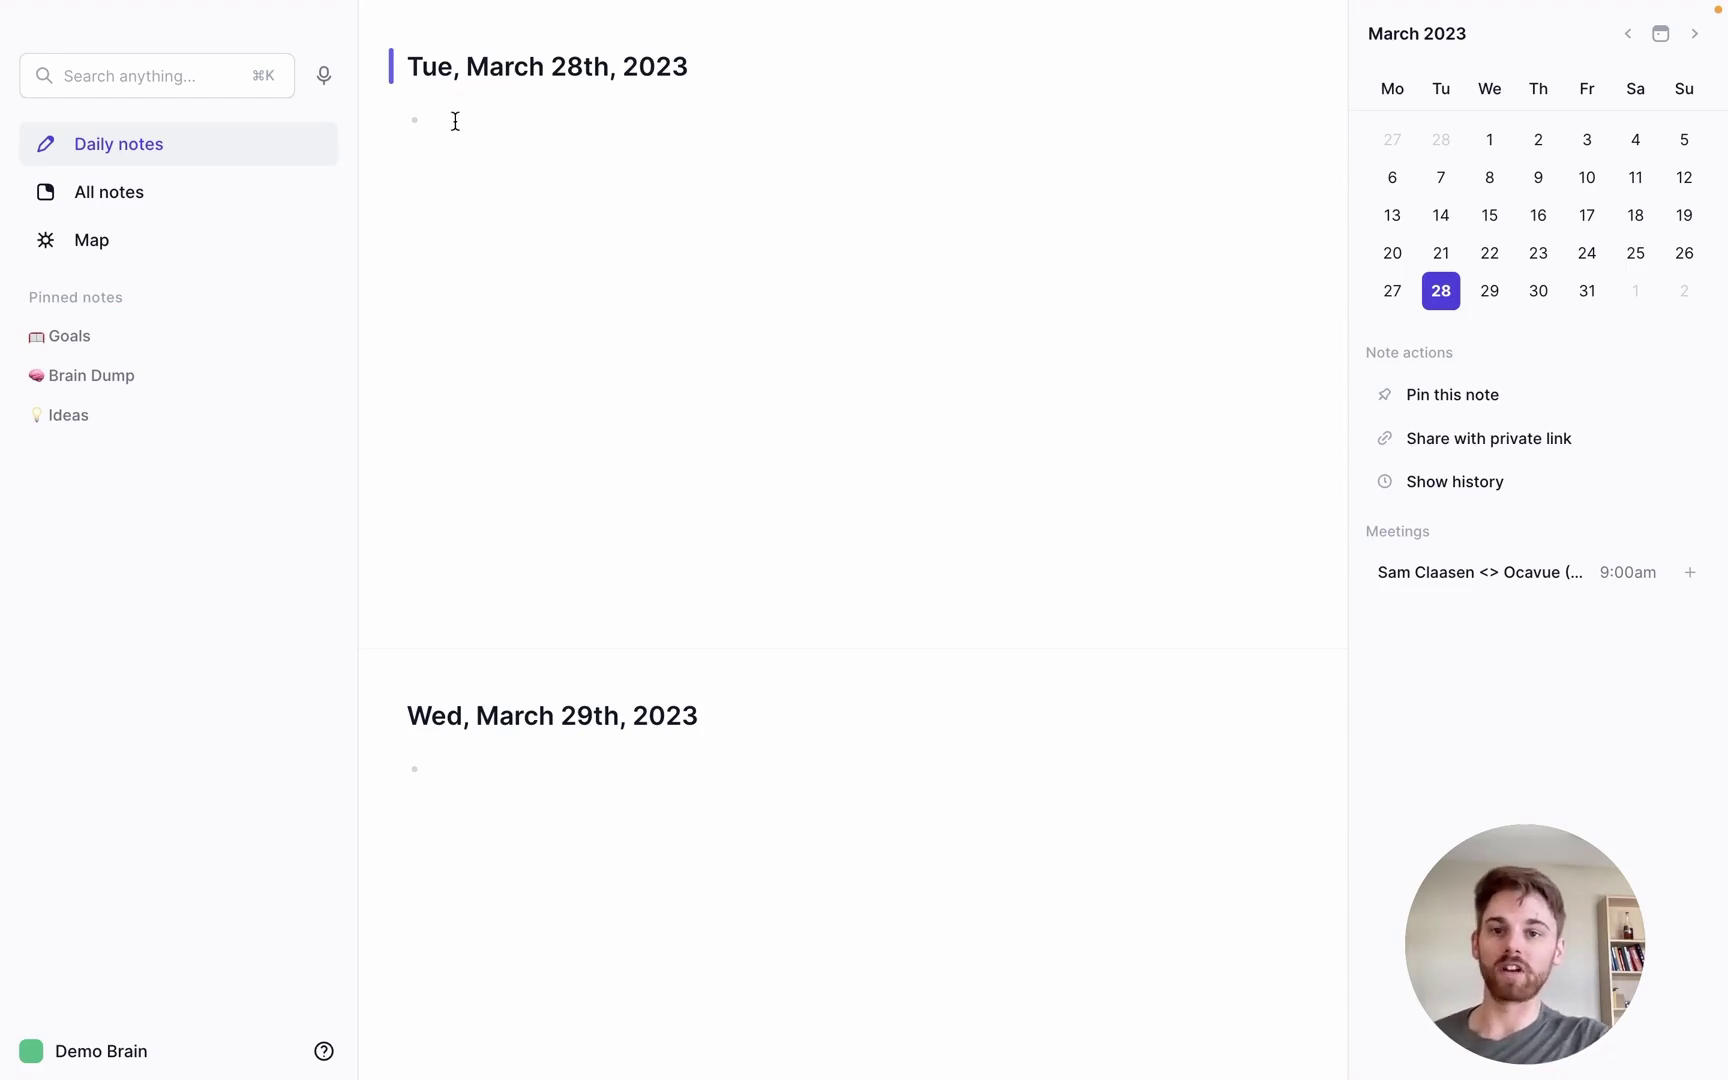
key("BackSpace")
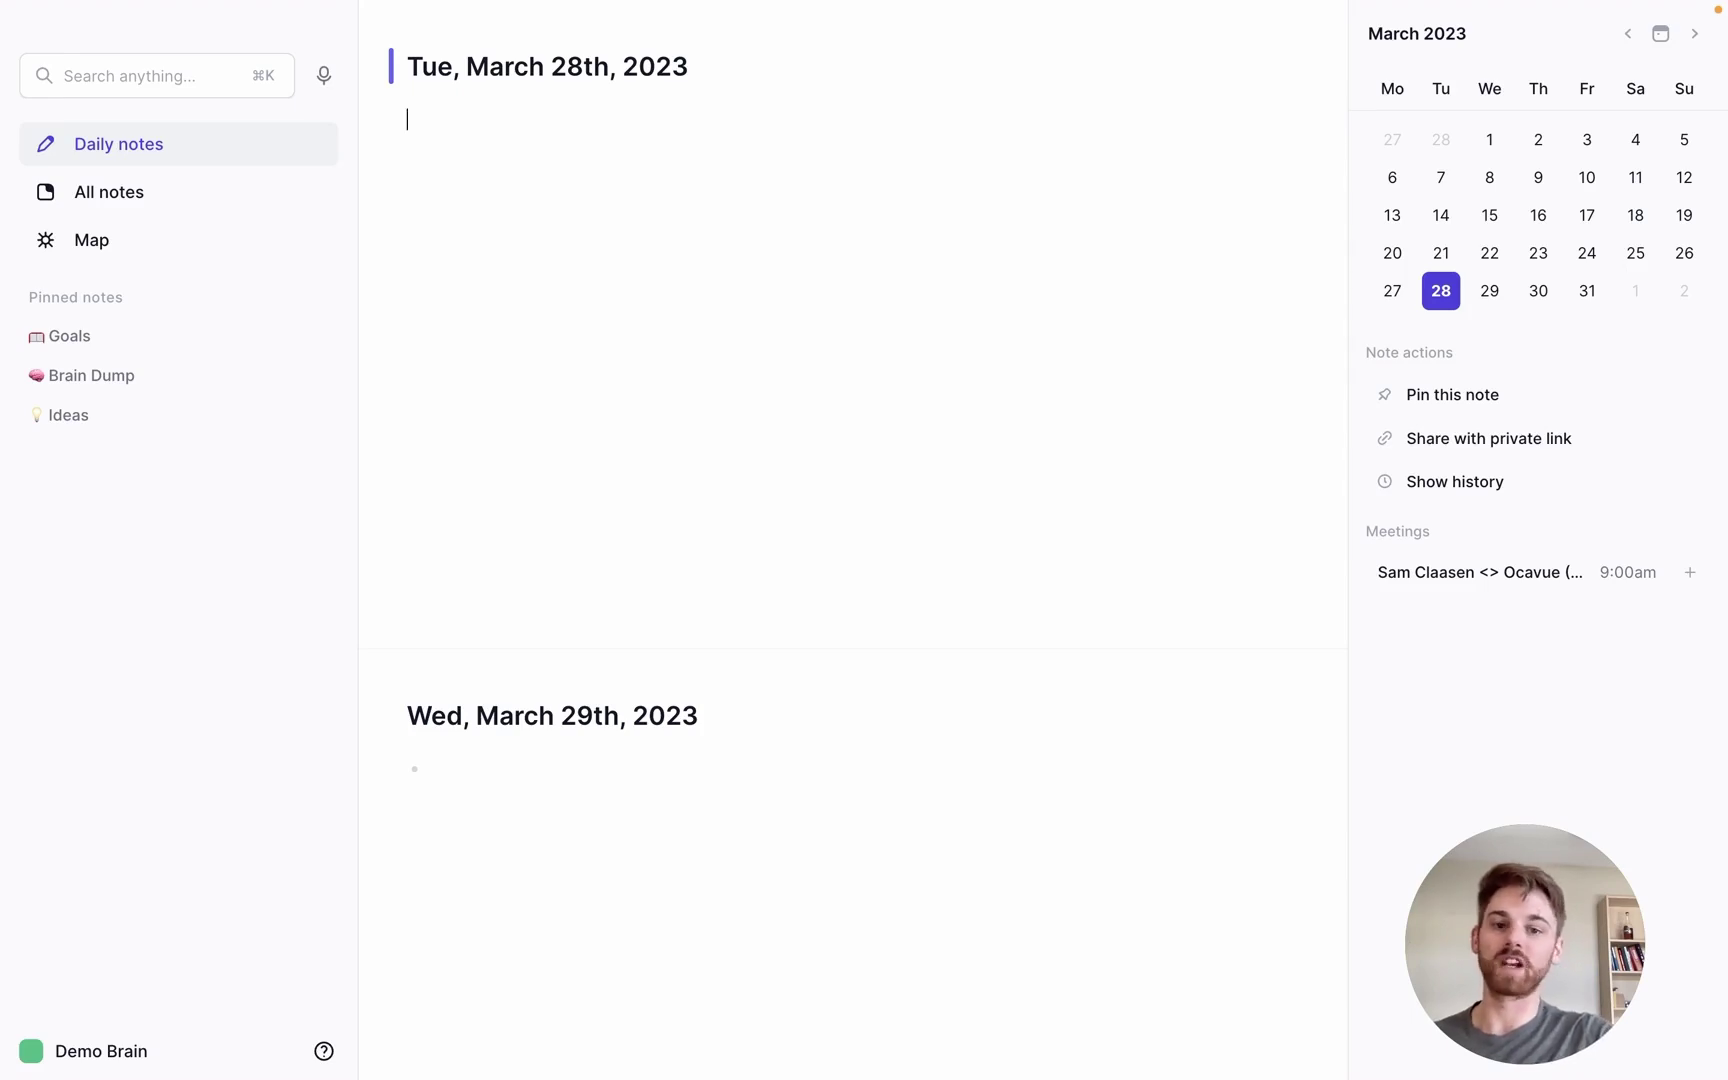
type("-")
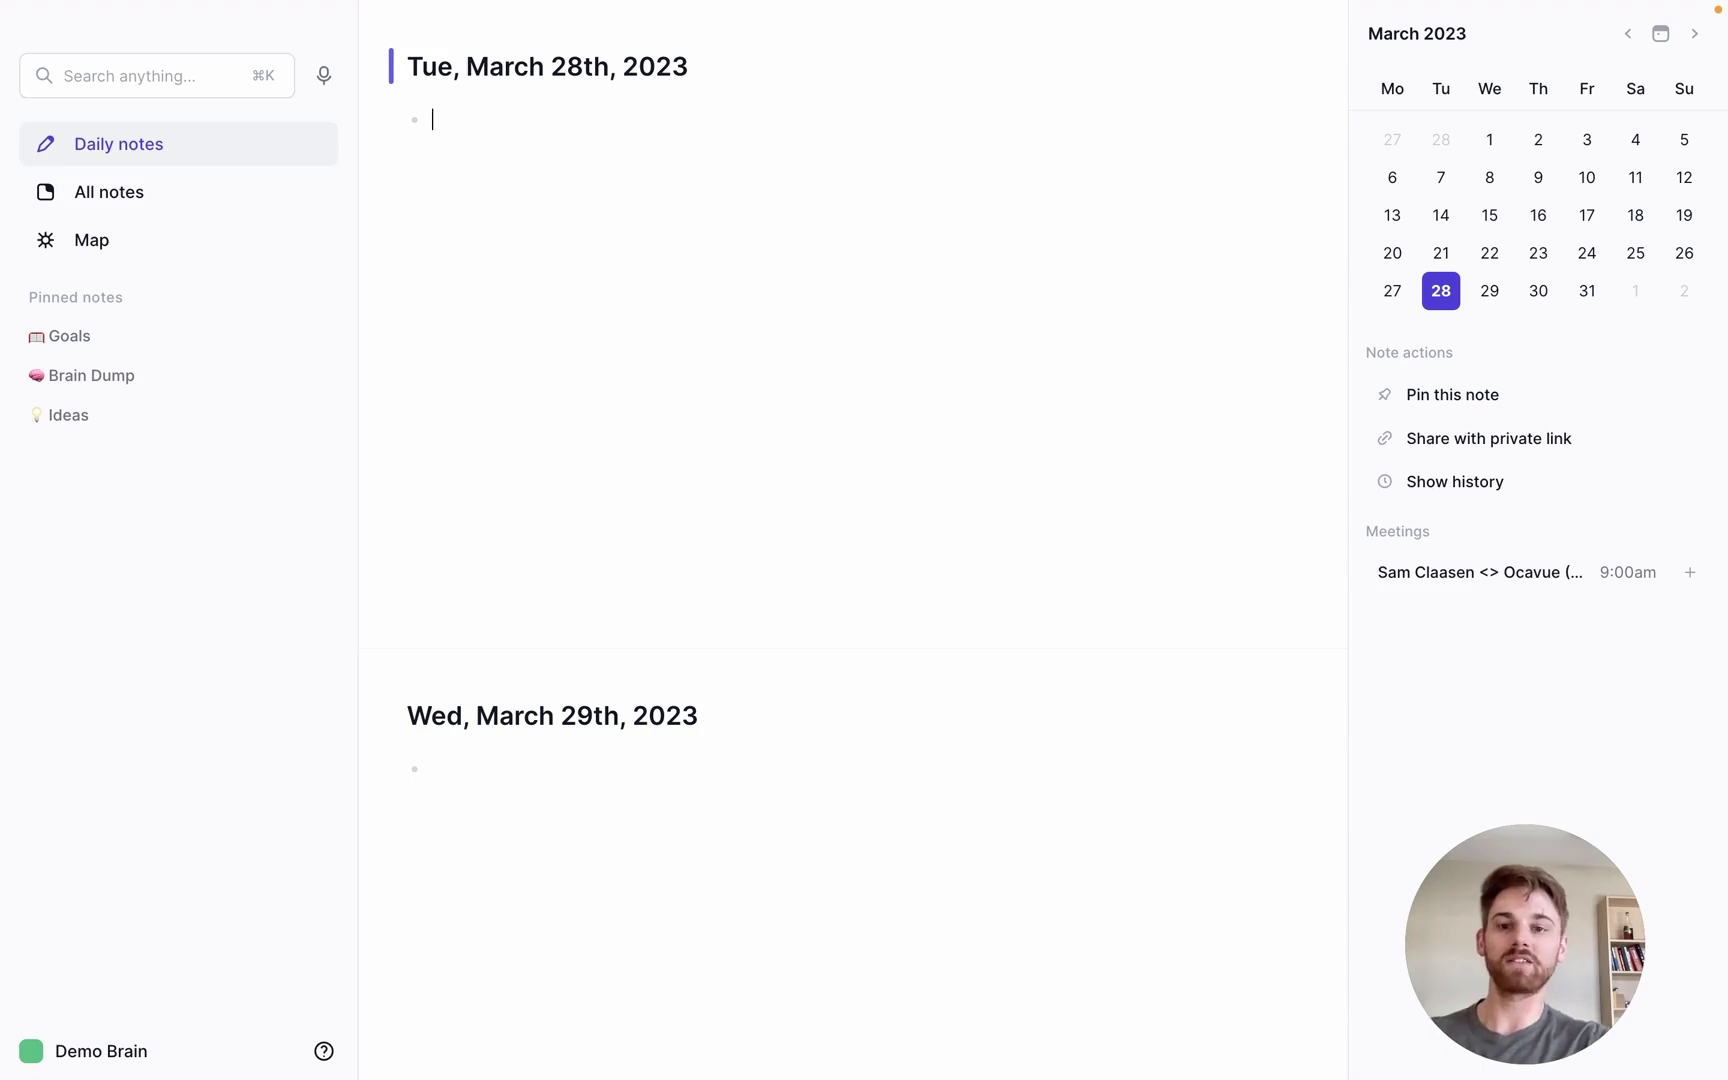
type("#")
key("BackSpace")
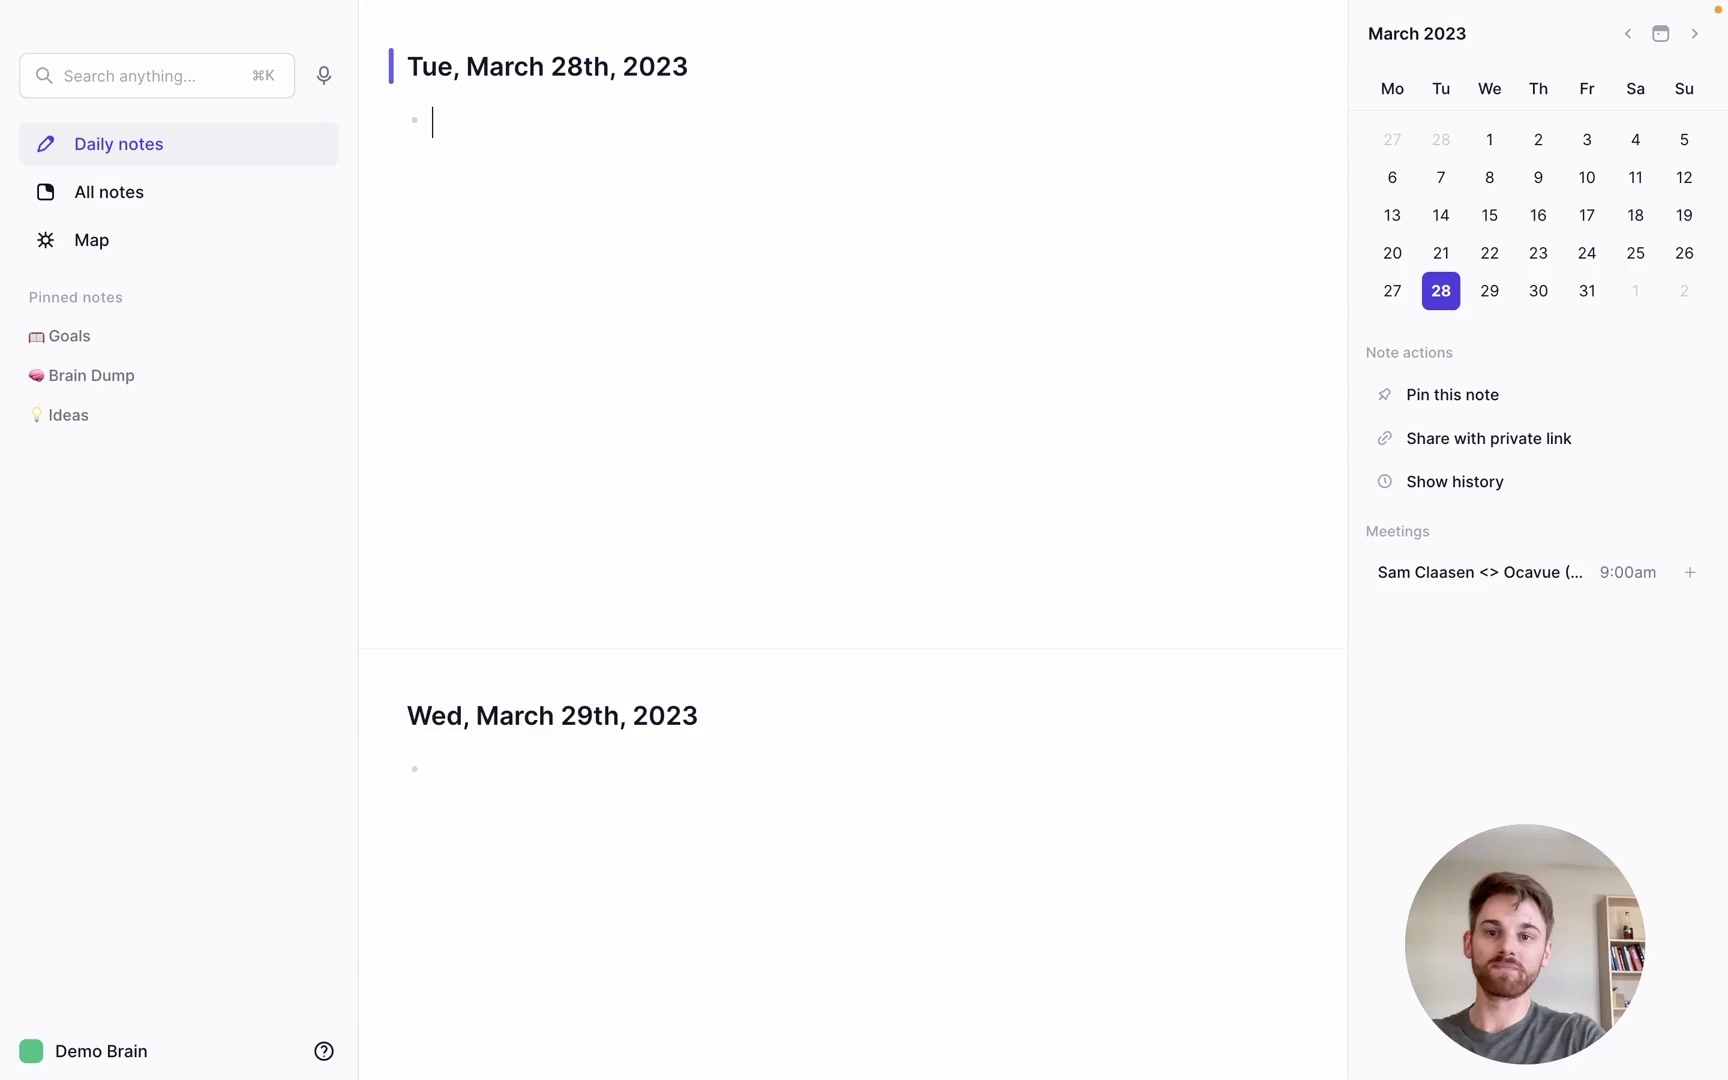
type("W")
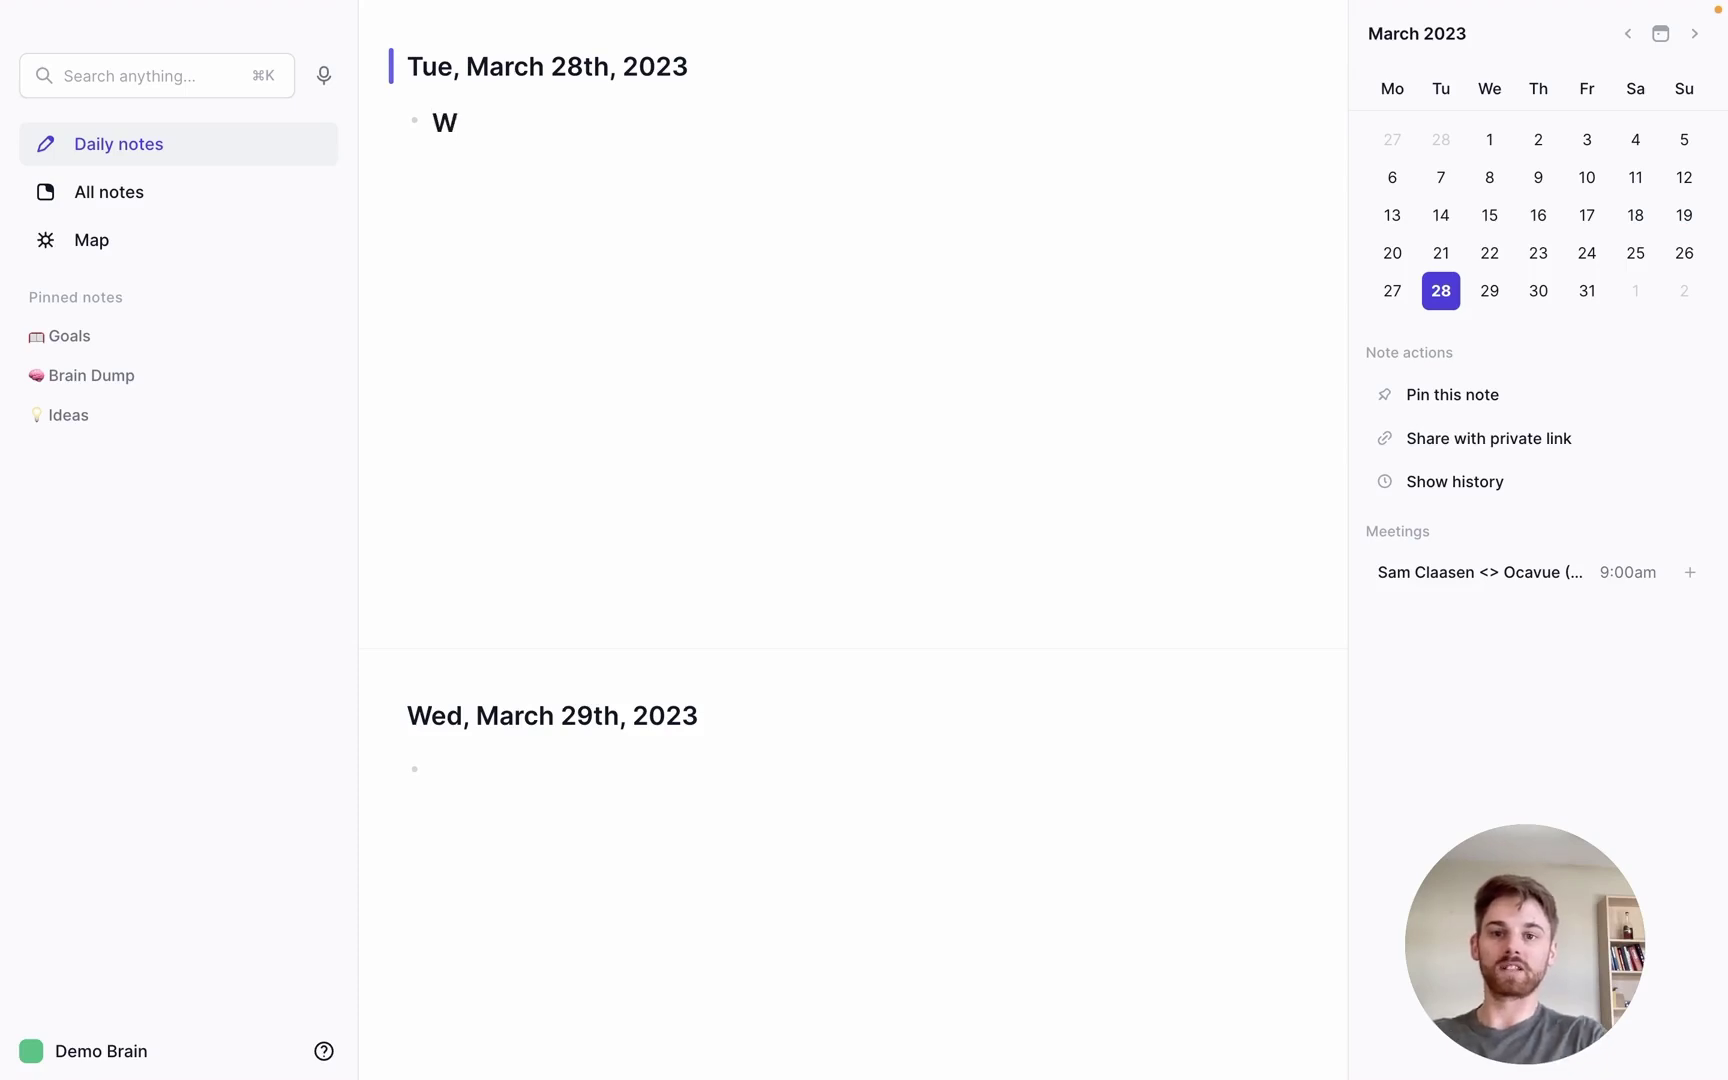
type("hat I did ")
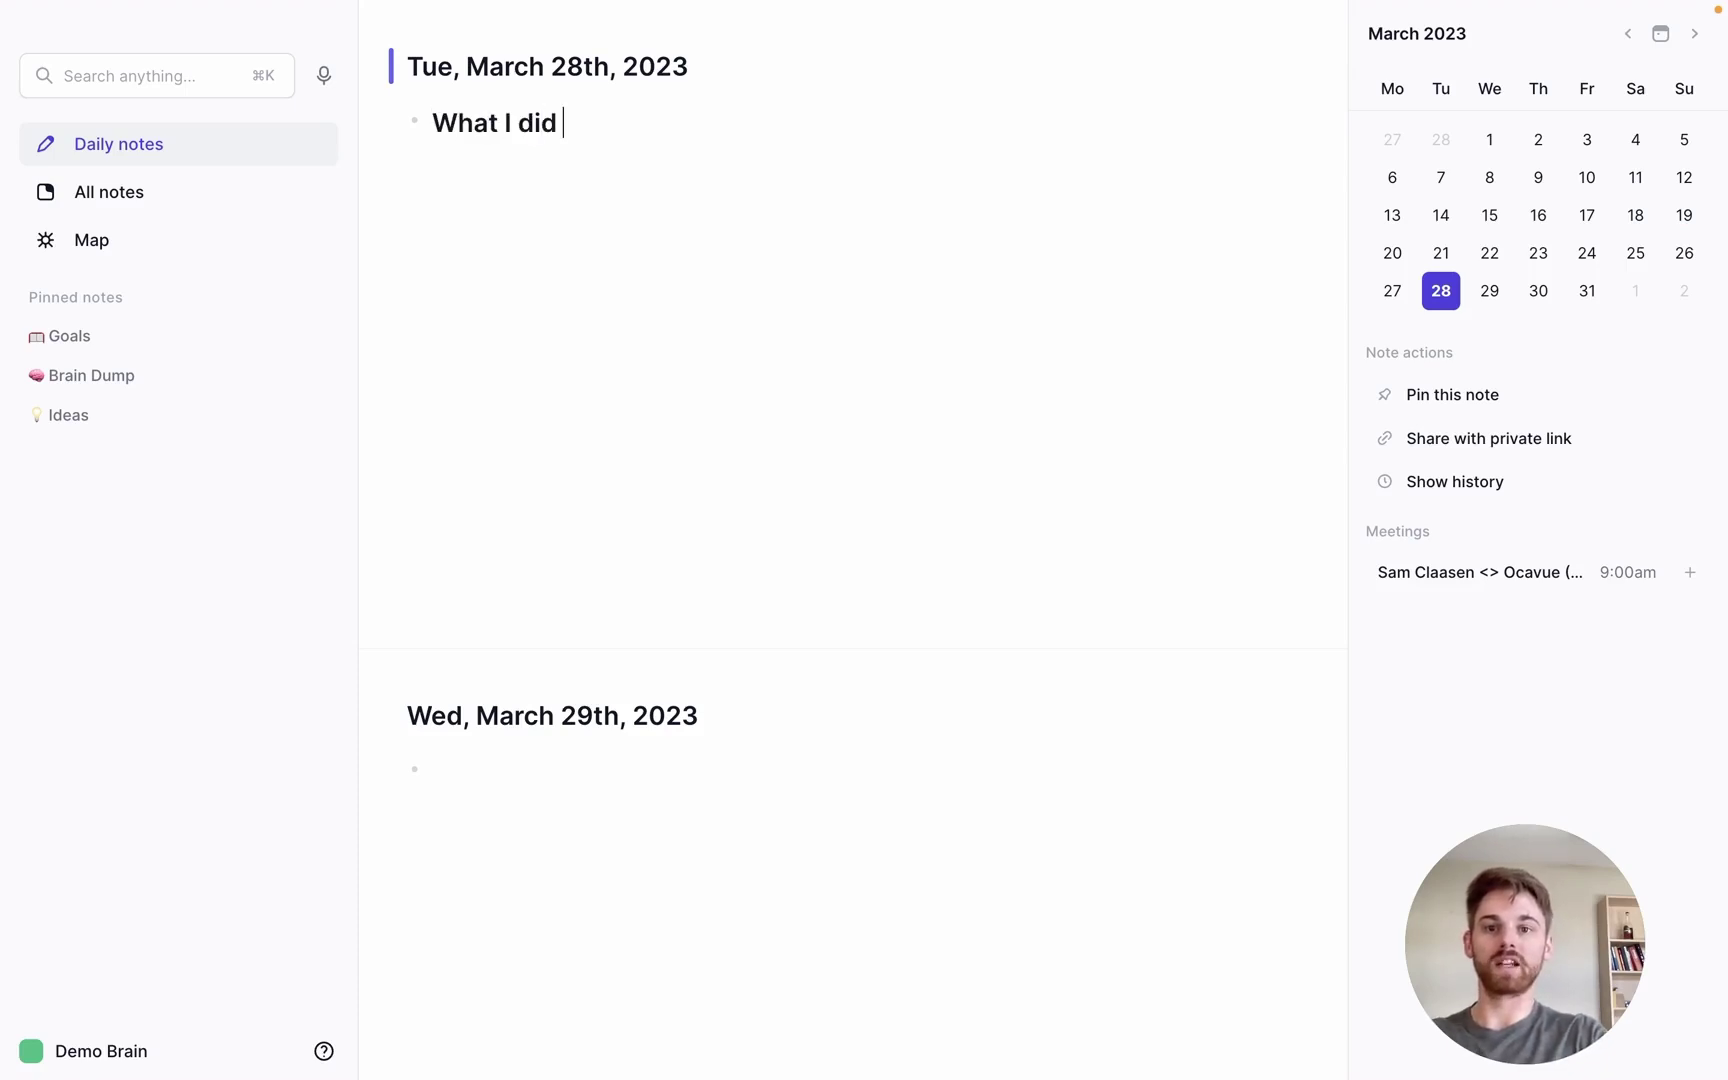
type("today")
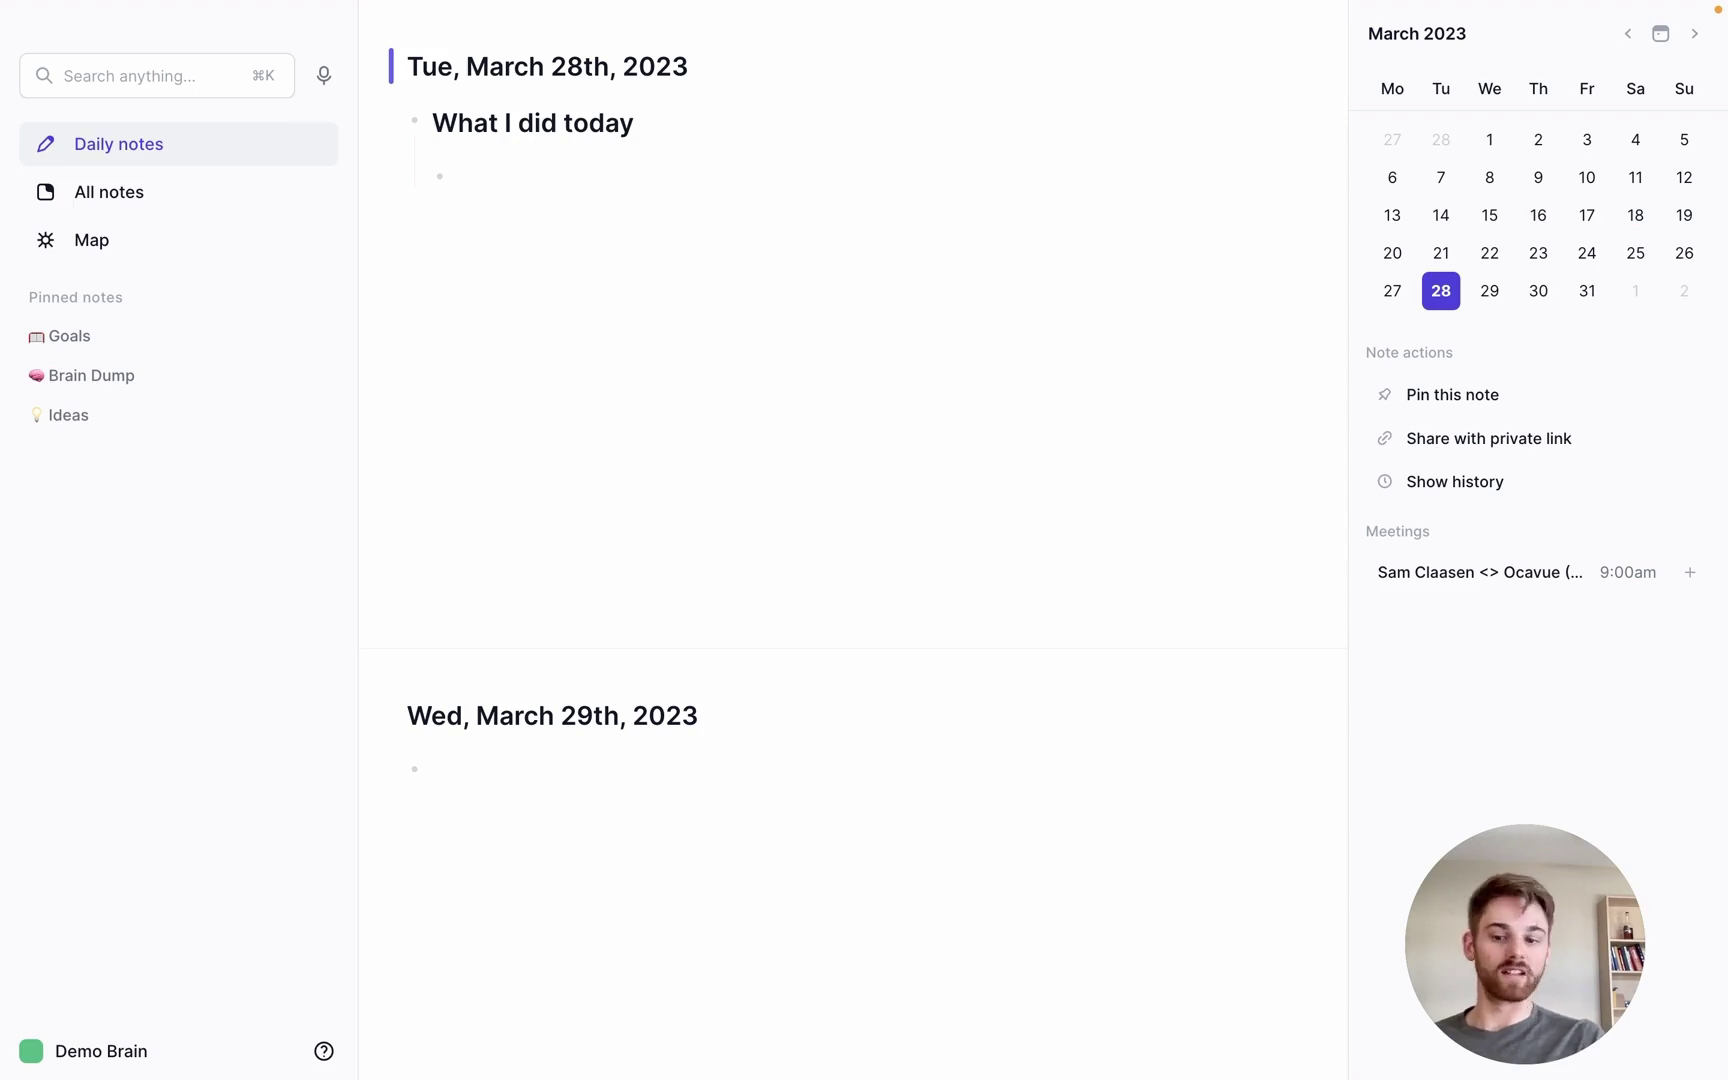
Position the empty bullet exactly one nesting level under the 'What I did today' heading.
key("Tab")
key("Tab")
key("Tab")
key("Tab")
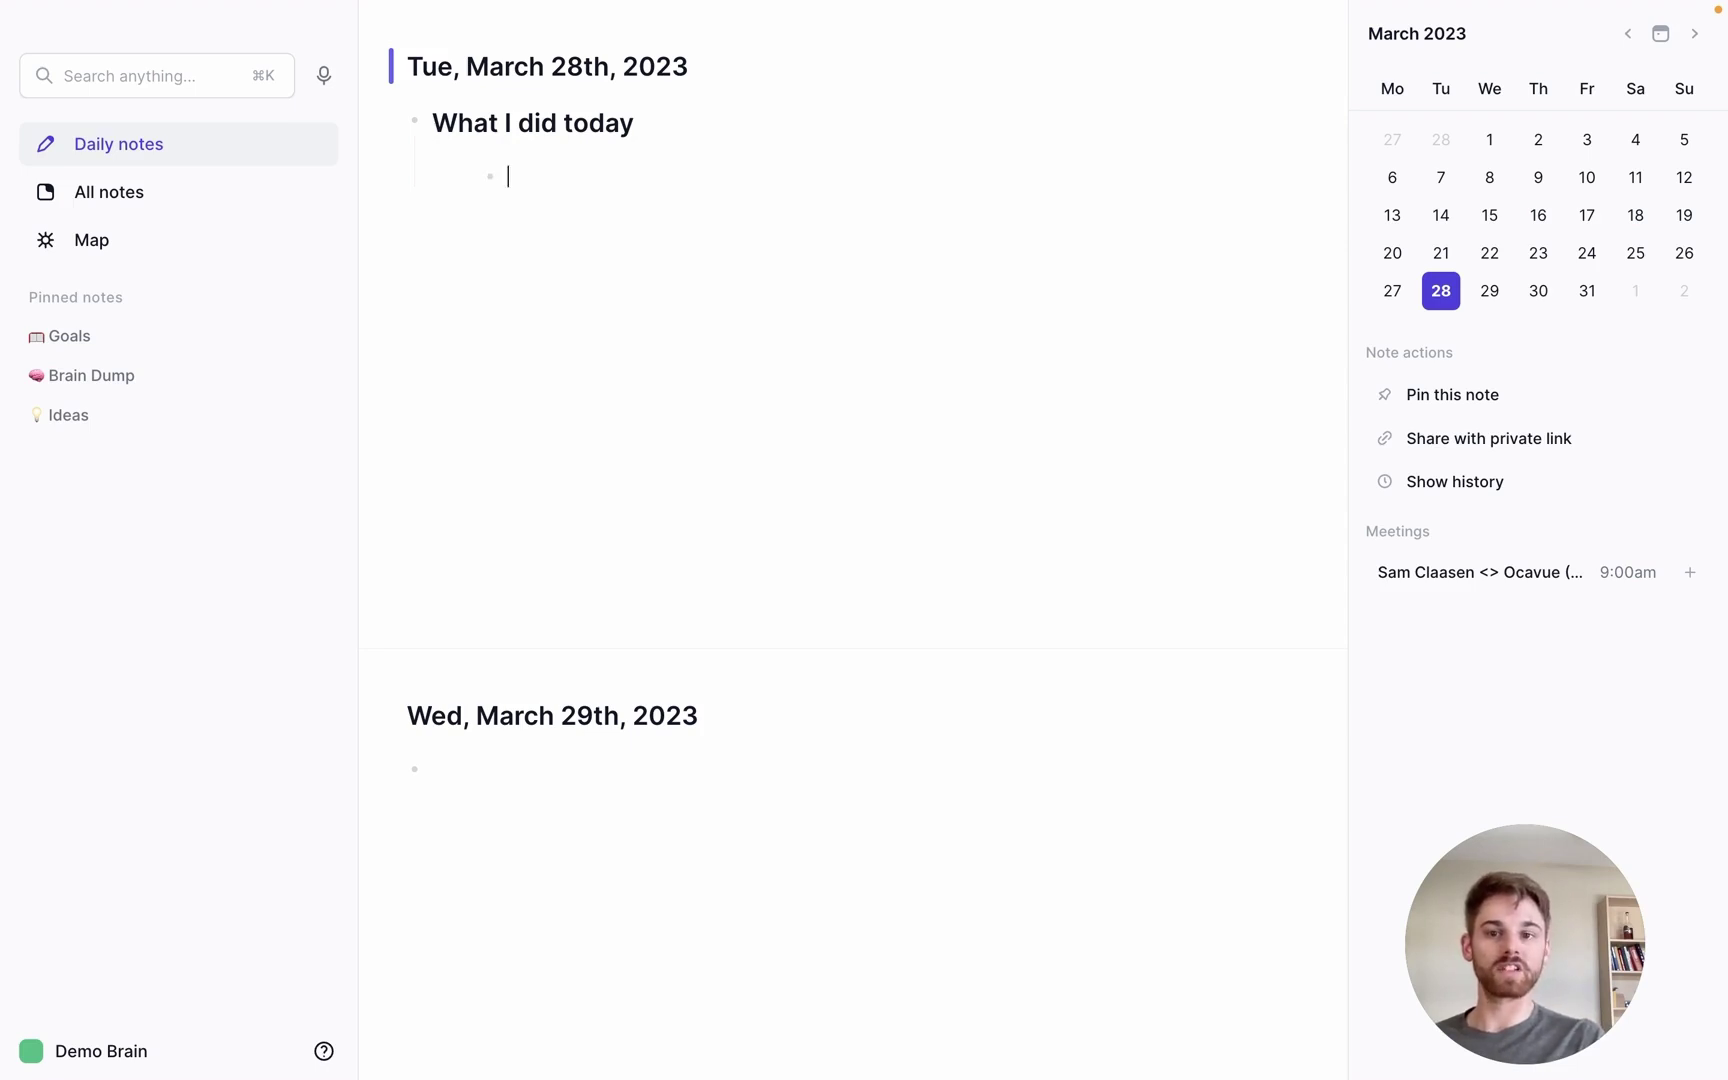
key("Tab")
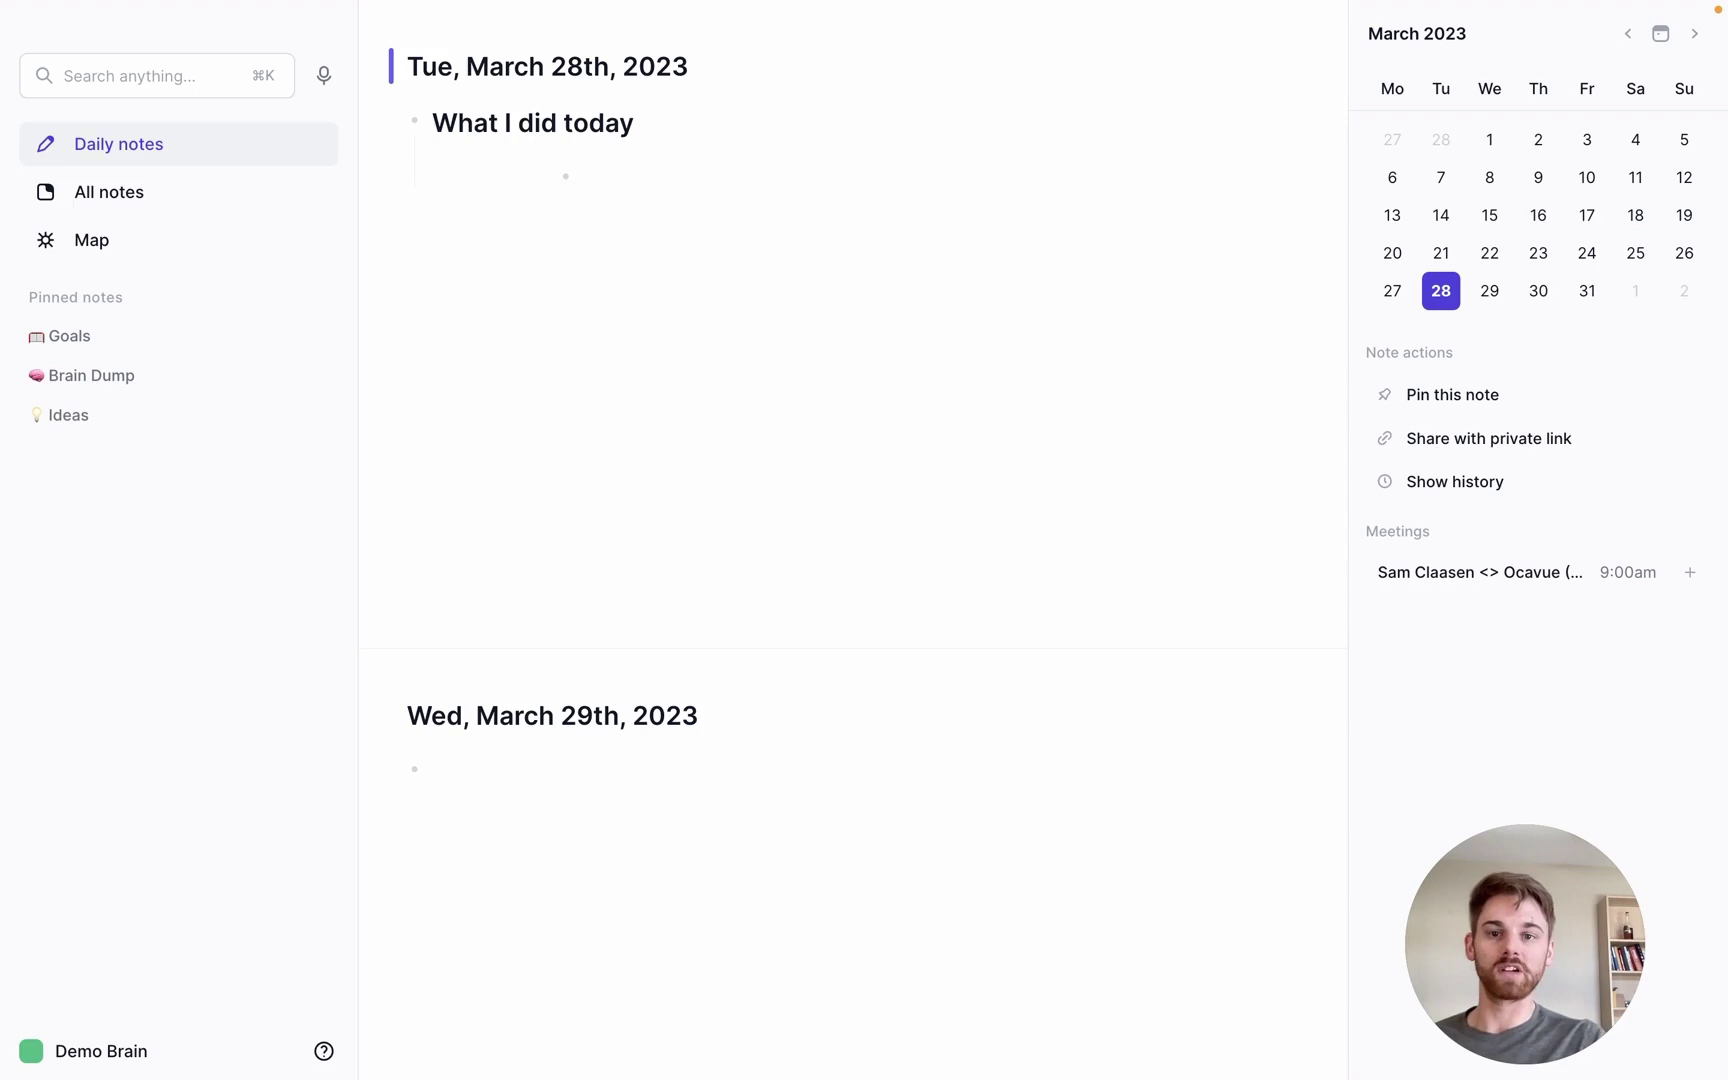
key("Tab")
key("shift+Tab")
key("shift+Tab")
key("shift+Tab")
key("shift+Tab")
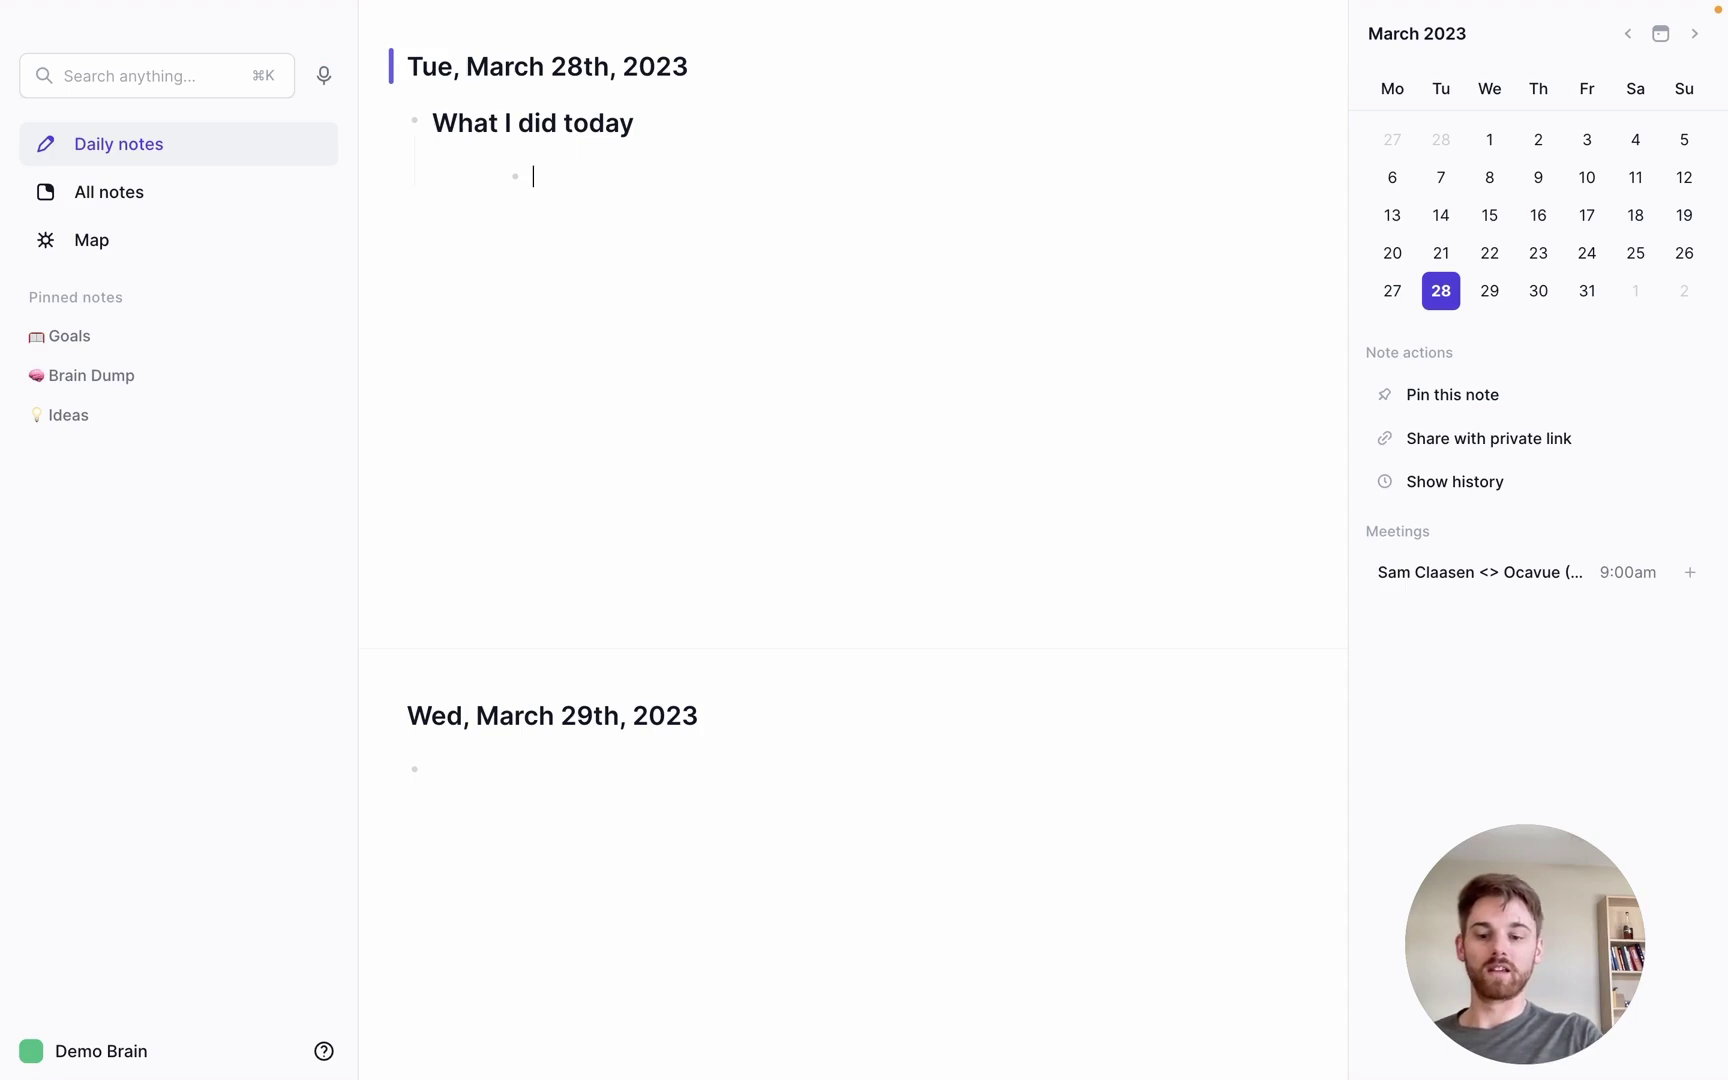
key("Tab")
key("shift+Tab")
key("shift+Tab")
key("shift+Tab")
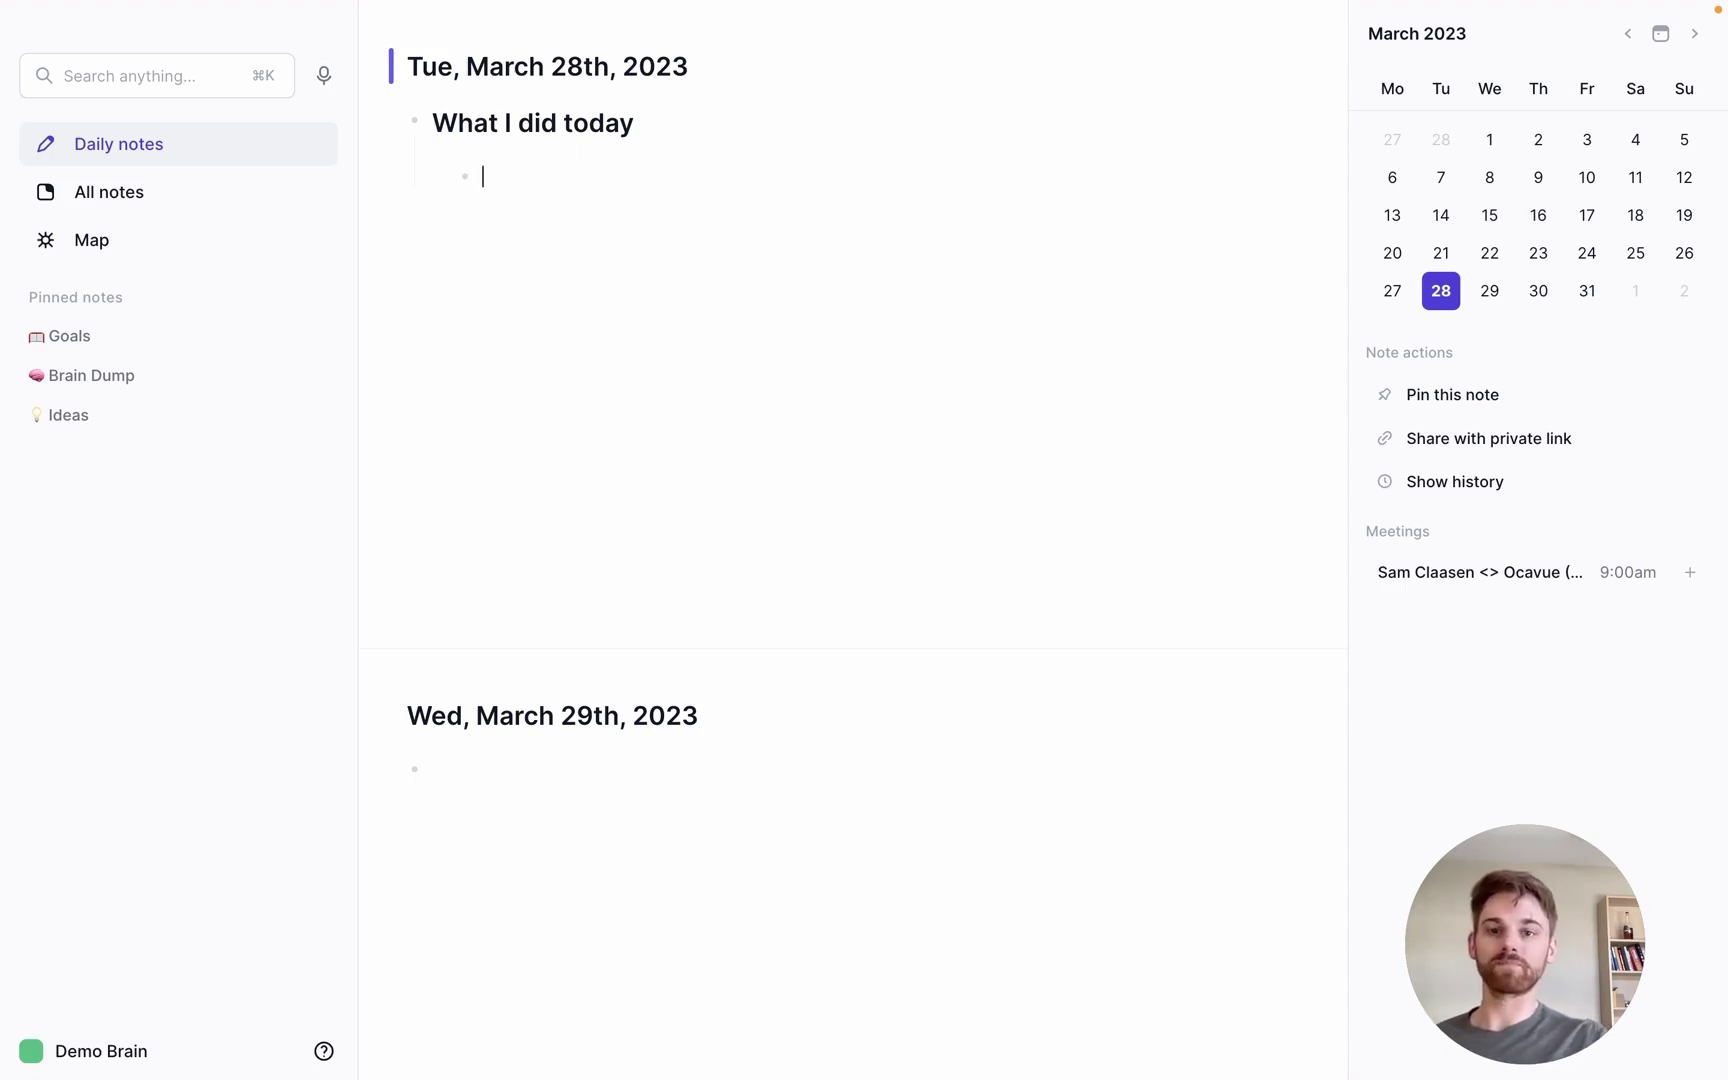
key("shift+Tab")
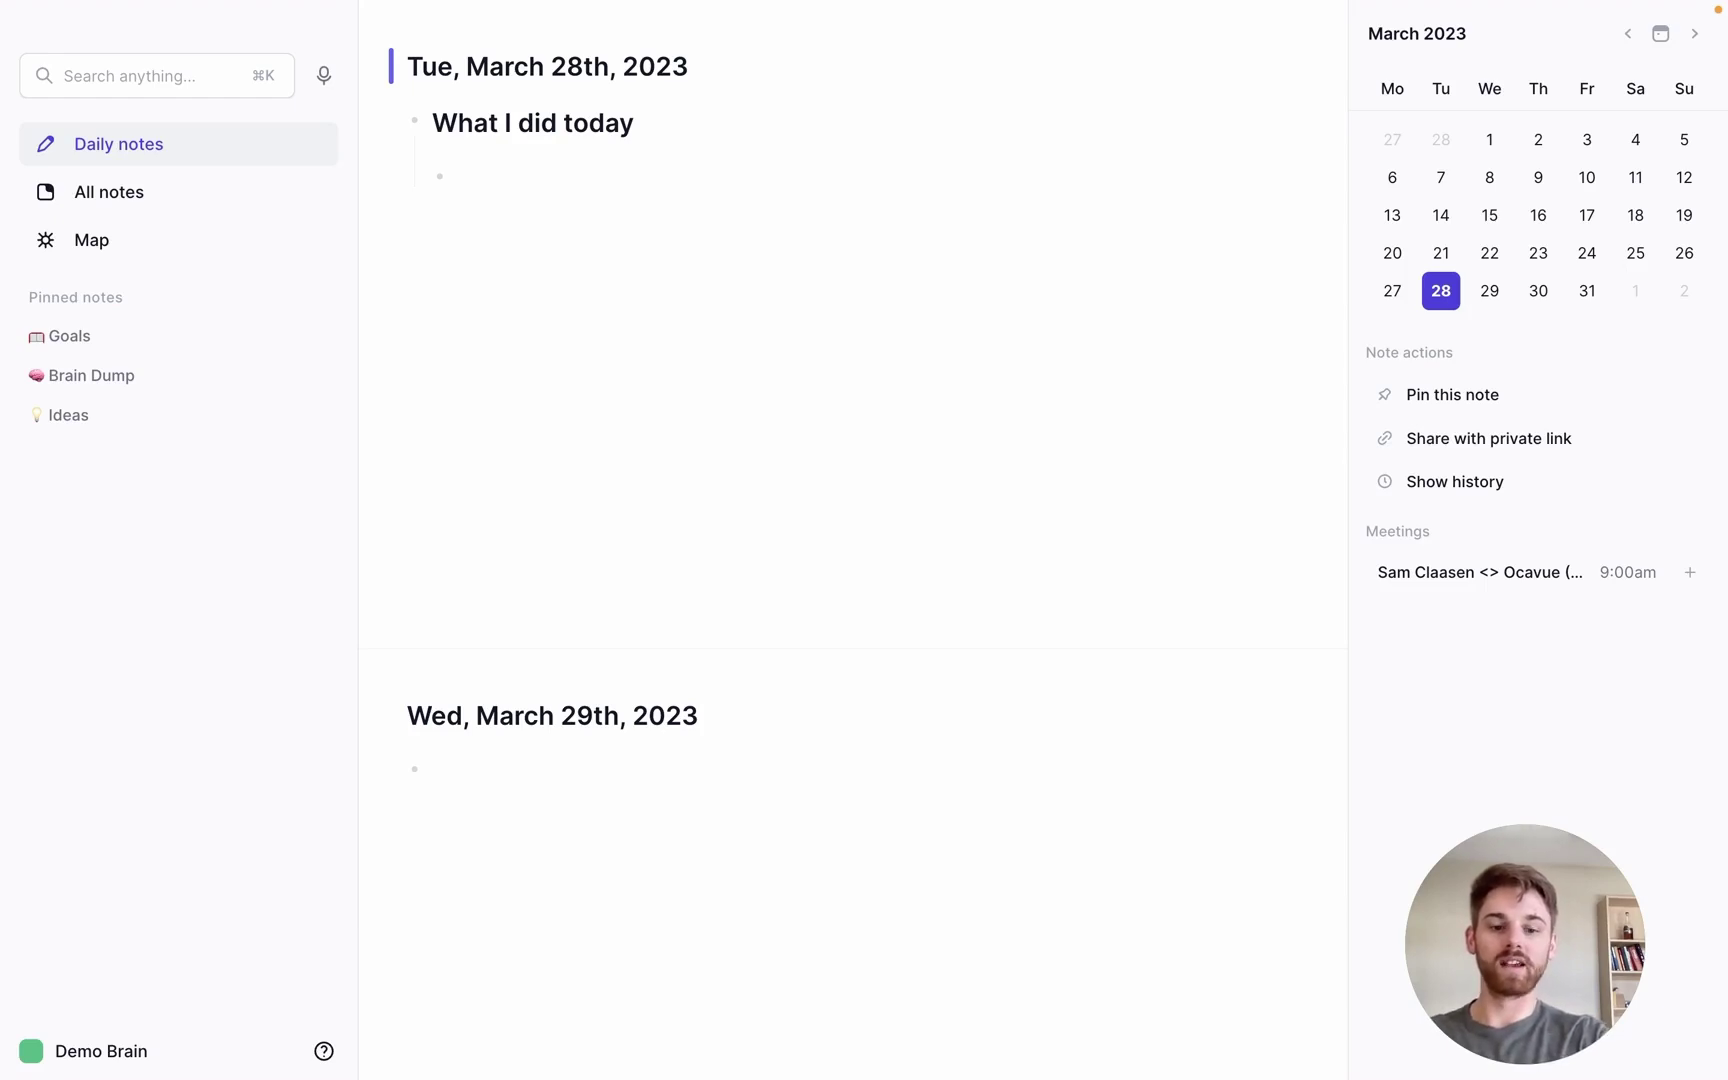
Add 'Tried a new morning routine' with numbered steps: water, dog walk outside, 10min meditation.
type("Tried a new")
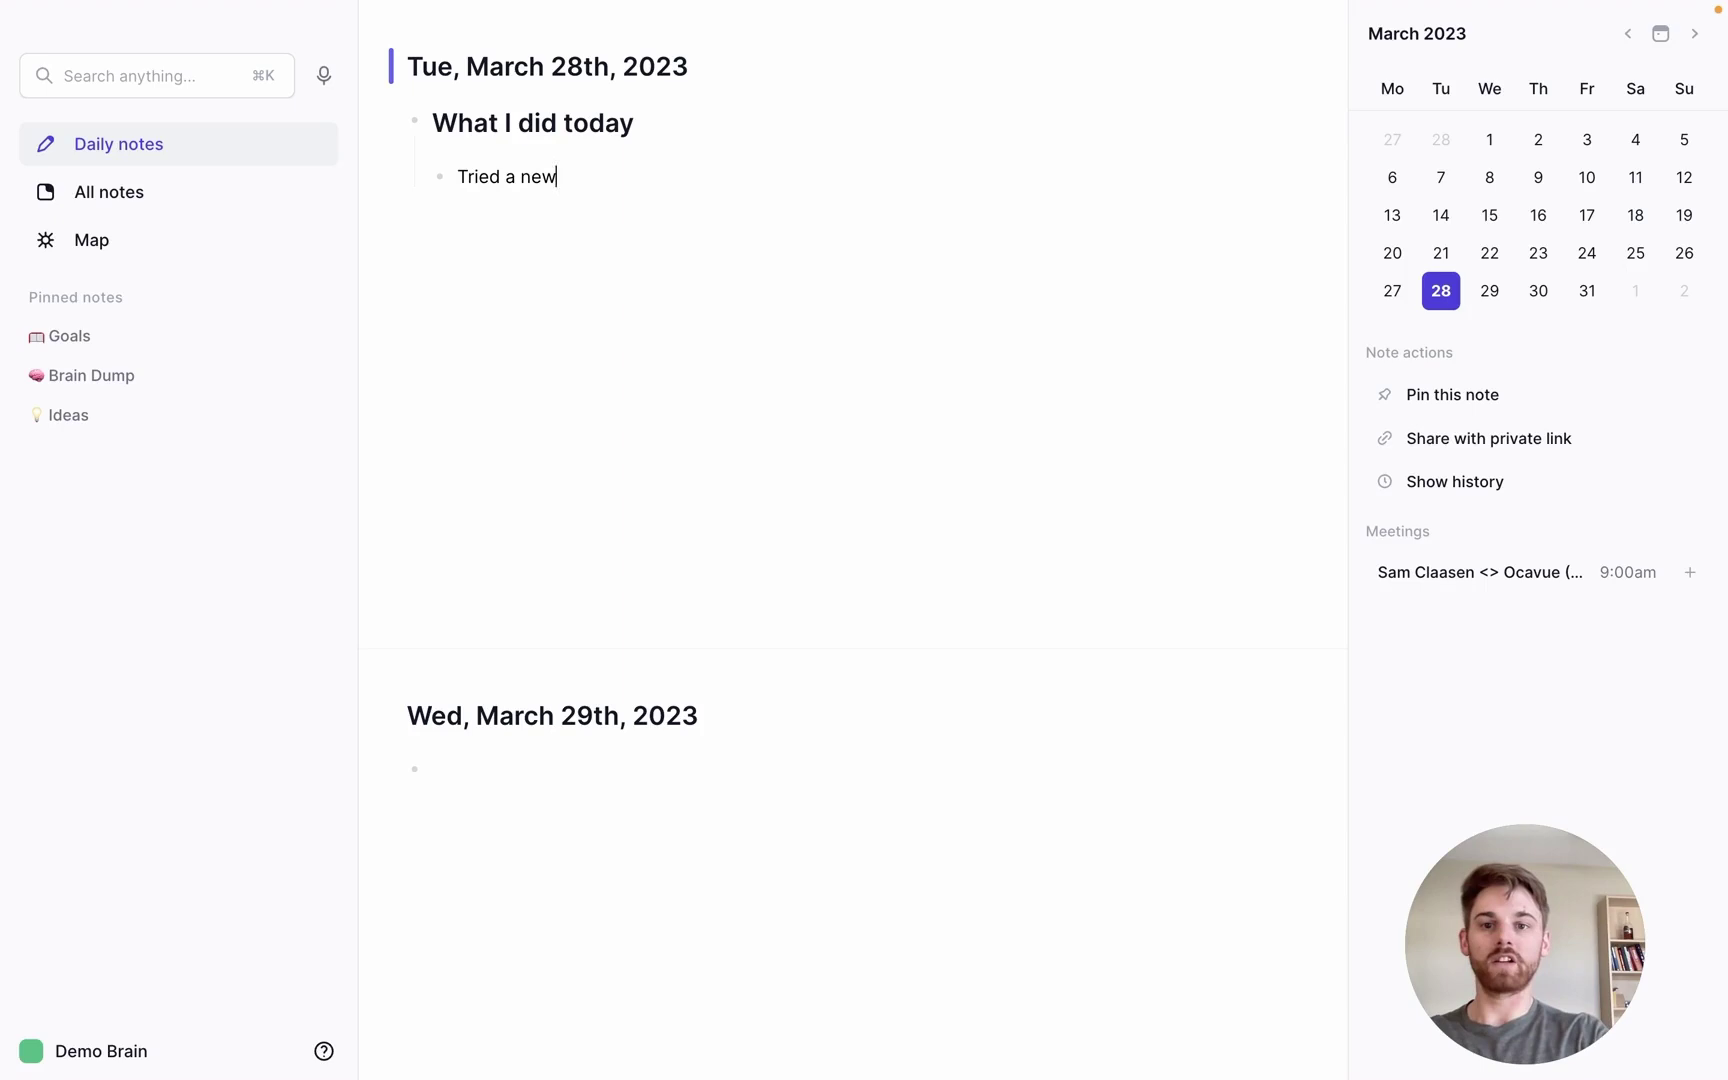
type(" morning routine")
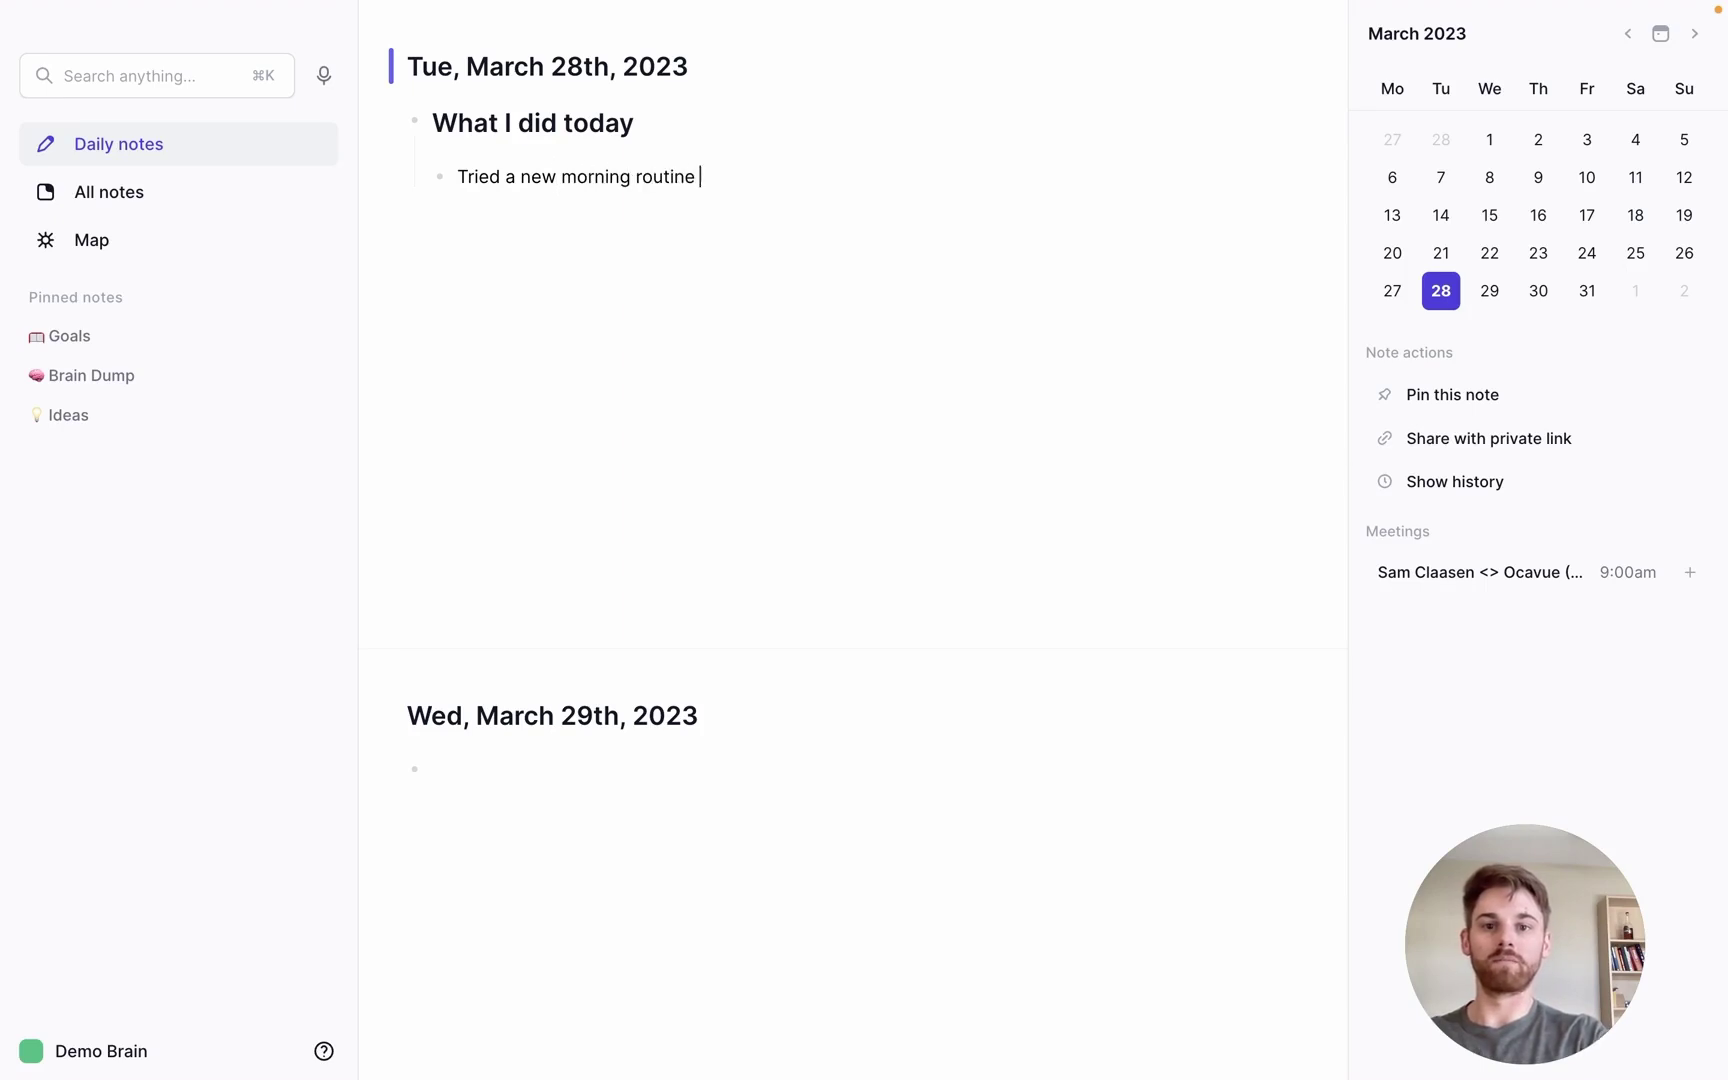
key("Return")
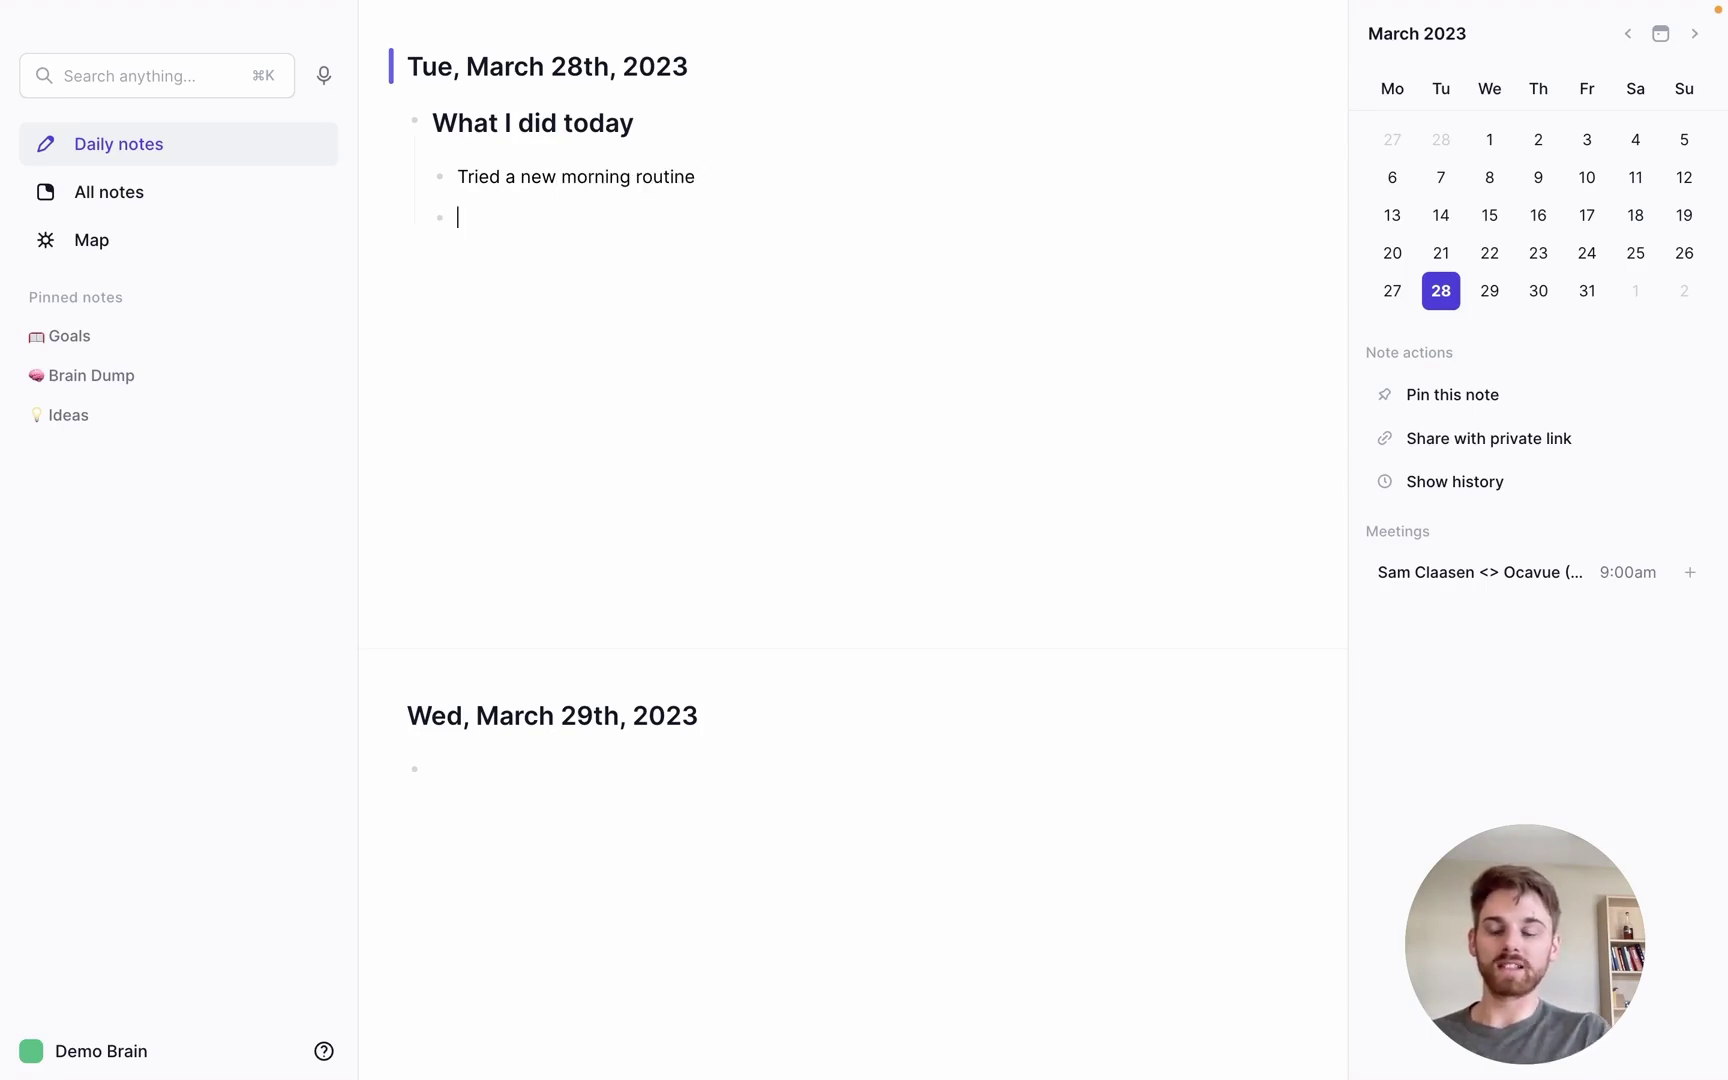
key("Tab")
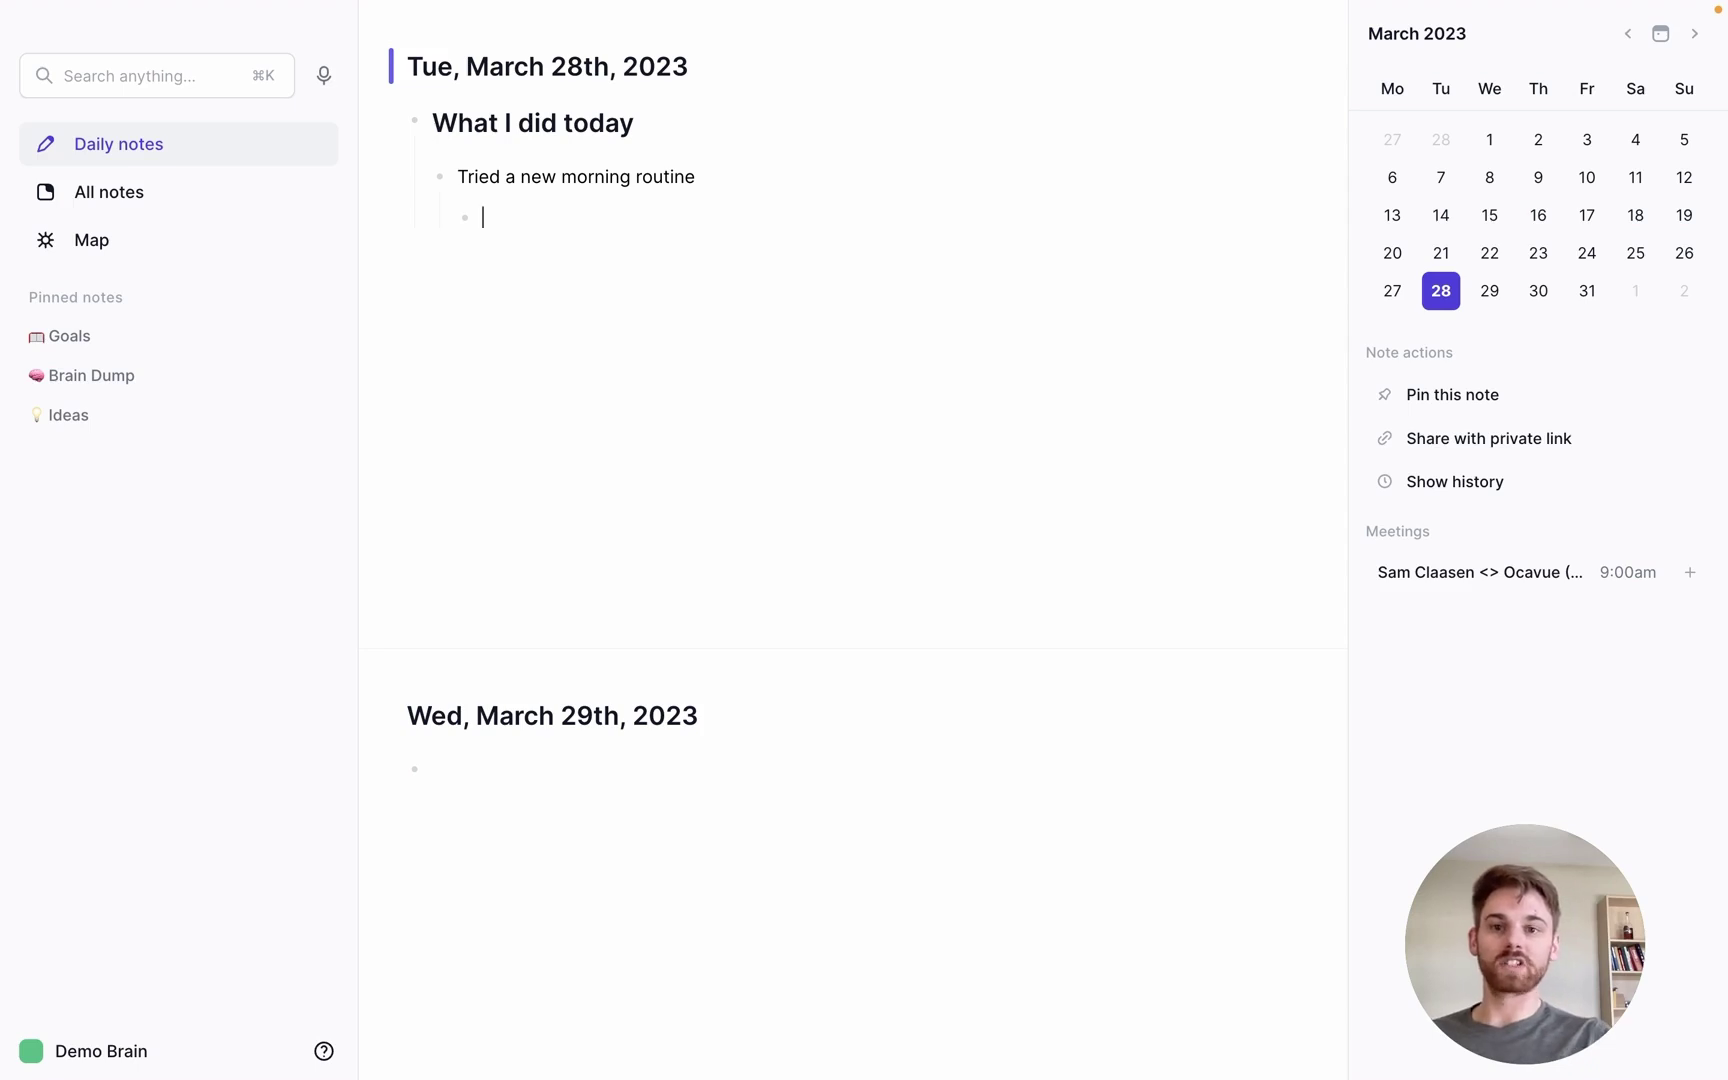
type("1. ")
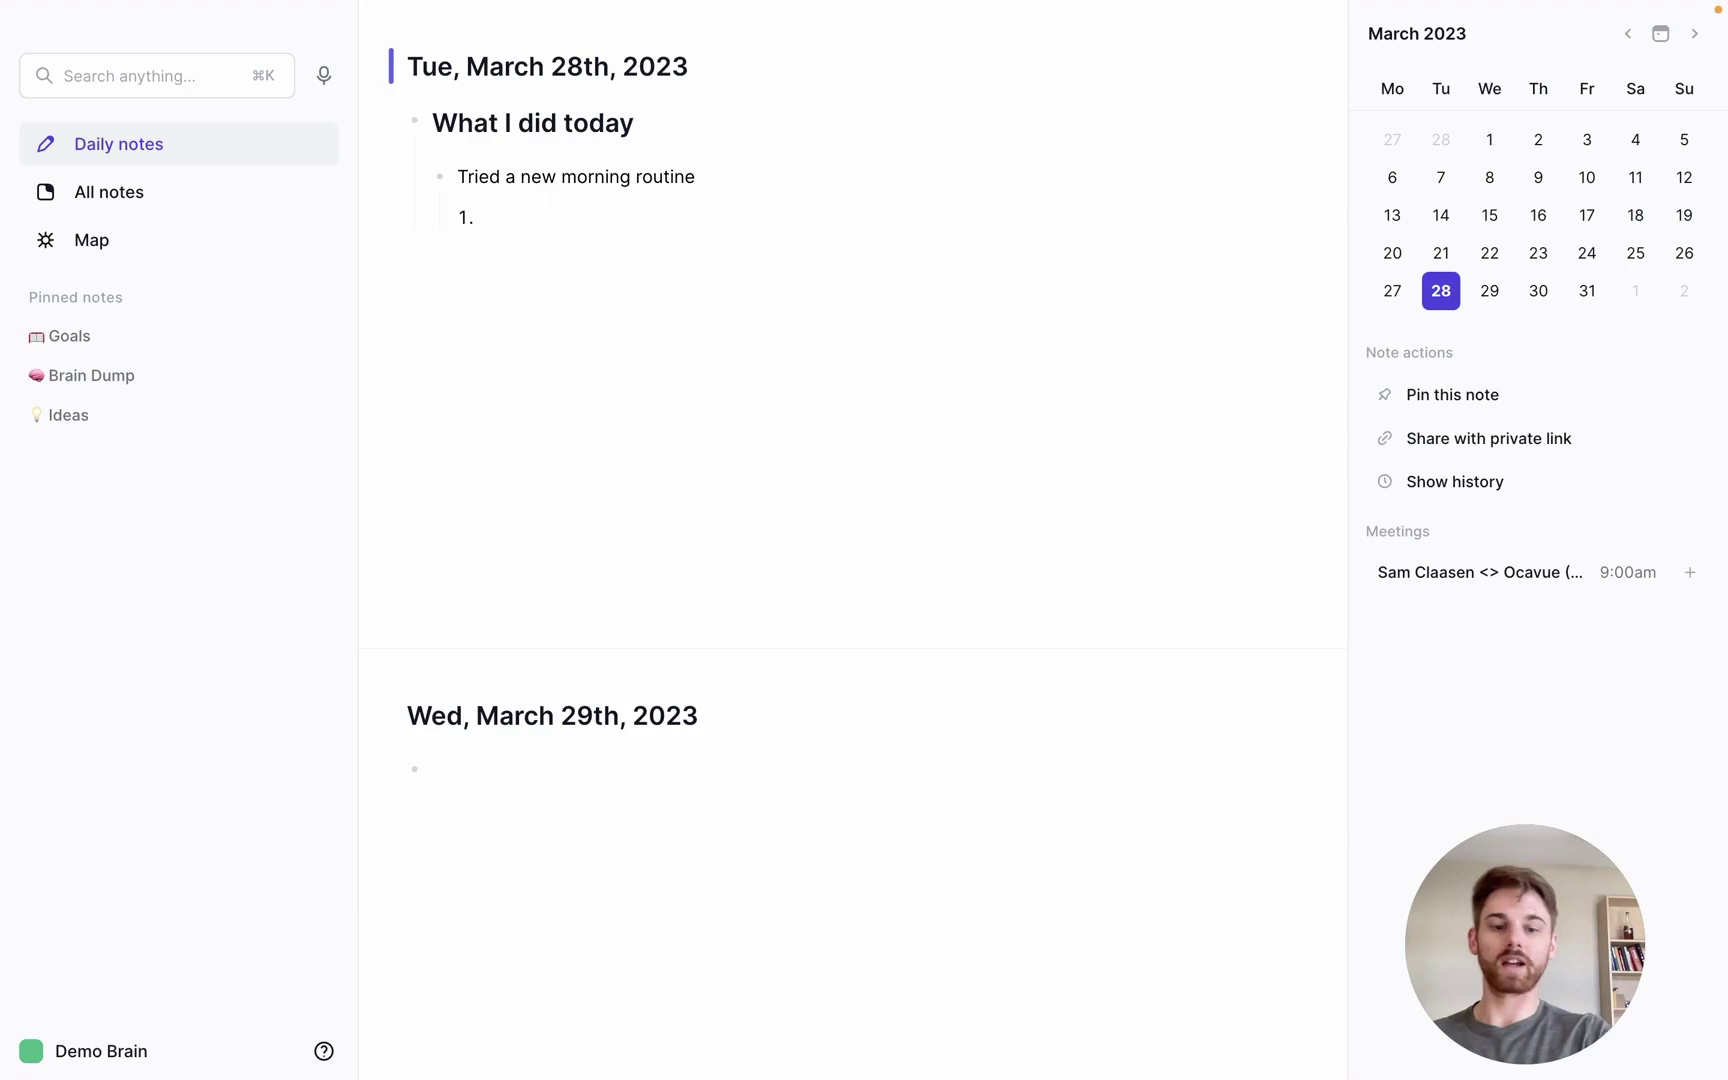
type("Drink a glass")
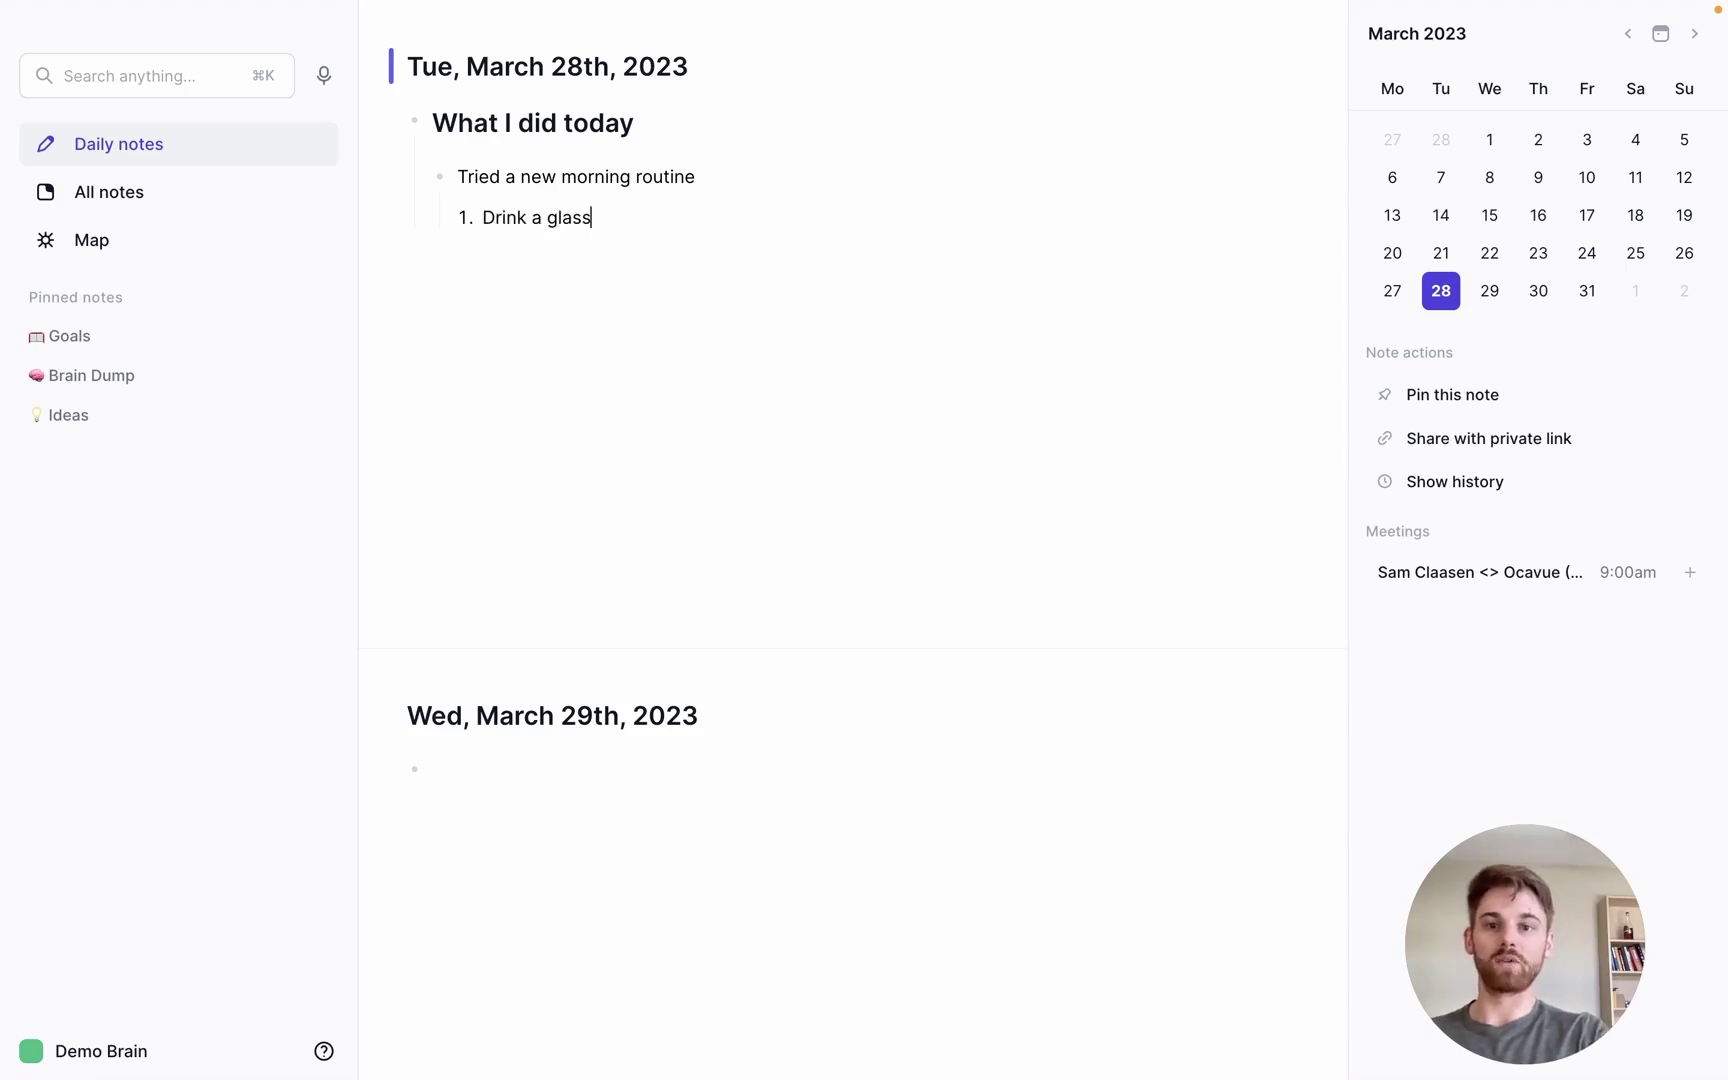
type(" water")
key("Return")
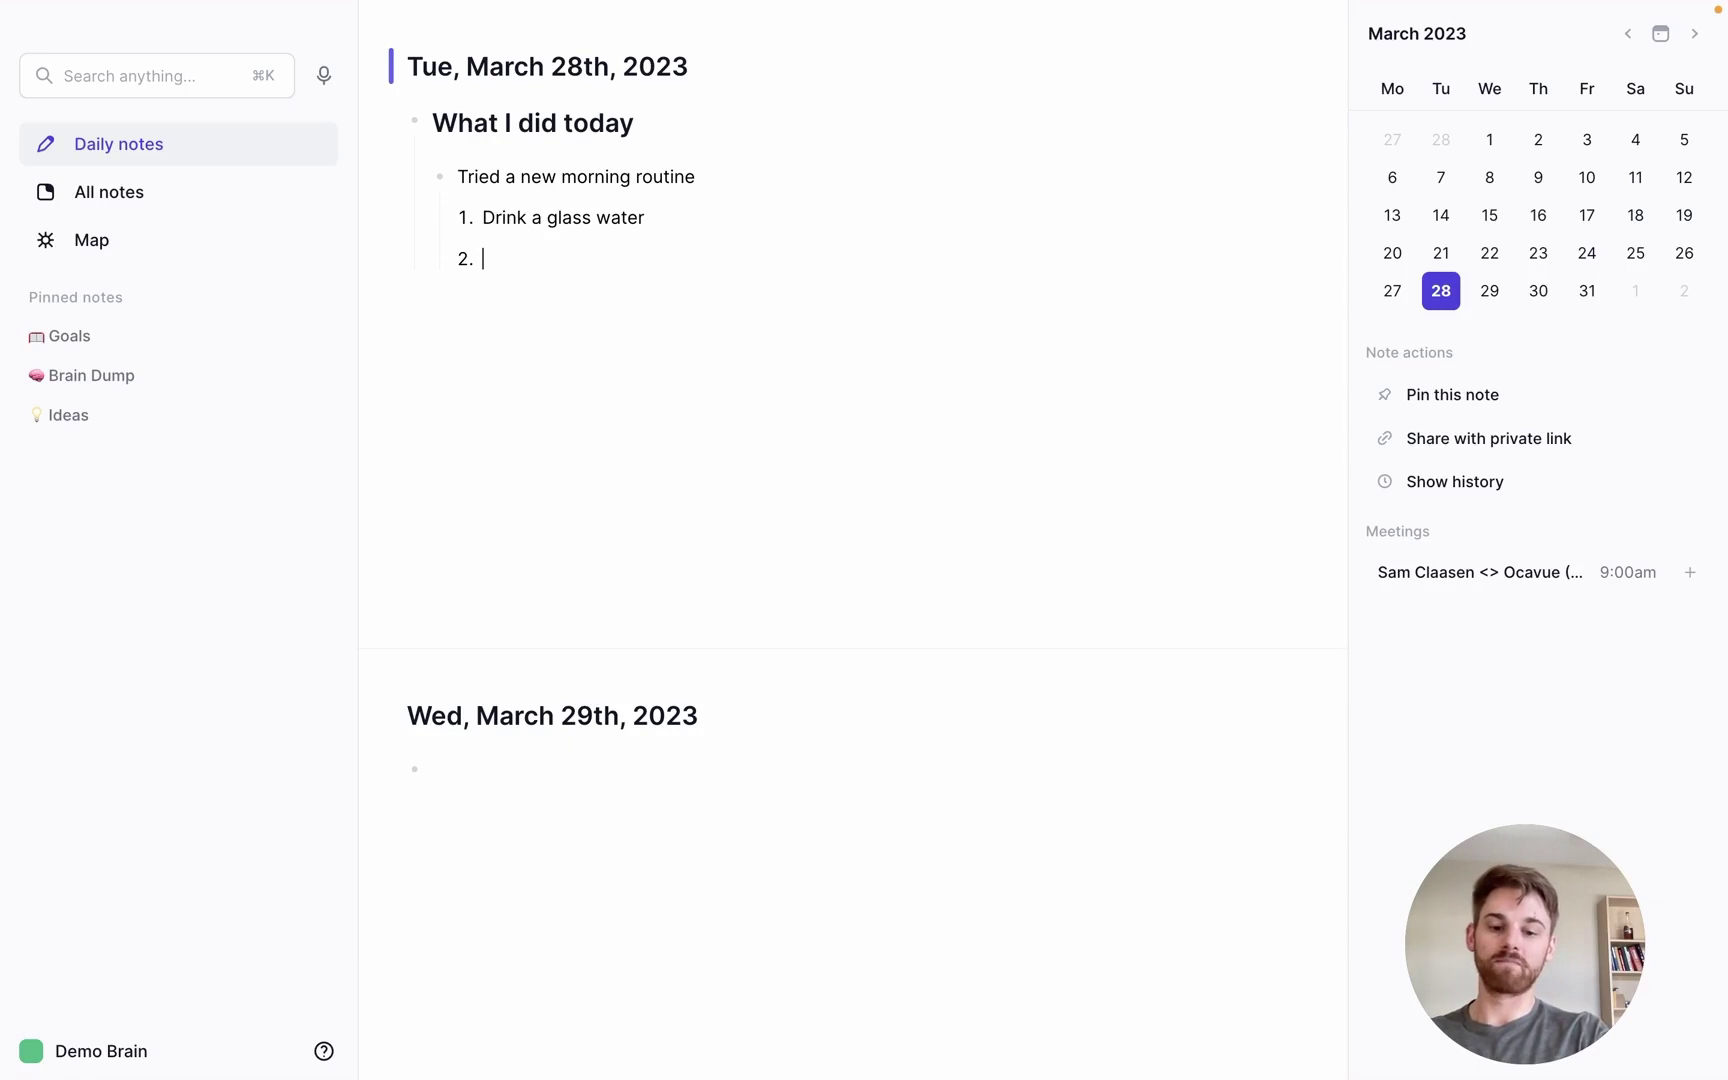
type("Take the dog ")
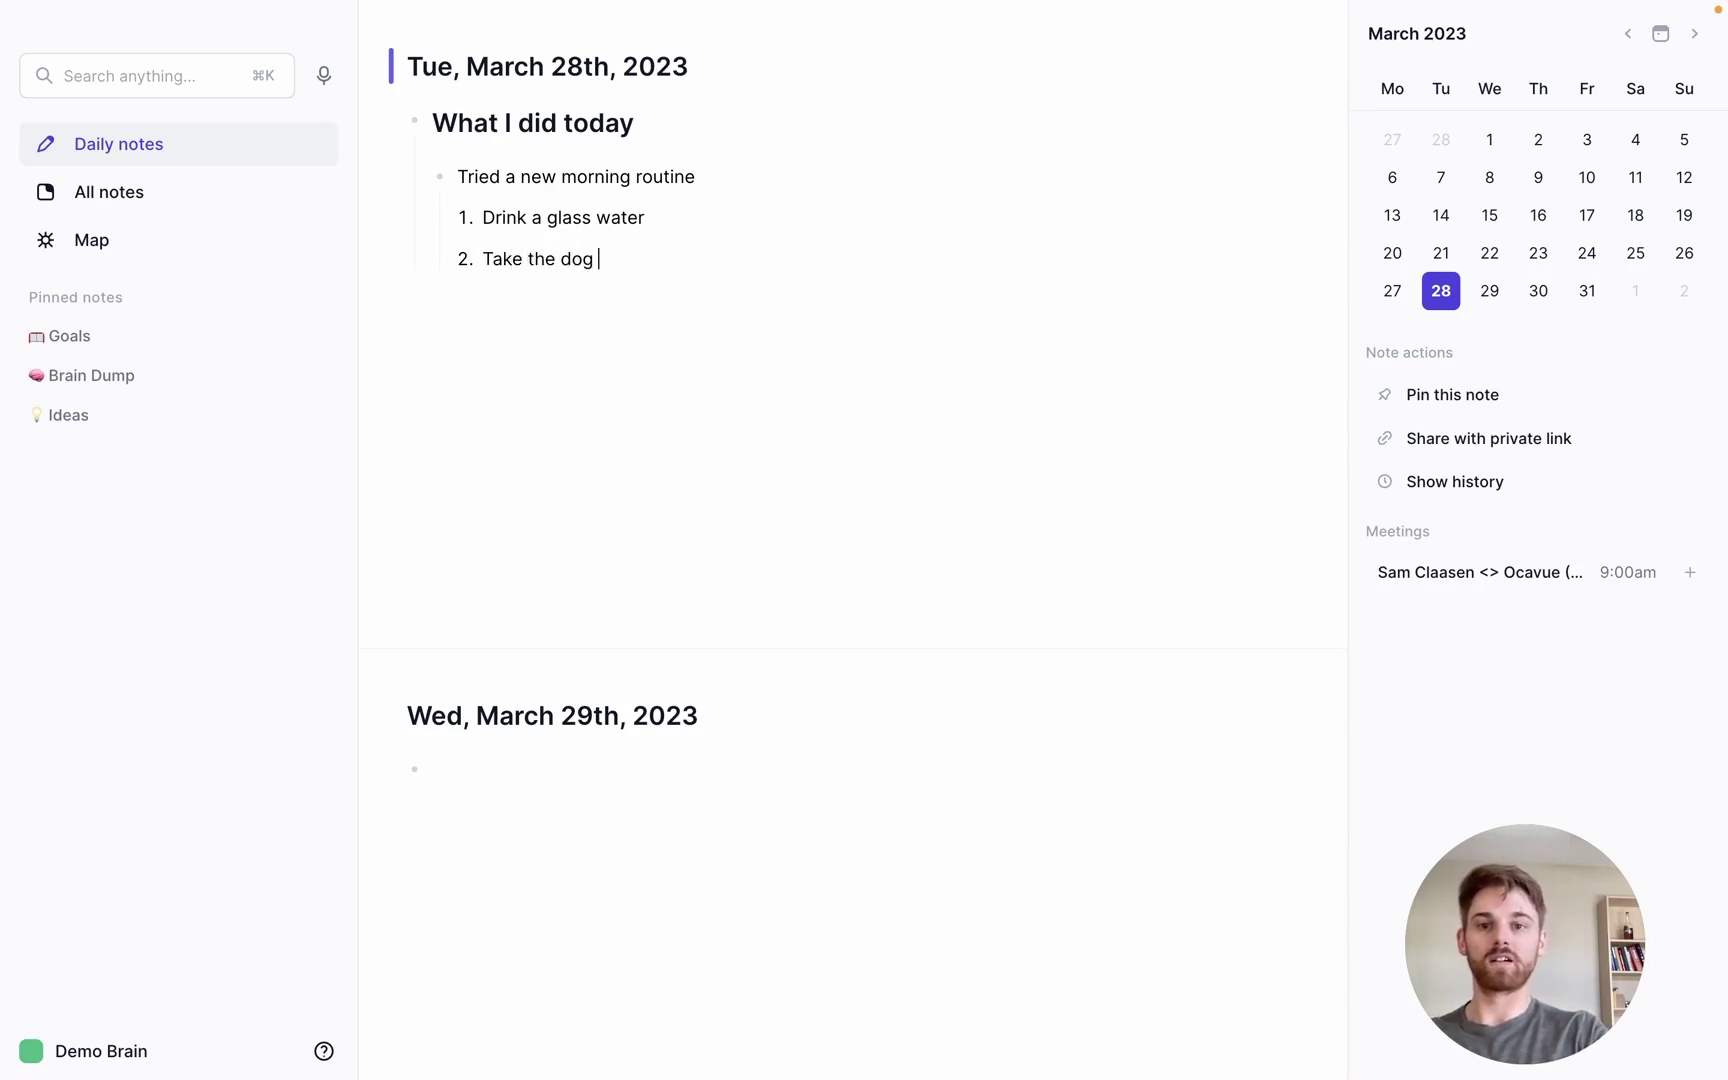
type("for a walk outside")
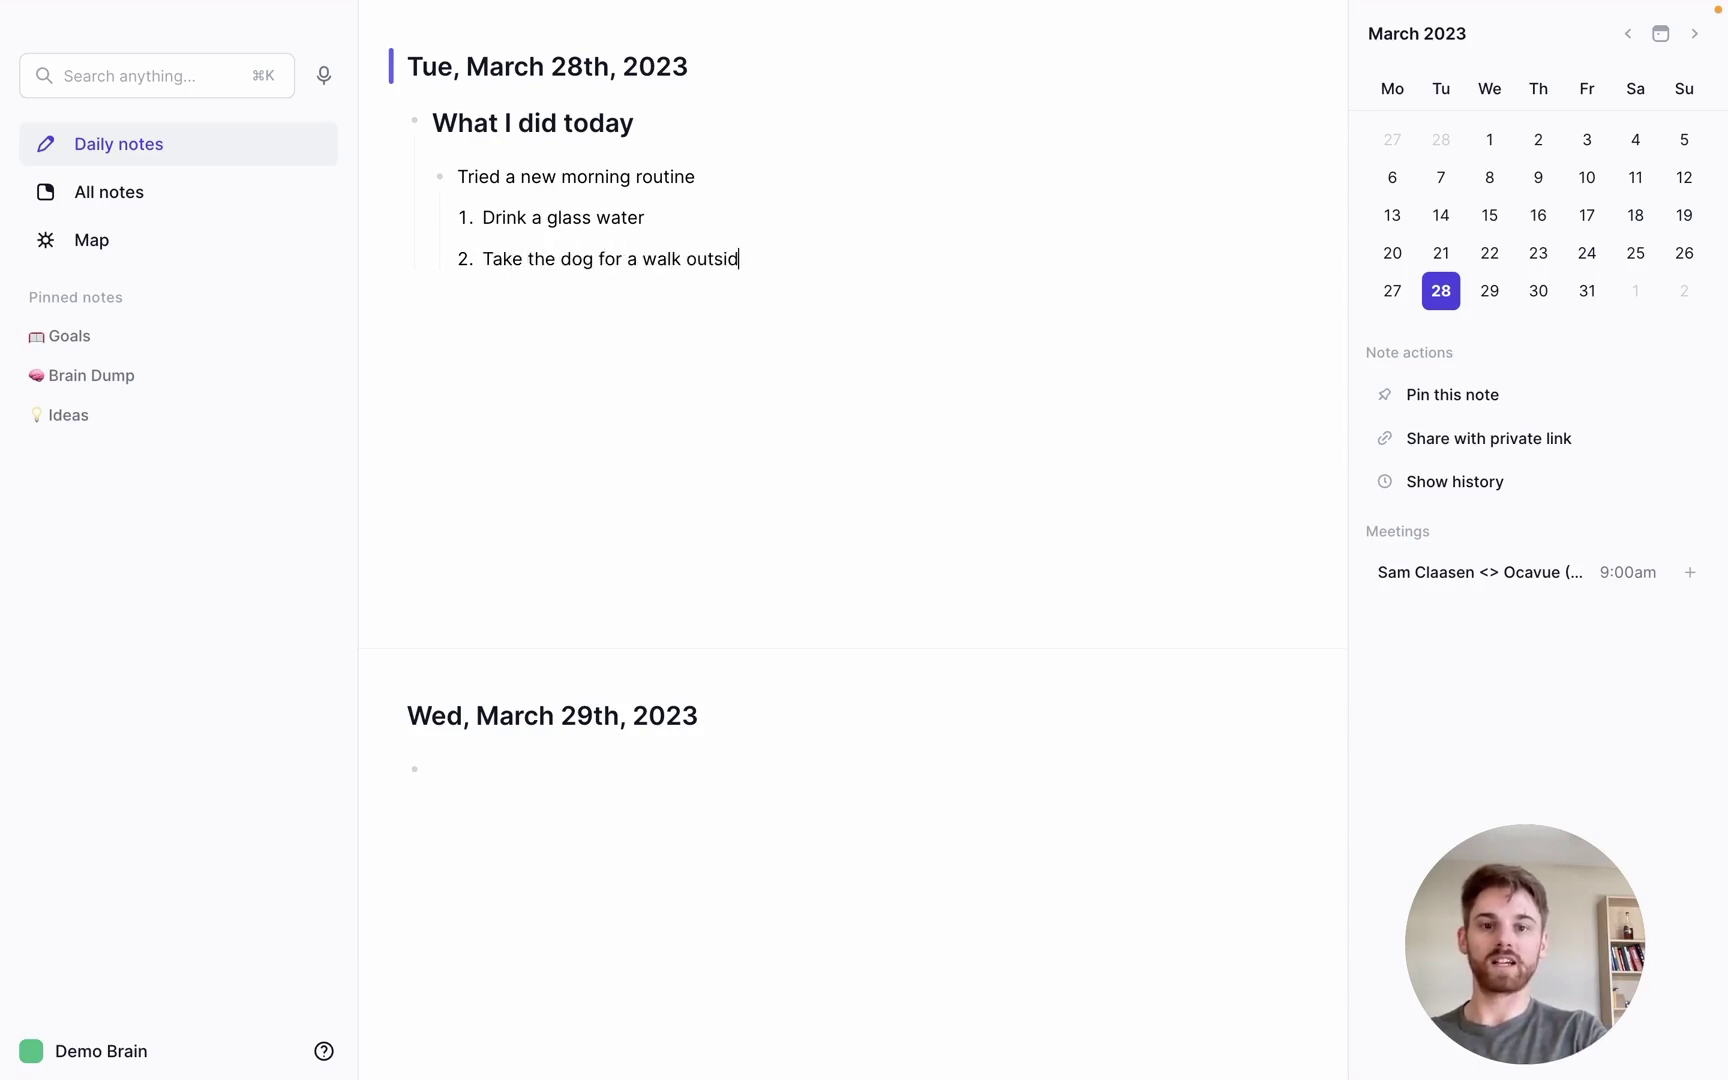
key("Return")
type("D")
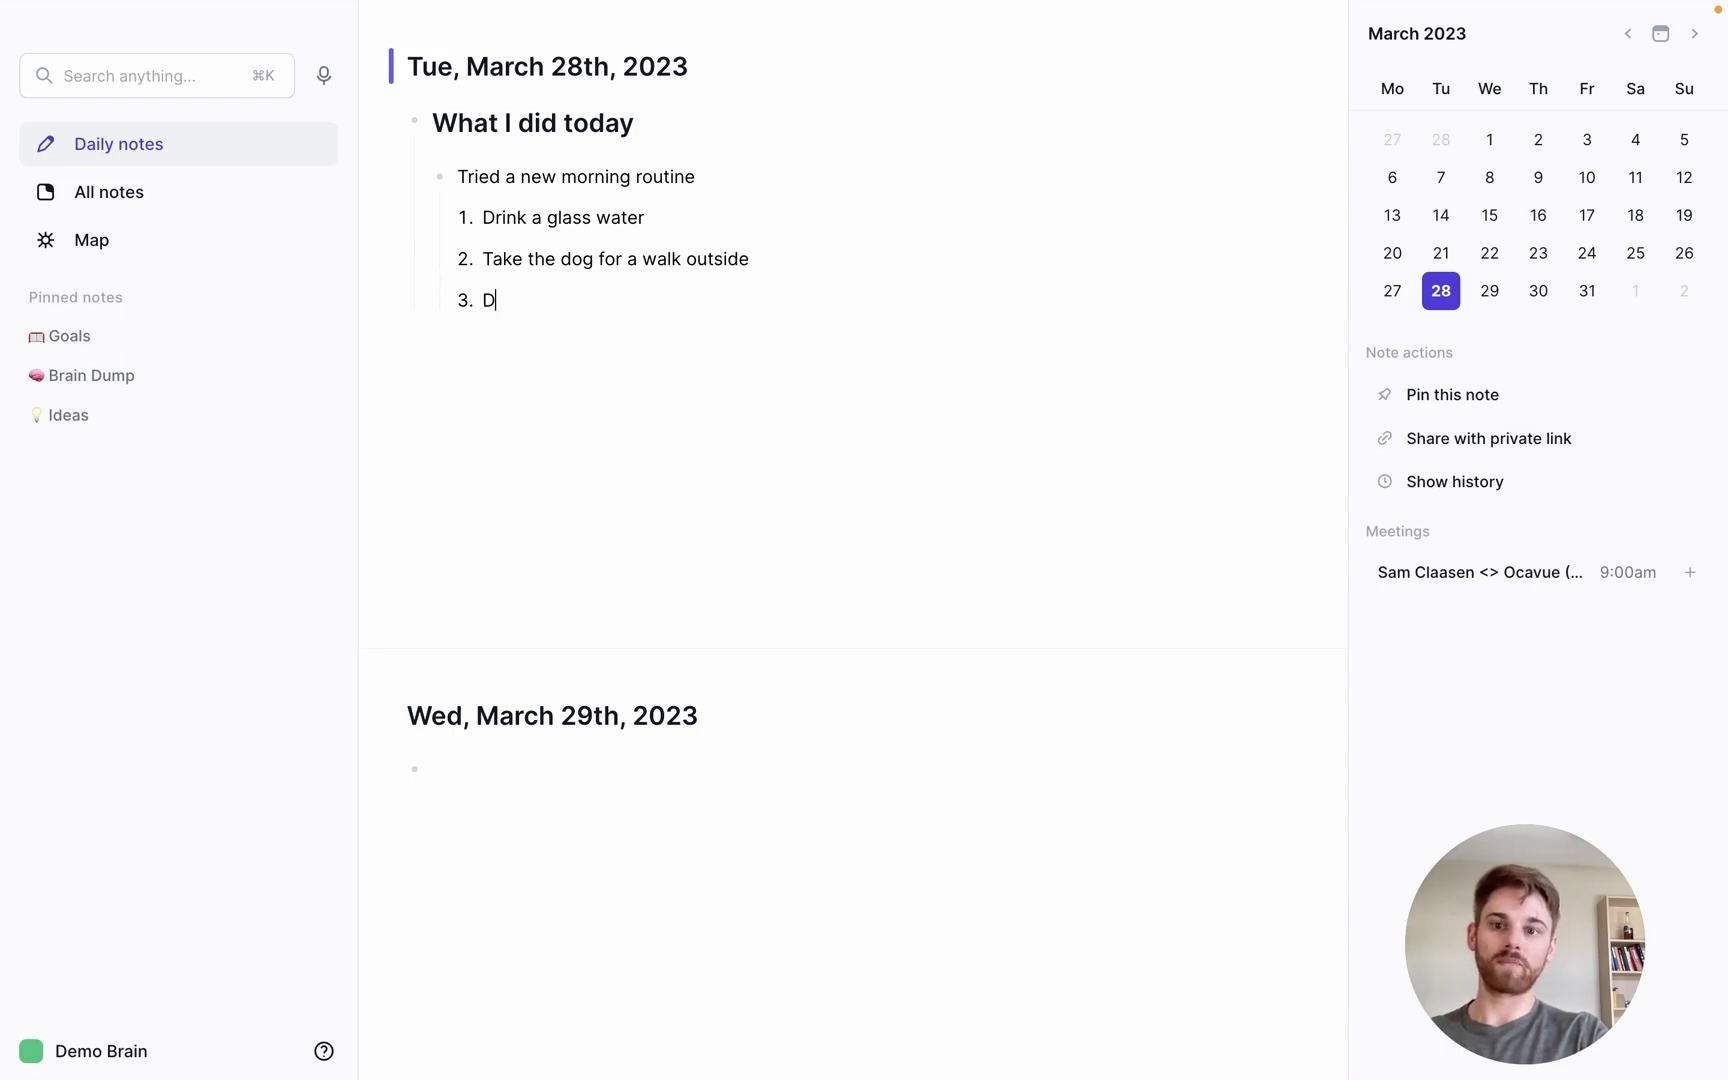
type("o a 10min m")
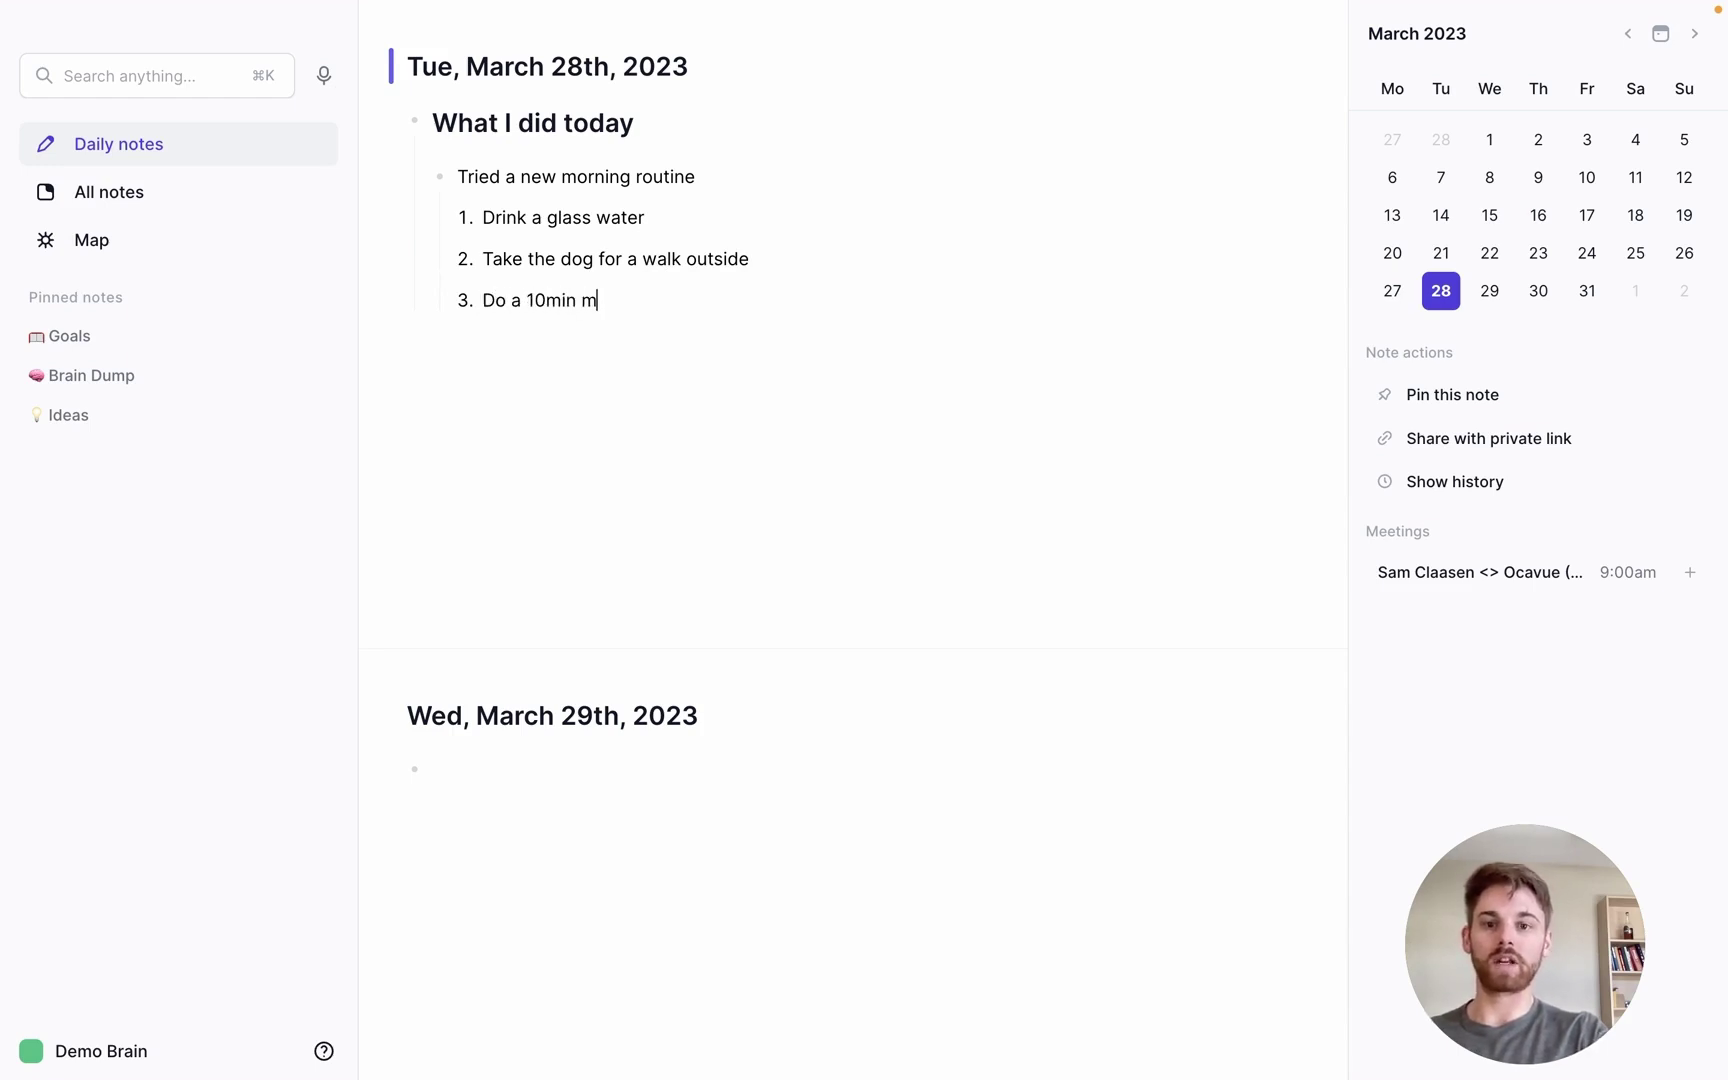
type("editation")
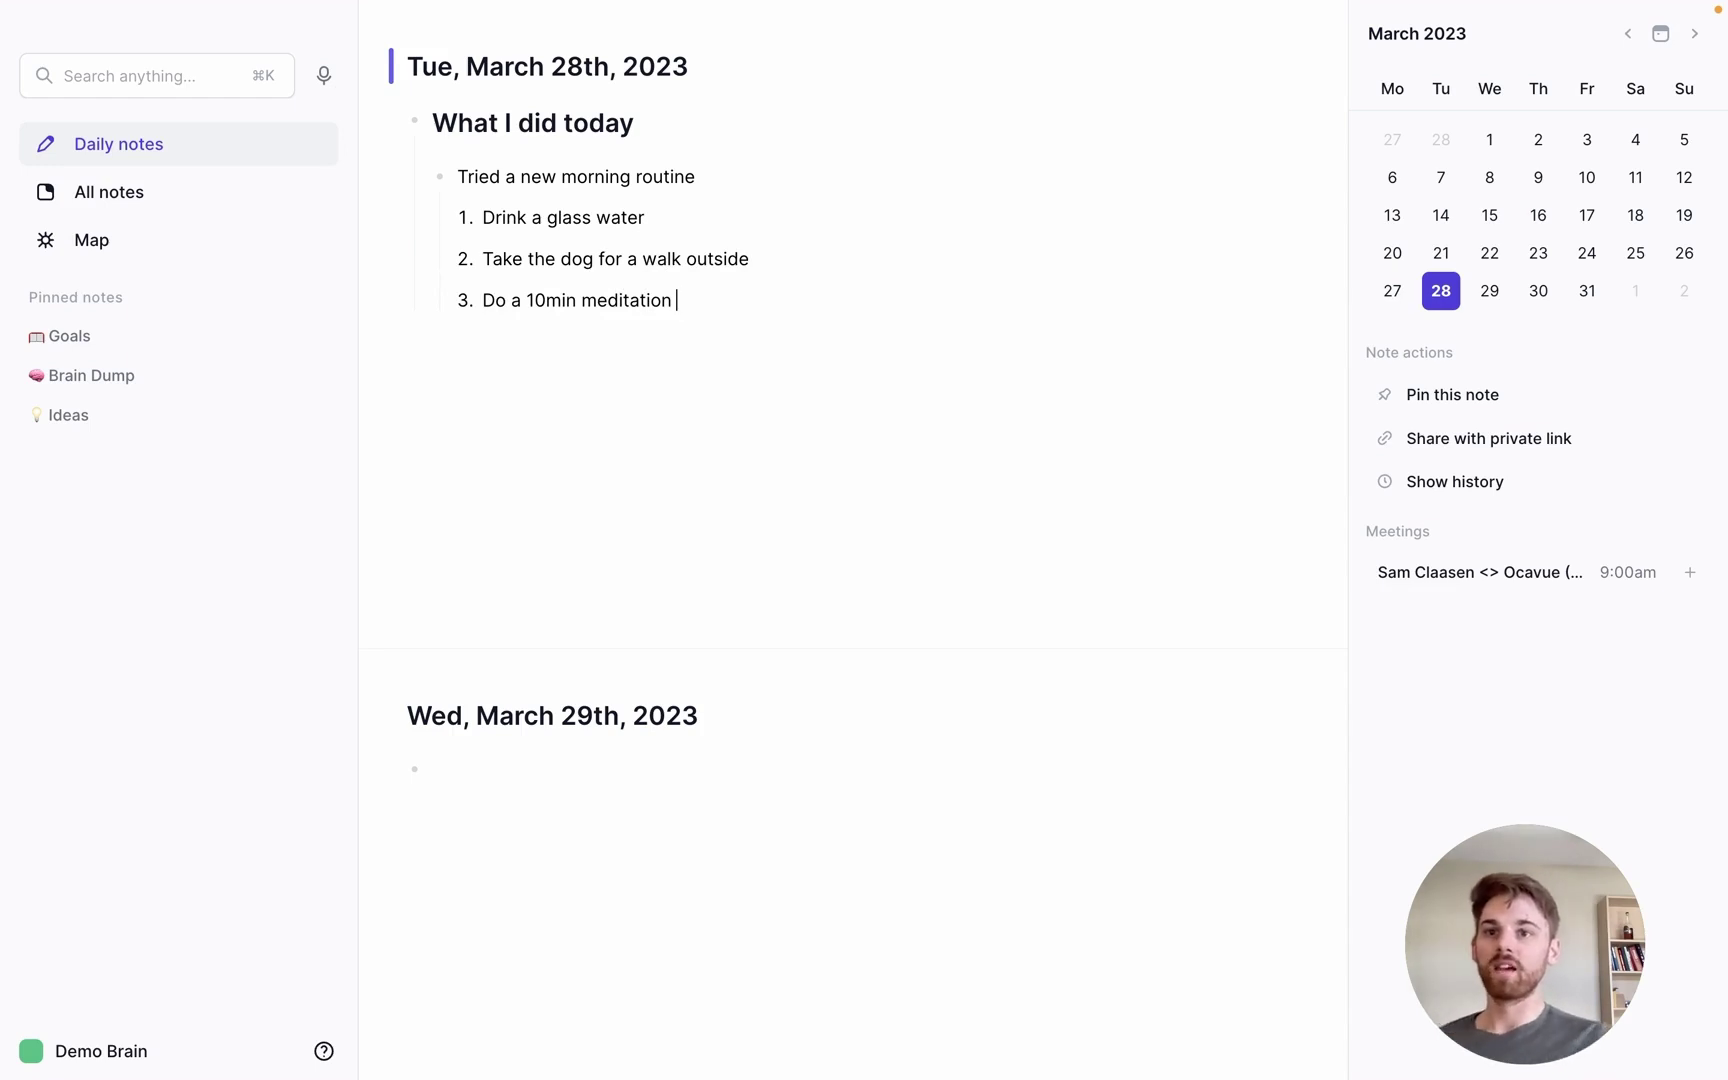
key("Return")
key("shift+Tab")
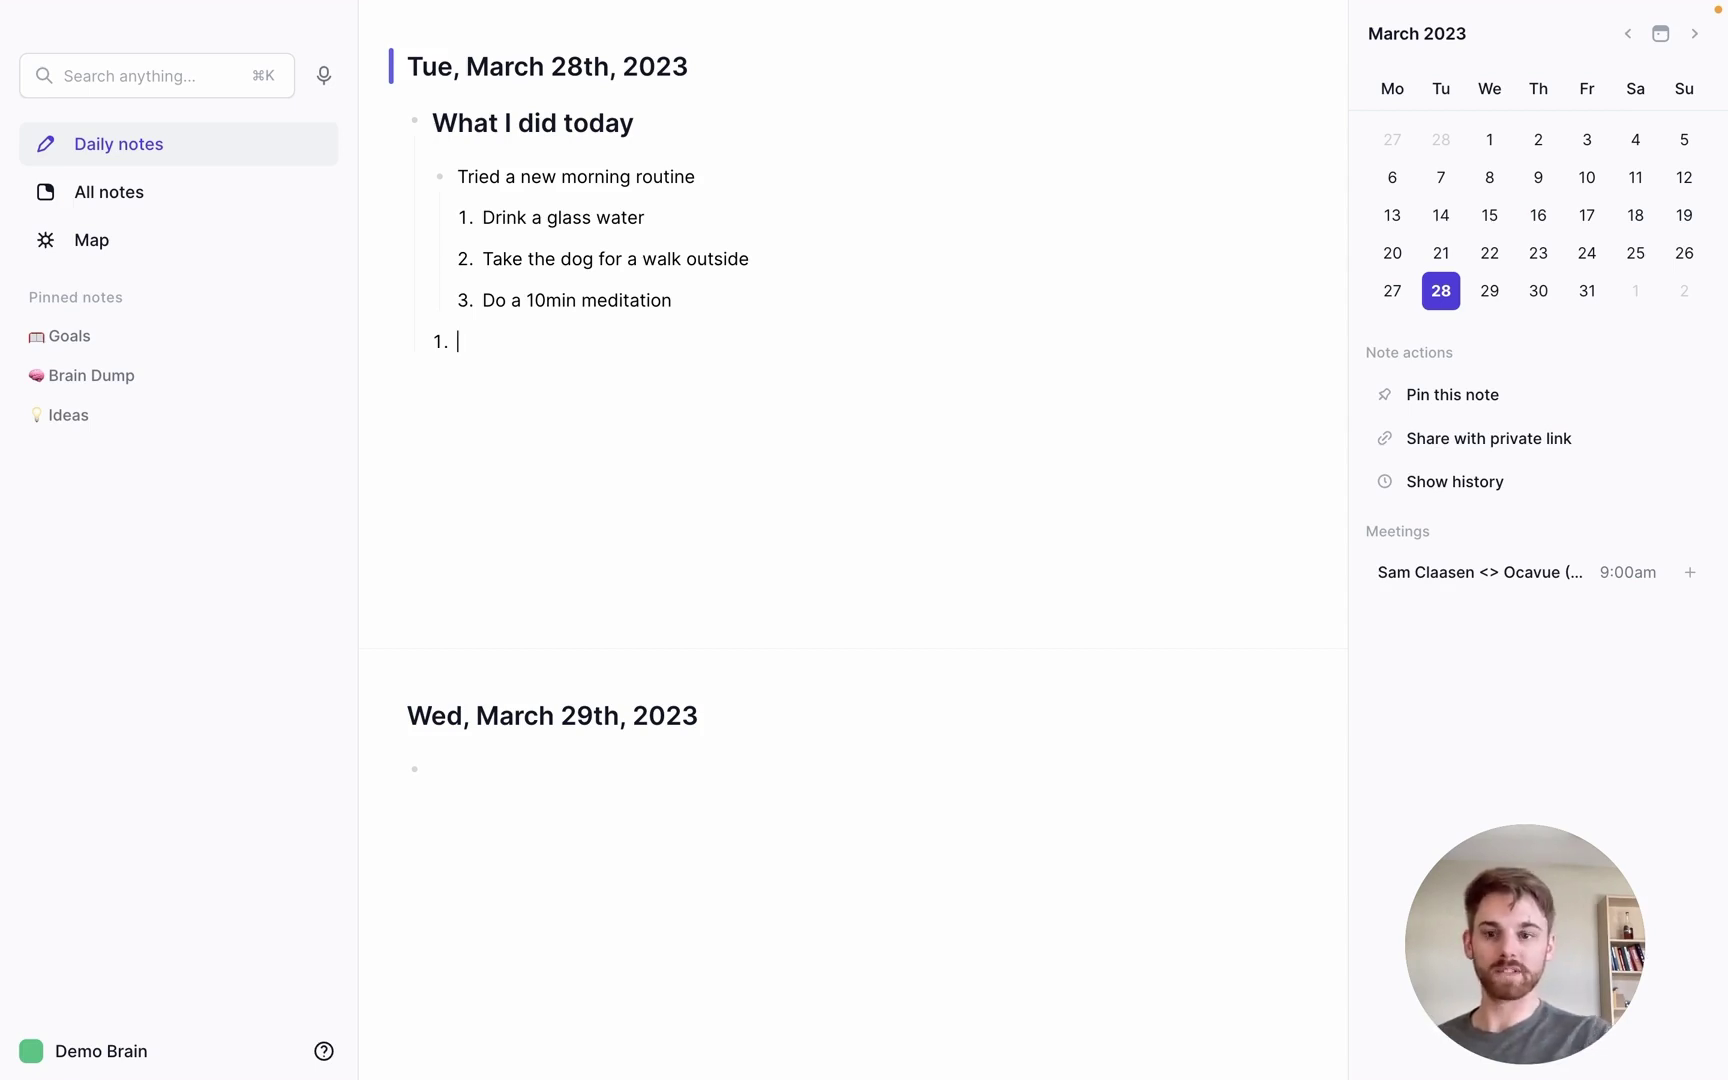
Add a plain bullet about meeting a colleague on new sales strategy, with an indented sub-bullet.
key("BackSpace")
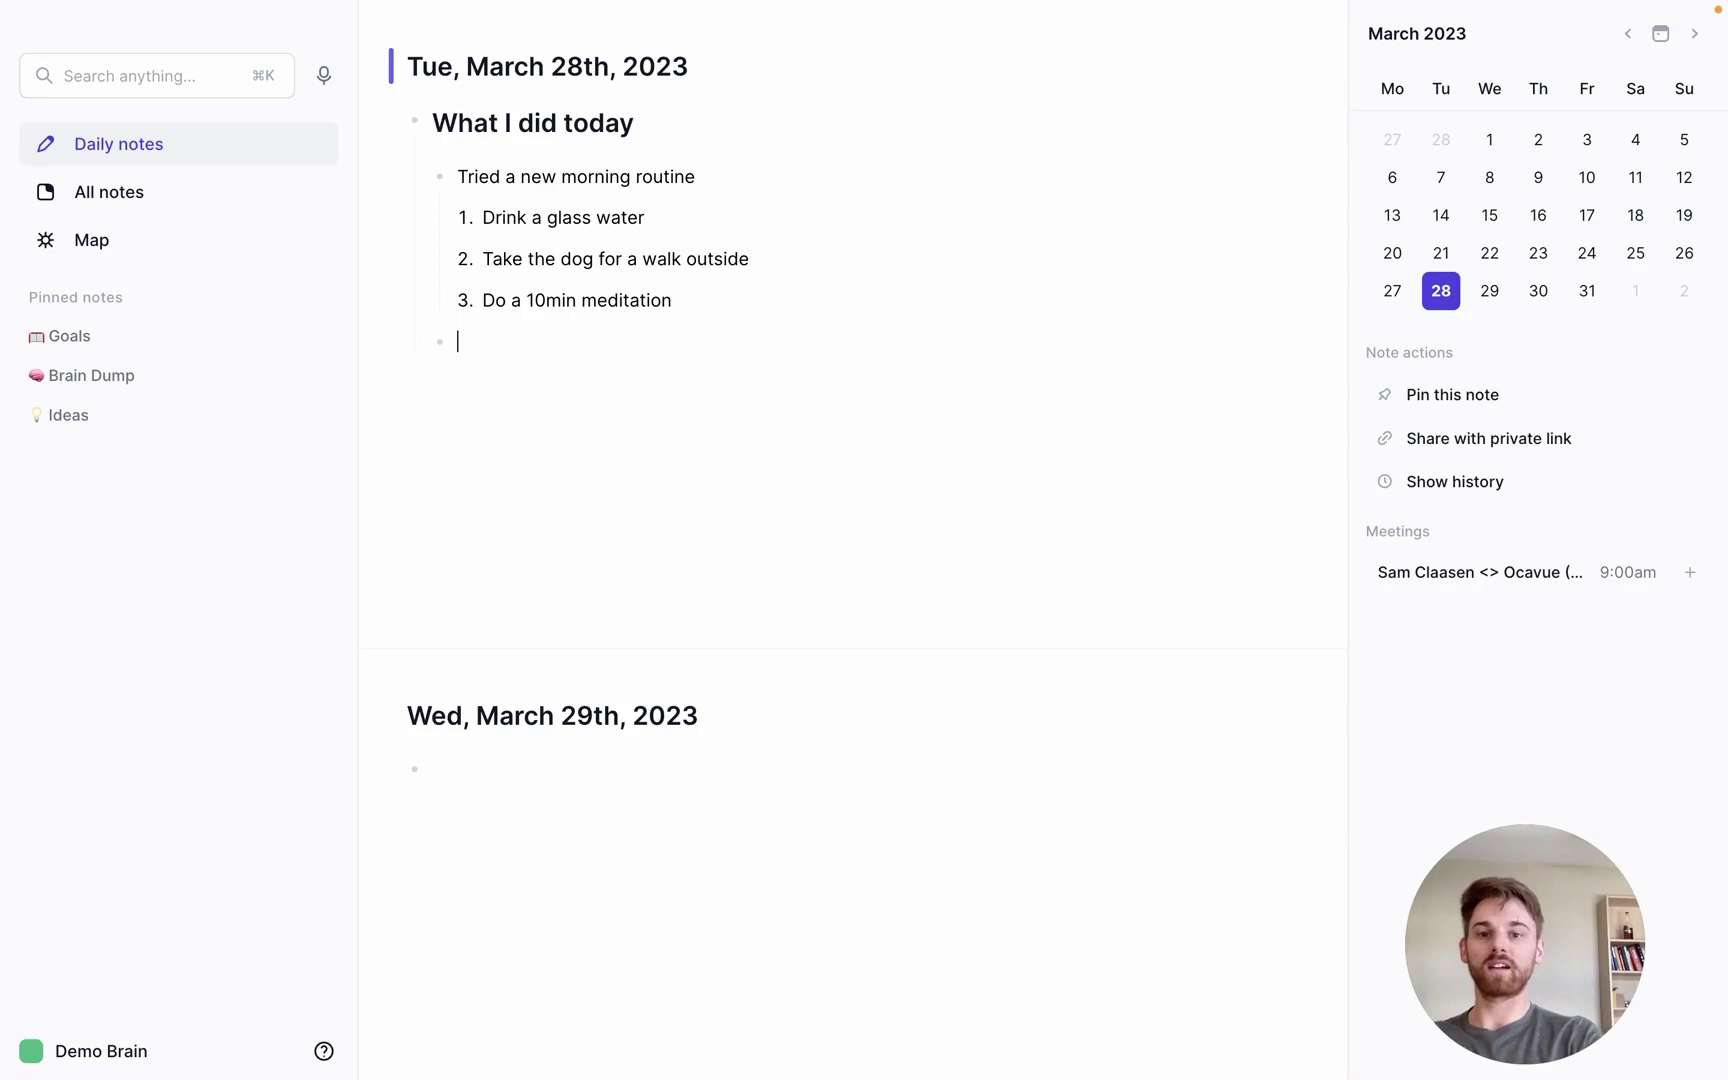
type("Met ")
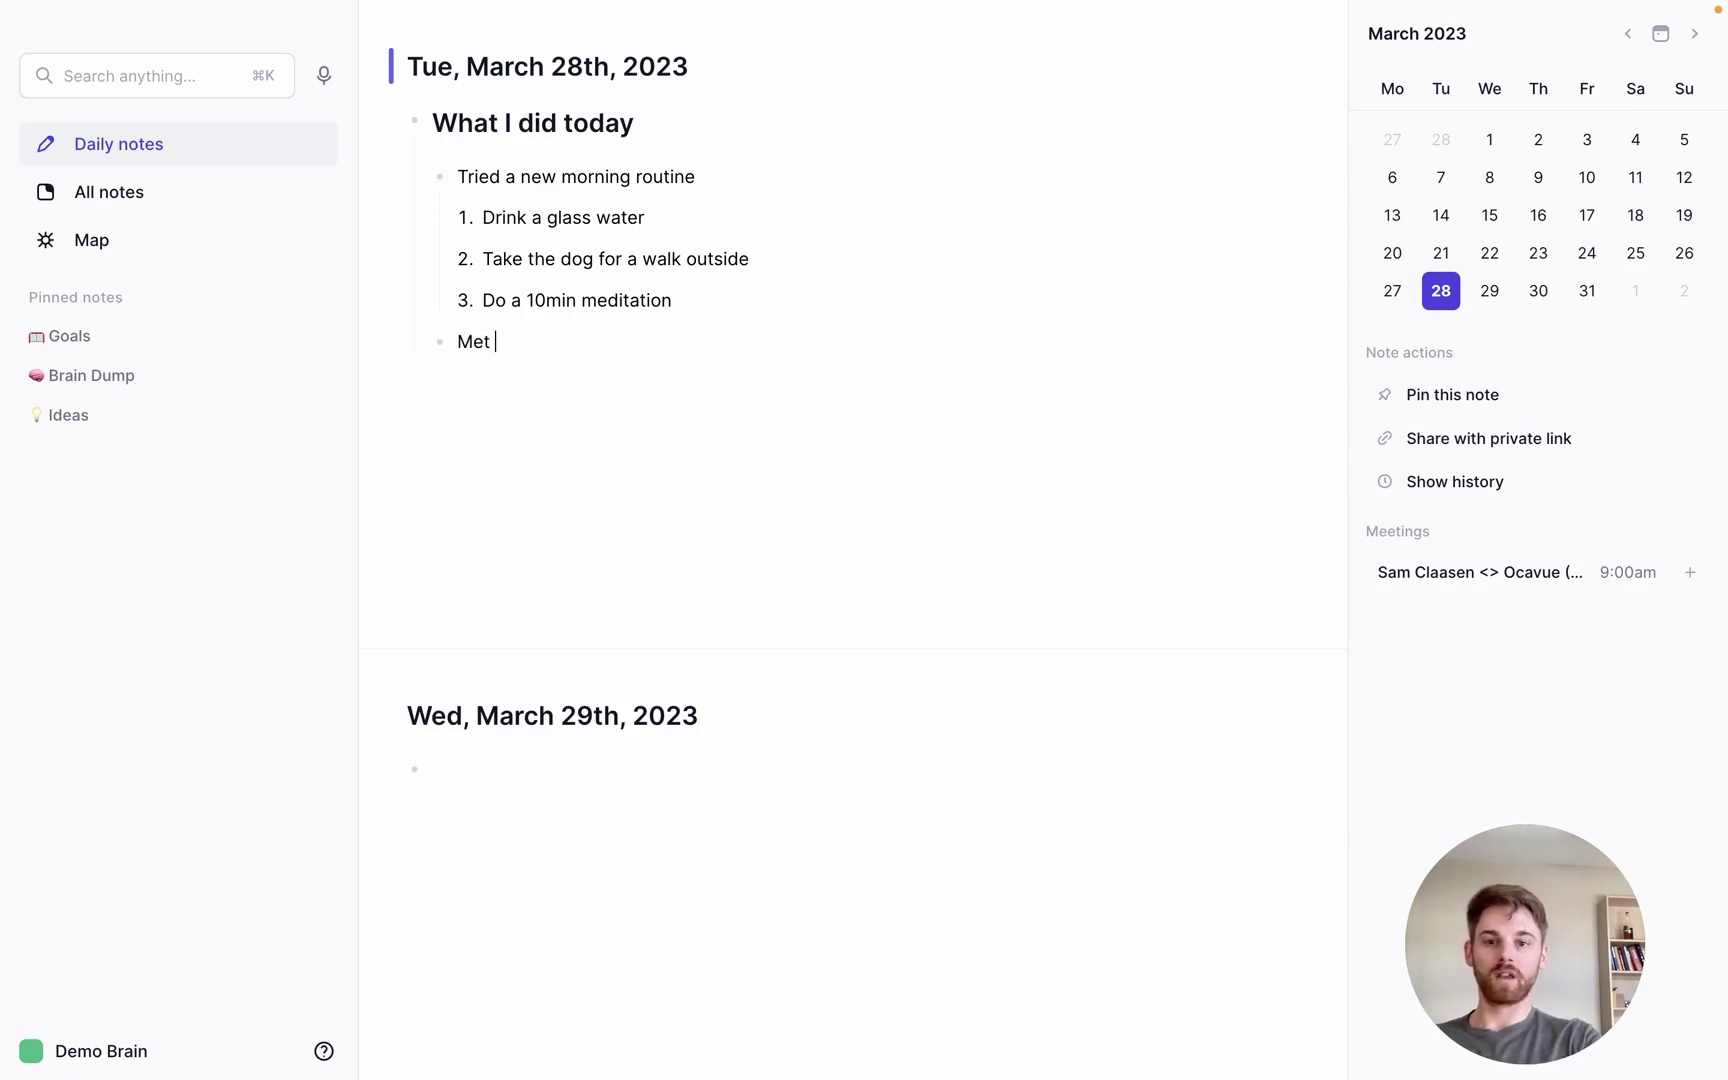
type("with Jim ")
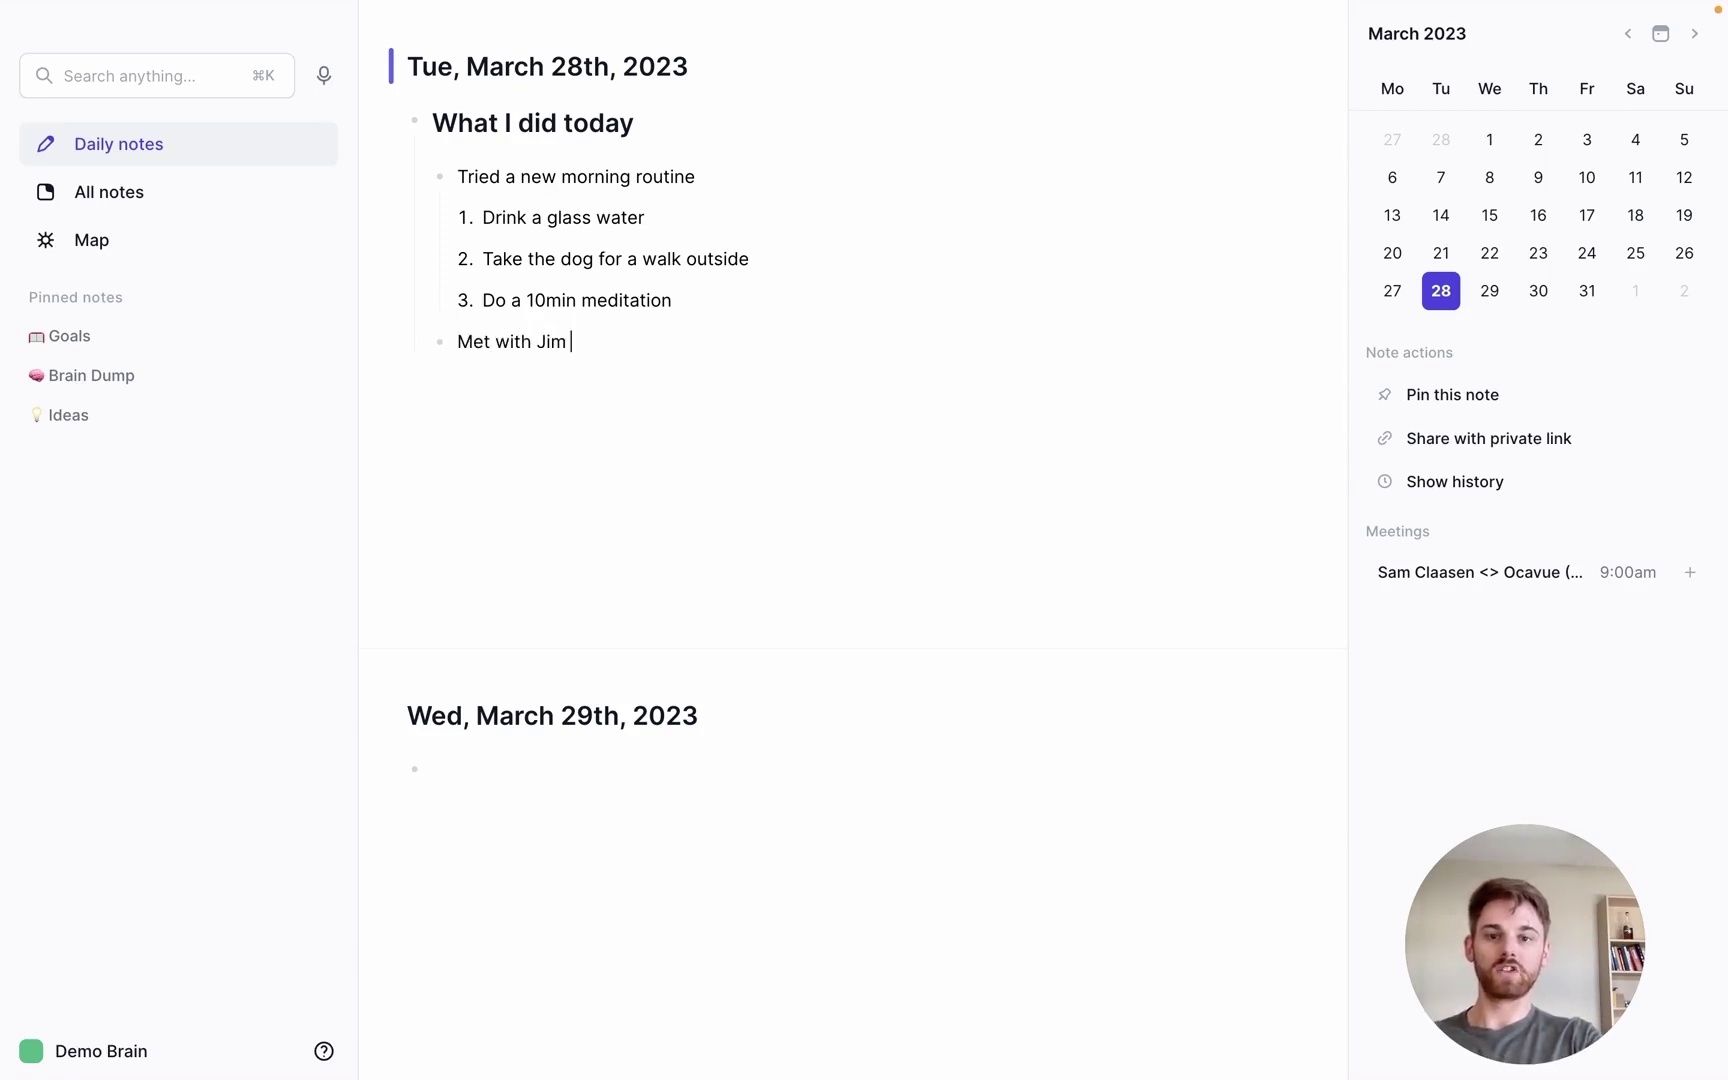
type("about new sales ")
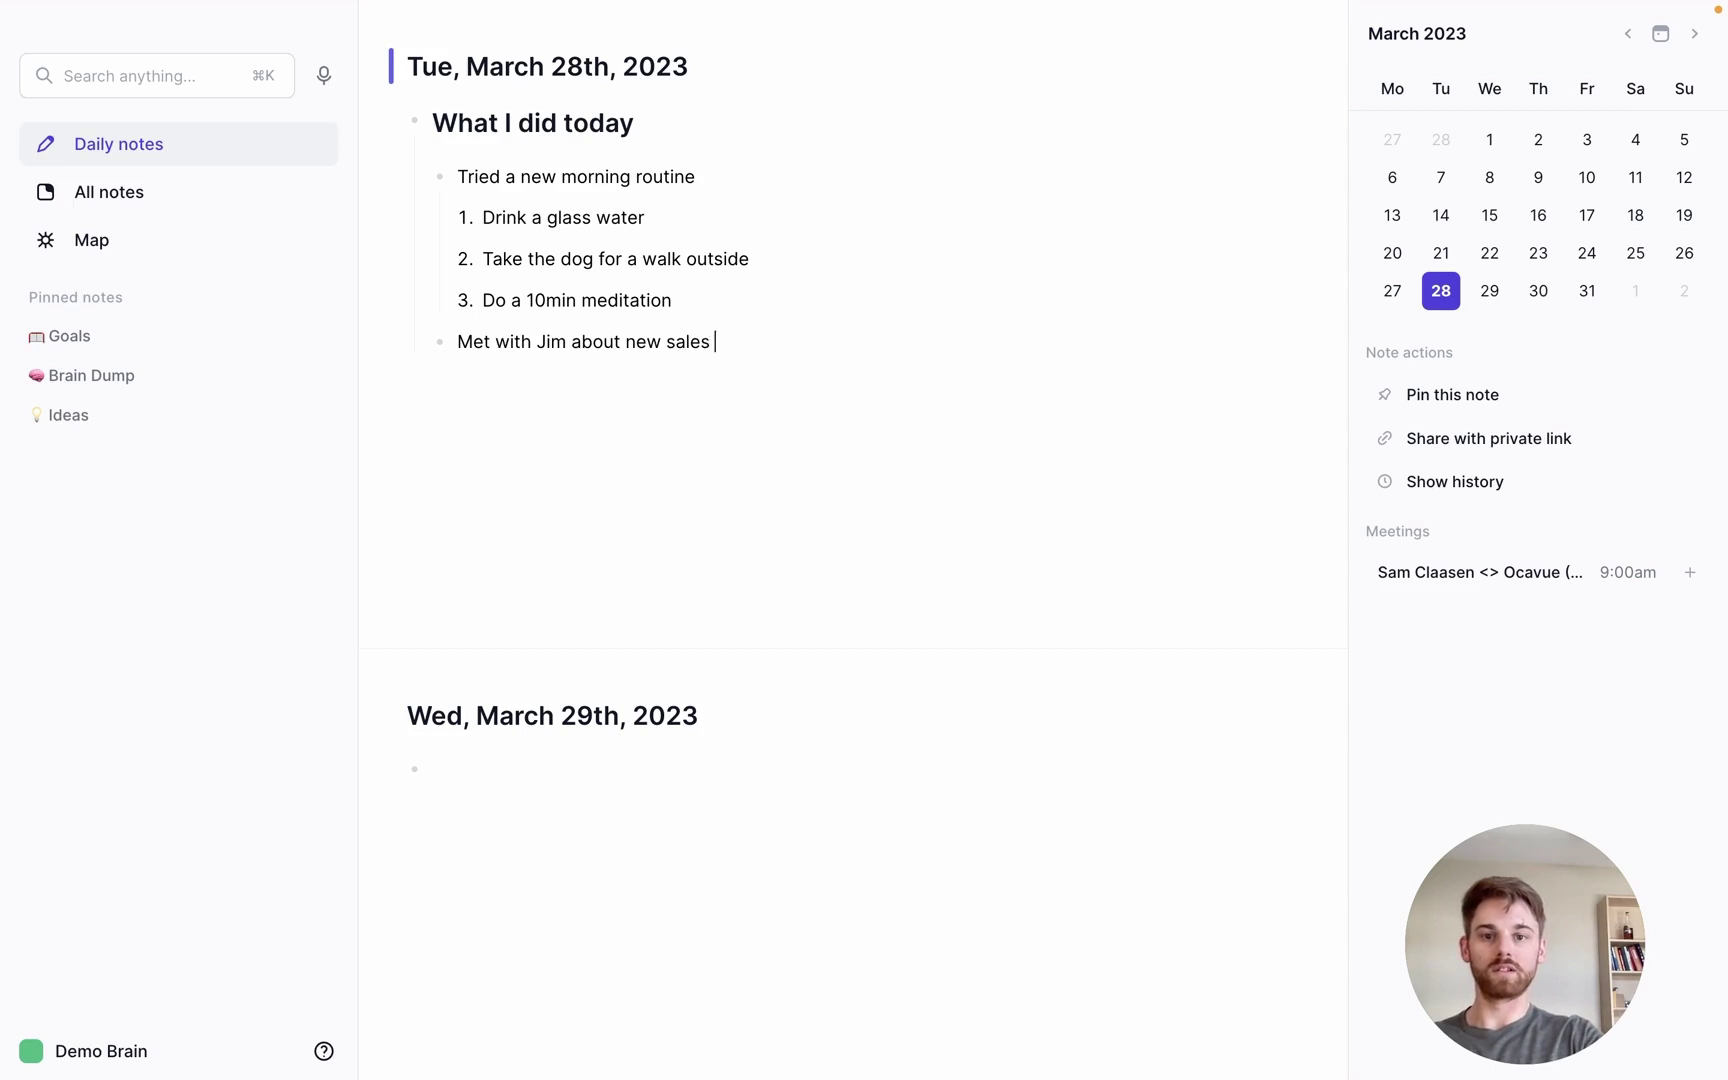
type("strategy")
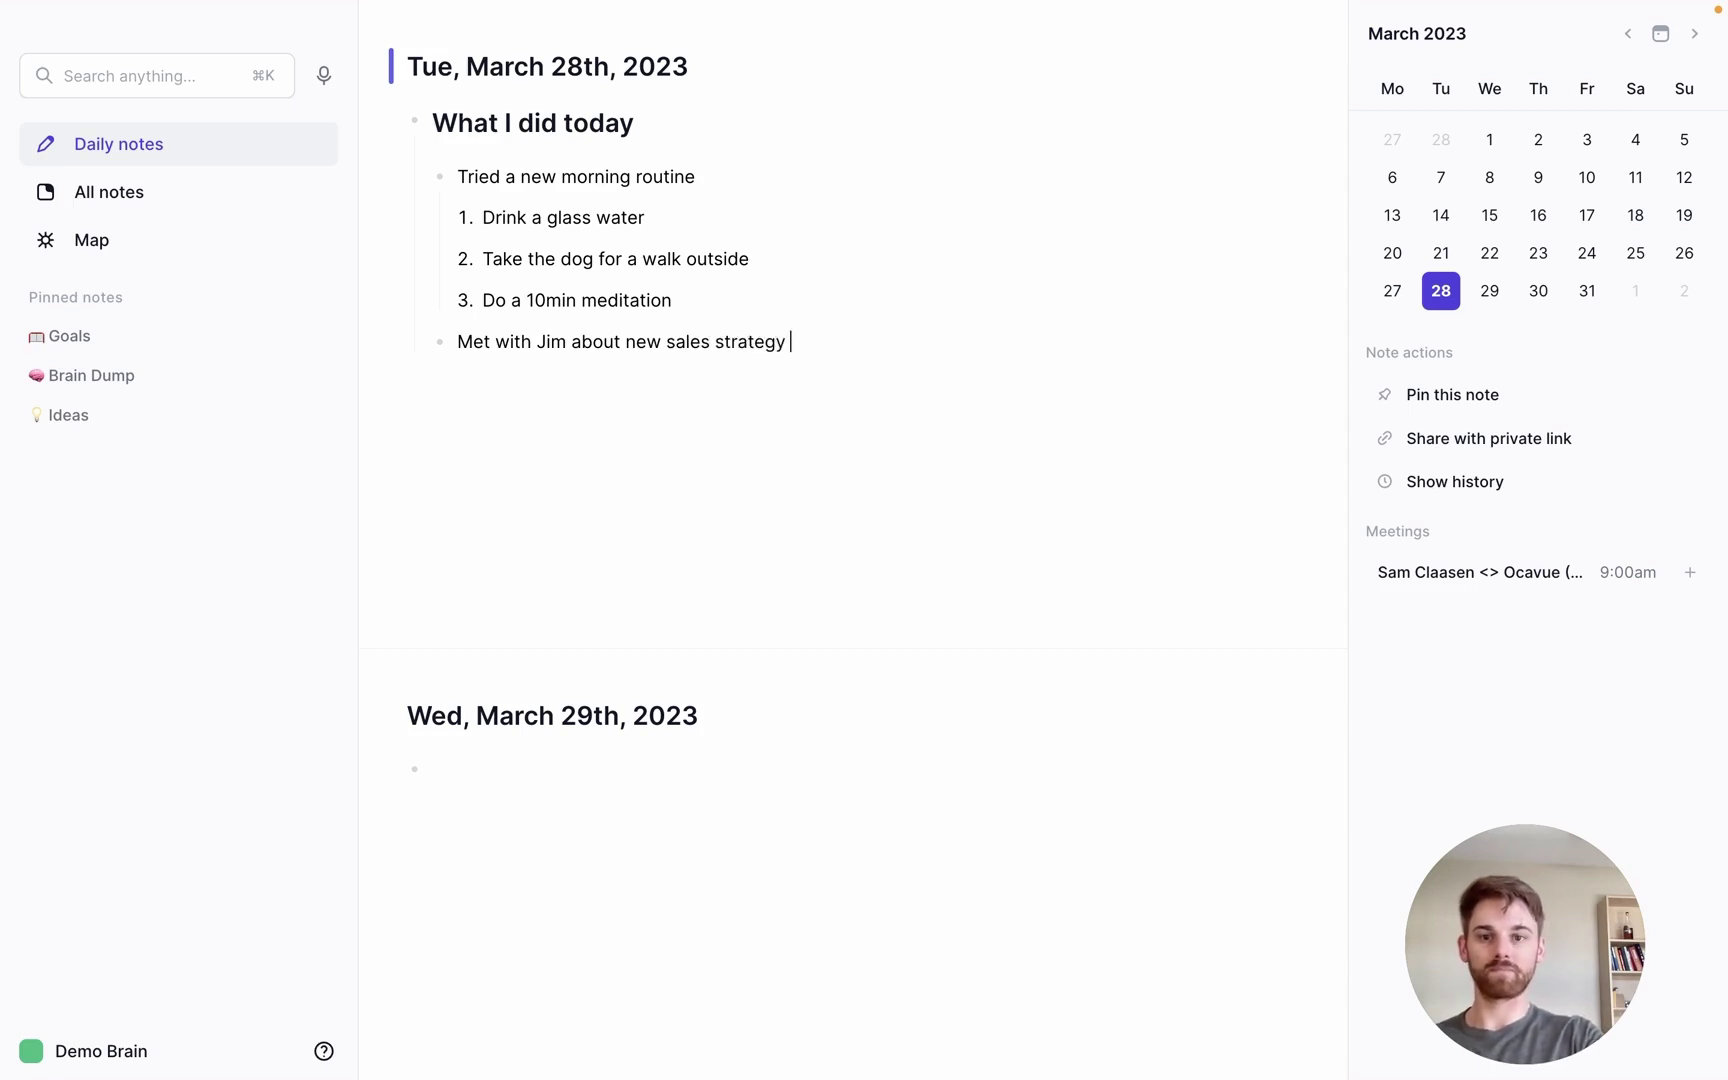
key("Return")
key("Tab")
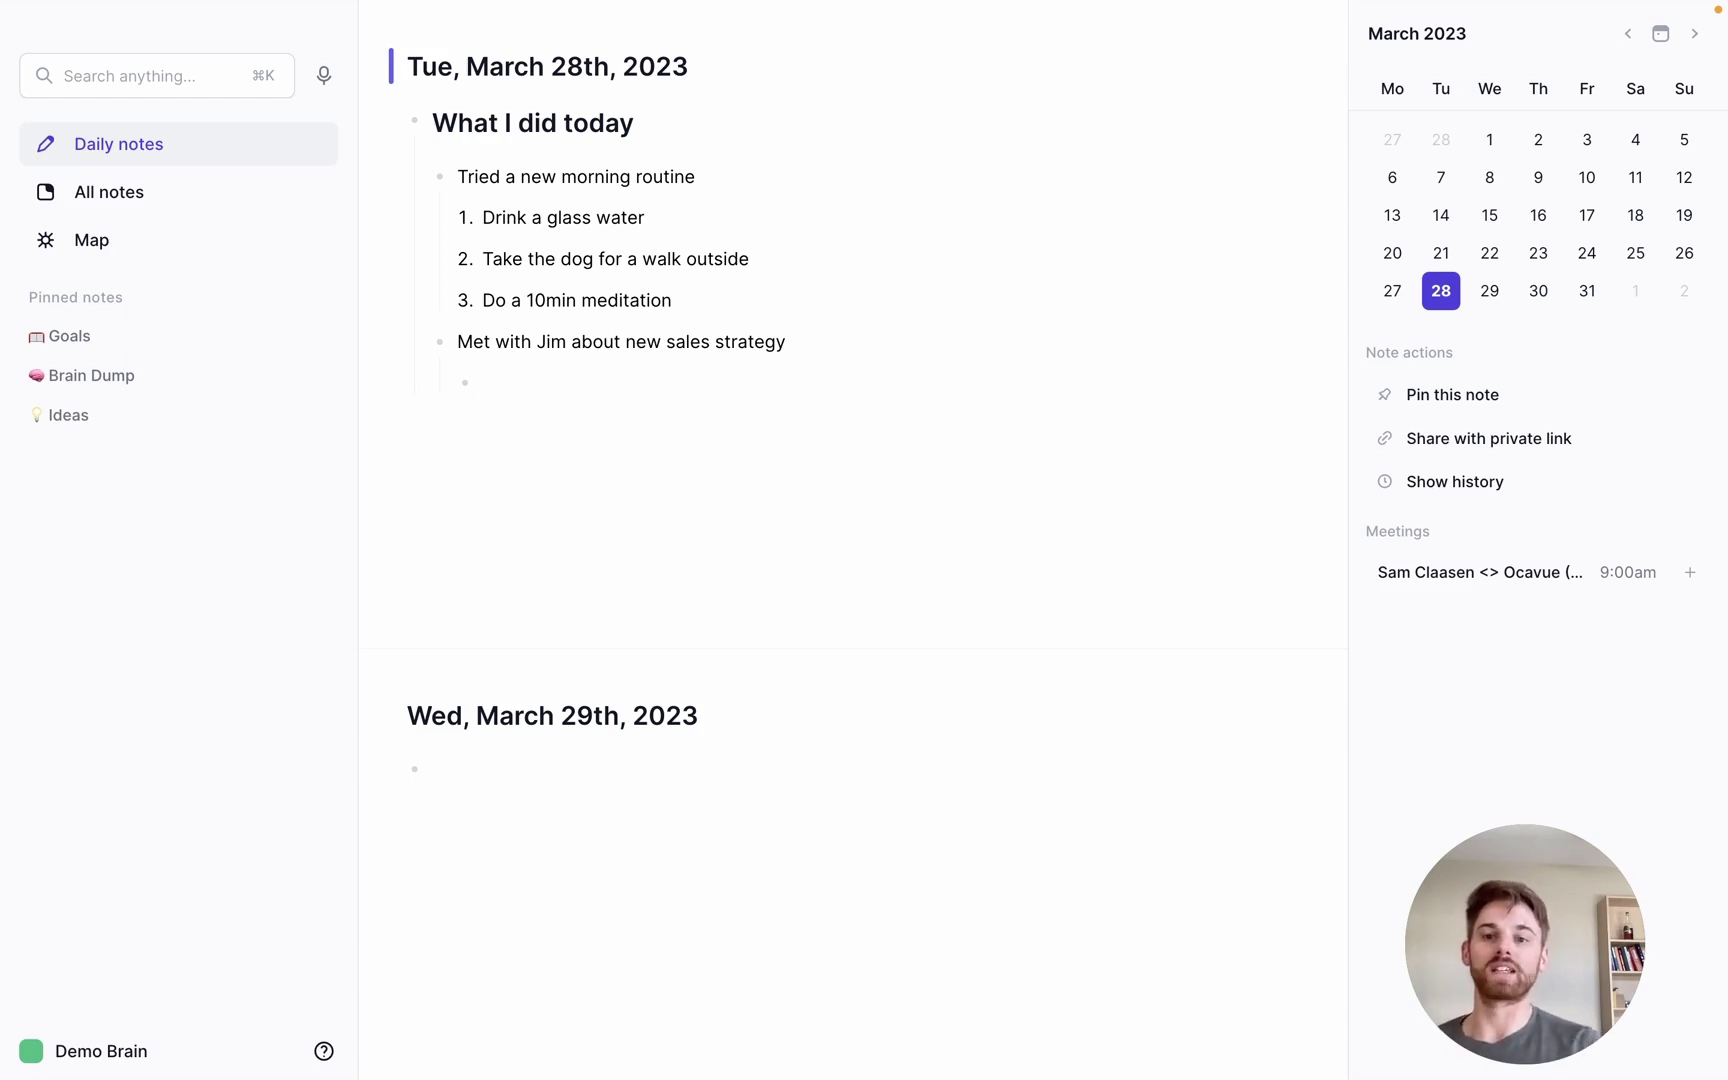
List 'Discussed new outreach plan', 'Brainstormed lead generation tactics' and 'Action list', nesting a line under it.
type("Discuss")
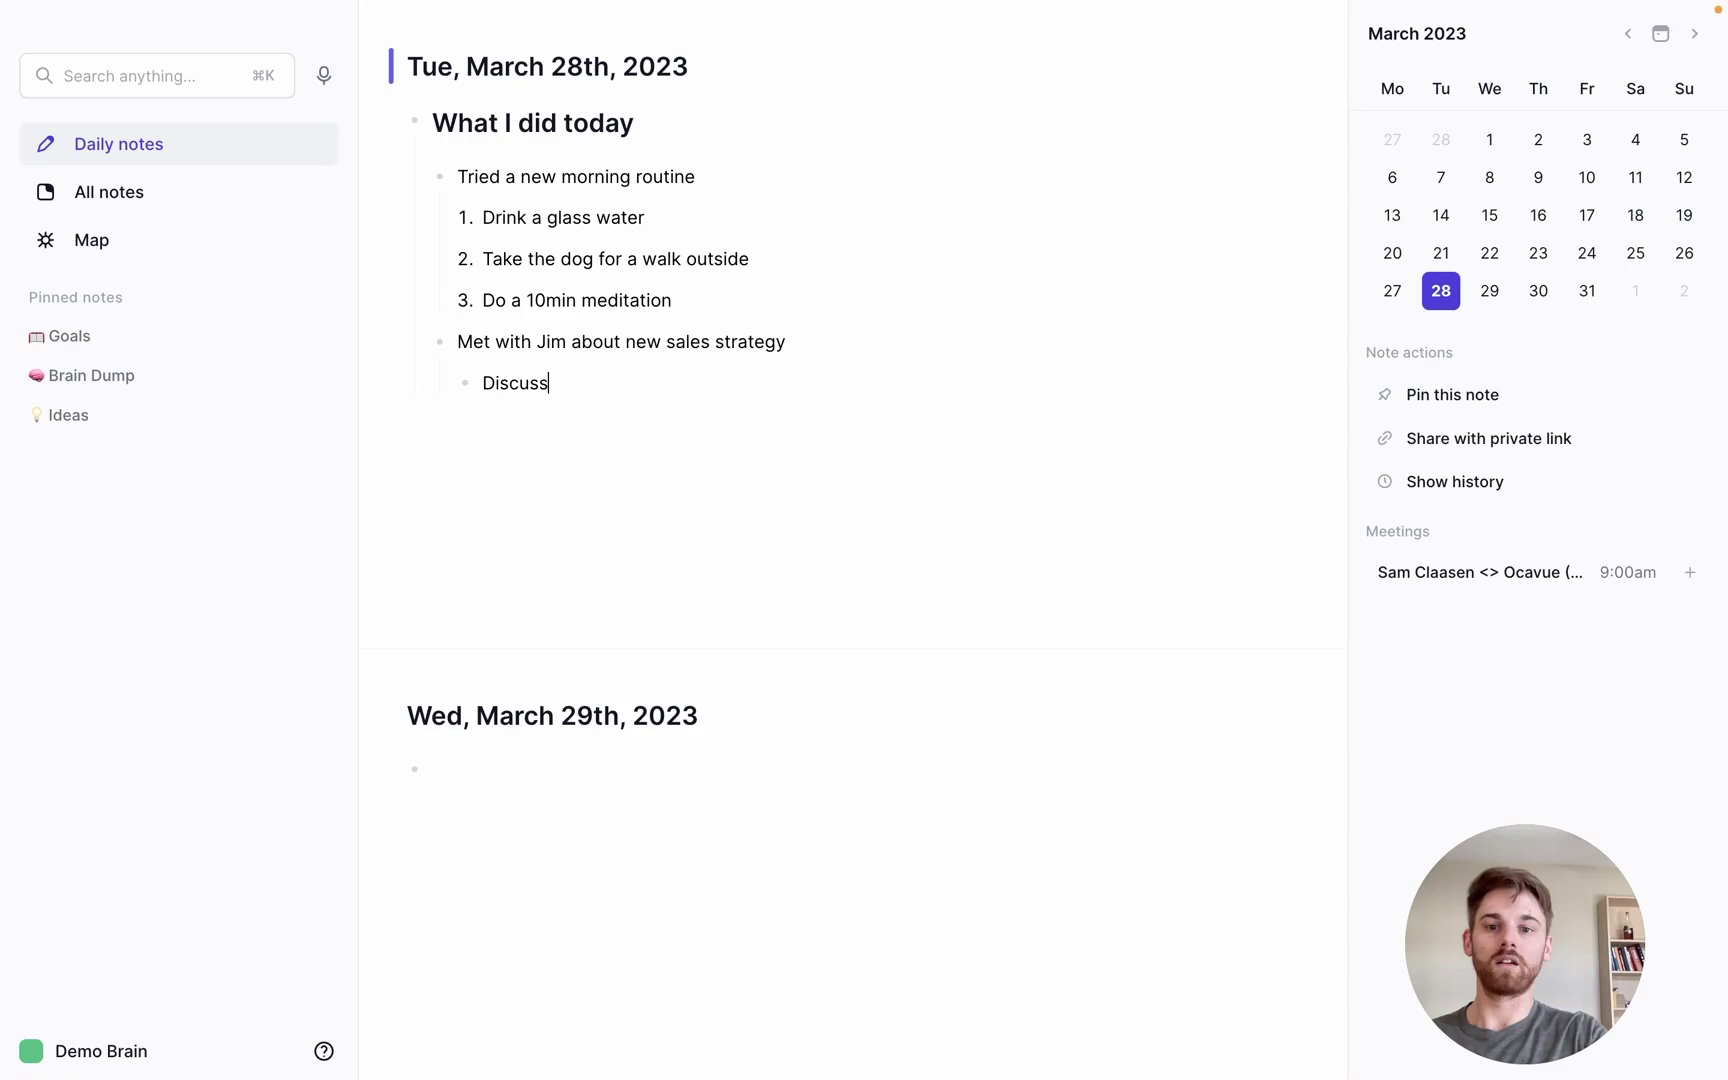
type("ed new outreach plan")
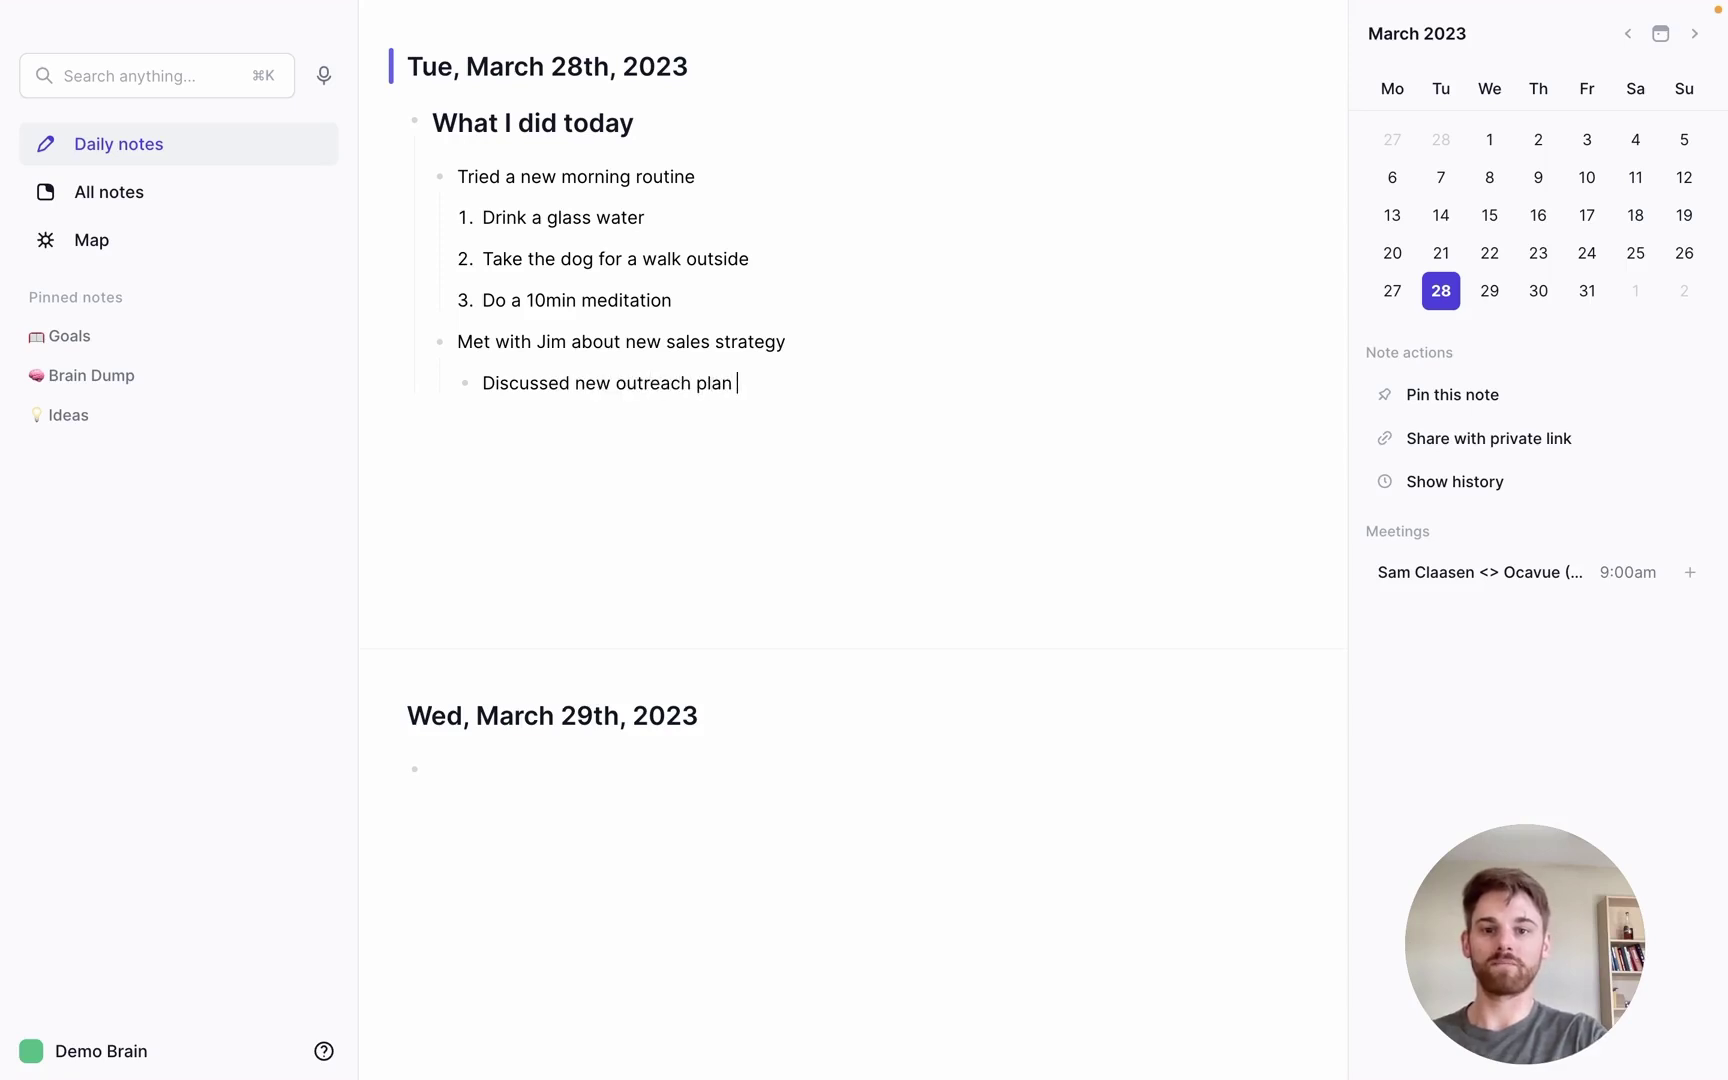
key("Return")
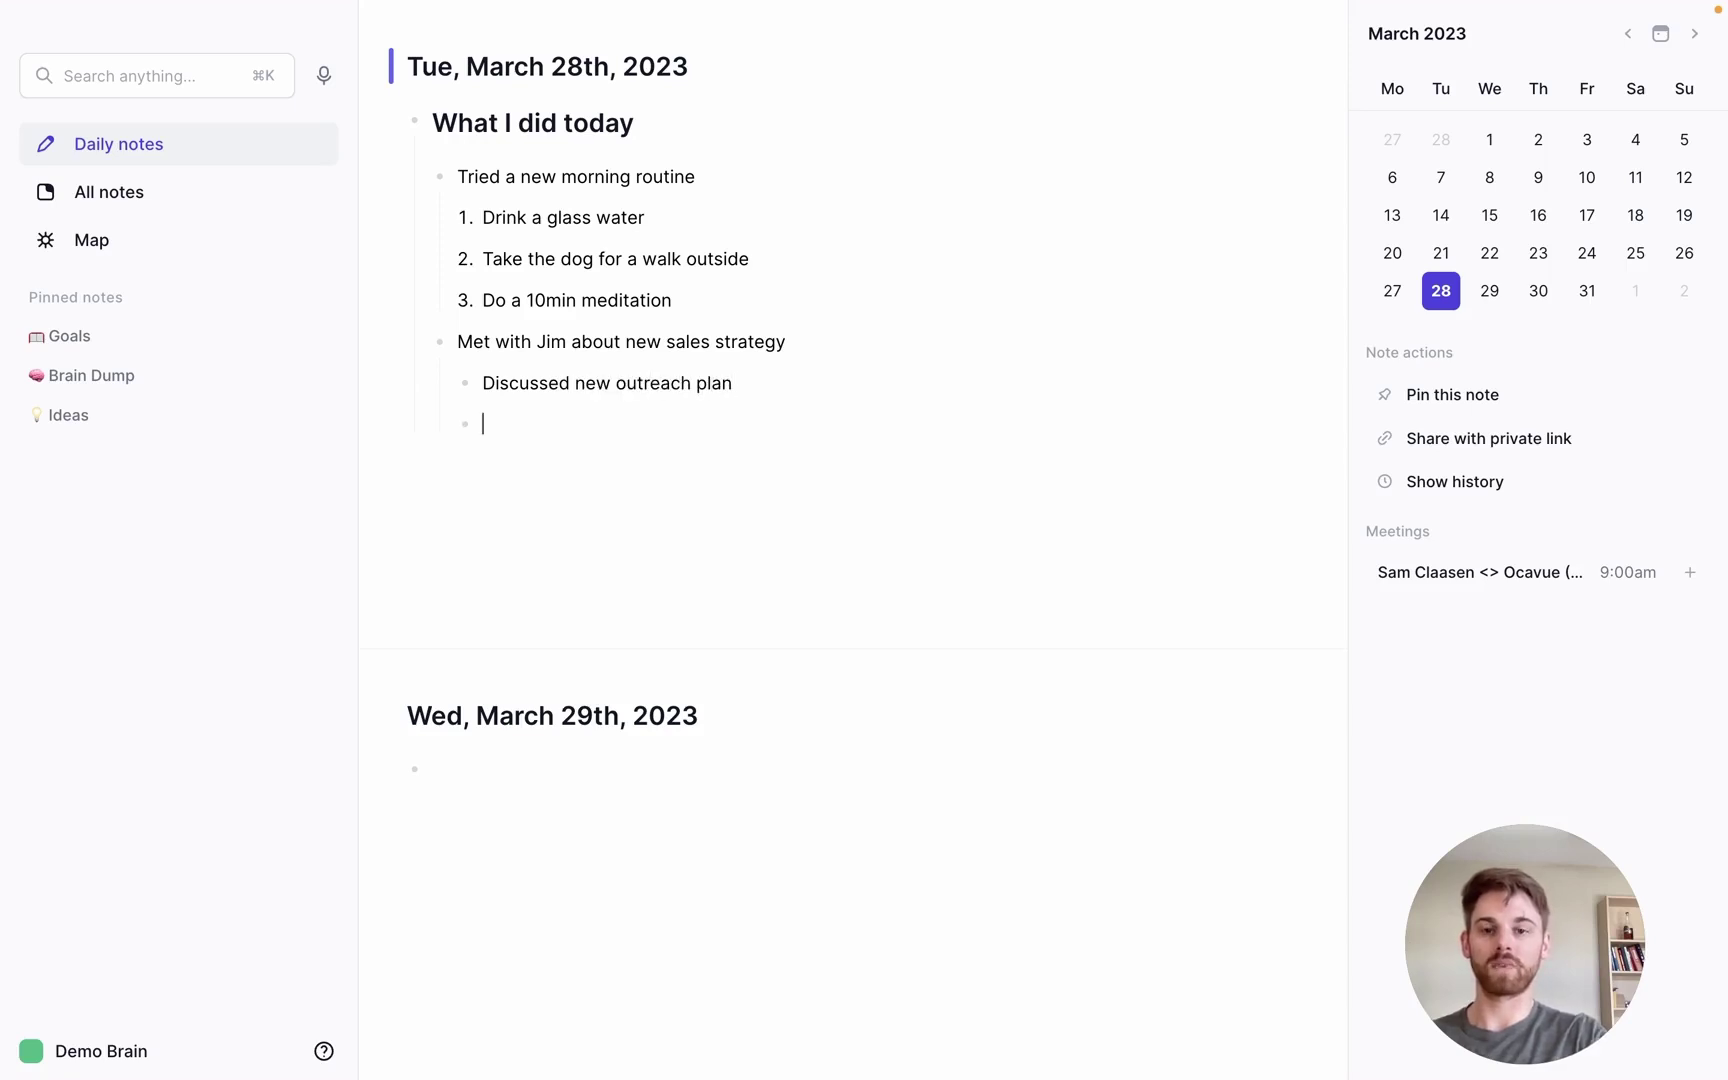
type("Brainstormed ")
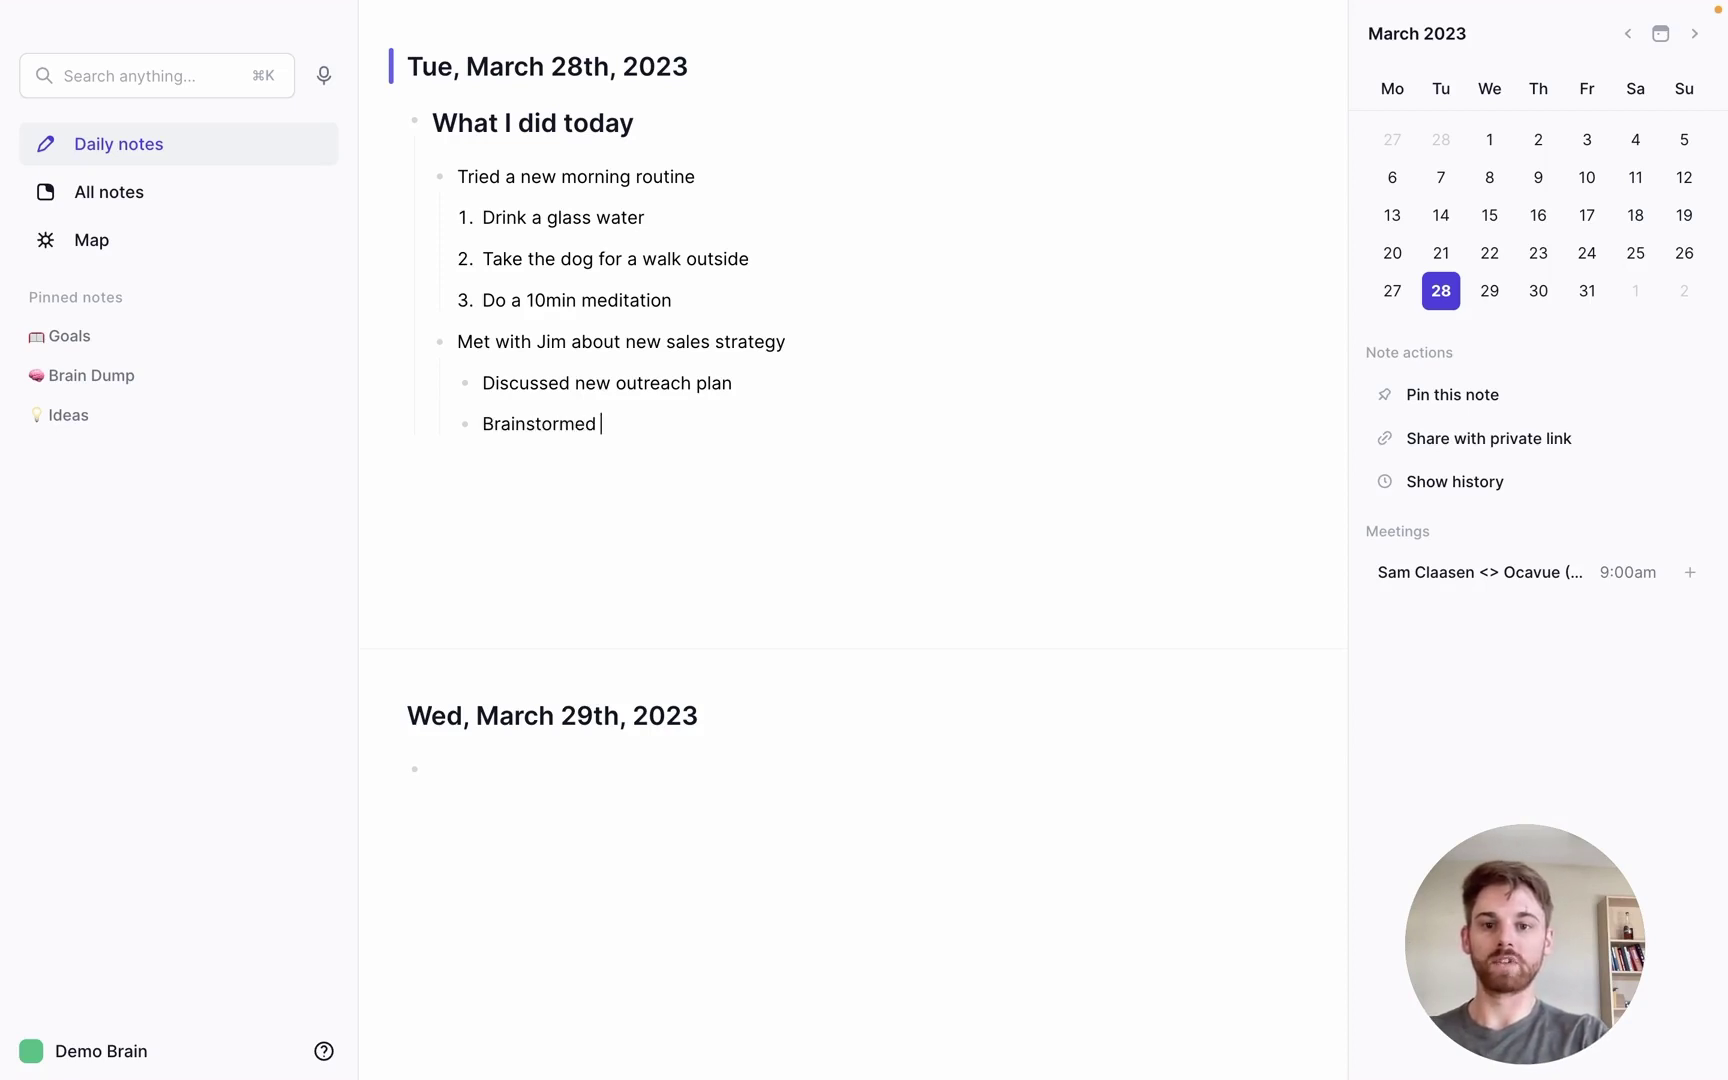
type("lead generation ")
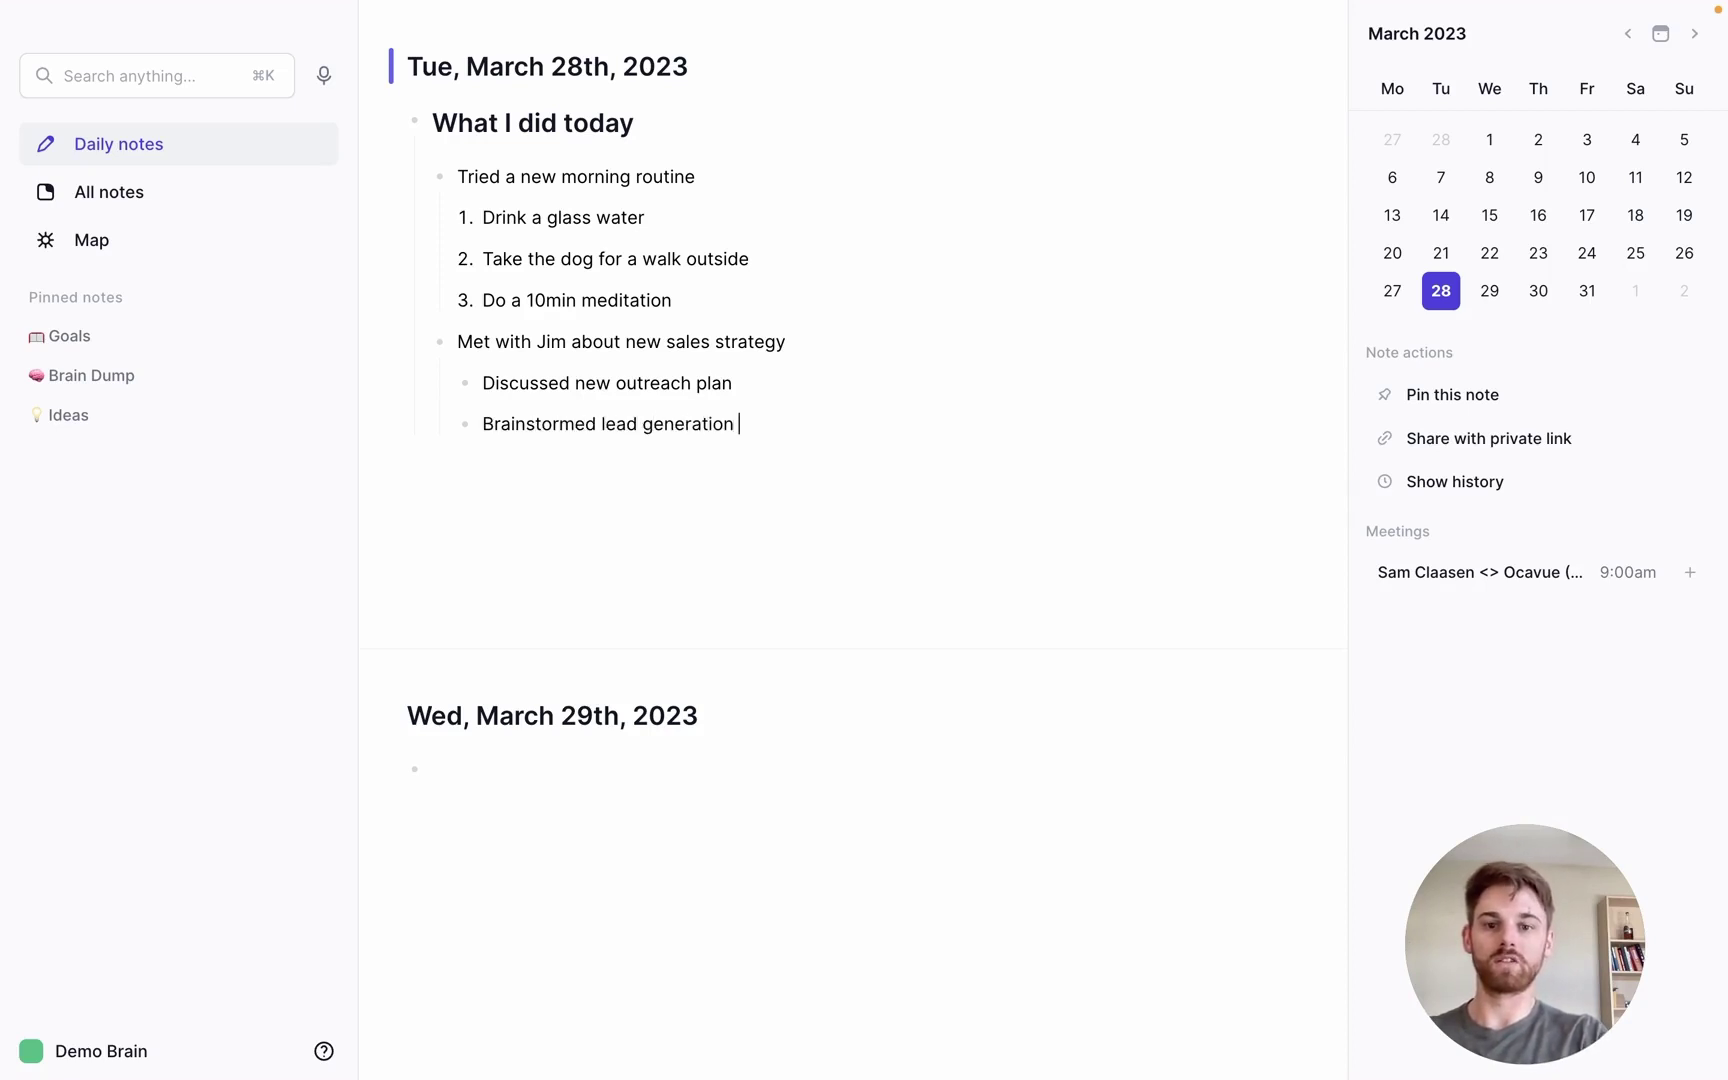
type("tactics")
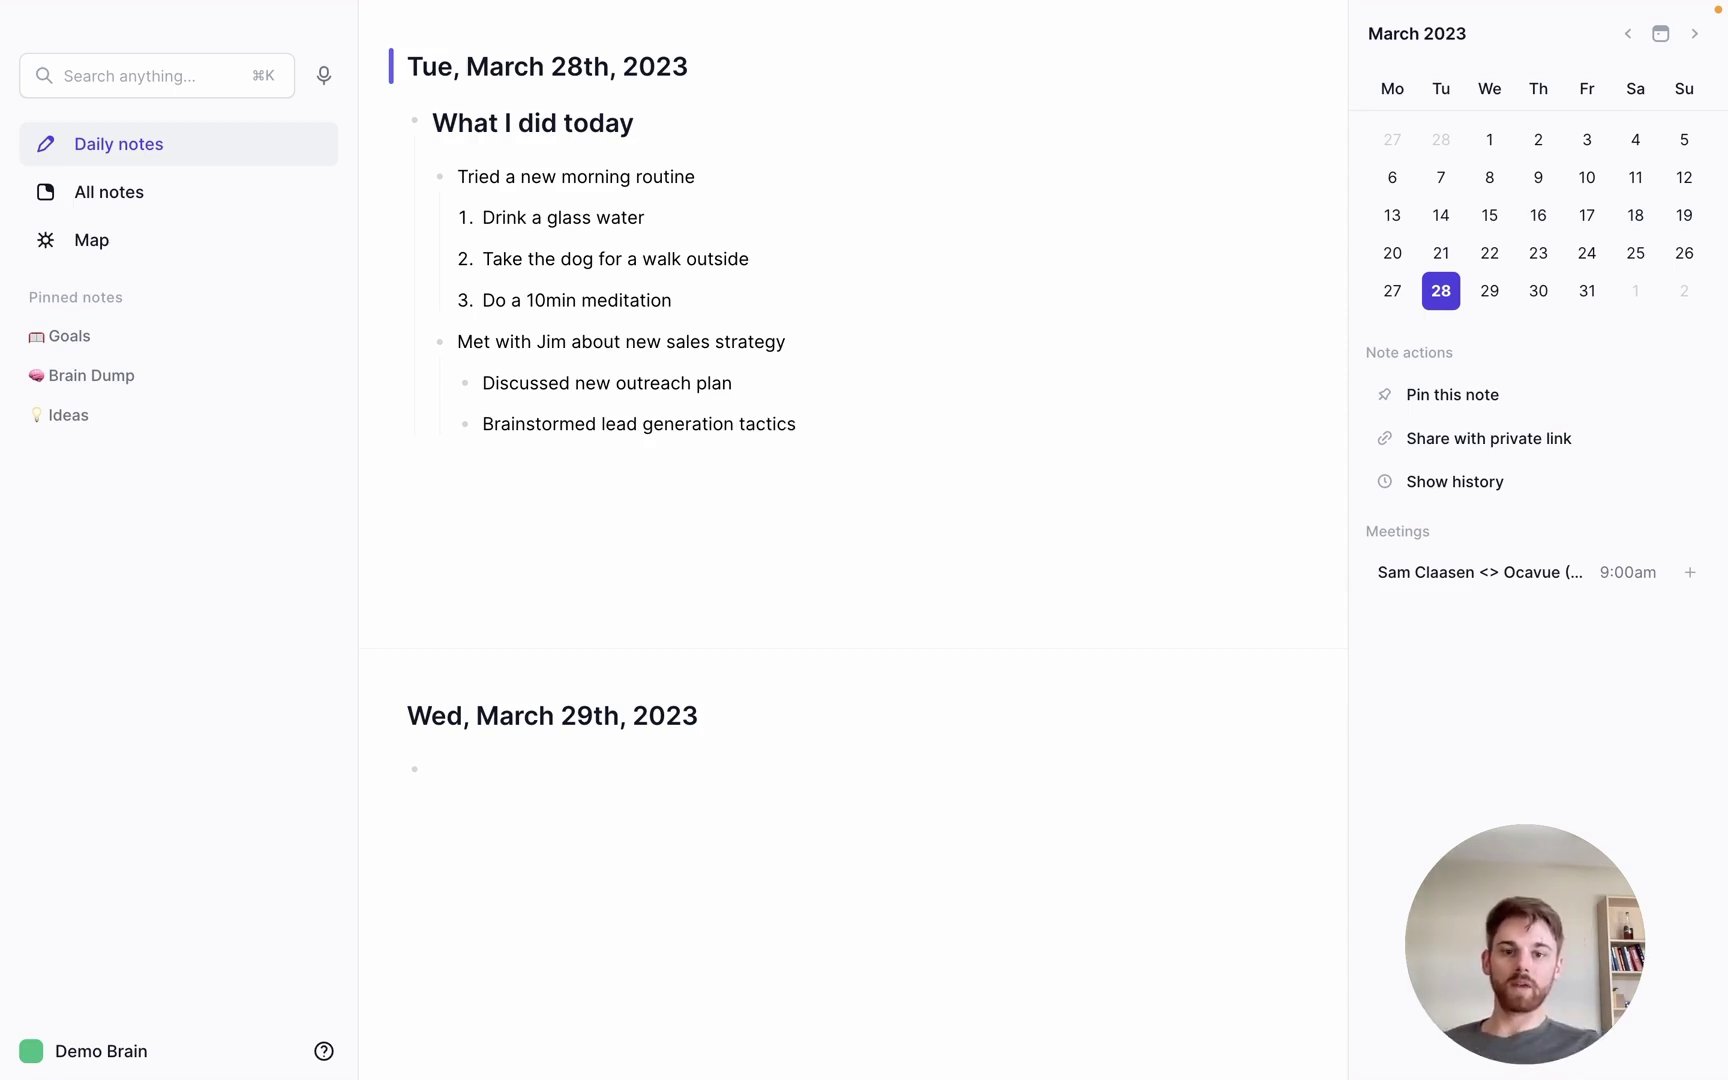
key("Return")
type("Action list")
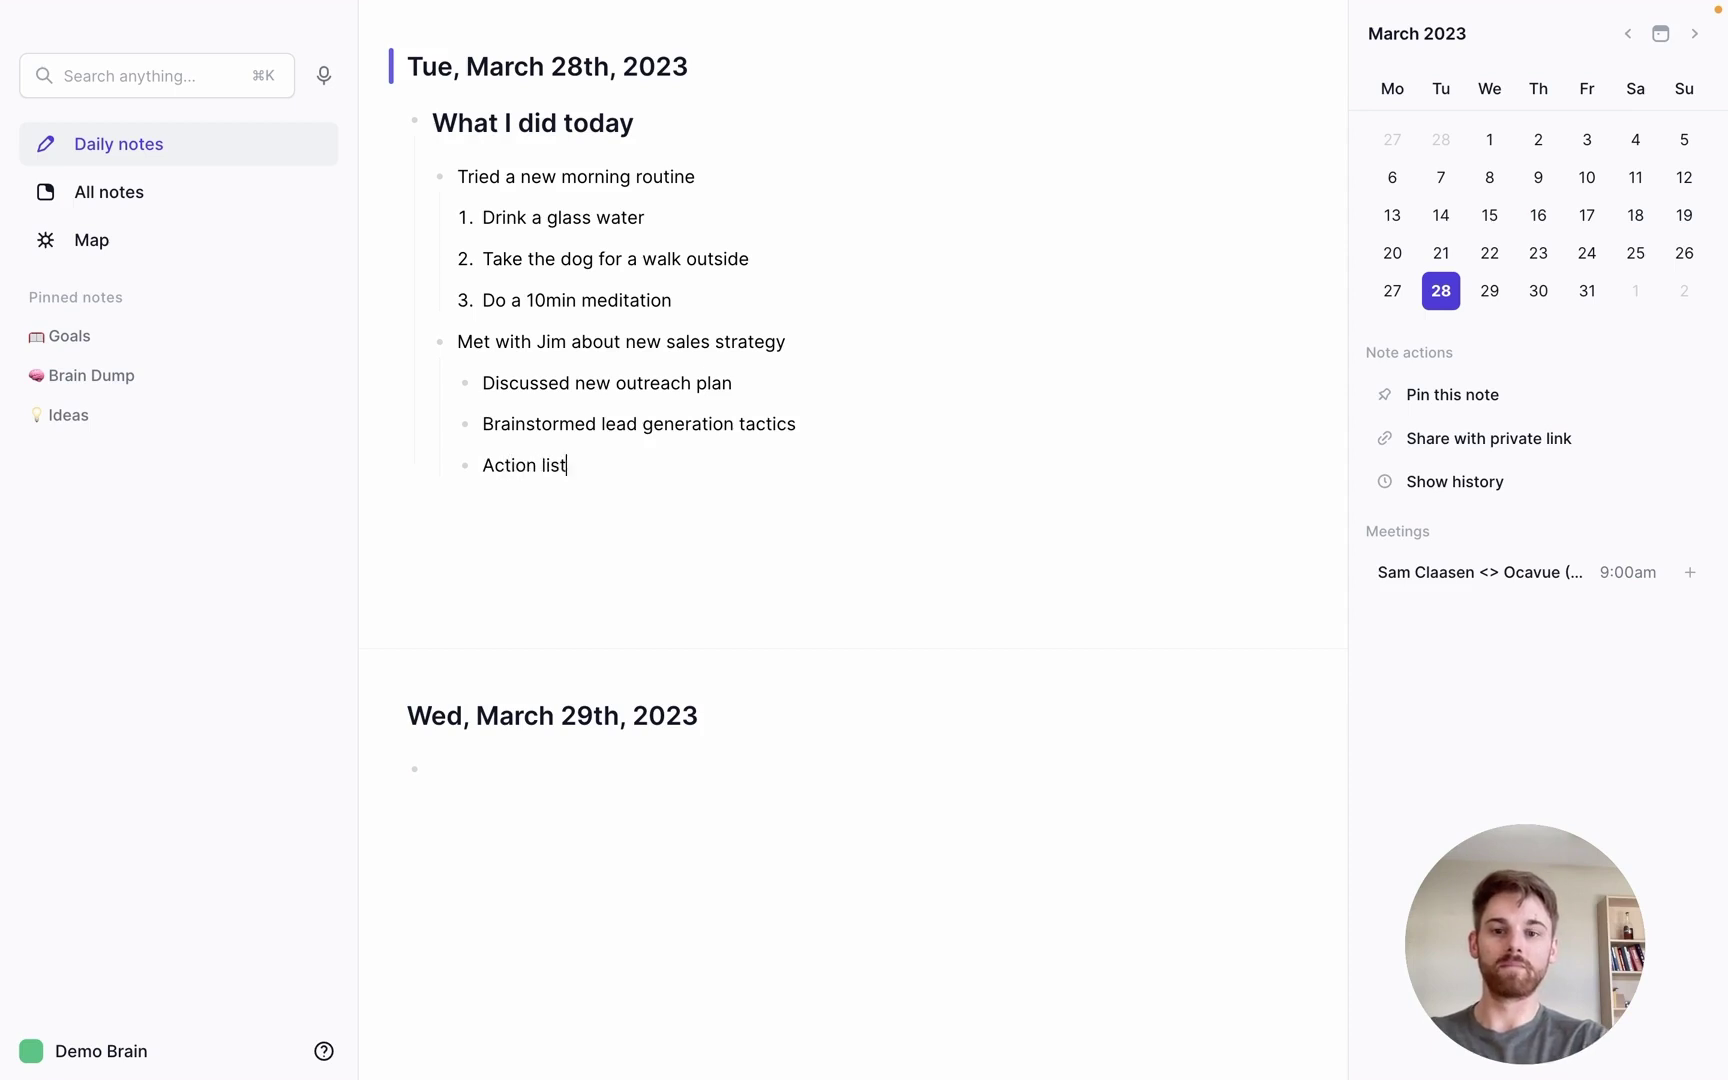
key("Return")
key("Tab")
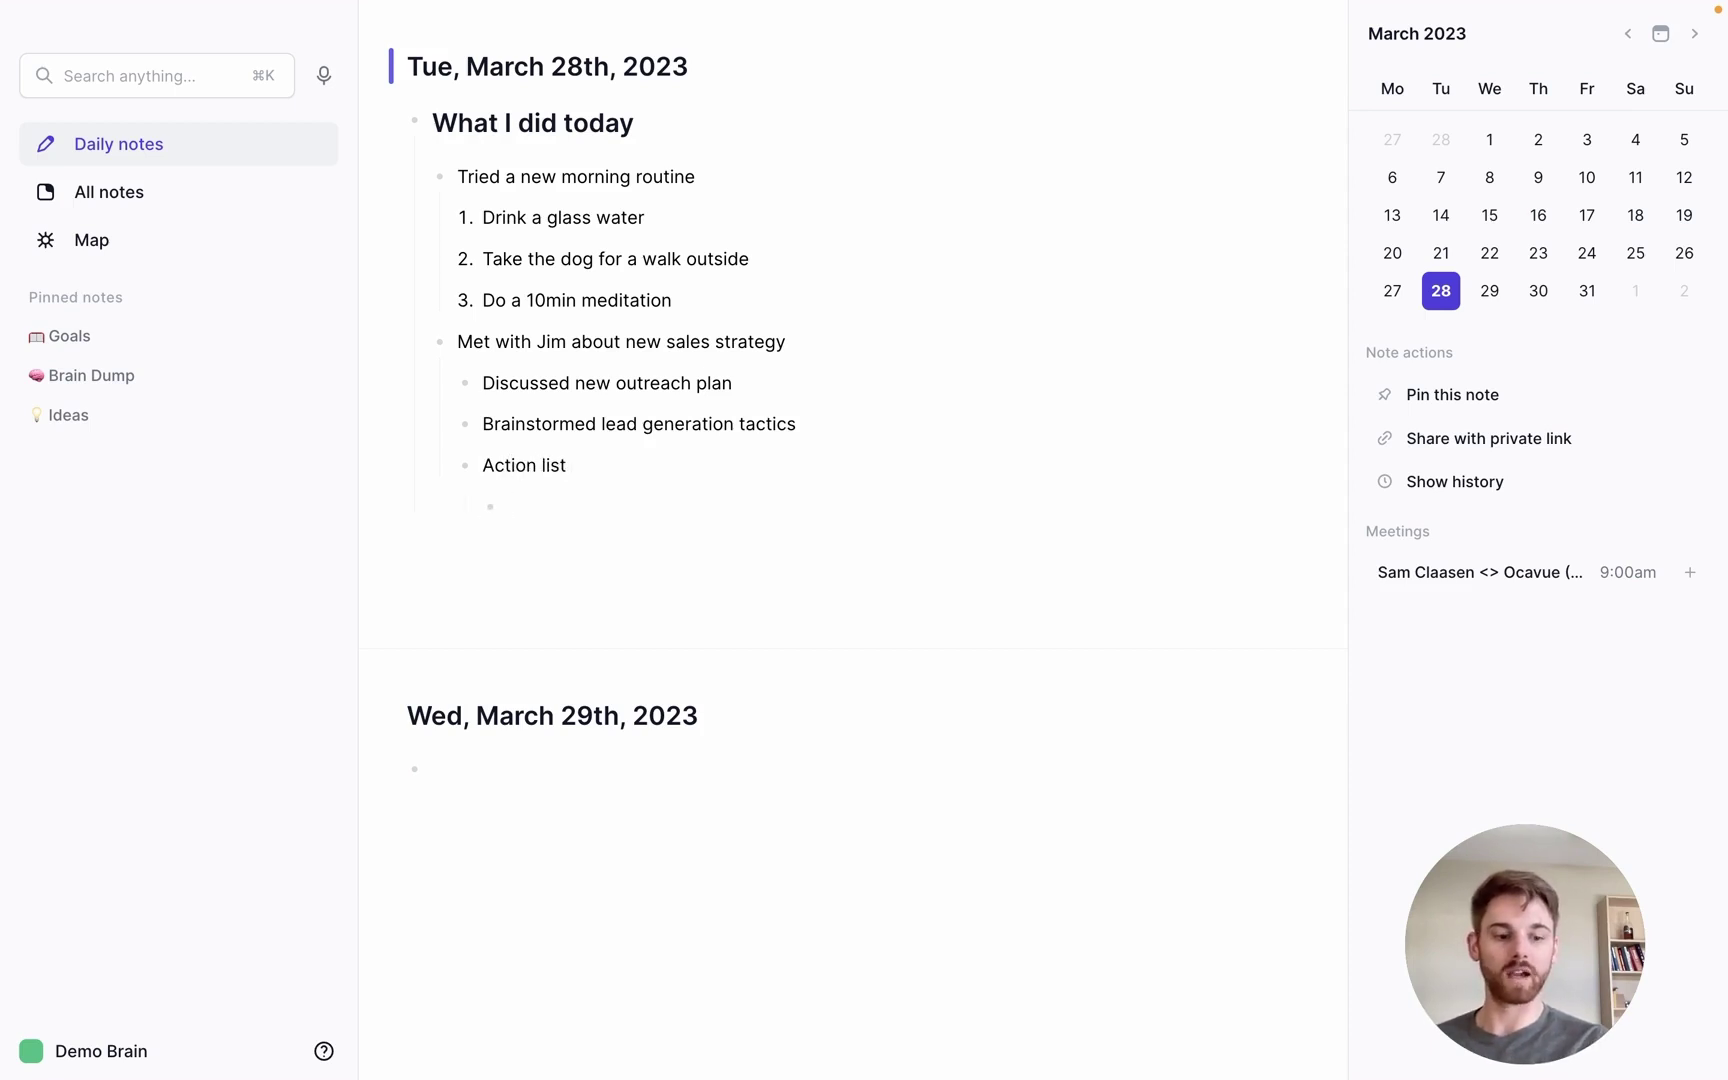
Add checkbox to-dos for sharing the brainstorm list with the colleague and 'Get feedback from the rest of the team'.
type("[] ")
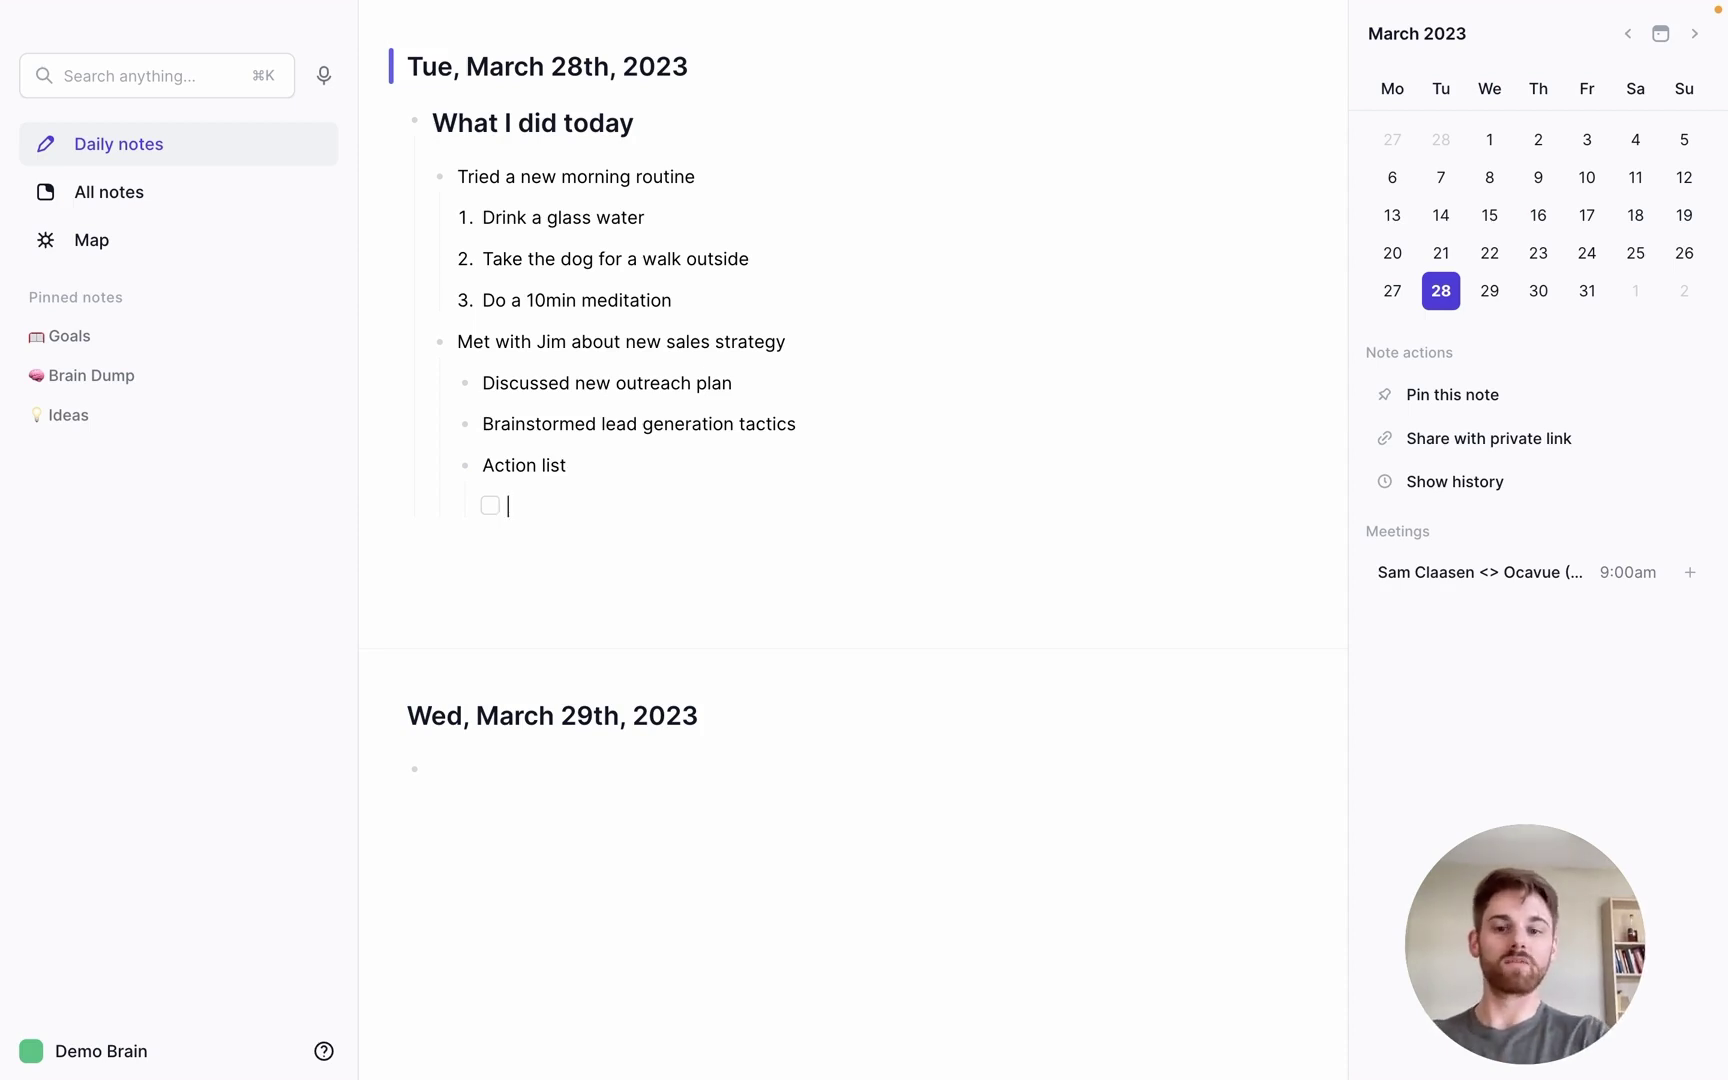
type("Share brainstrom")
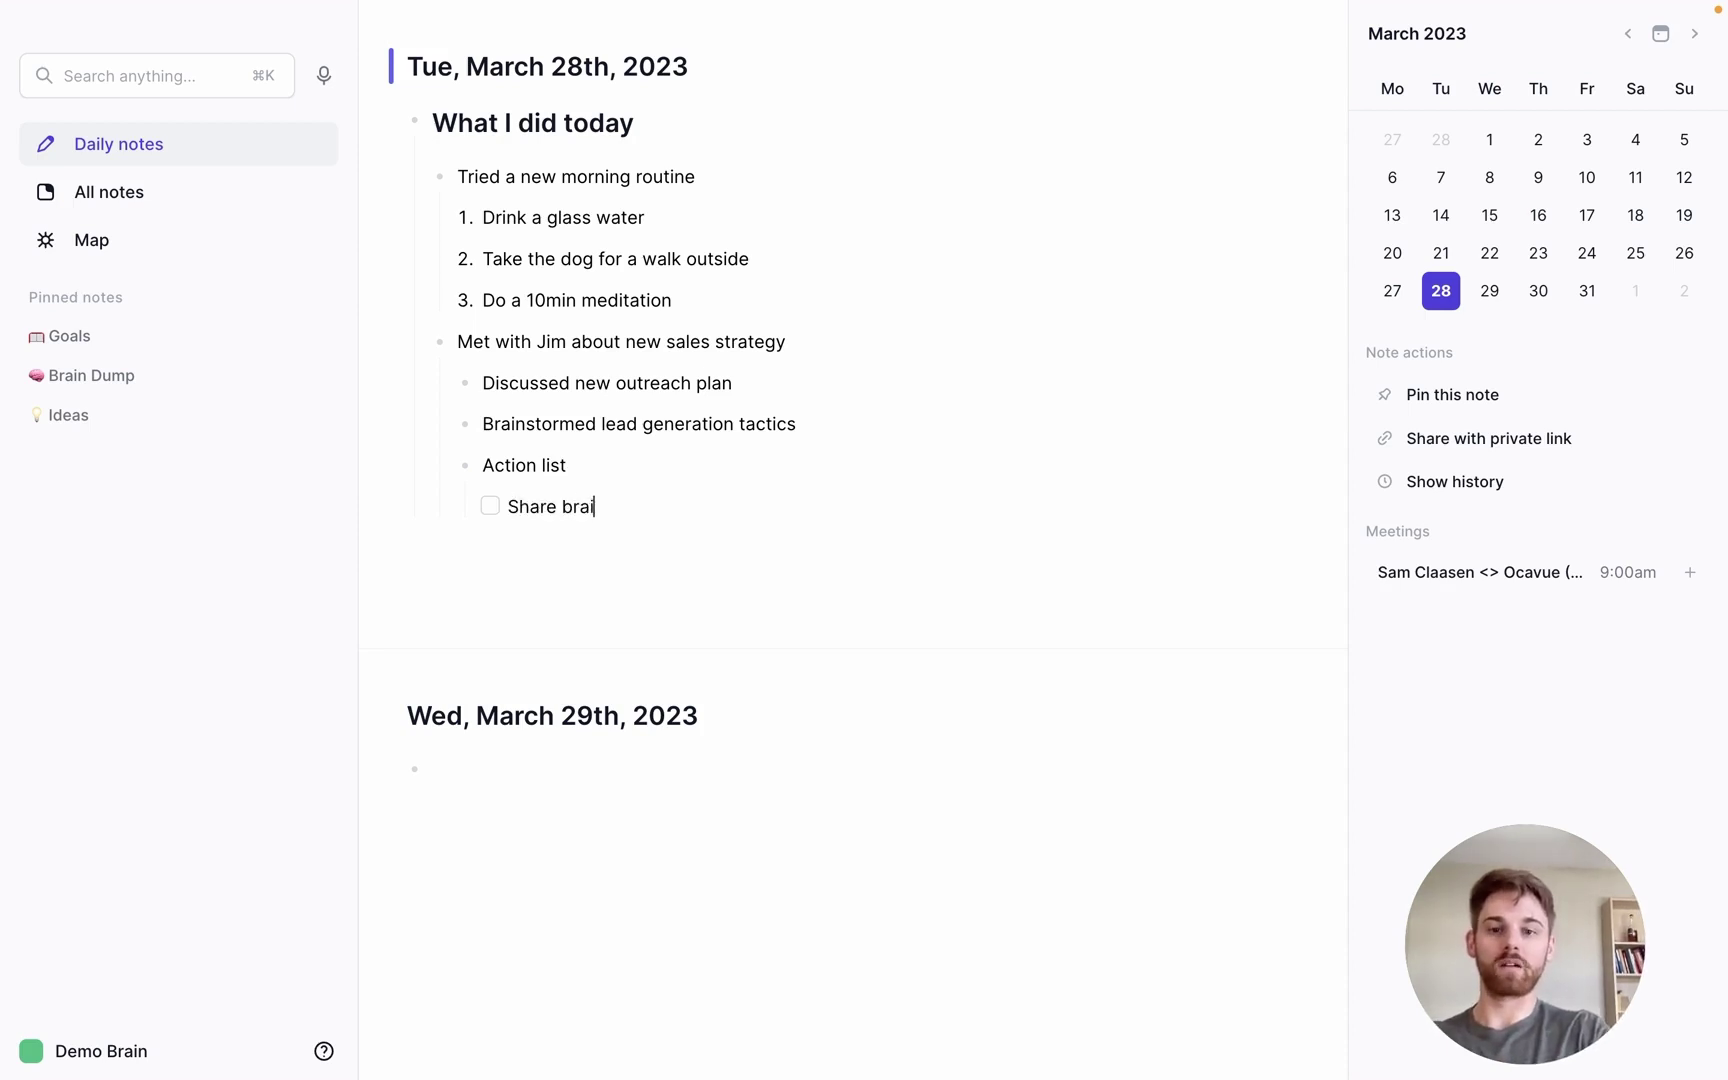
key("BackSpace")
key("BackSpace")
key("BackSpace")
type("o")
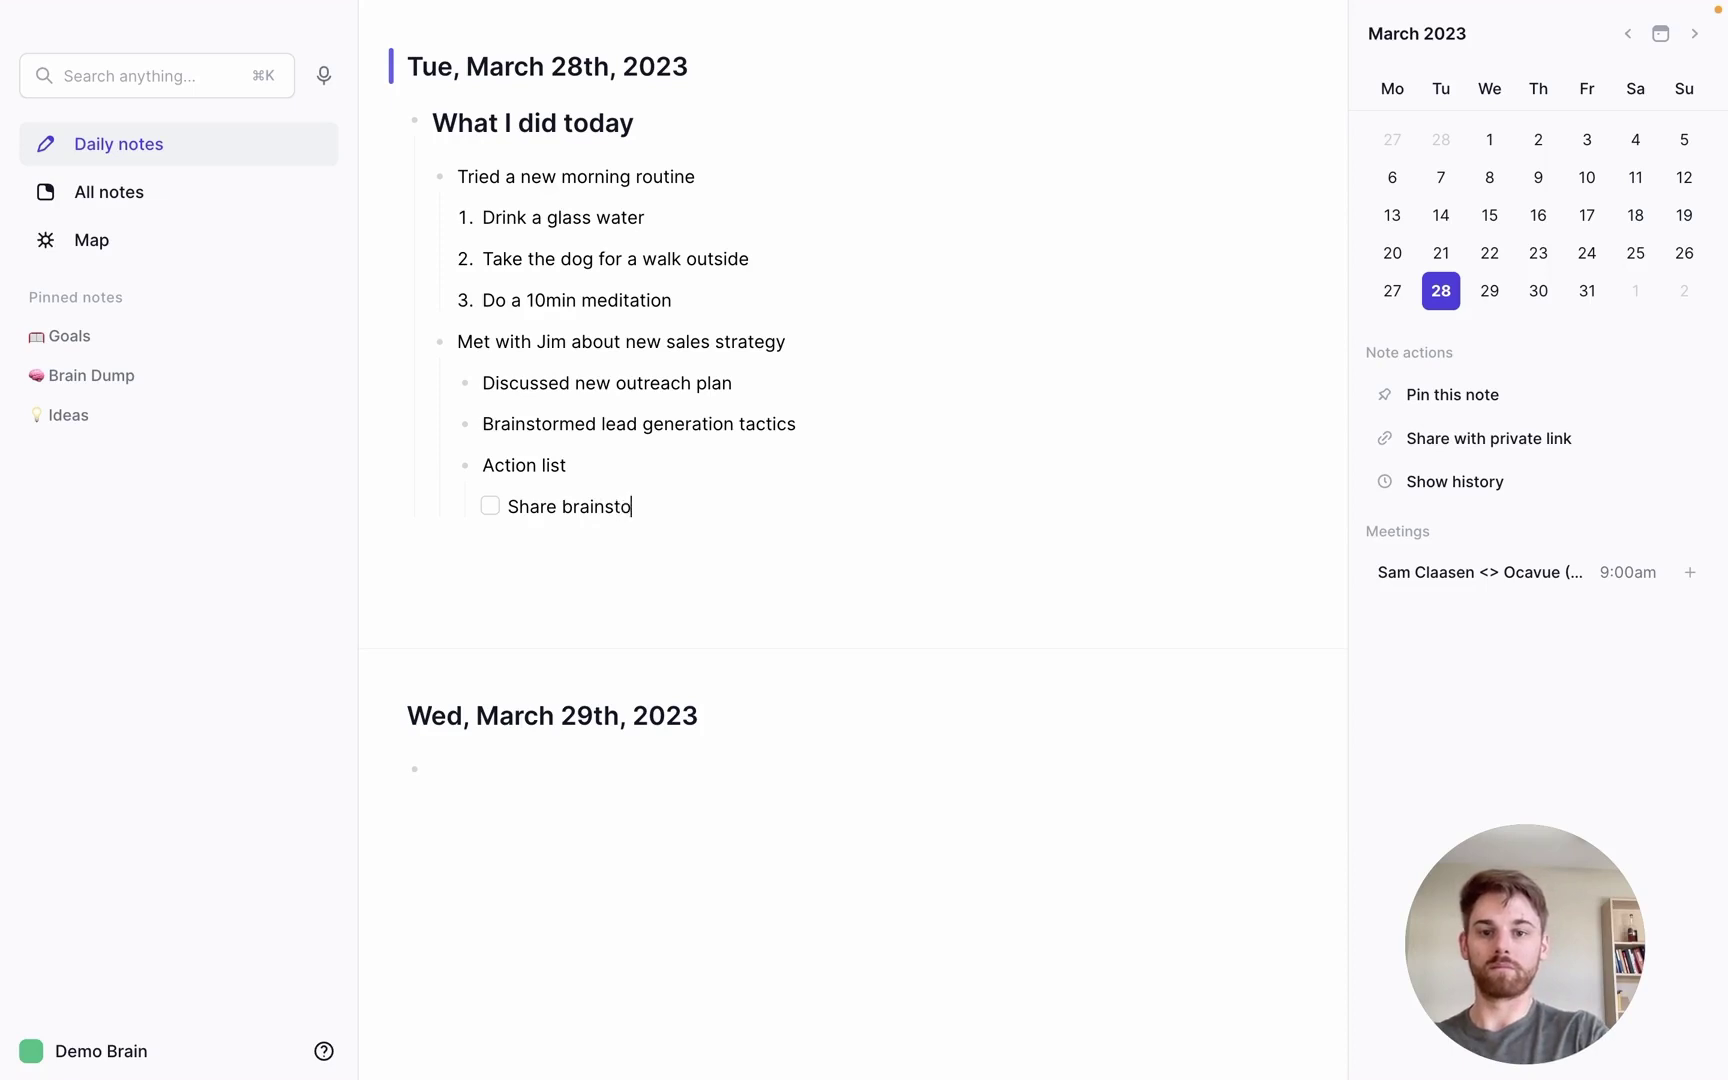
type("rm list with Jim")
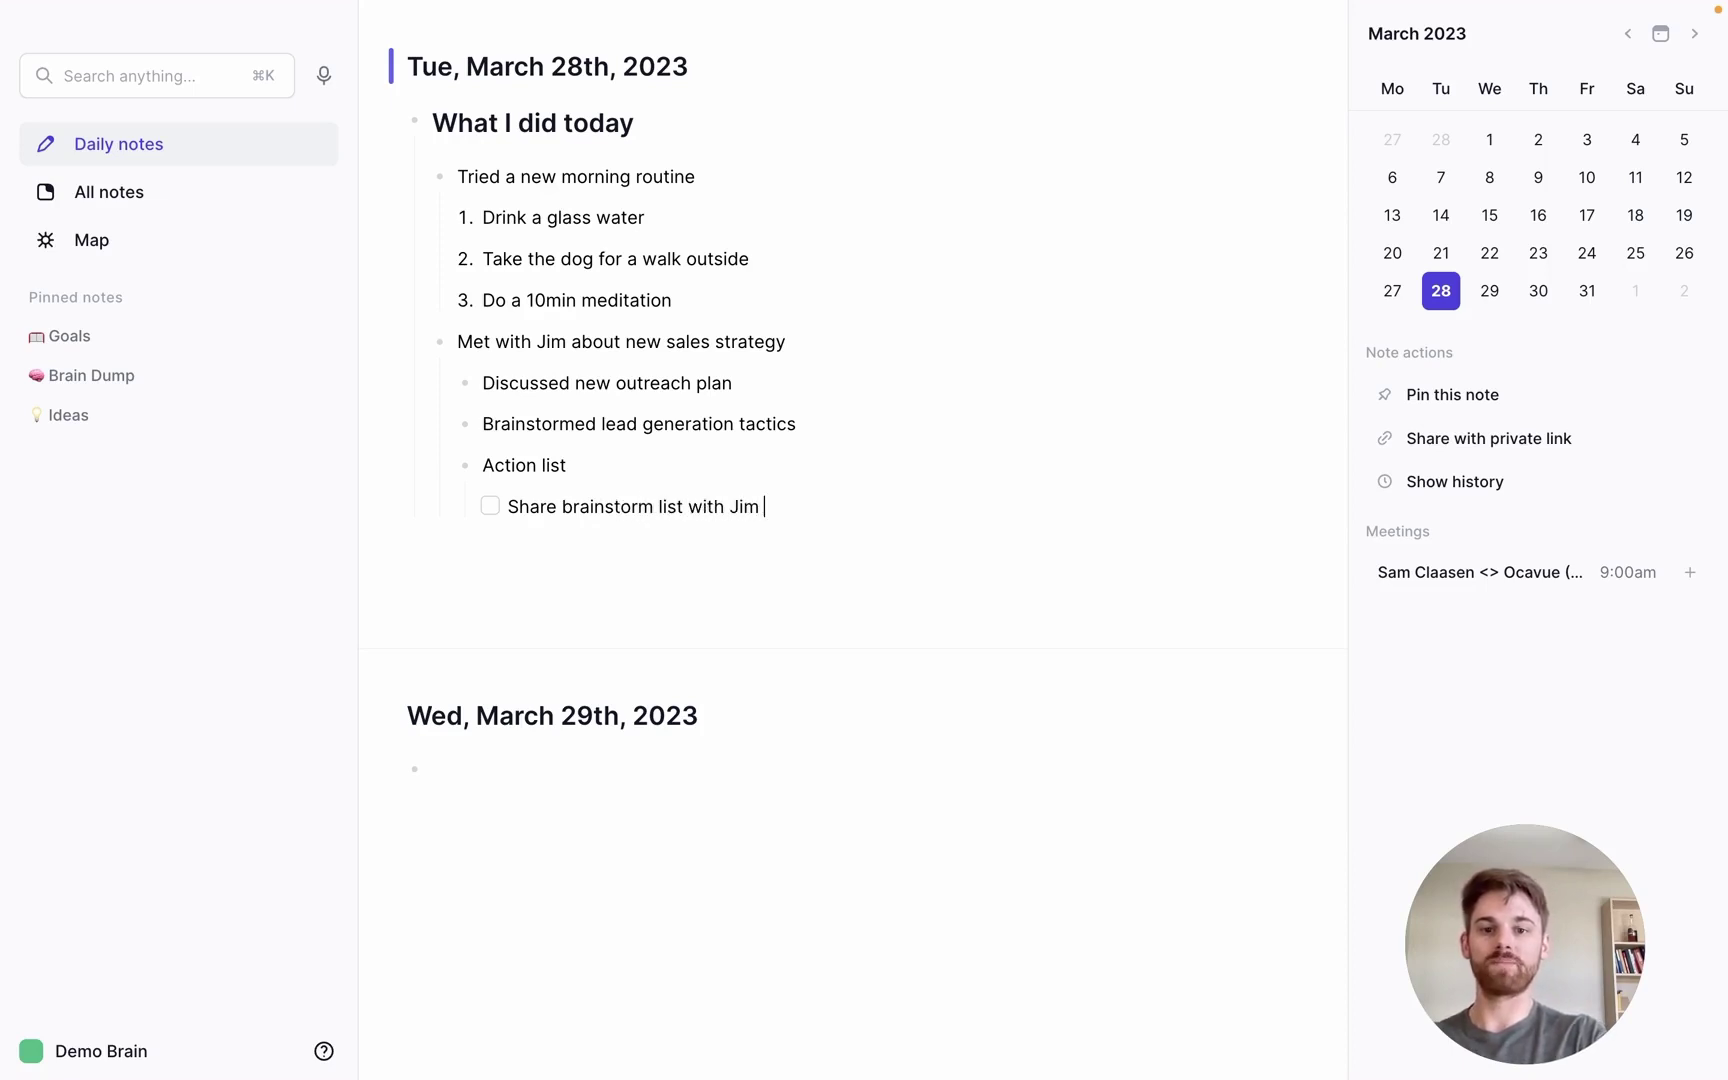
key("Return")
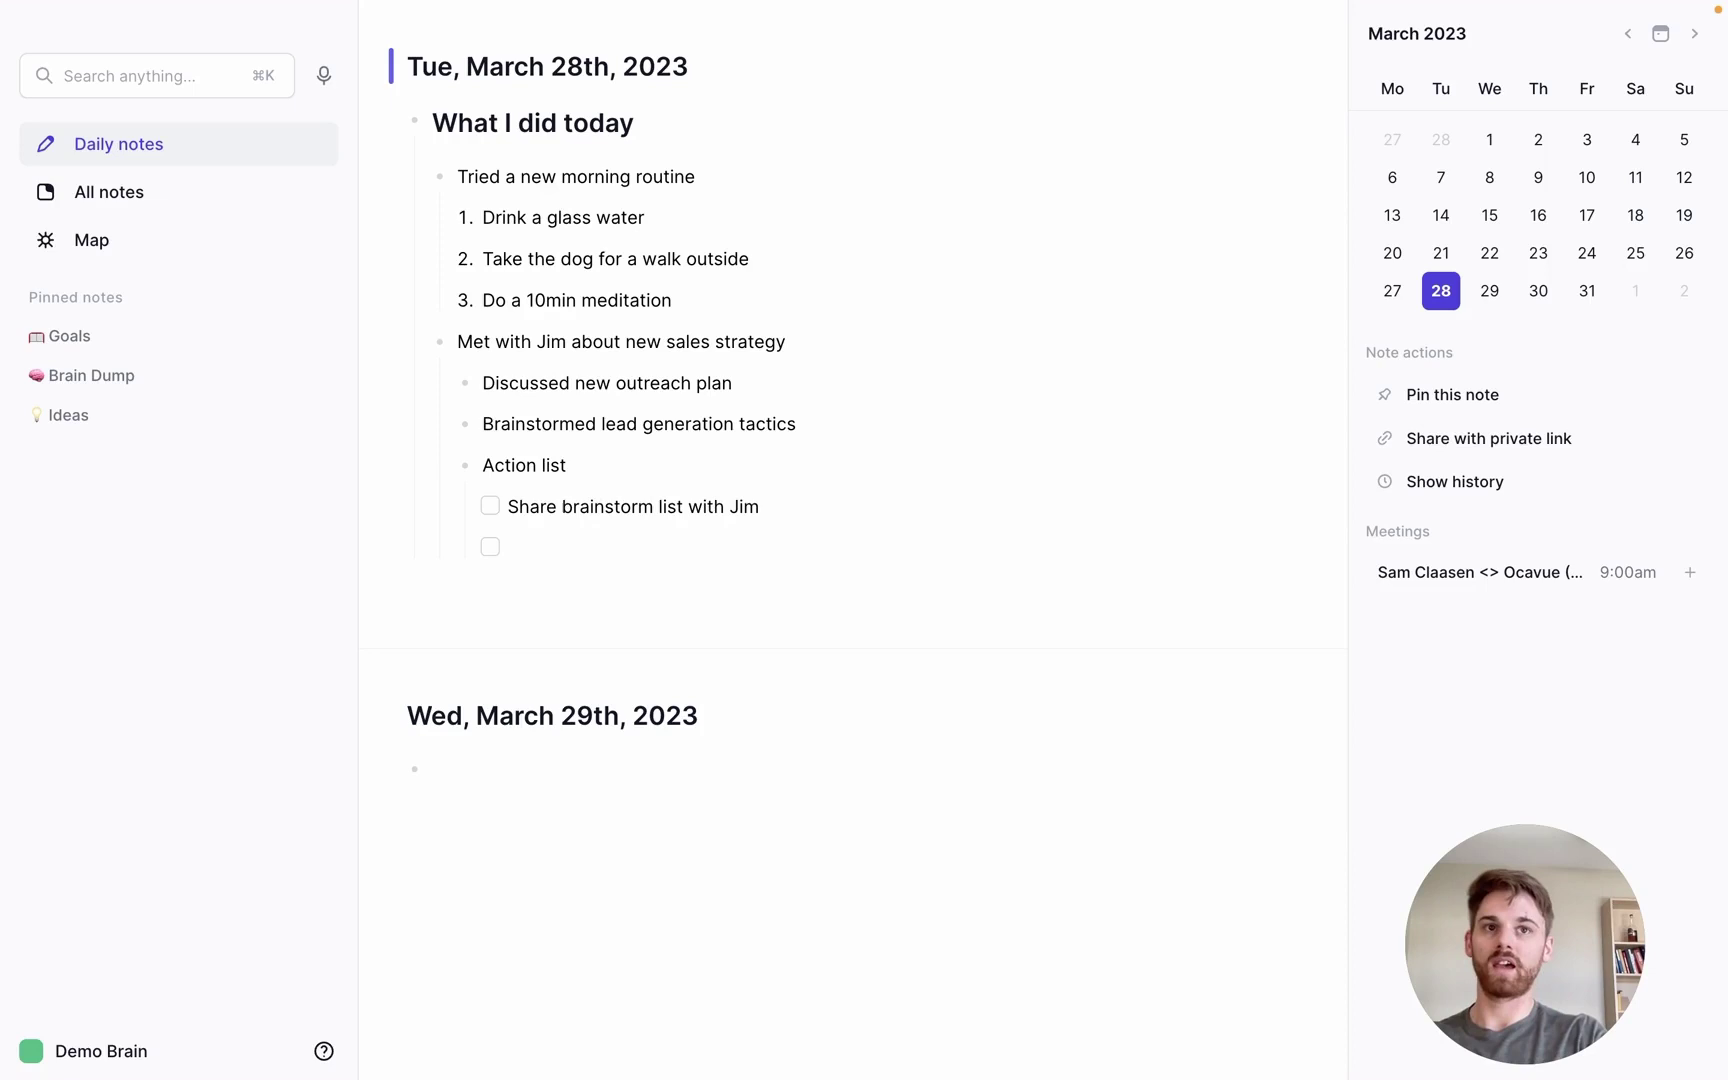
type("Get feedback f")
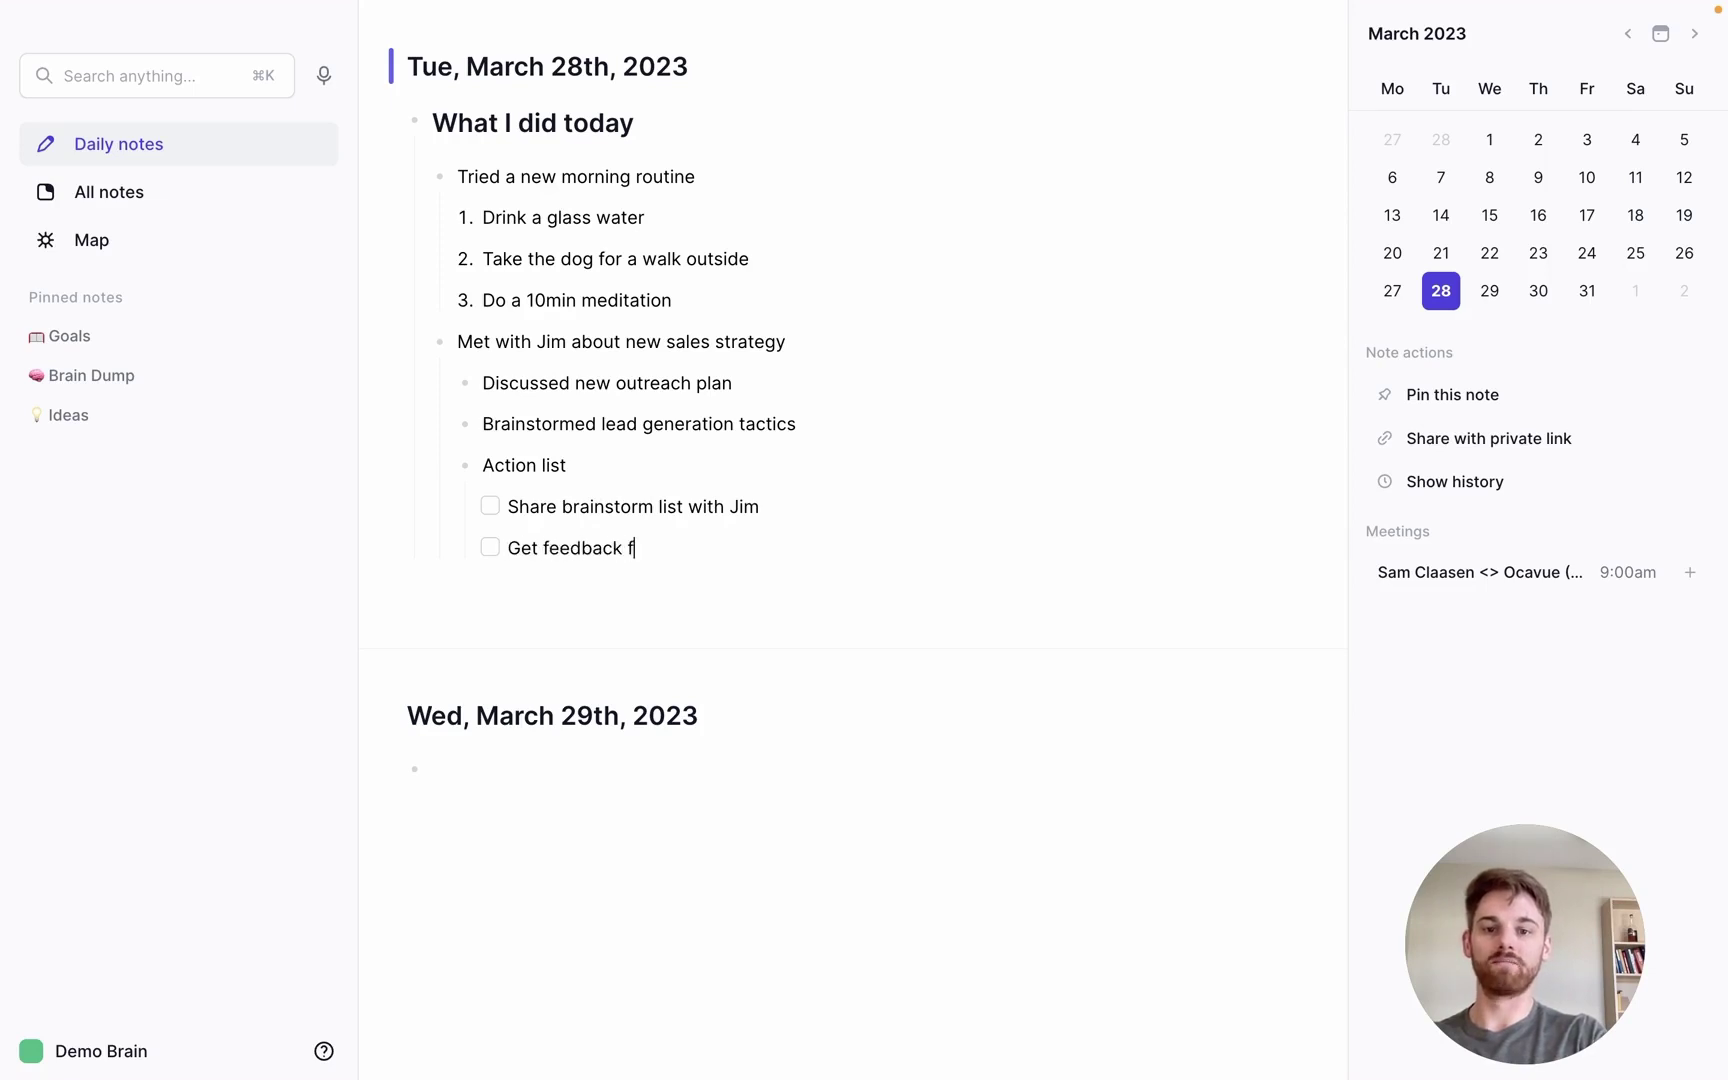
type("rom the rest of the")
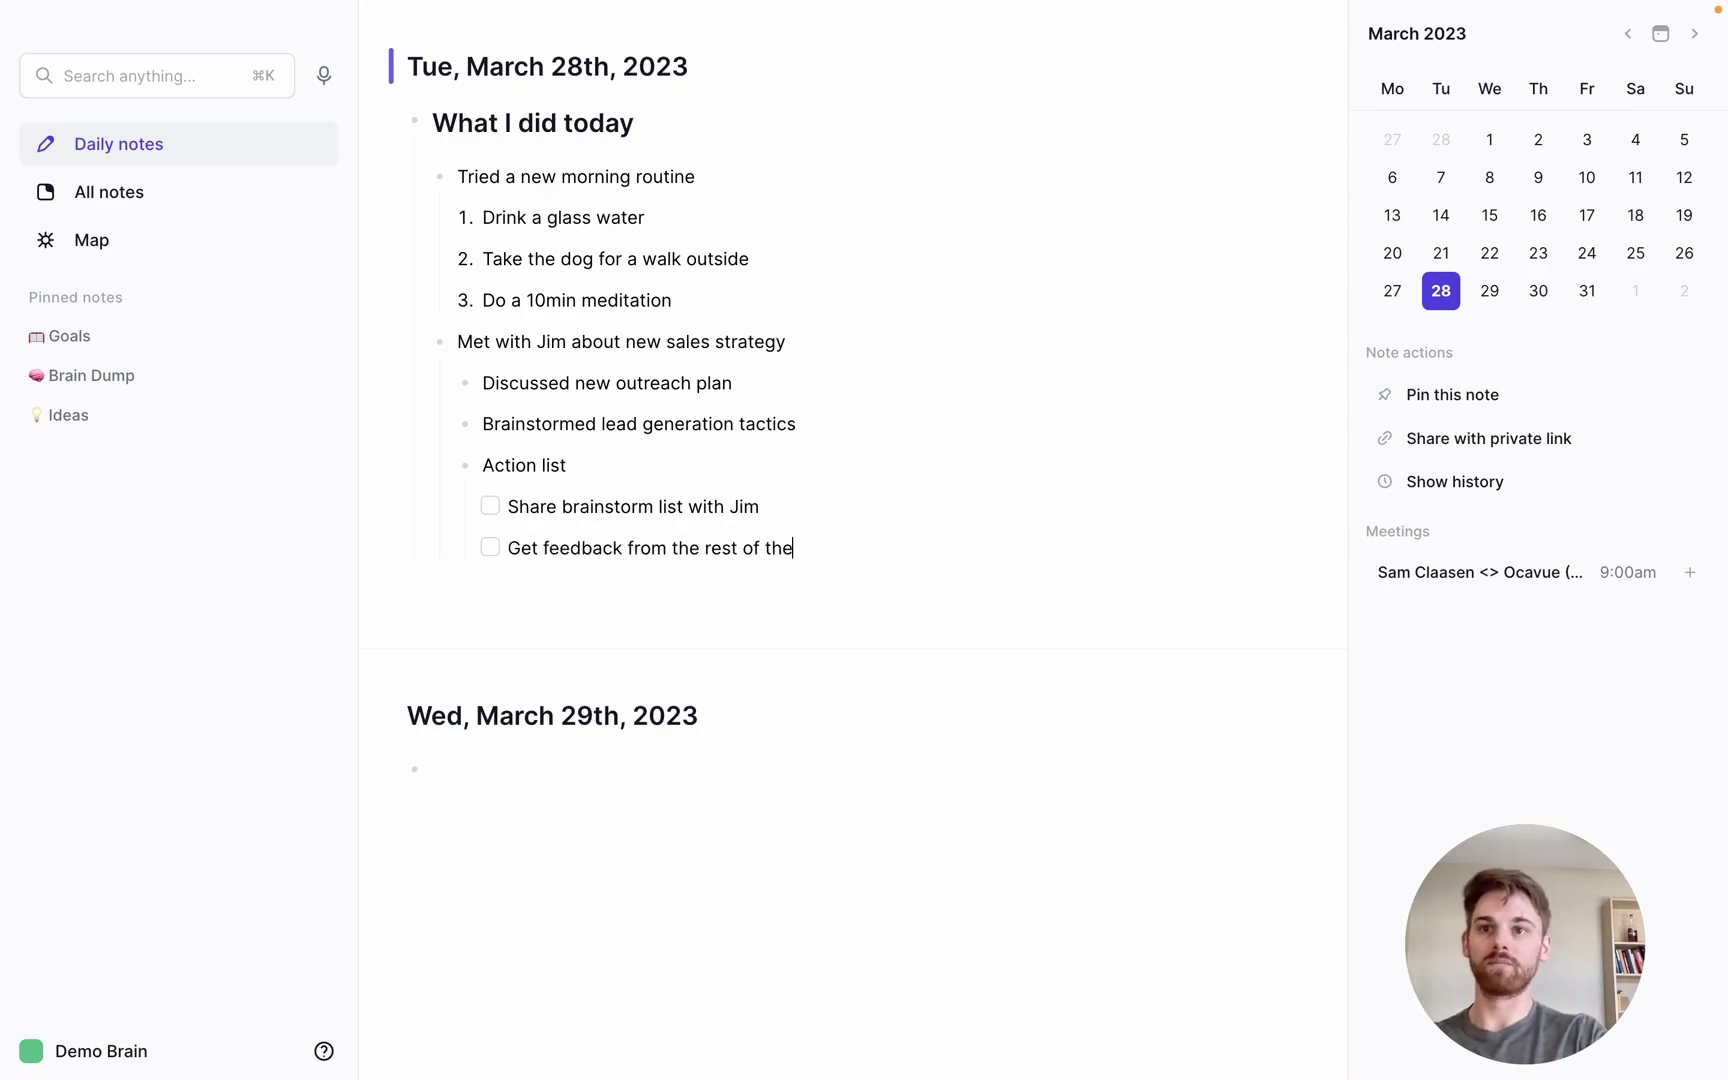
type(" team")
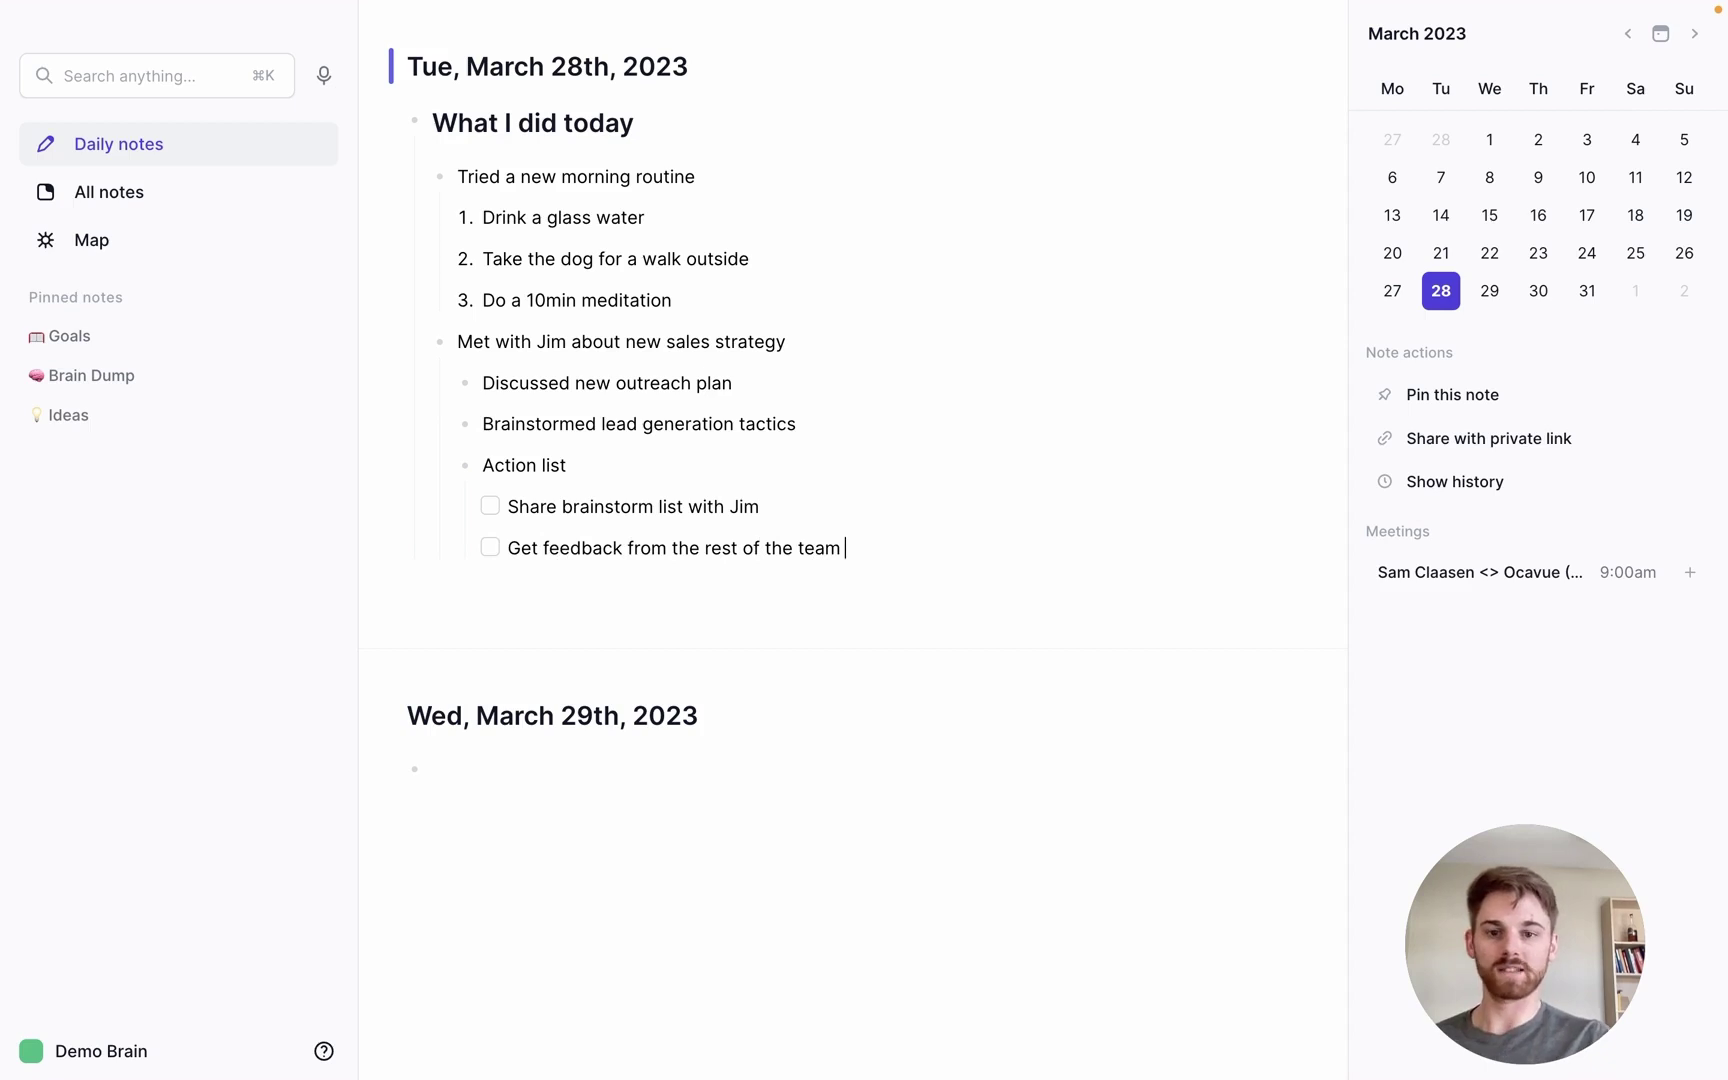
key("Return")
Clear the leftover empty checkbox lines below the two to-do items.
key("BackSpace")
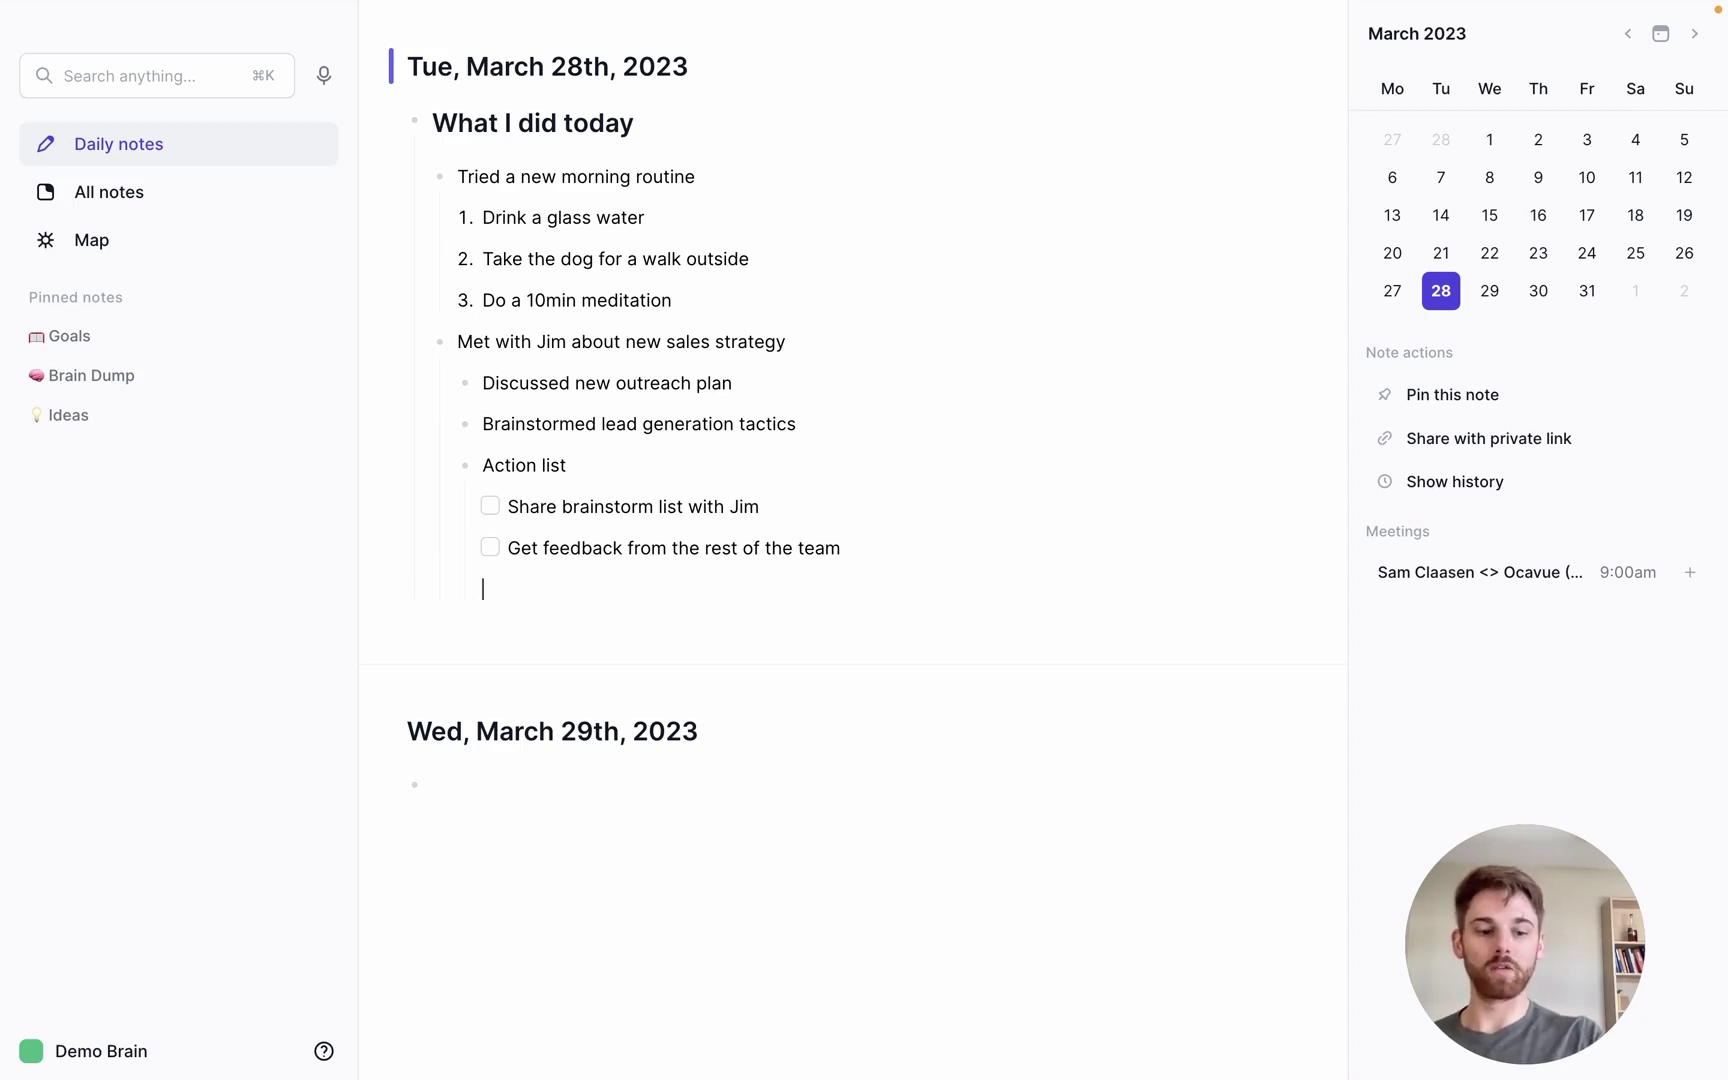
type("[]")
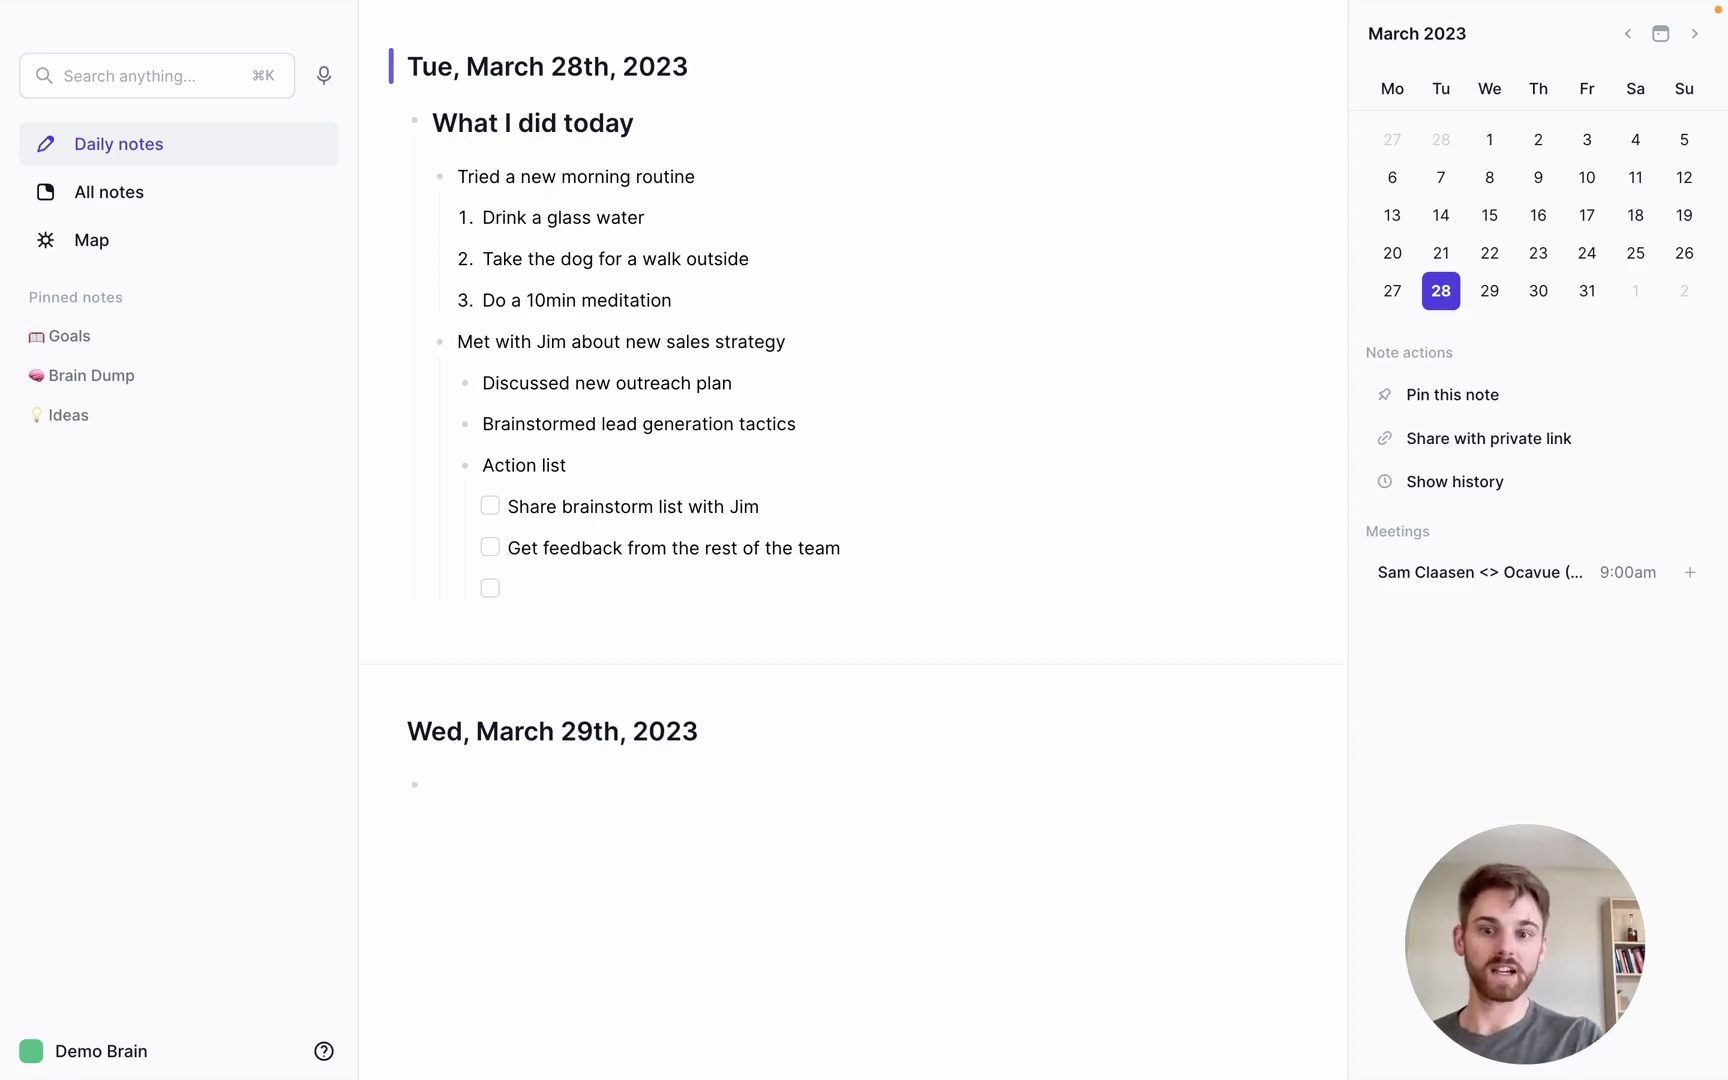
key("BackSpace")
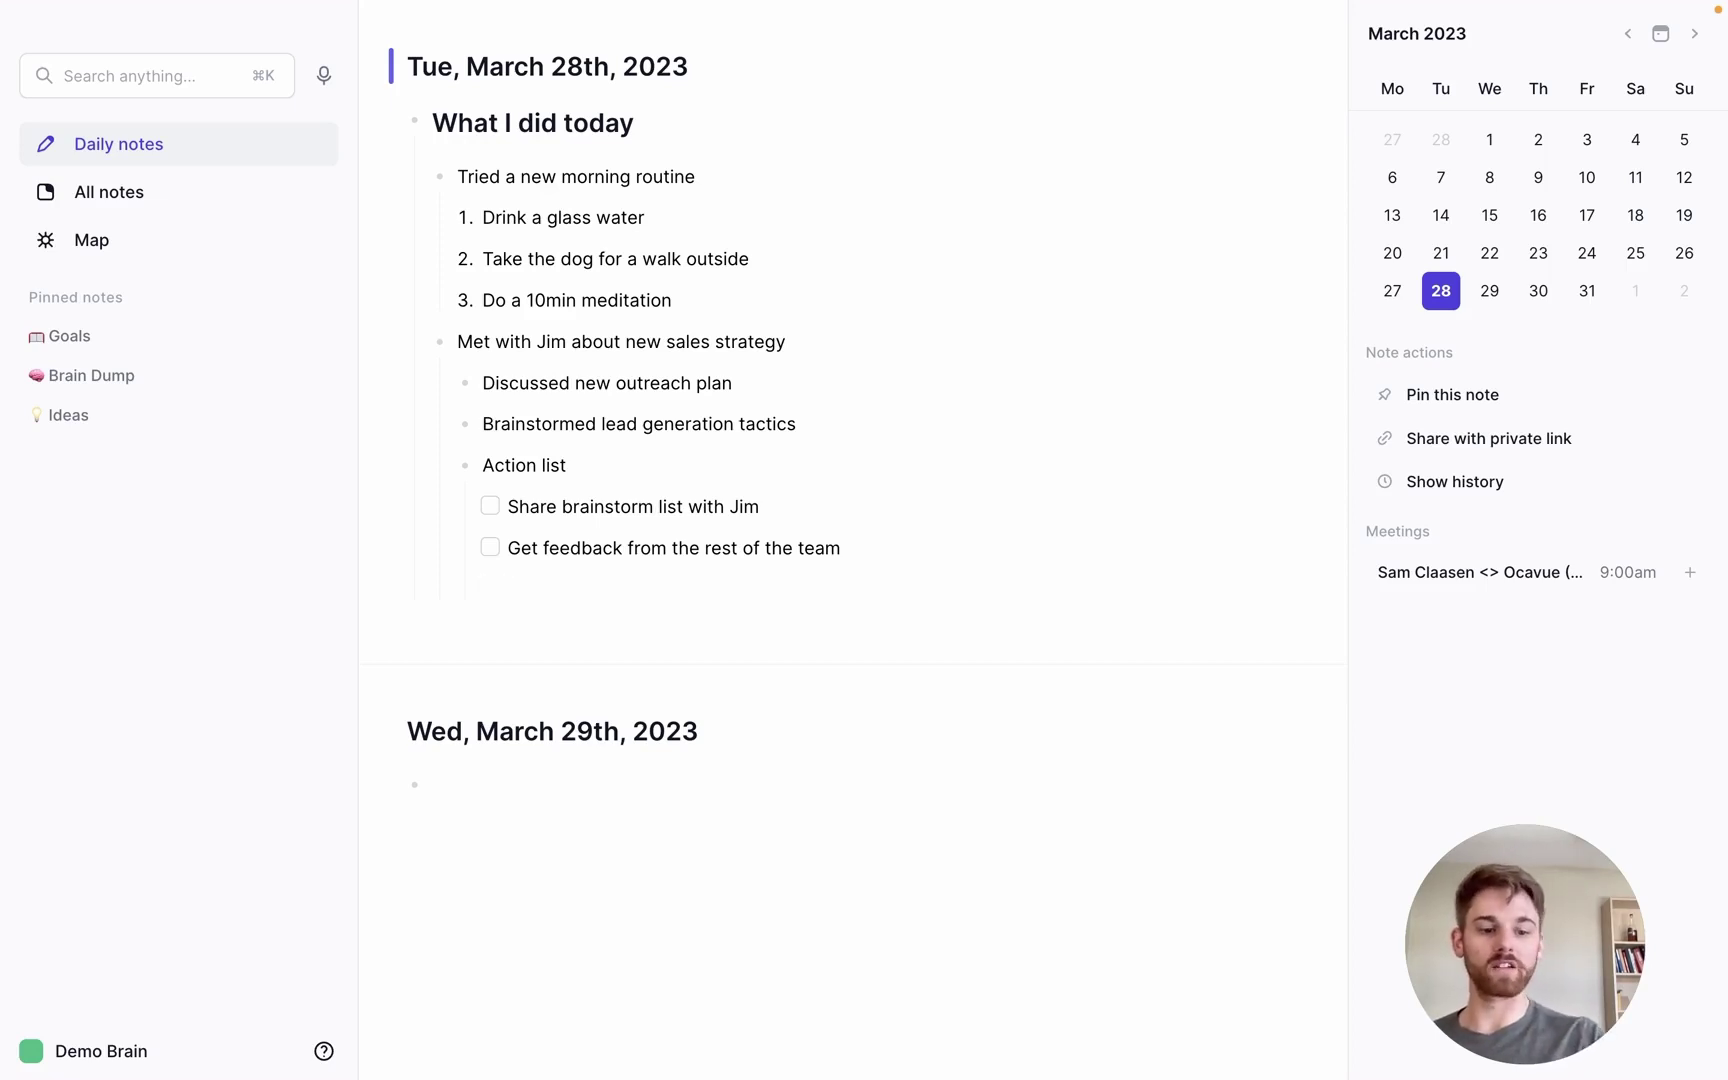
type("[x]")
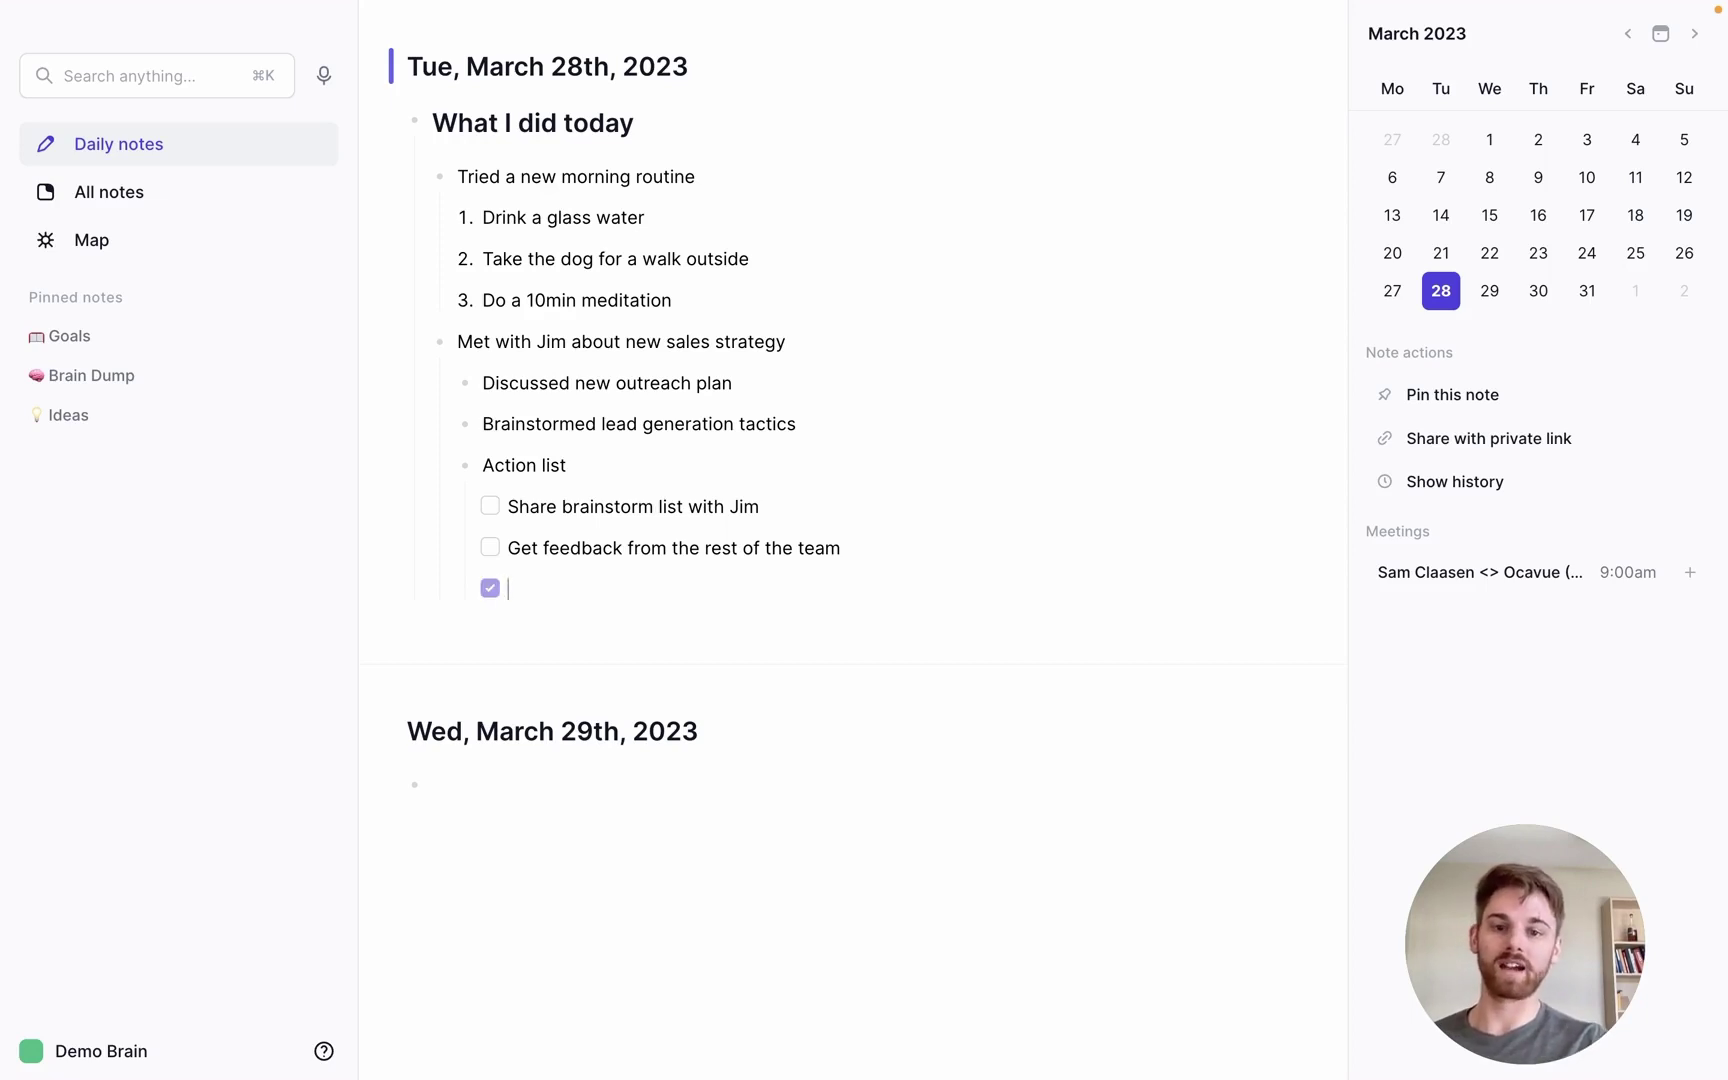
key("BackSpace")
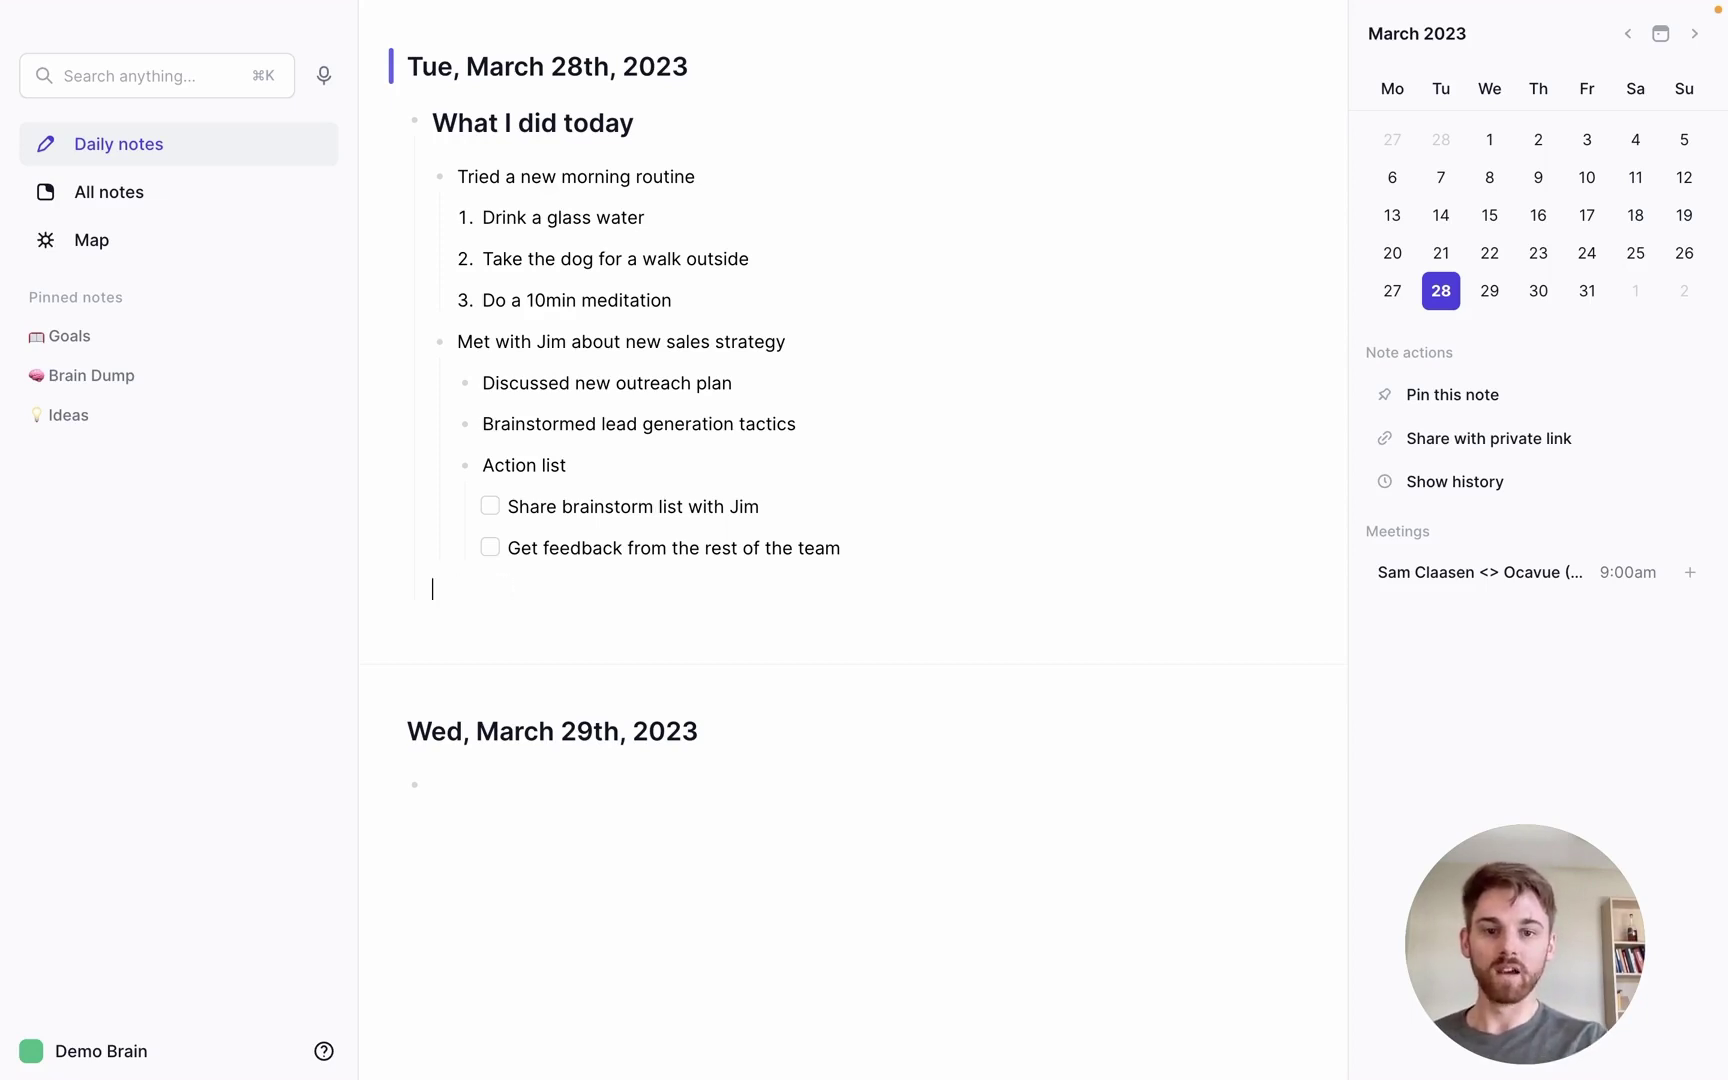
key("BackSpace")
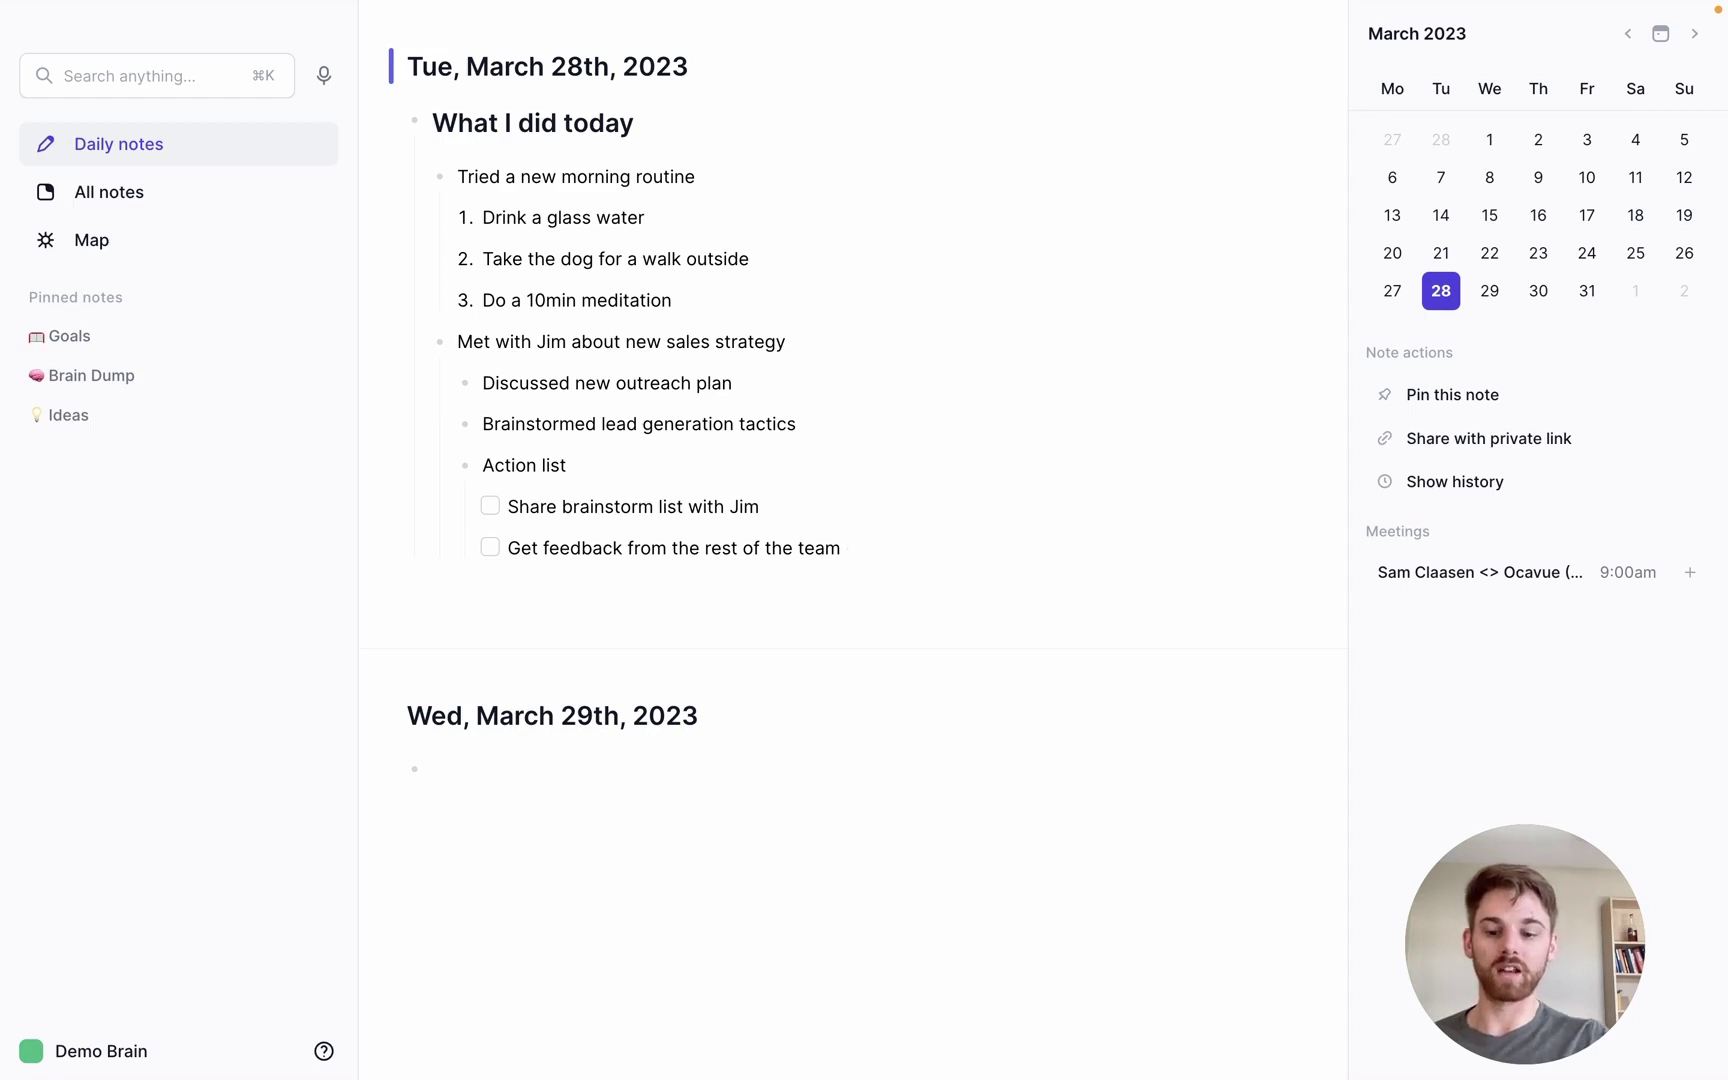
Check off 'Get feedback from the rest of the team' and outdent a new empty to-do below it.
key("super+Return")
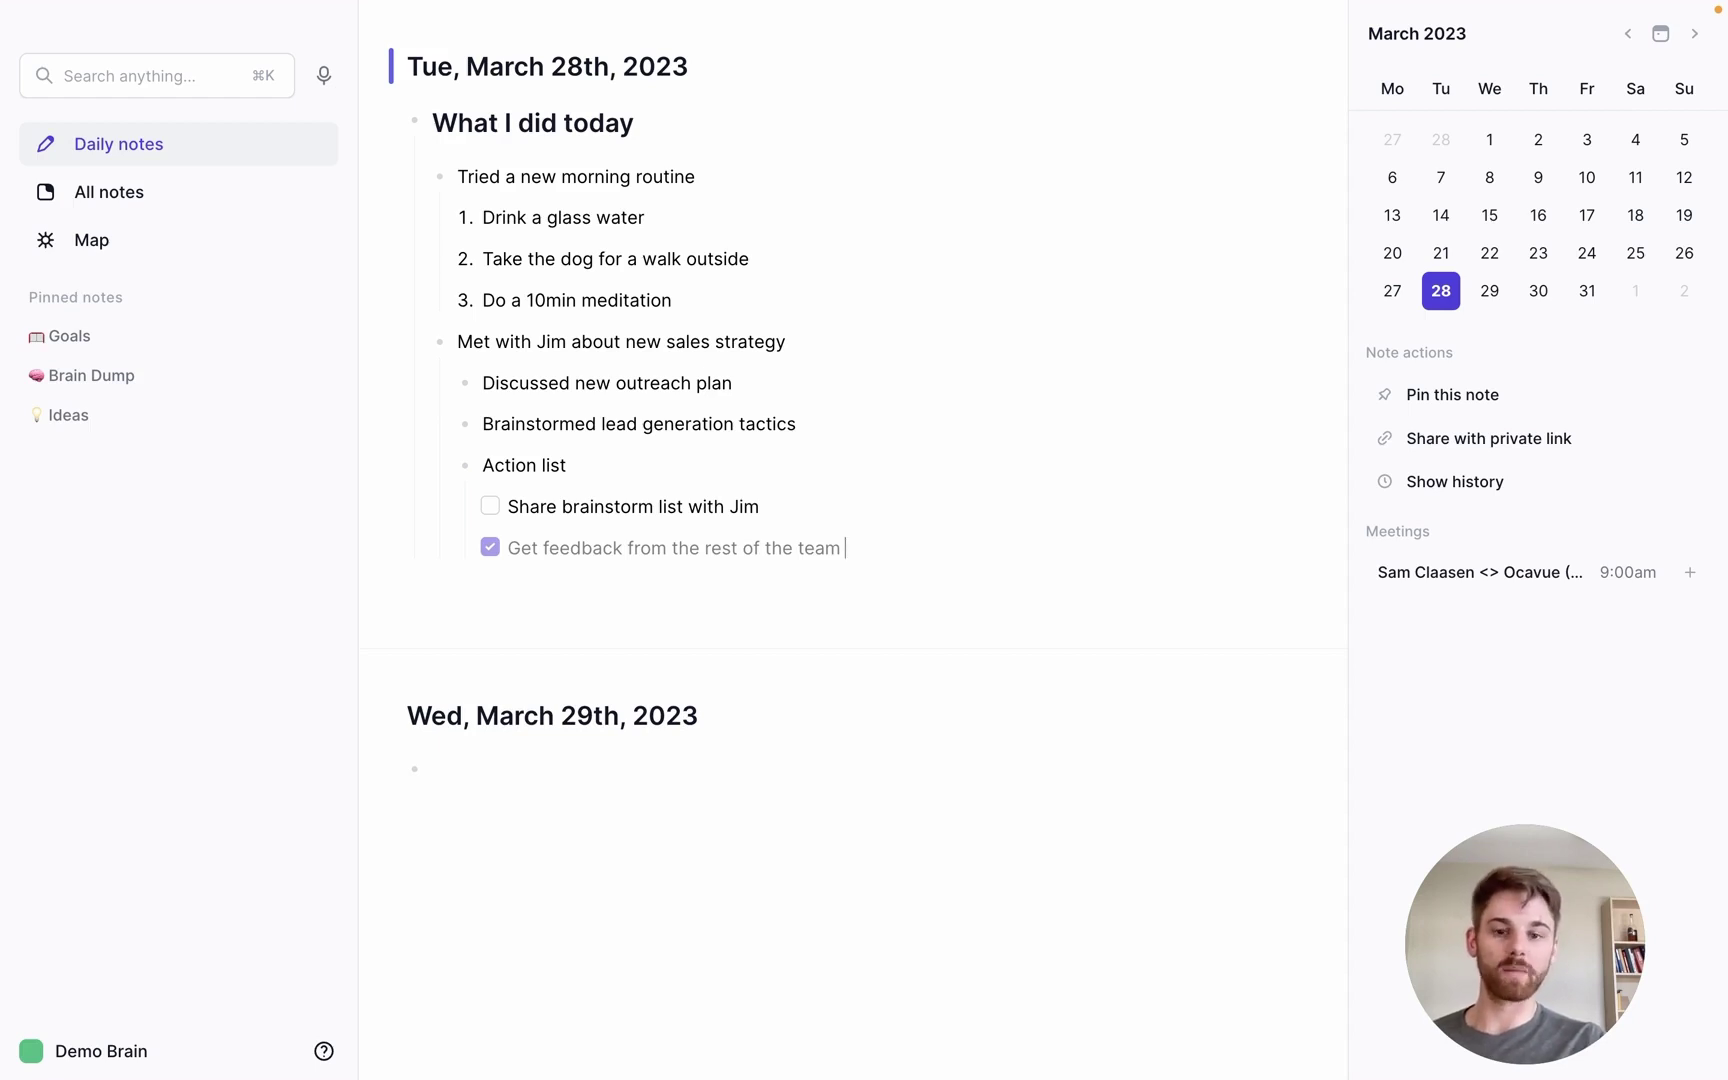
key("super+Return")
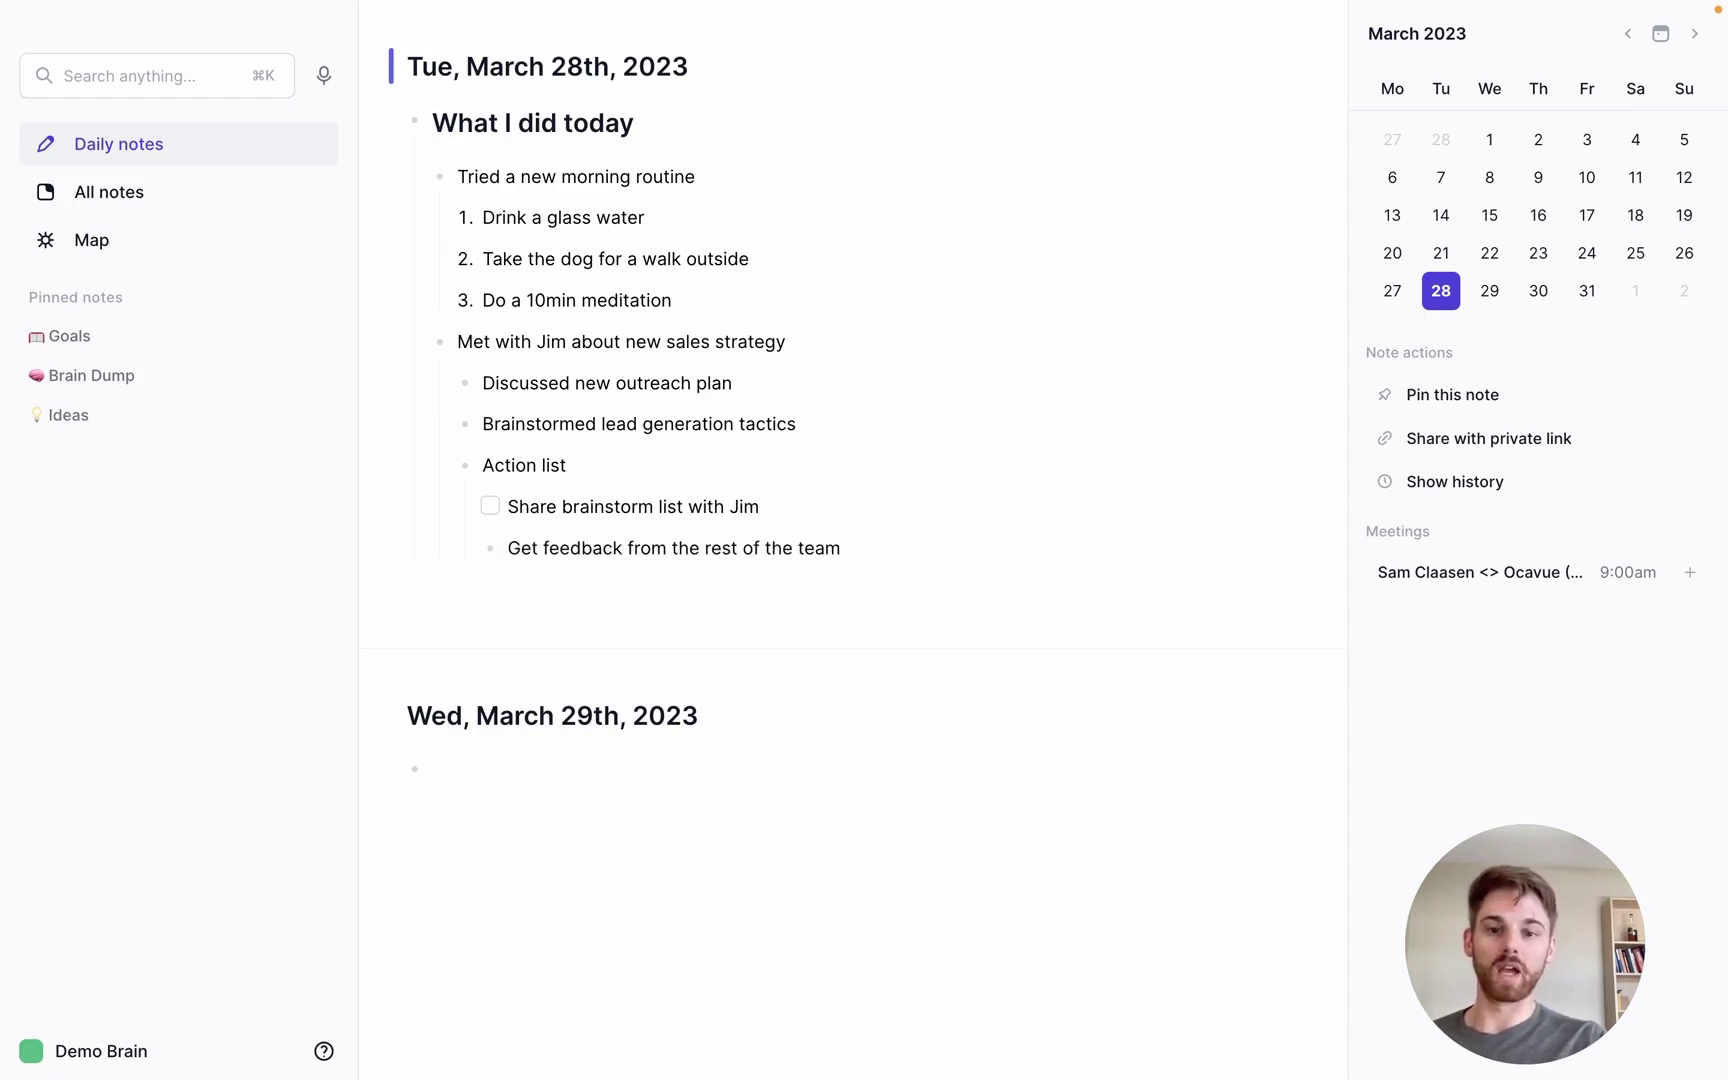
key("super+Return")
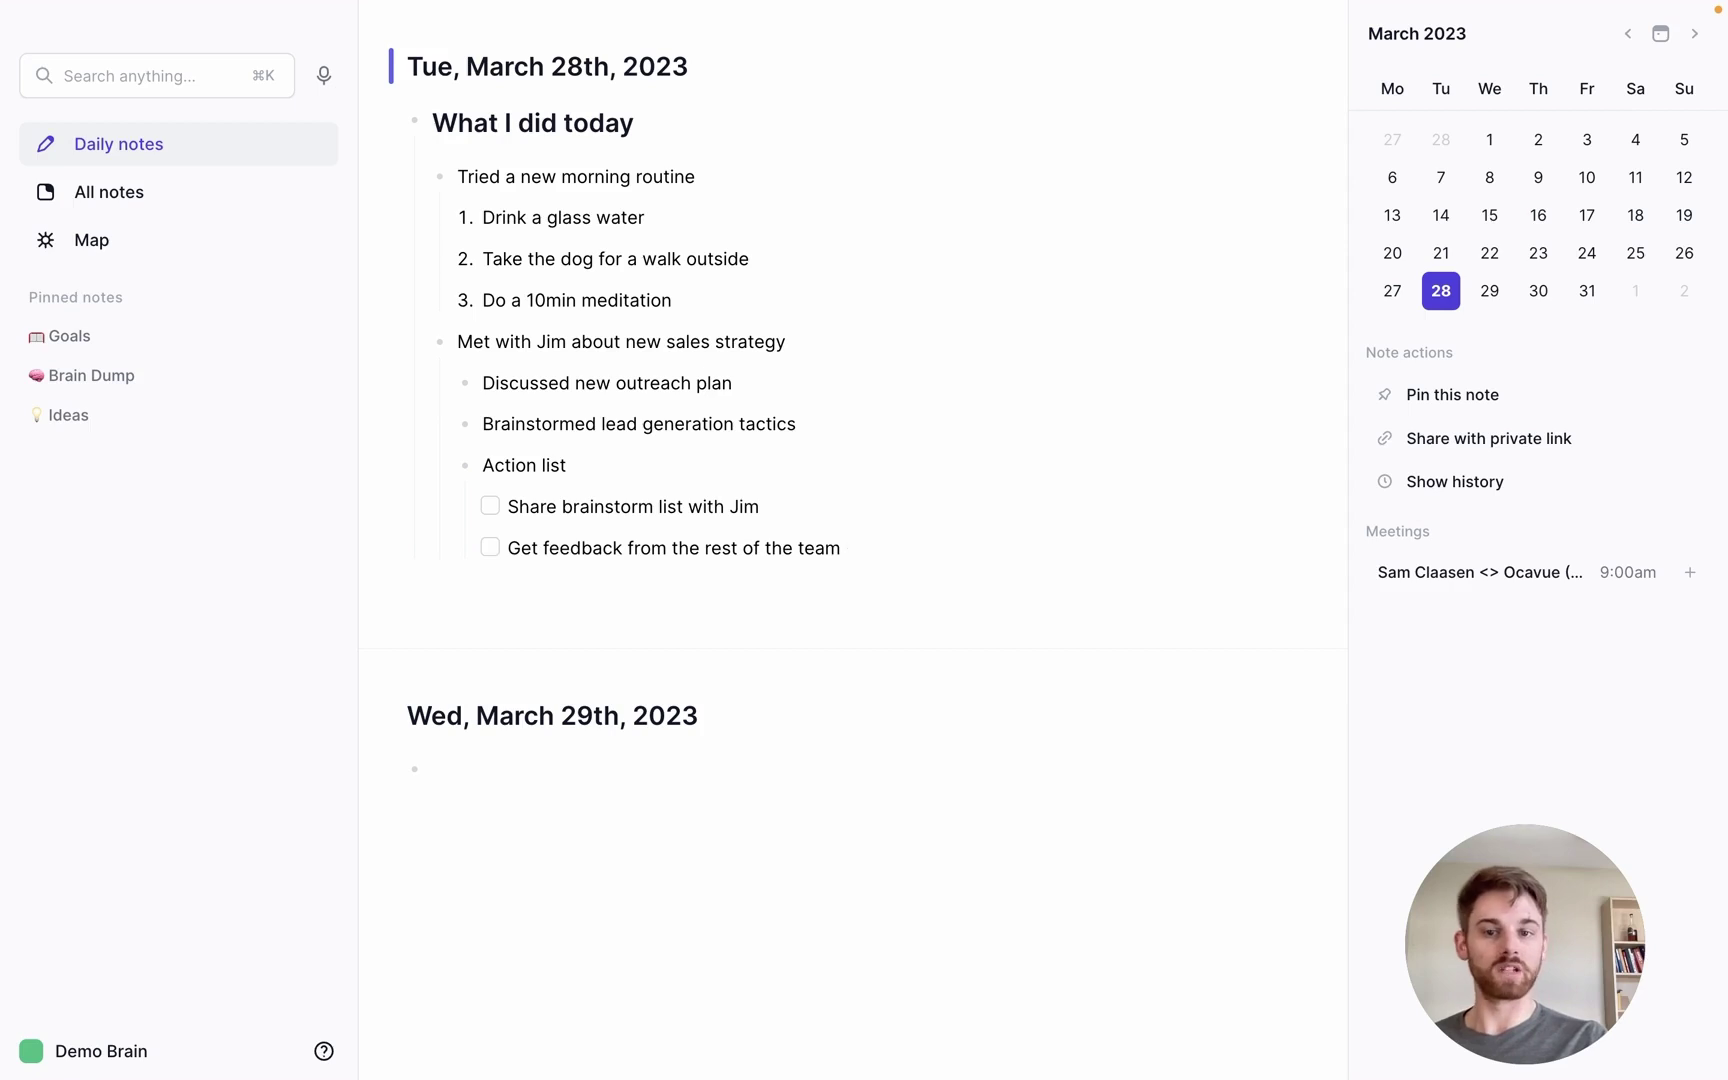
key("super+Return")
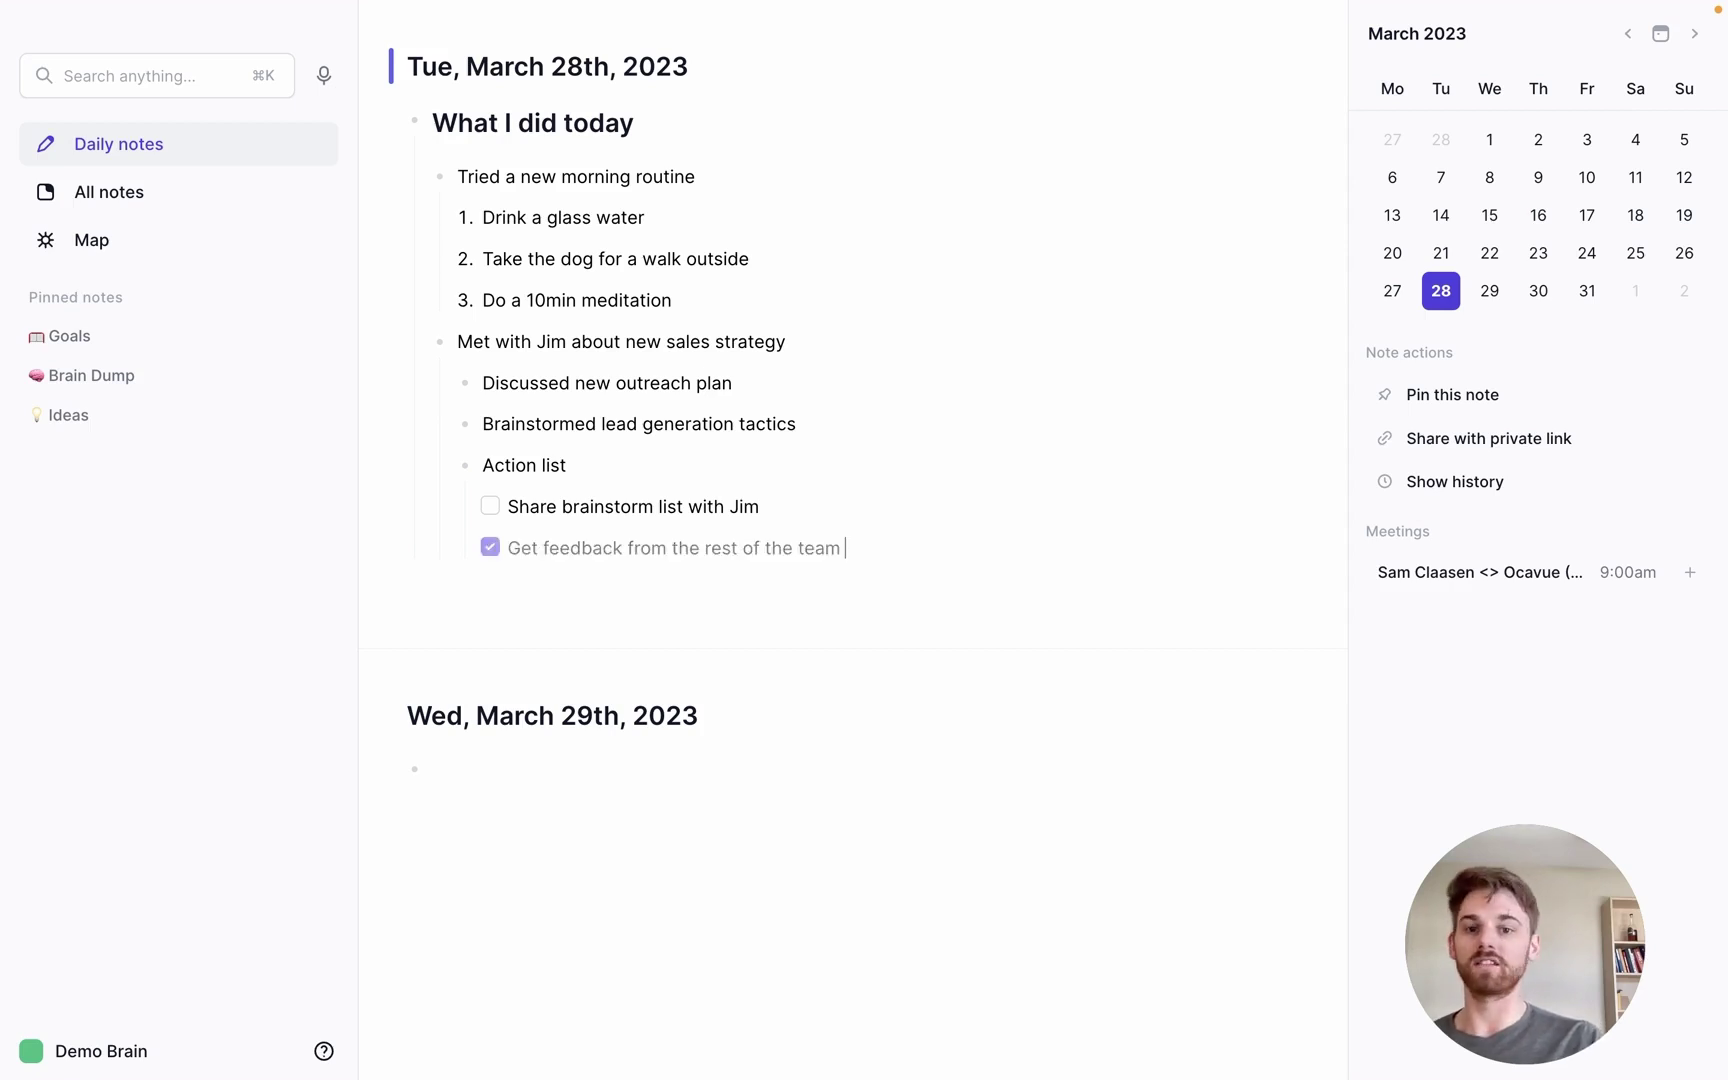
key("Return")
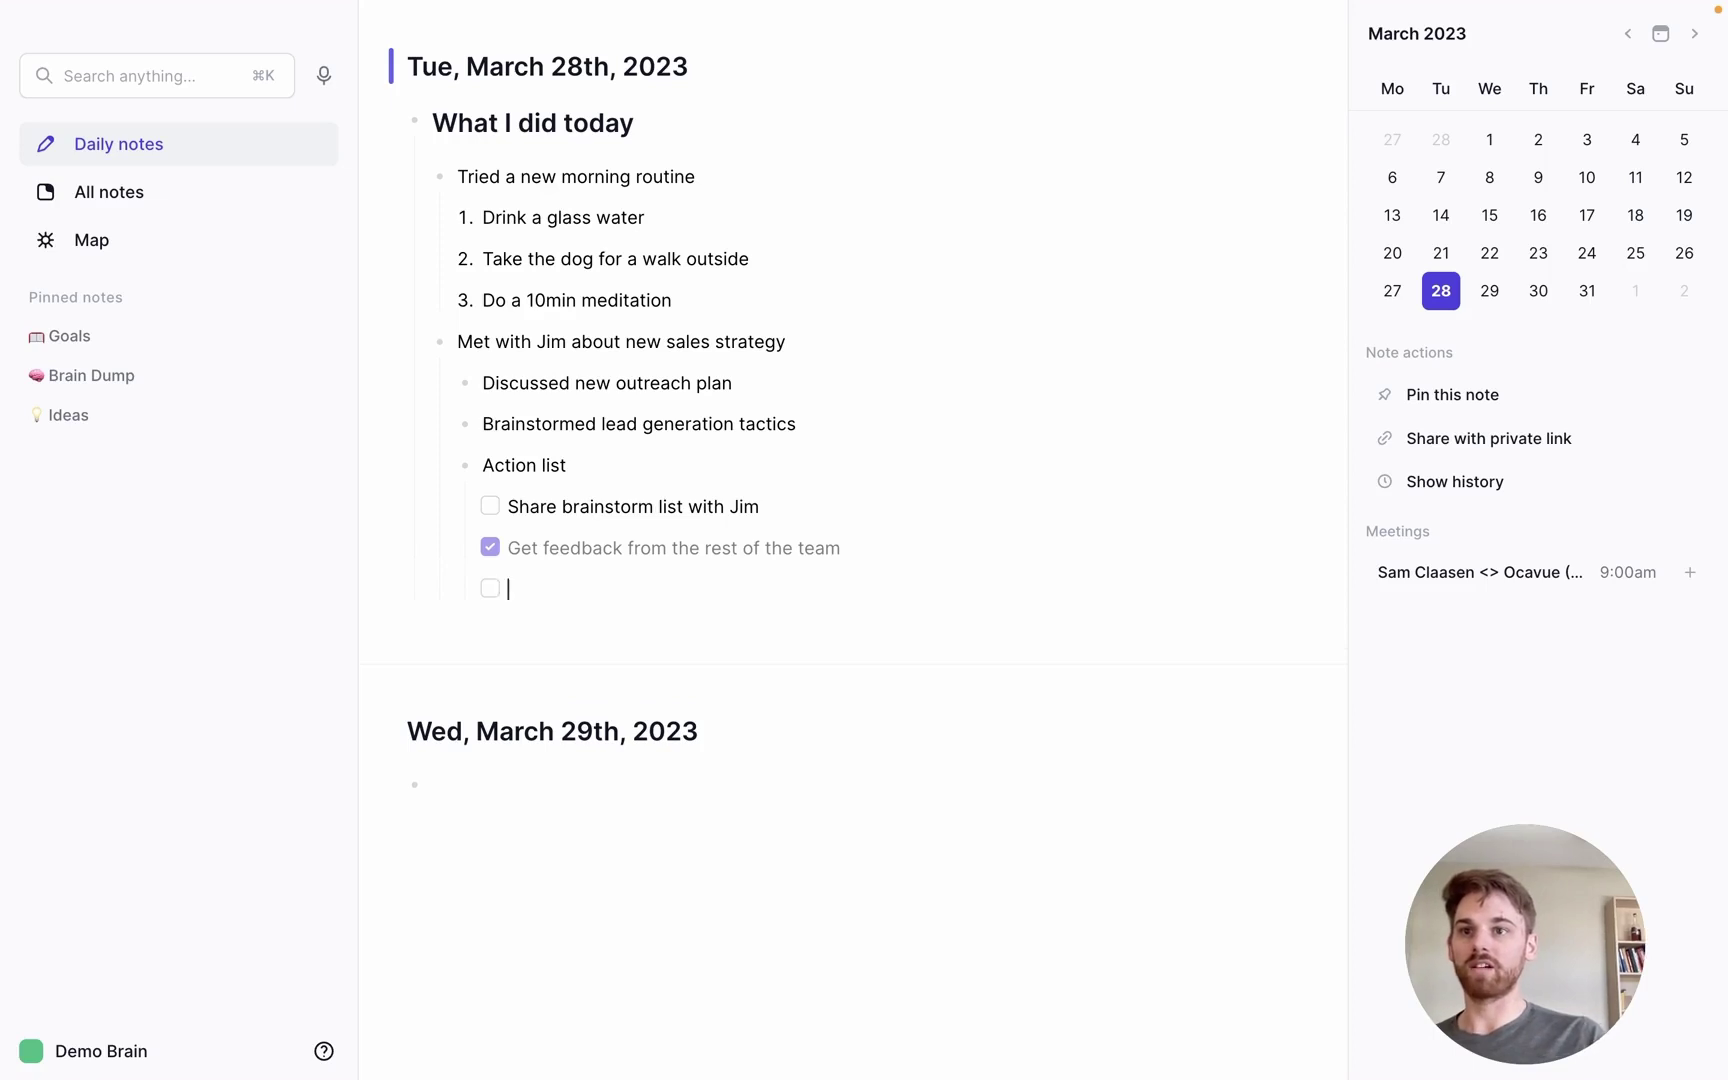
key("shift+Tab")
key("shift+Tab")
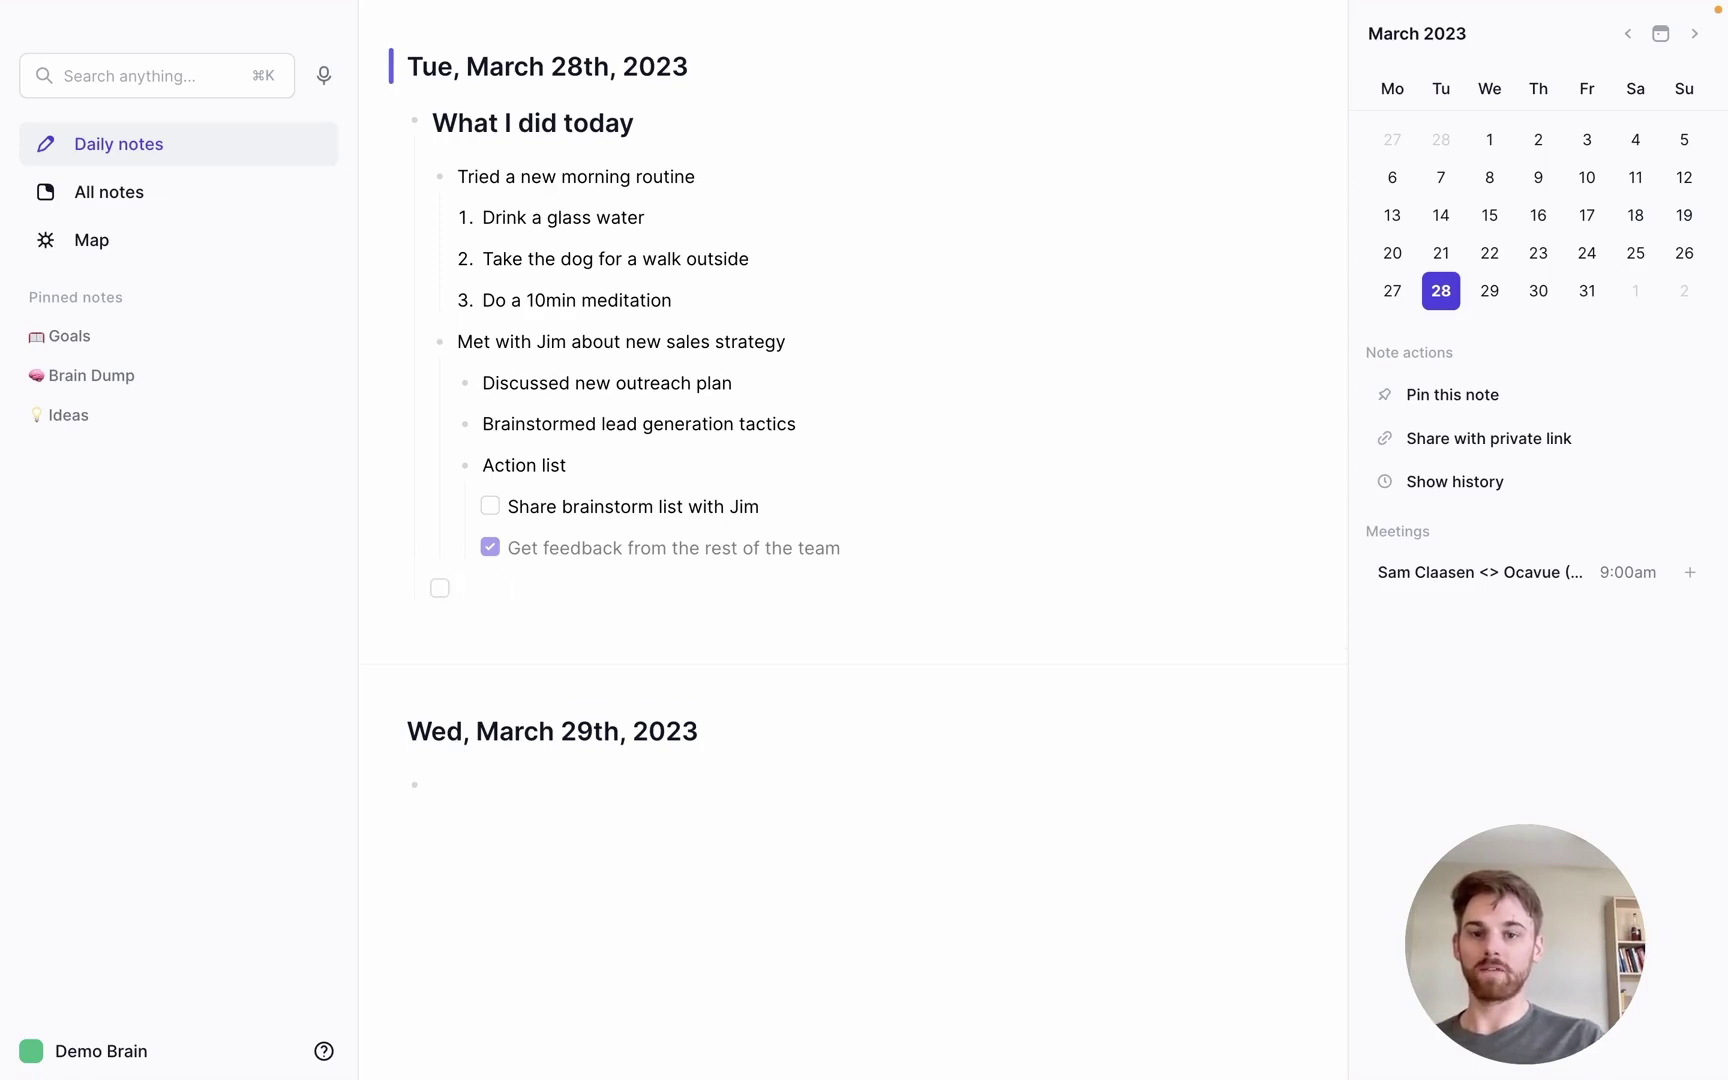
Make the empty to-do a plain bullet reading 'Had dinner with family for father's birthday'.
key("super+Return")
key("super+Return")
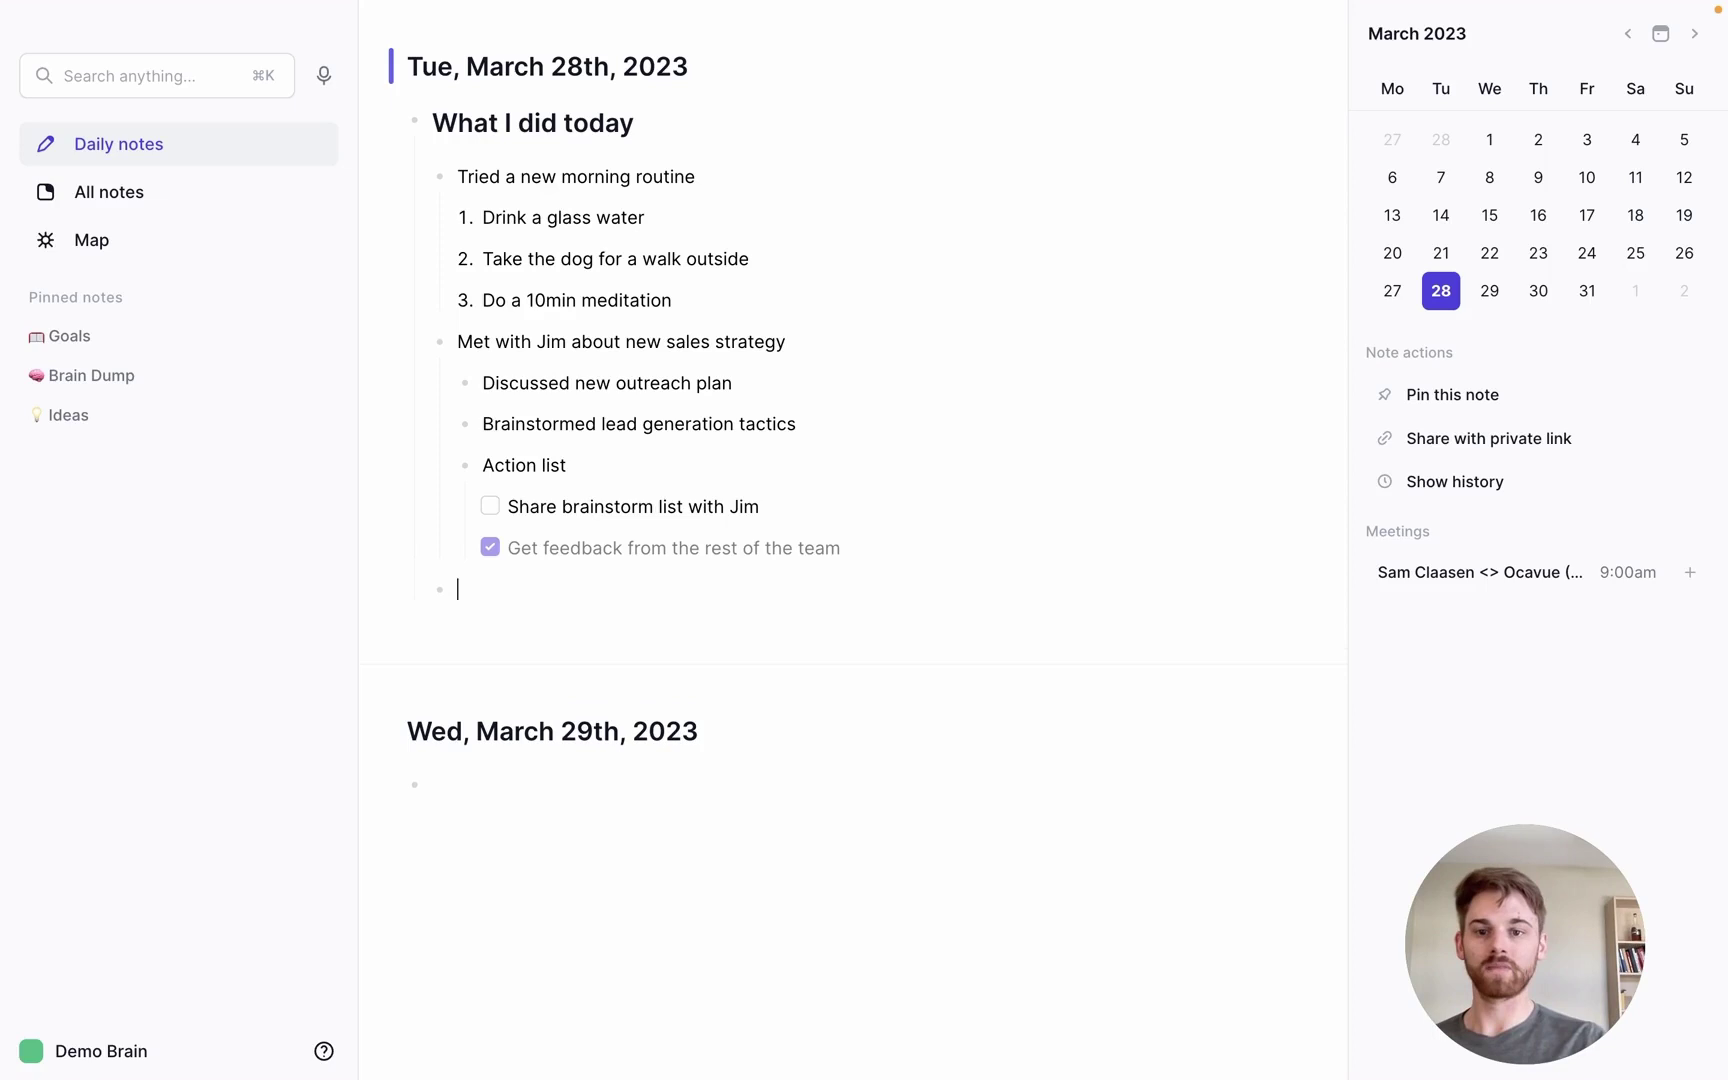
type("H")
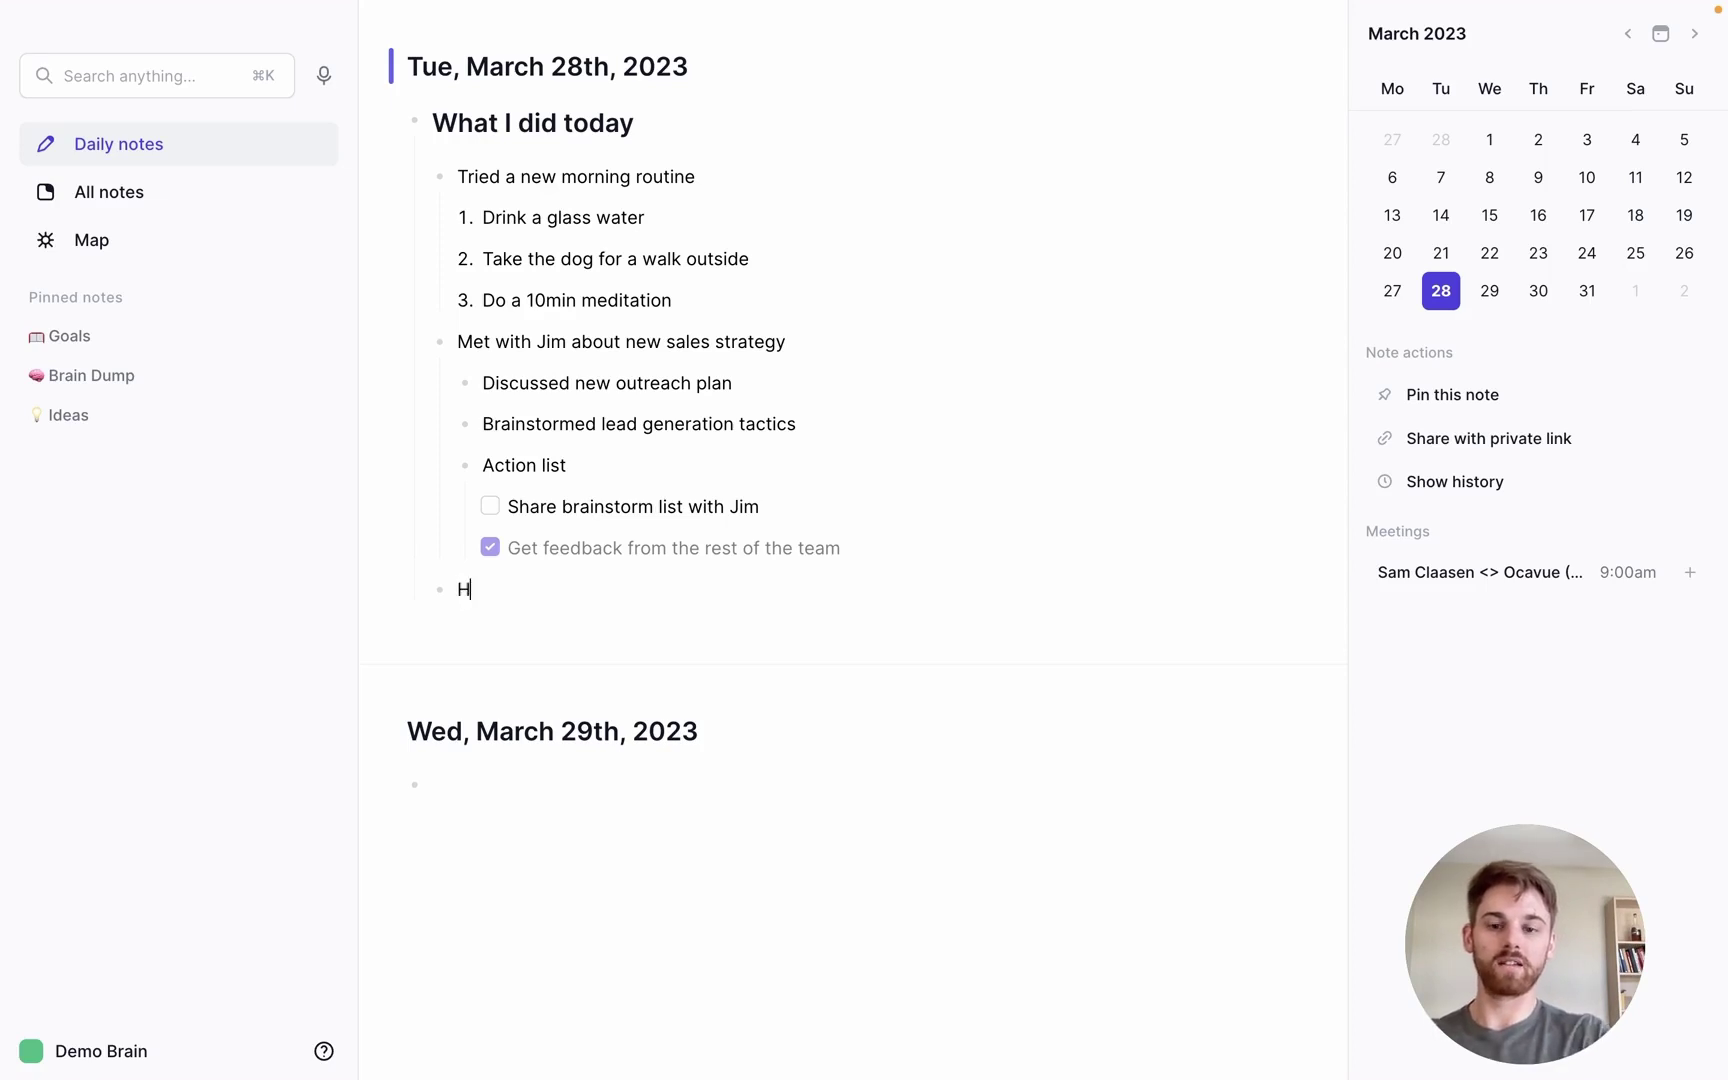
type("ad dinner with")
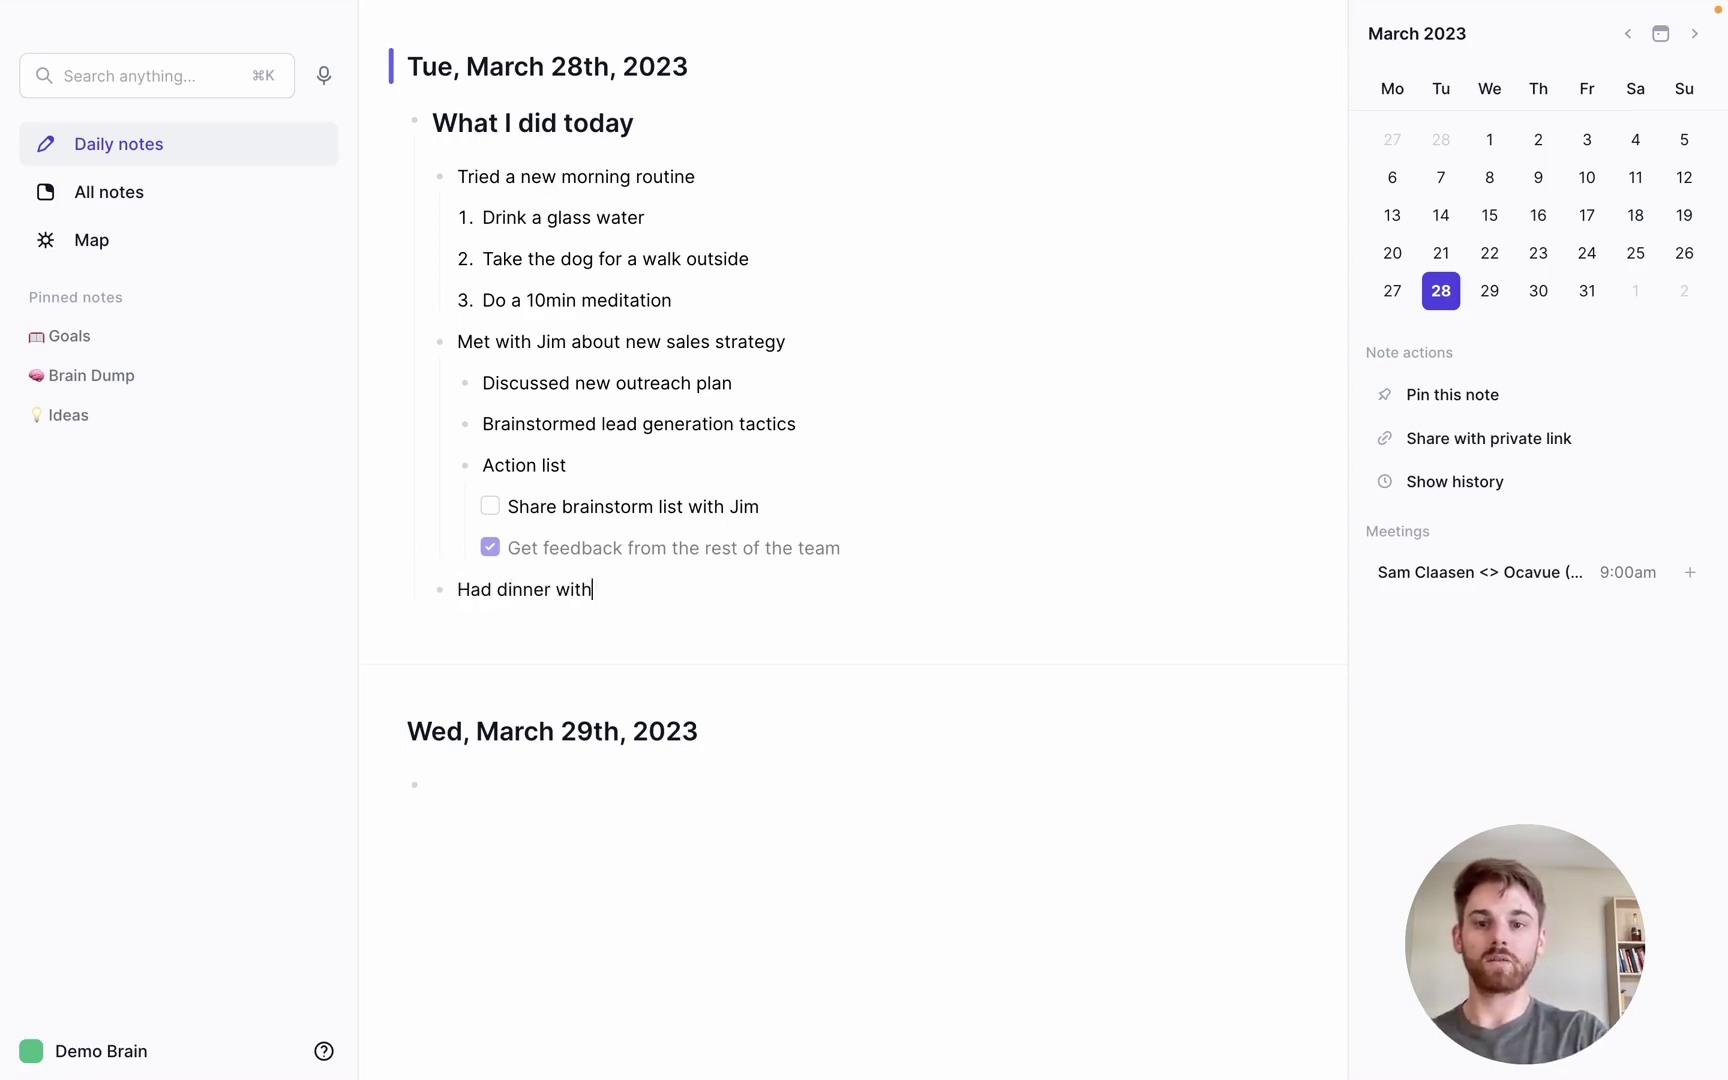
type(" family for f")
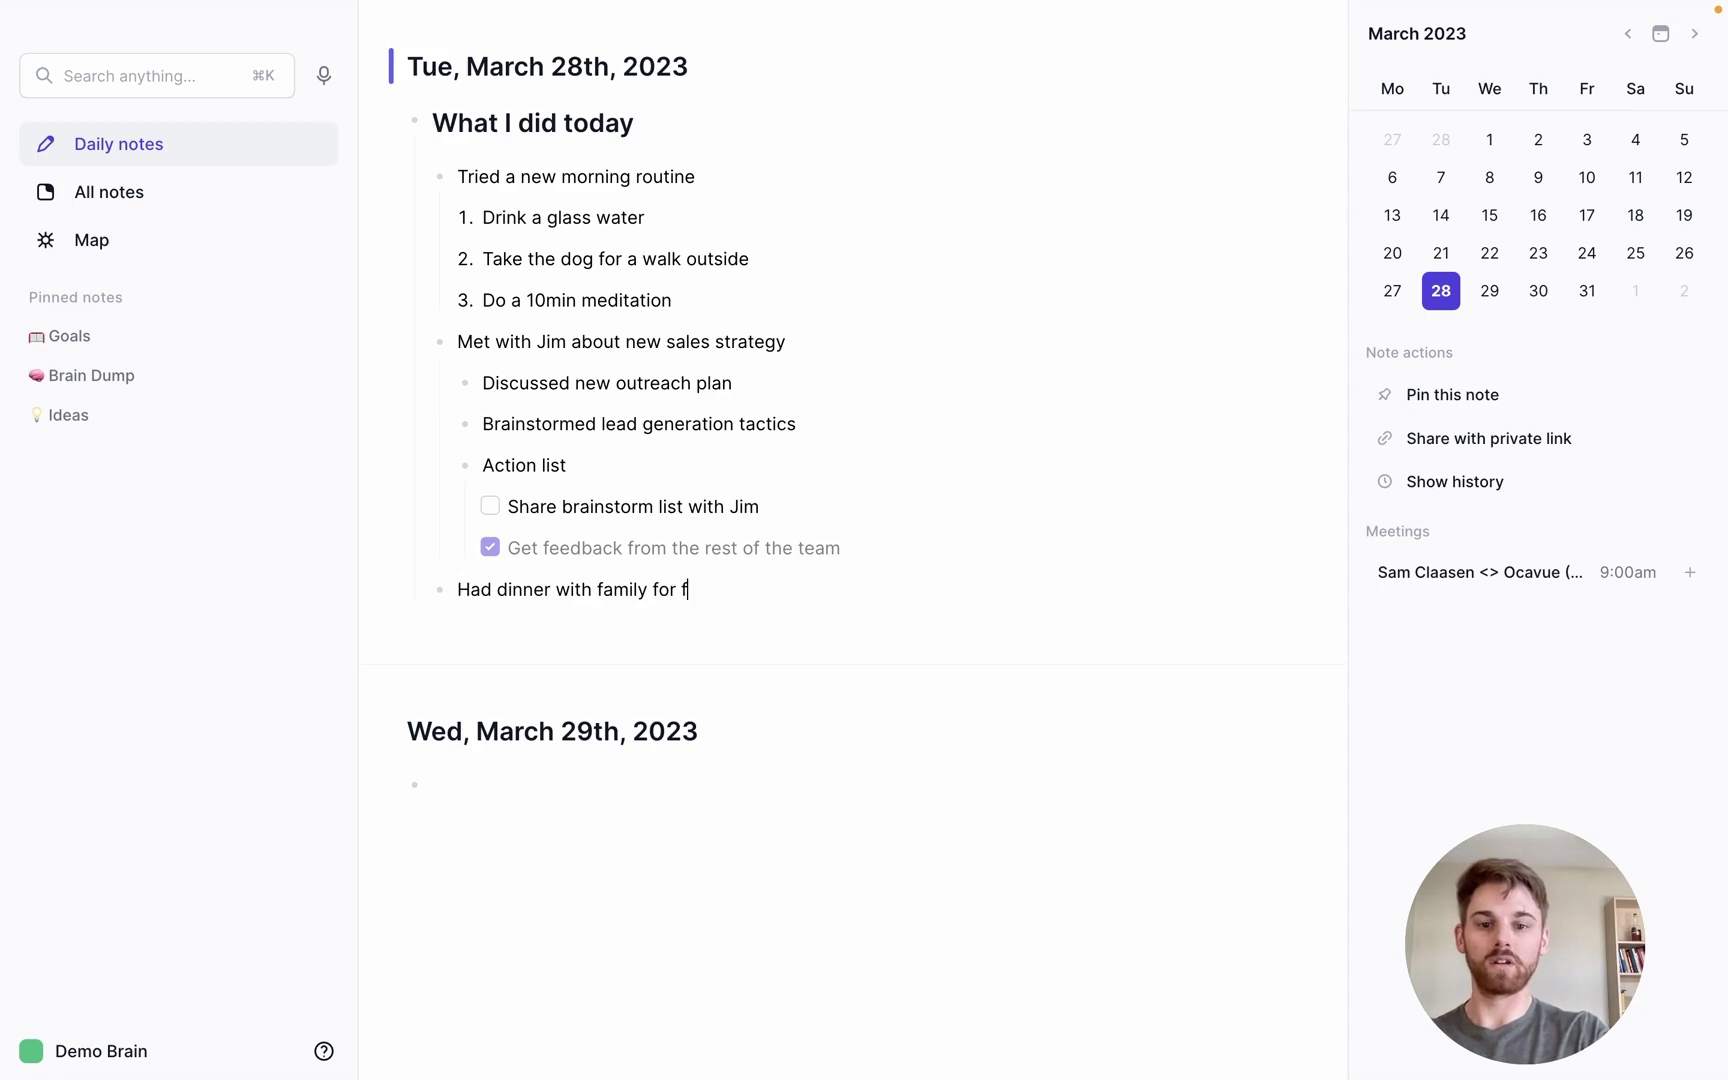
type("ather's birthday")
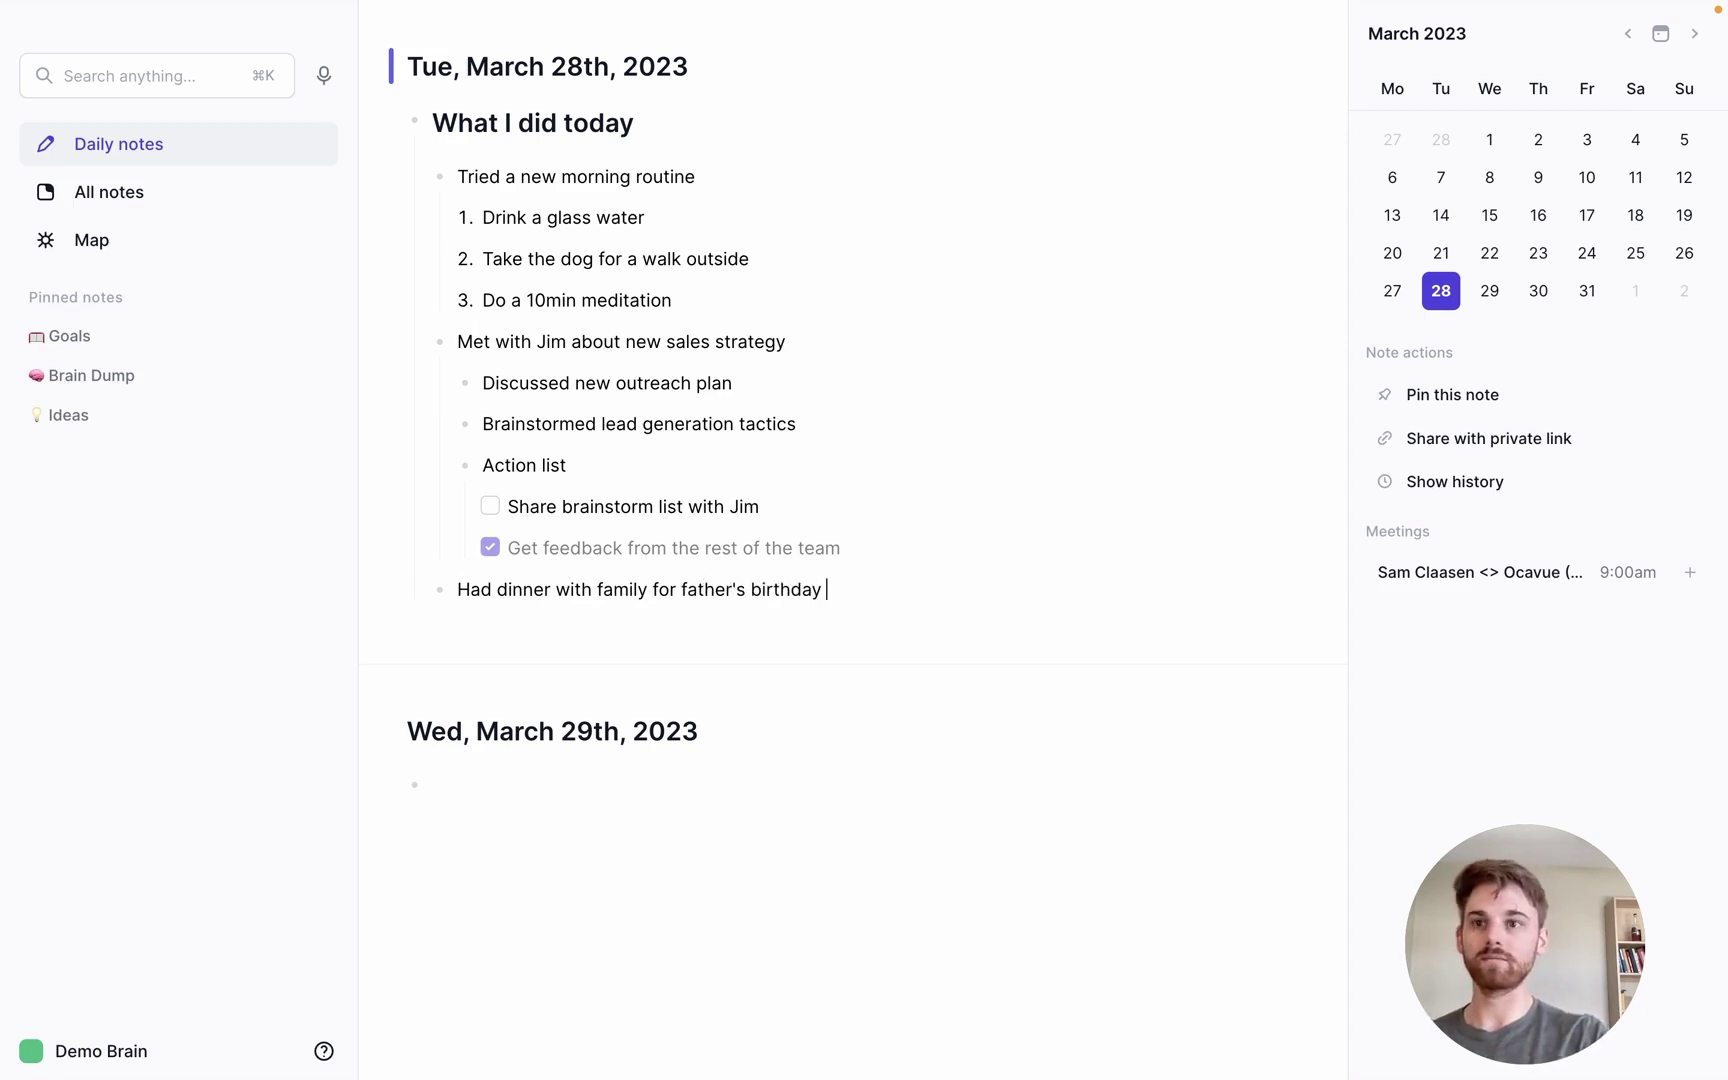
key("Return")
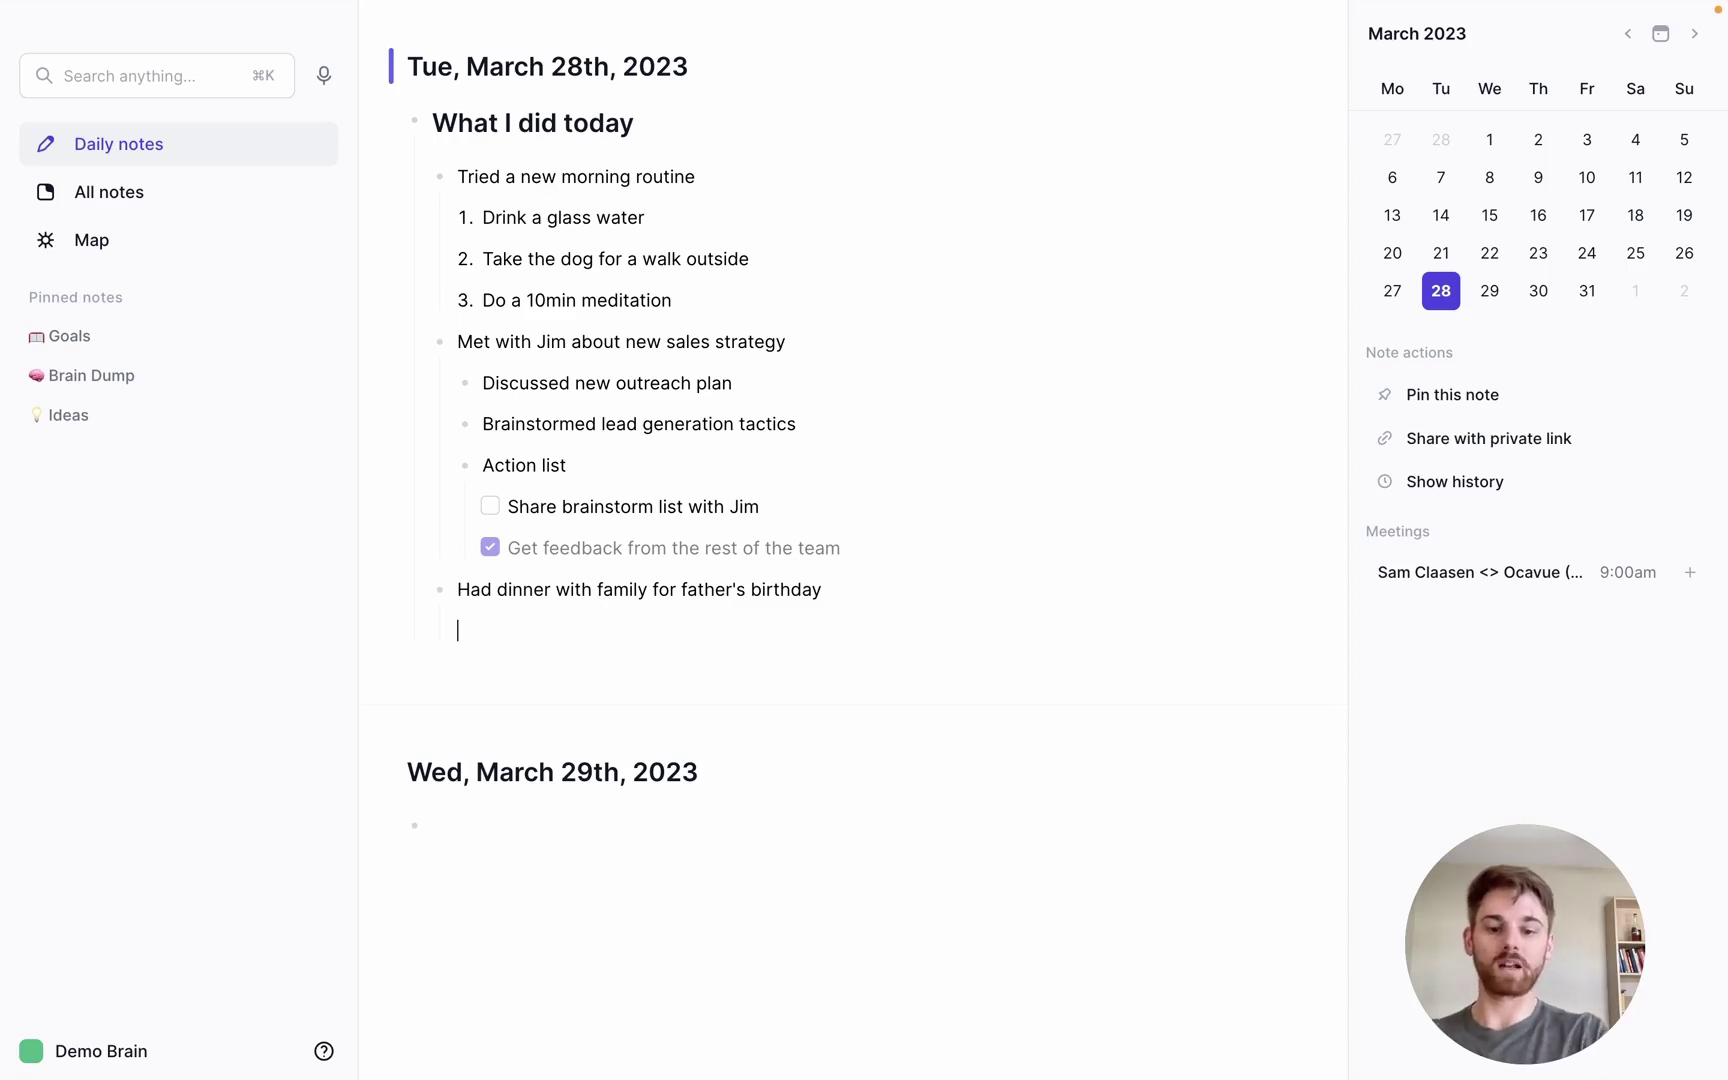
Note the great Traeger prime rib and the matching shirt colors, leaving two blank lines below.
type("I")
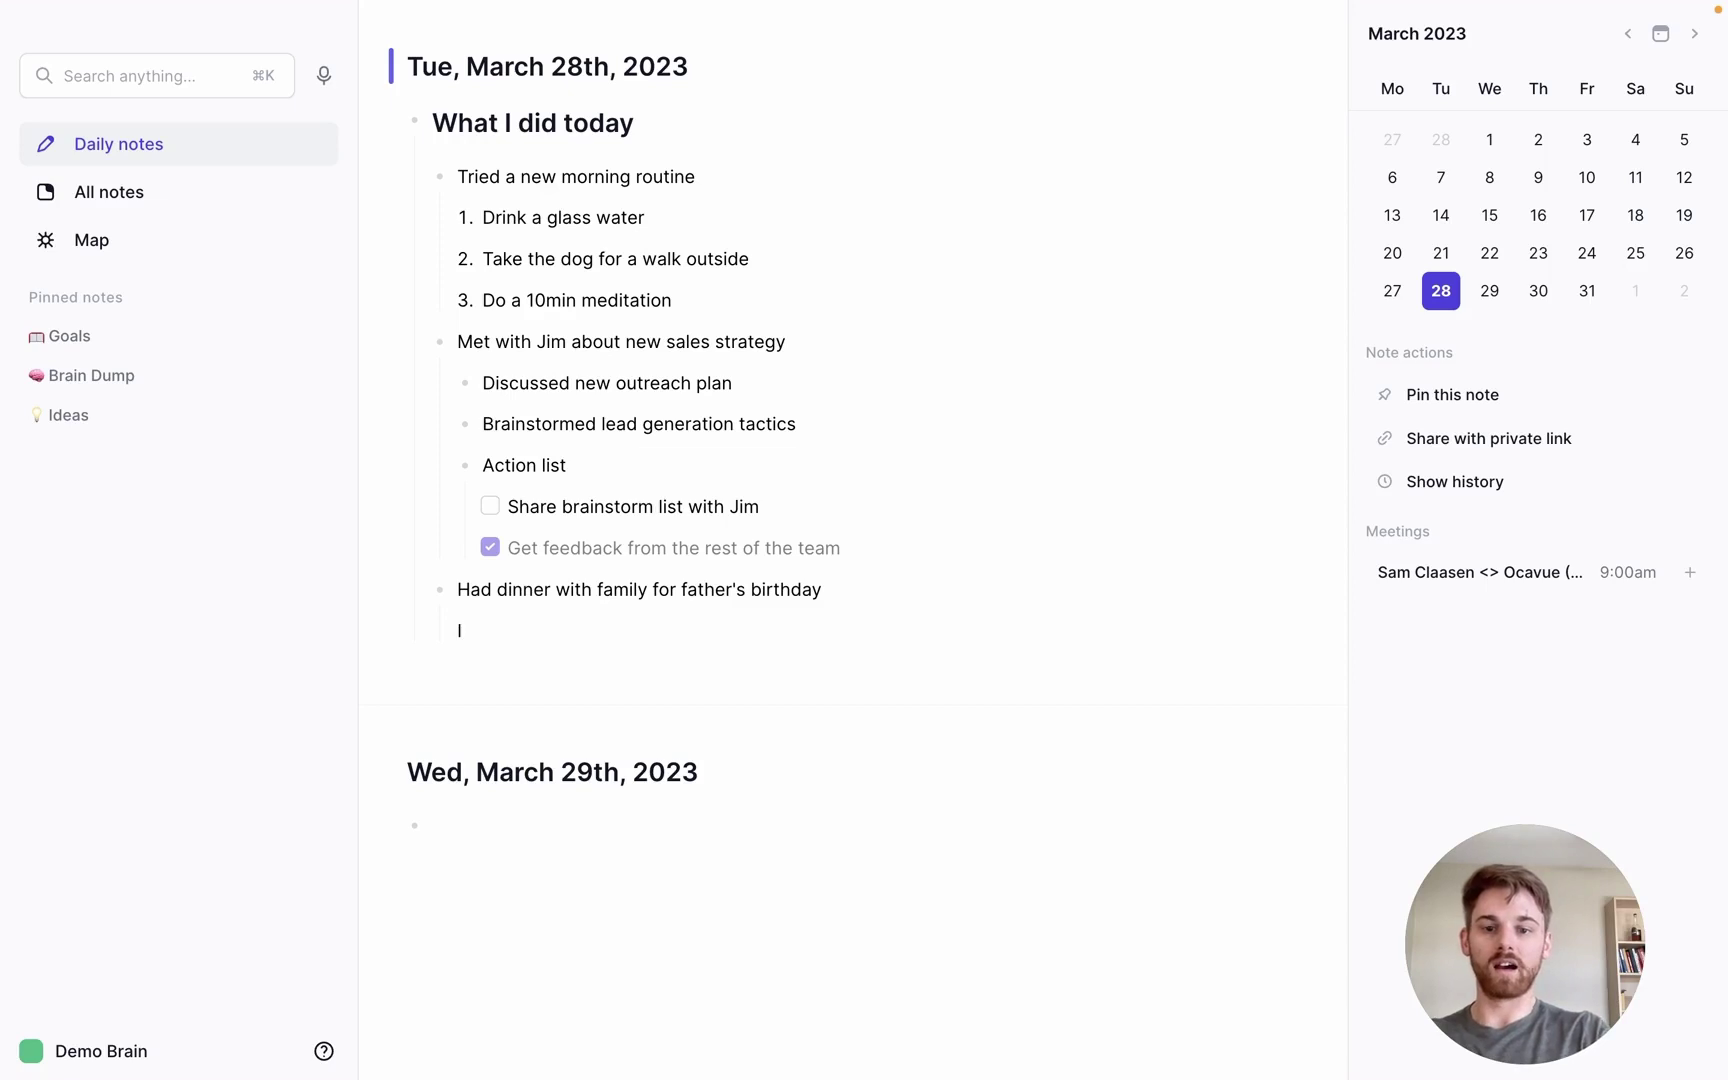
type(" made a prime ri")
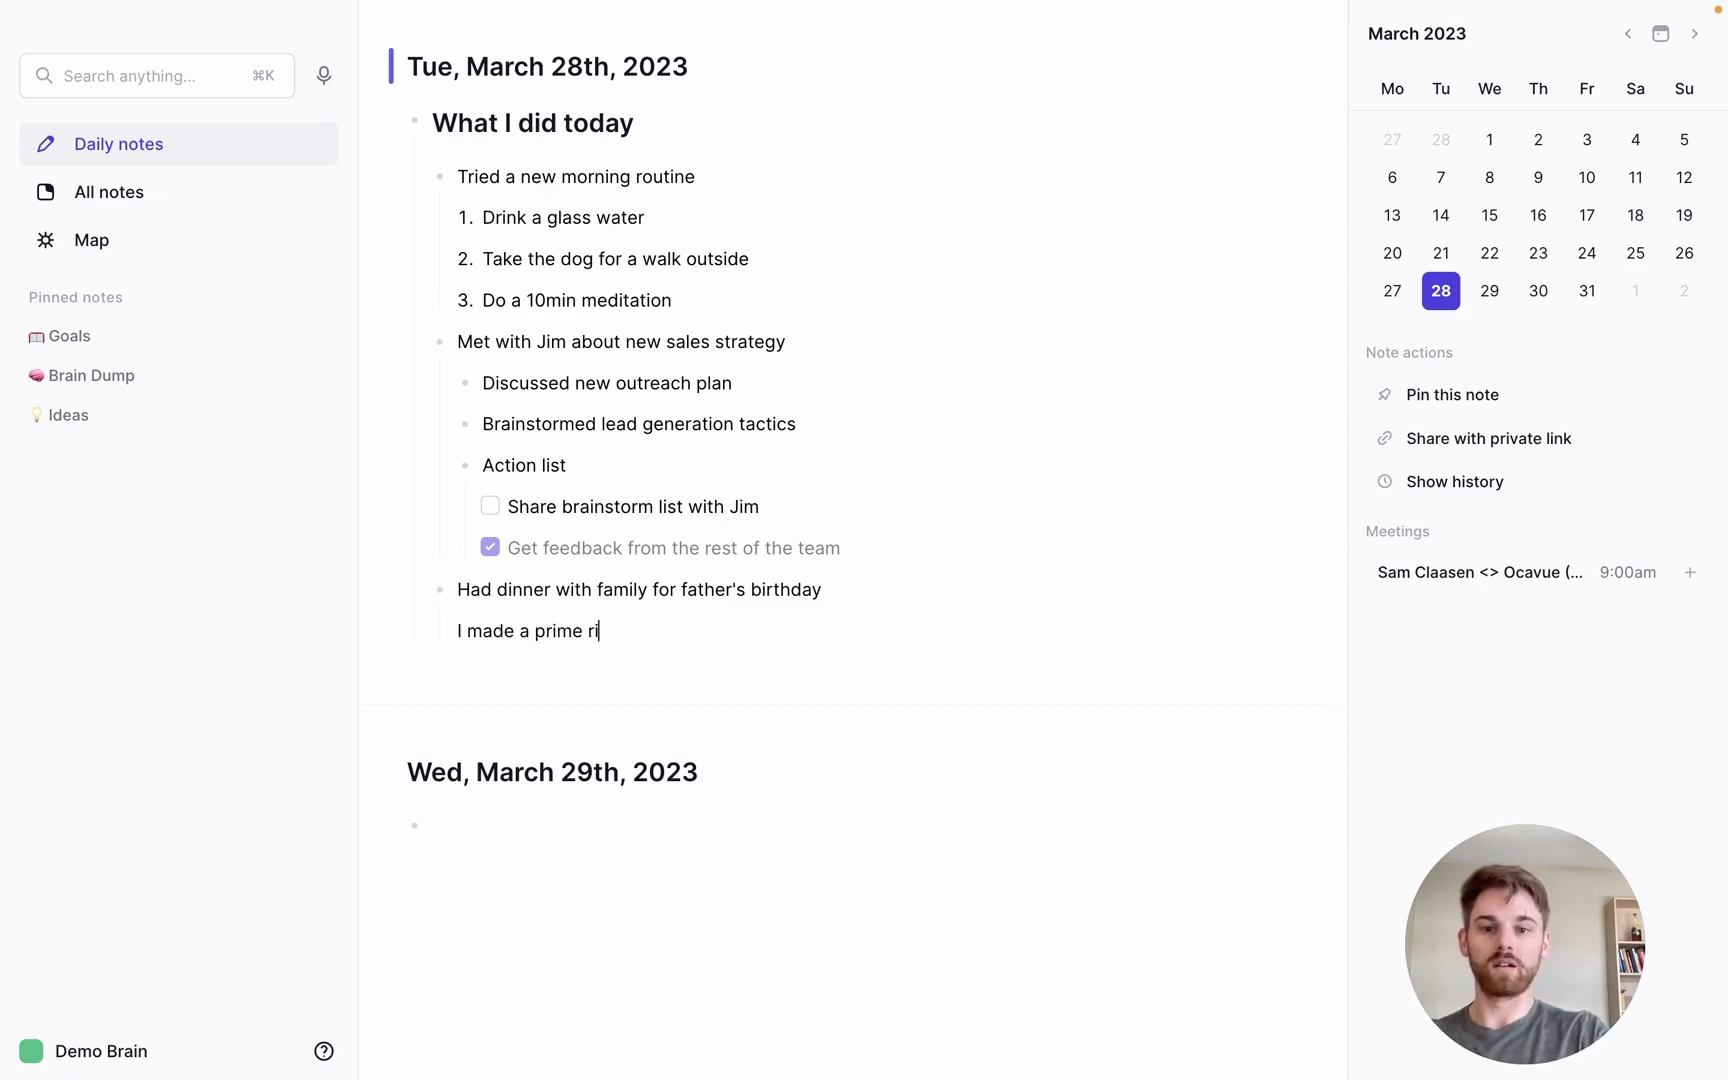
type("b ")
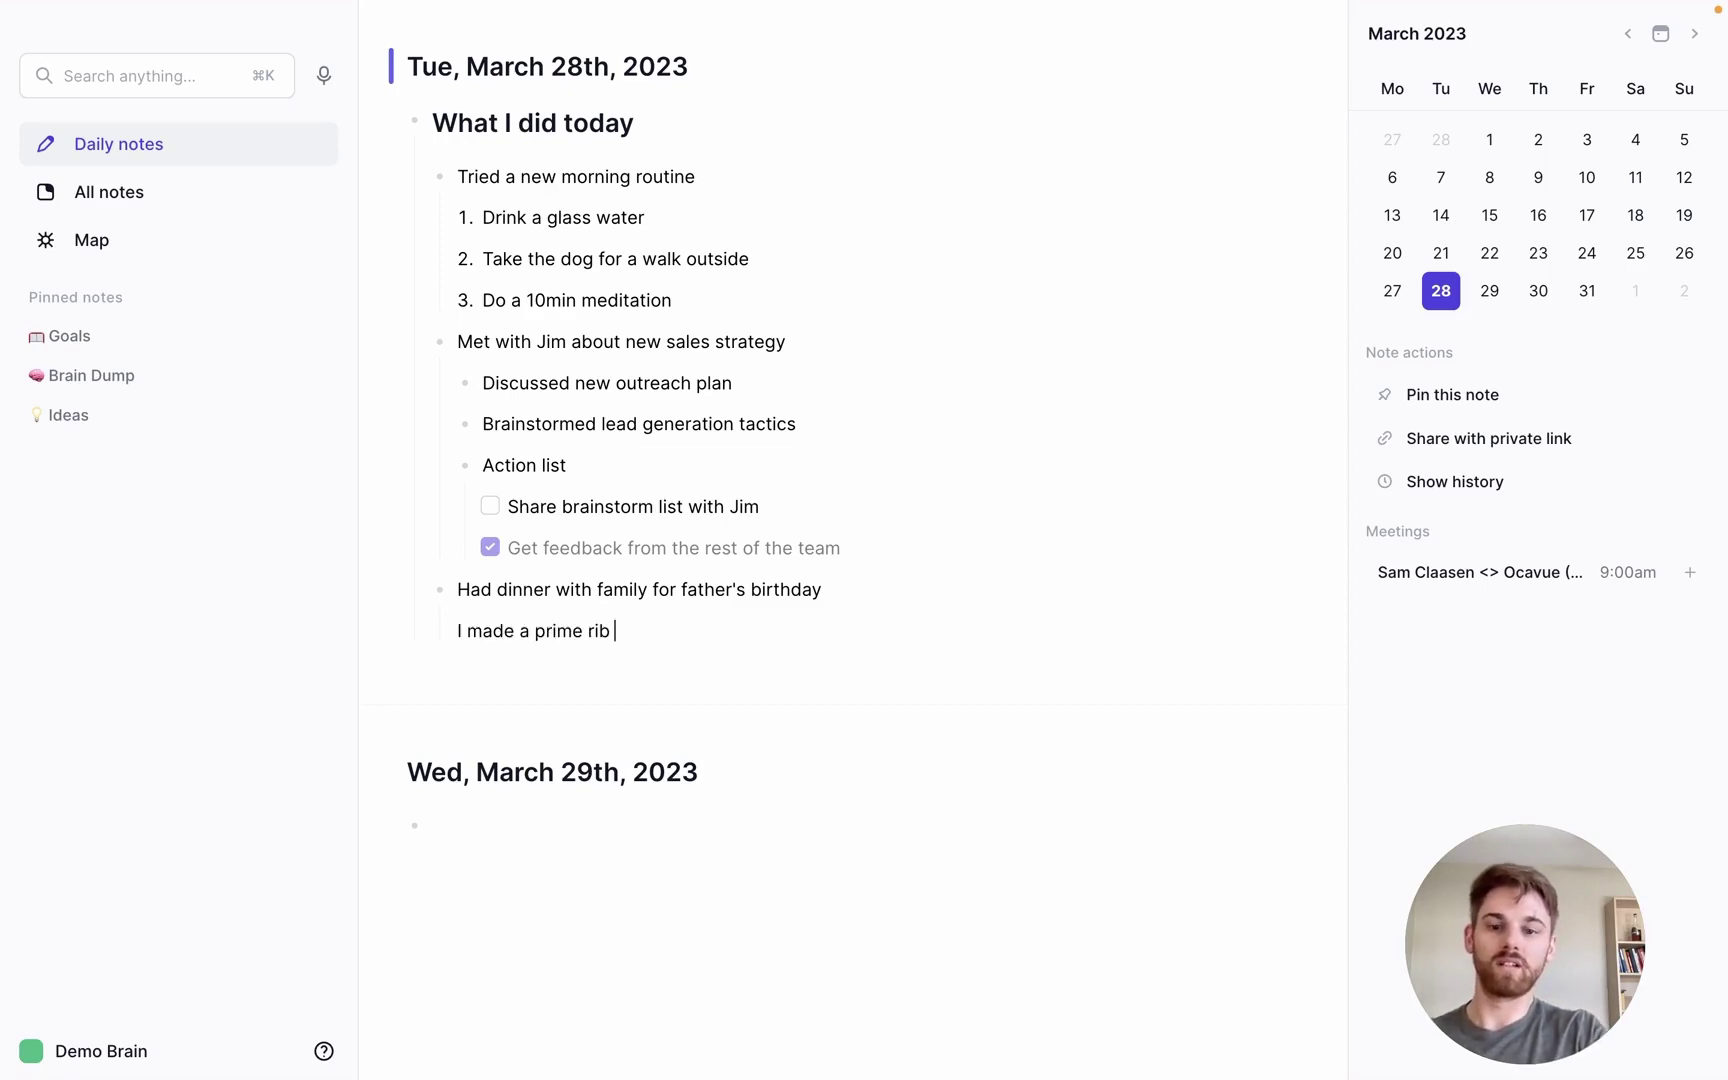
type("on my Traege")
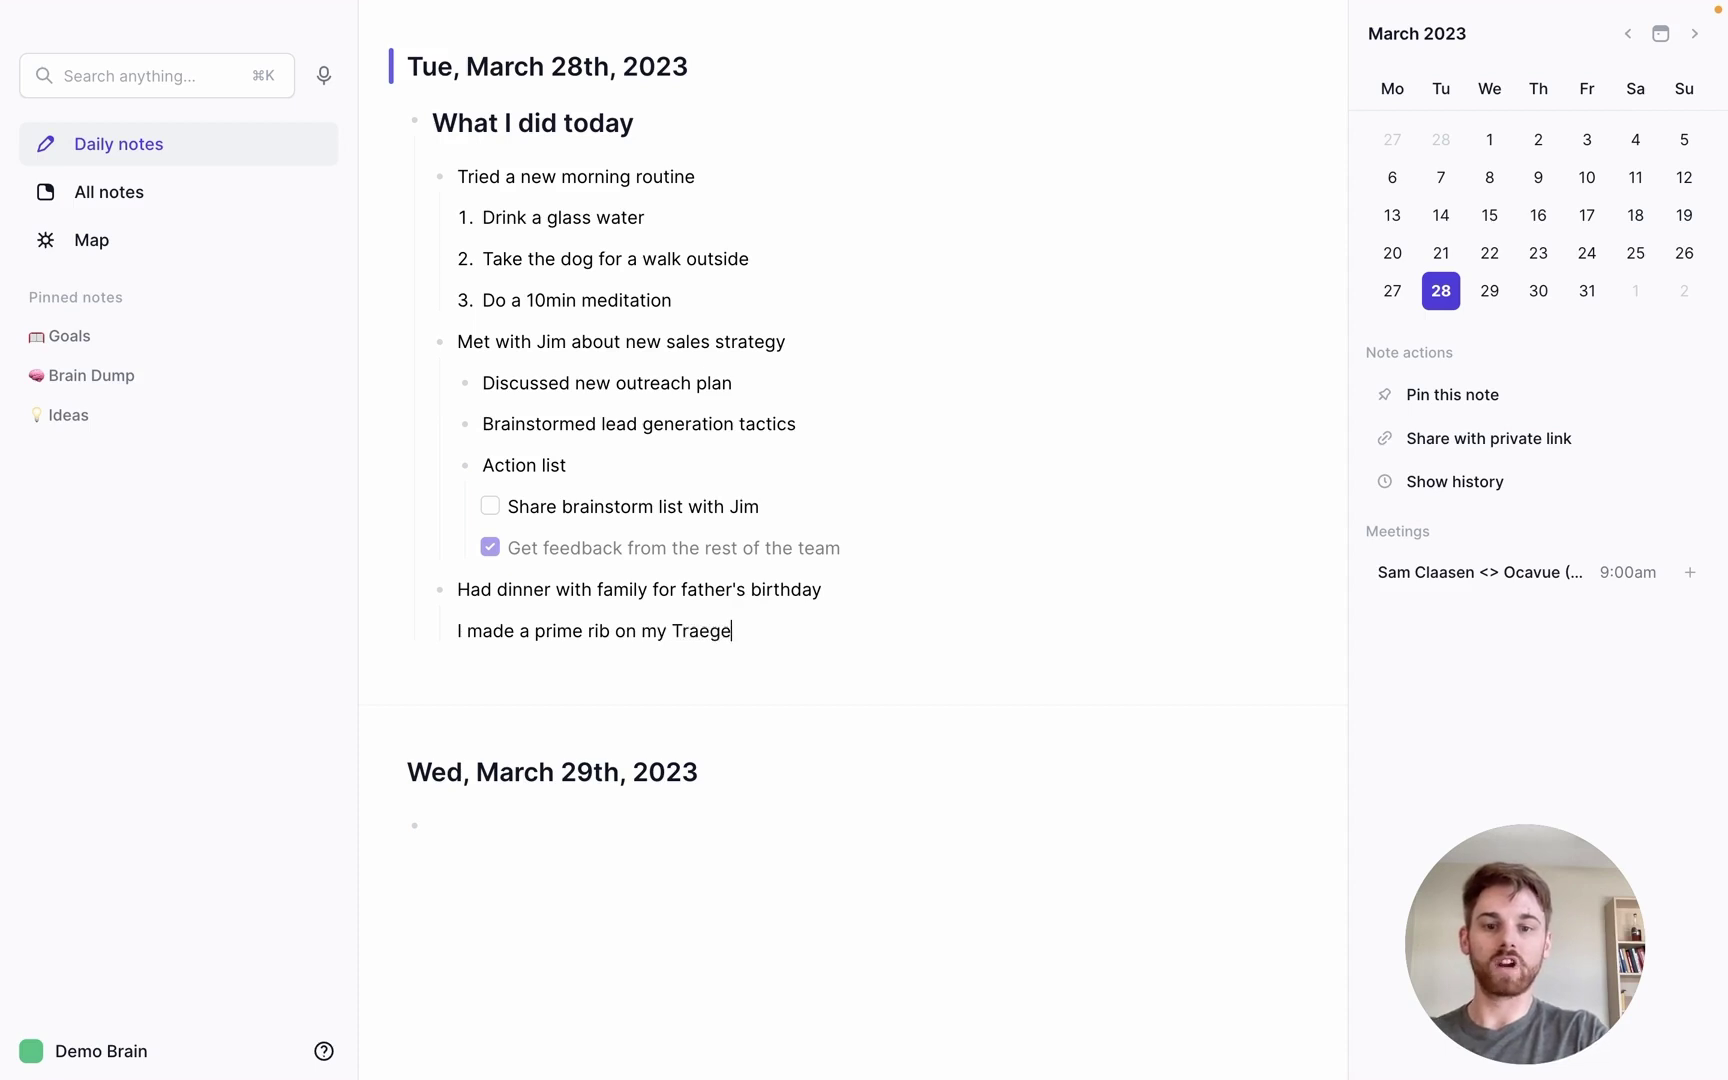
type("r that turned out")
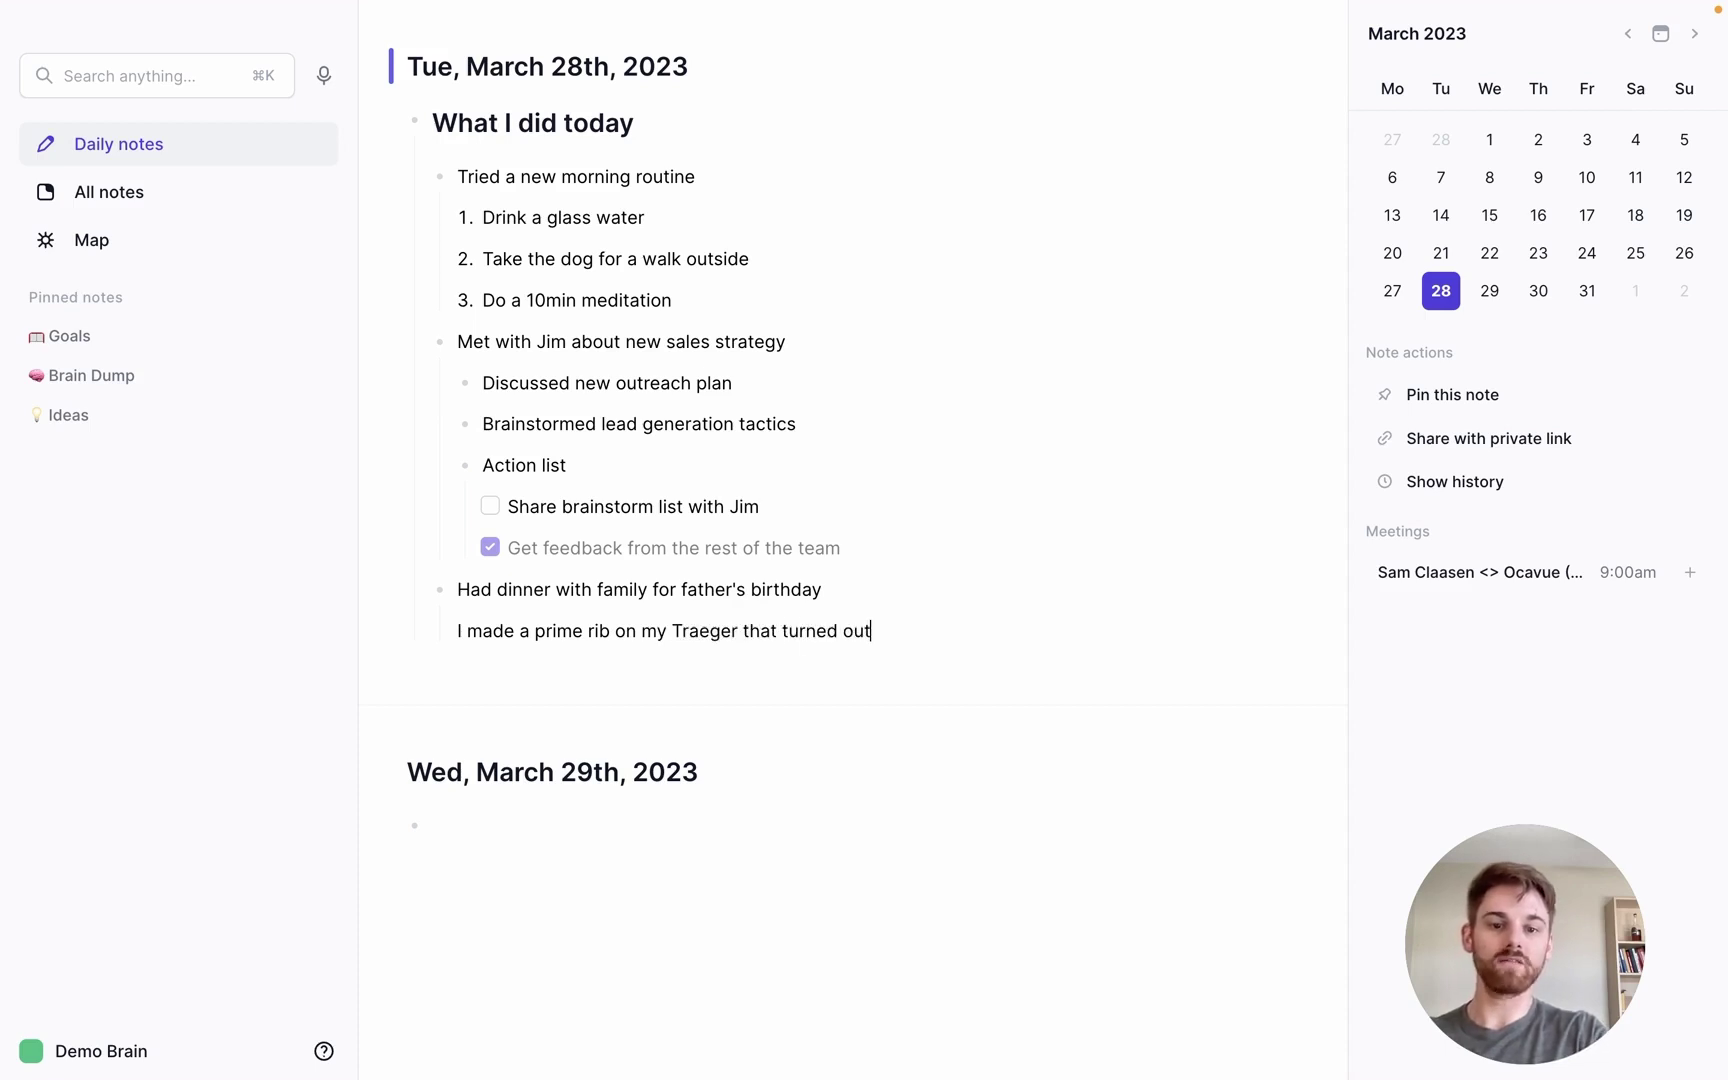
type(" great")
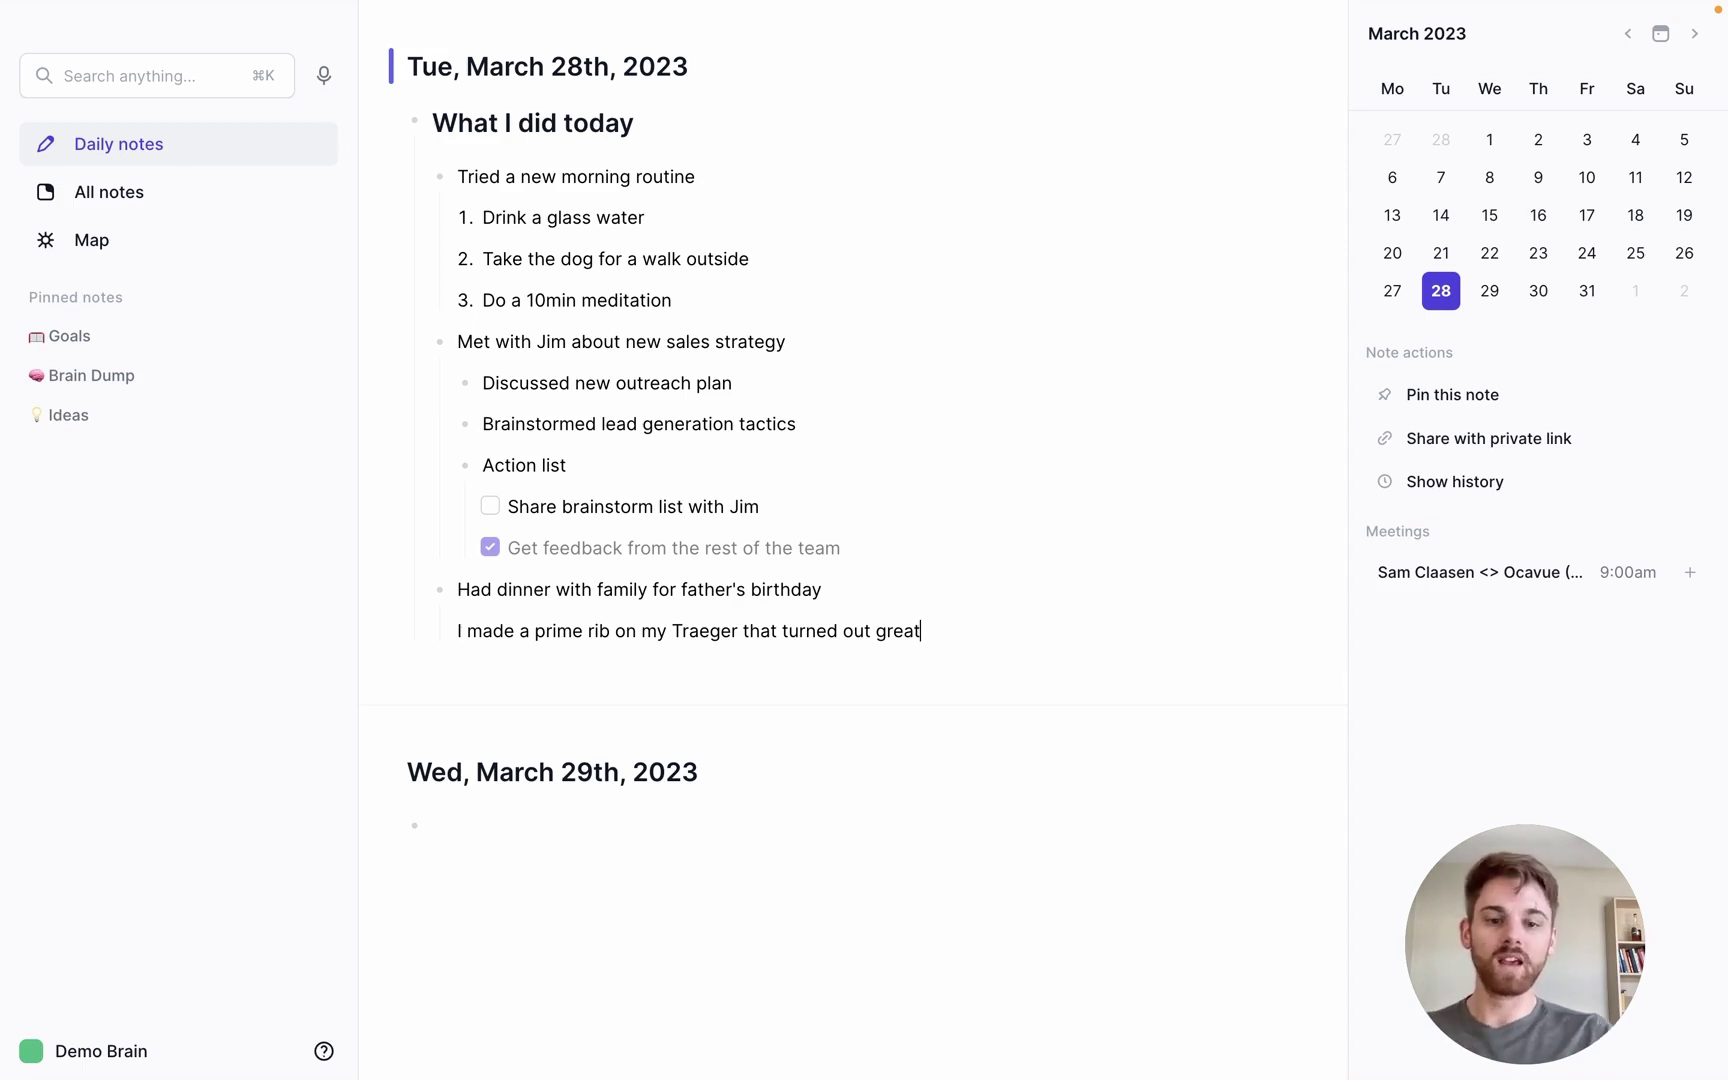
type(".")
key("Return")
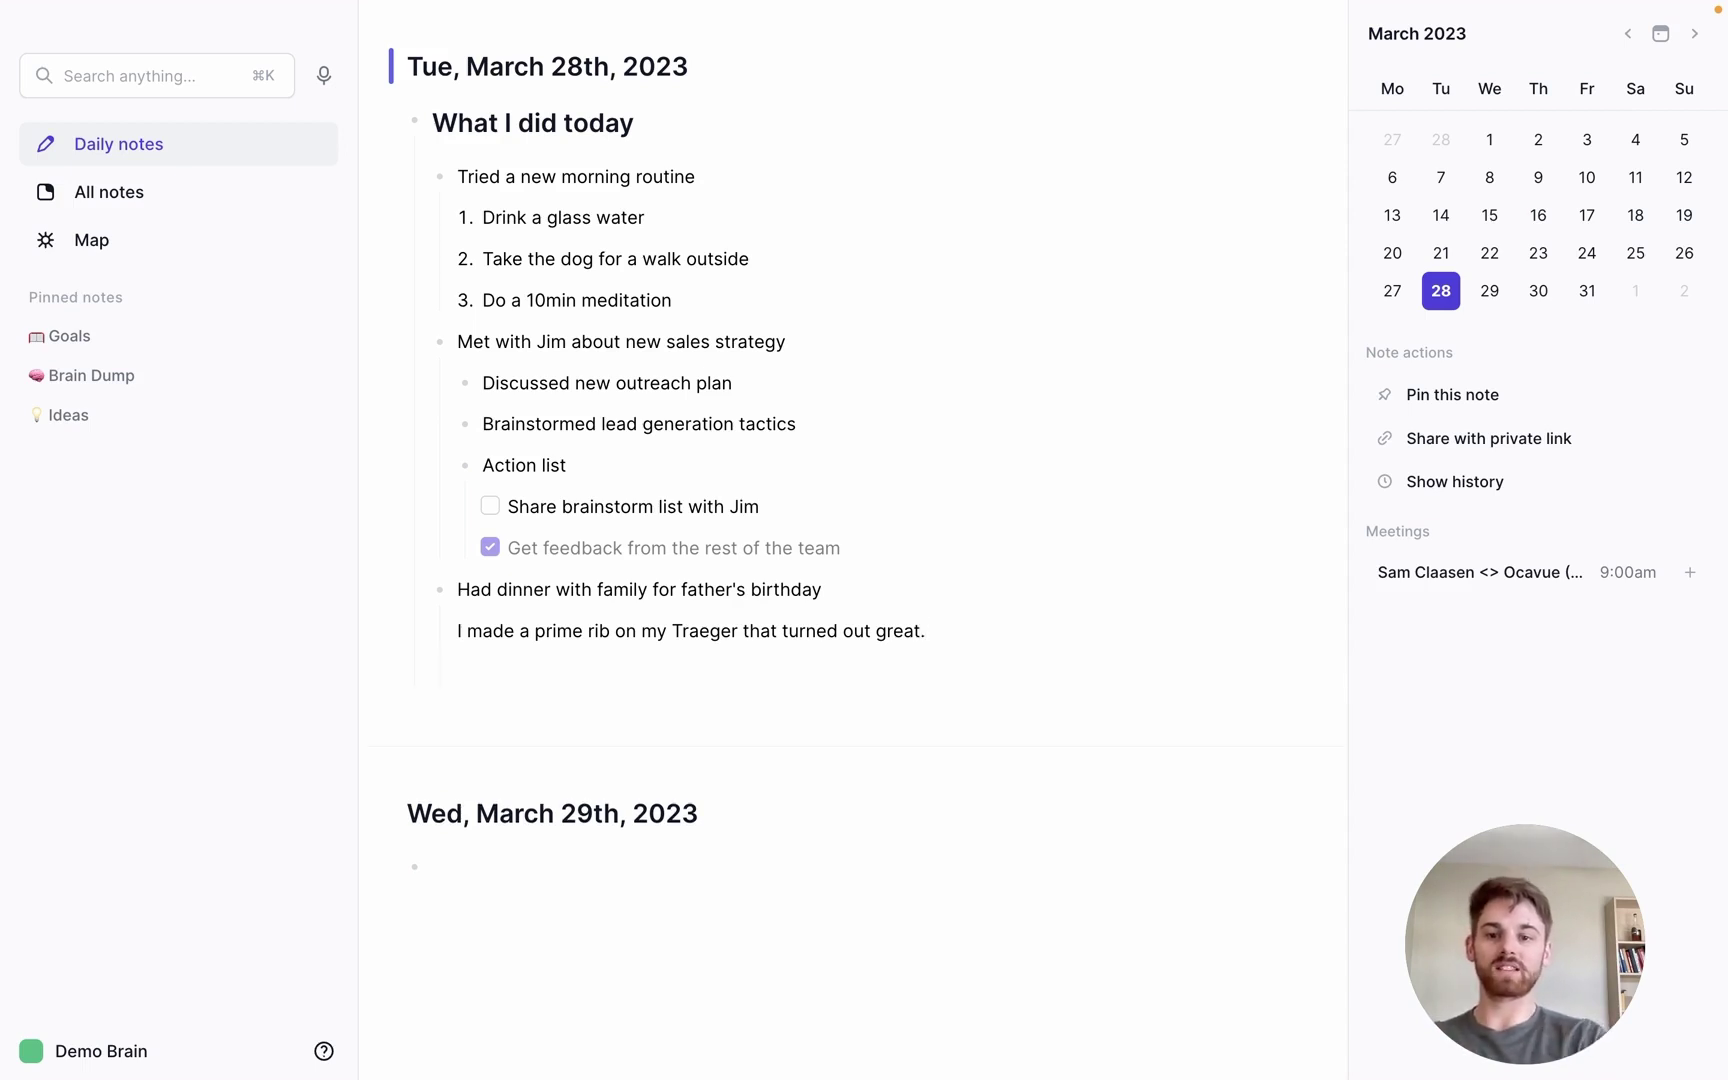
type("Funny th")
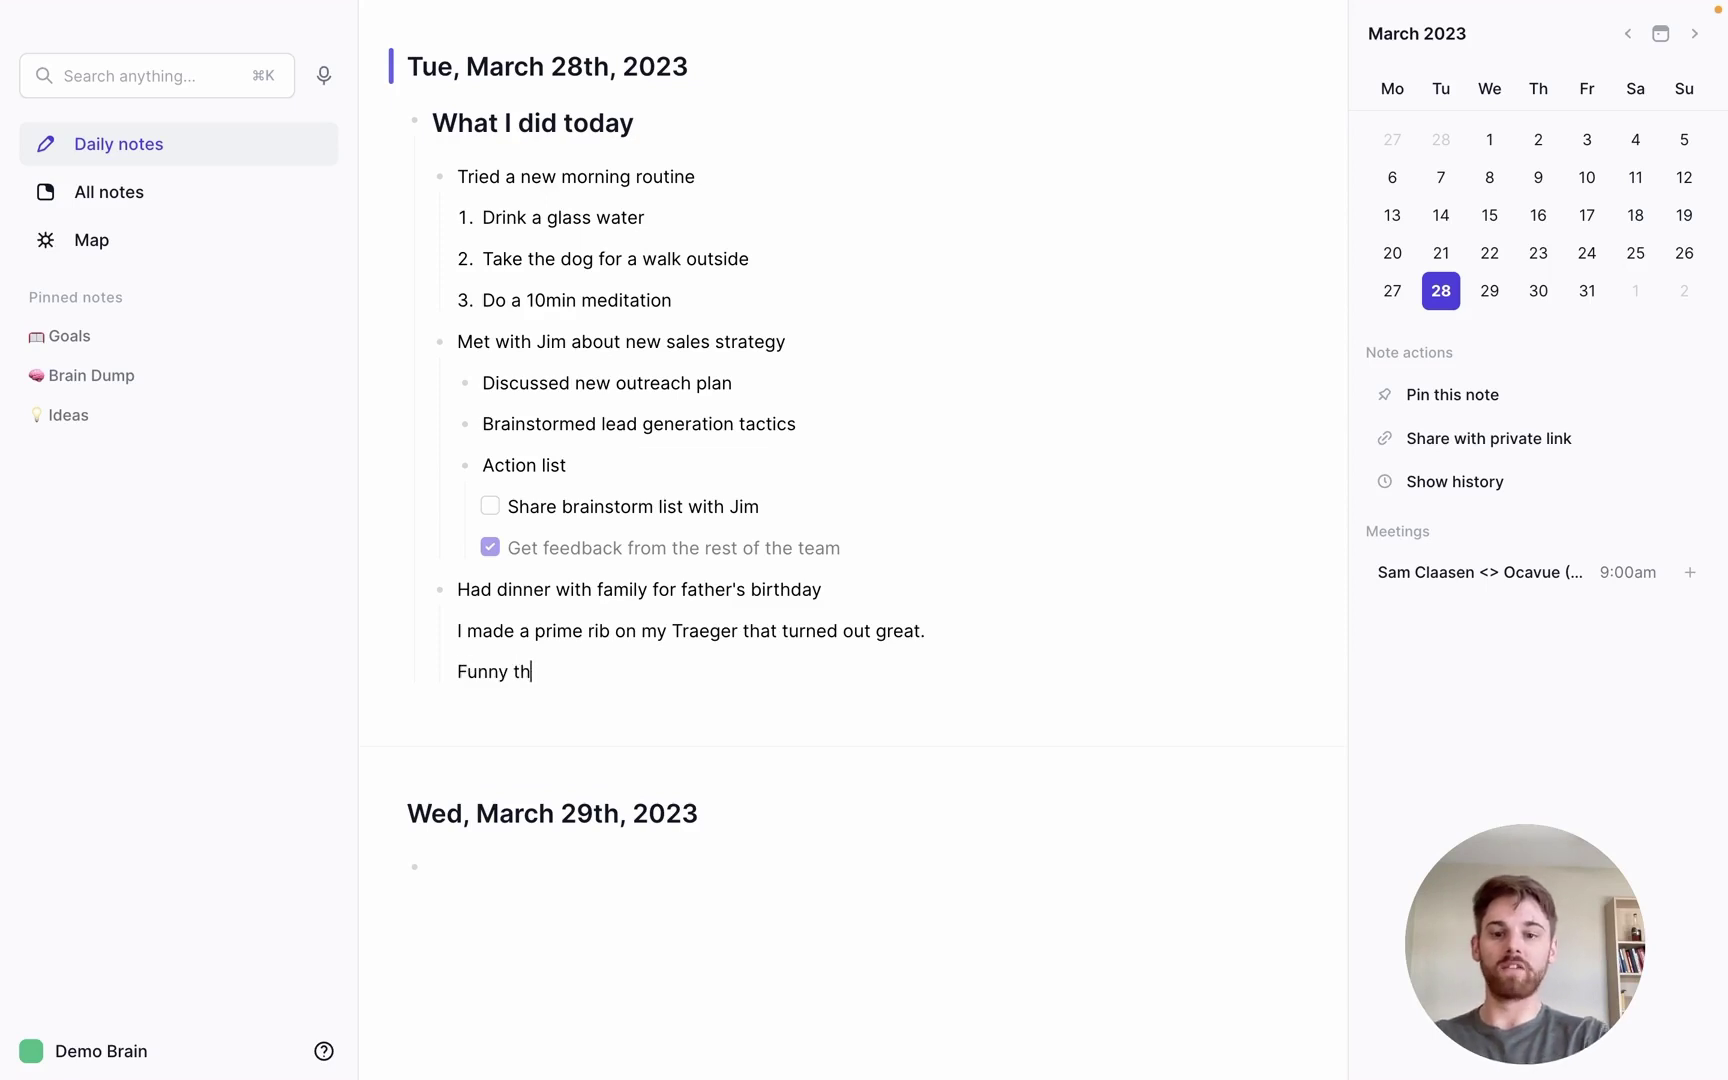
type("ing: we all")
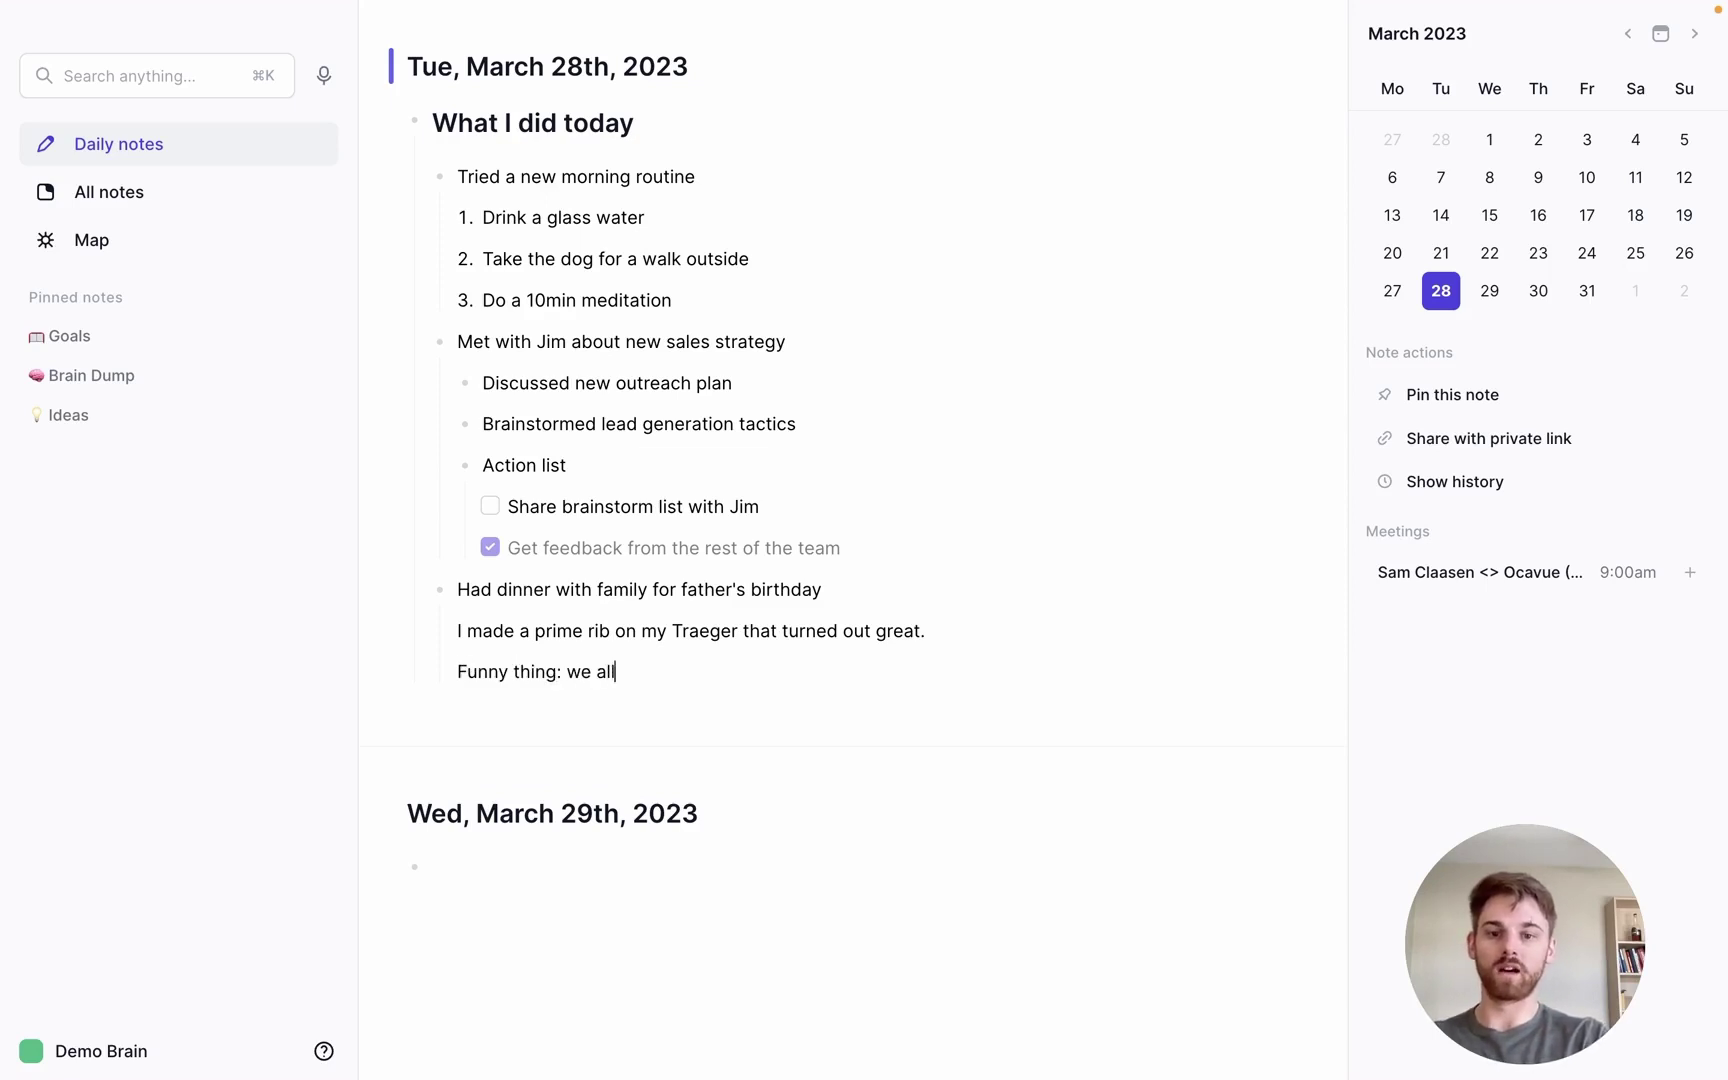
type(" accidentally")
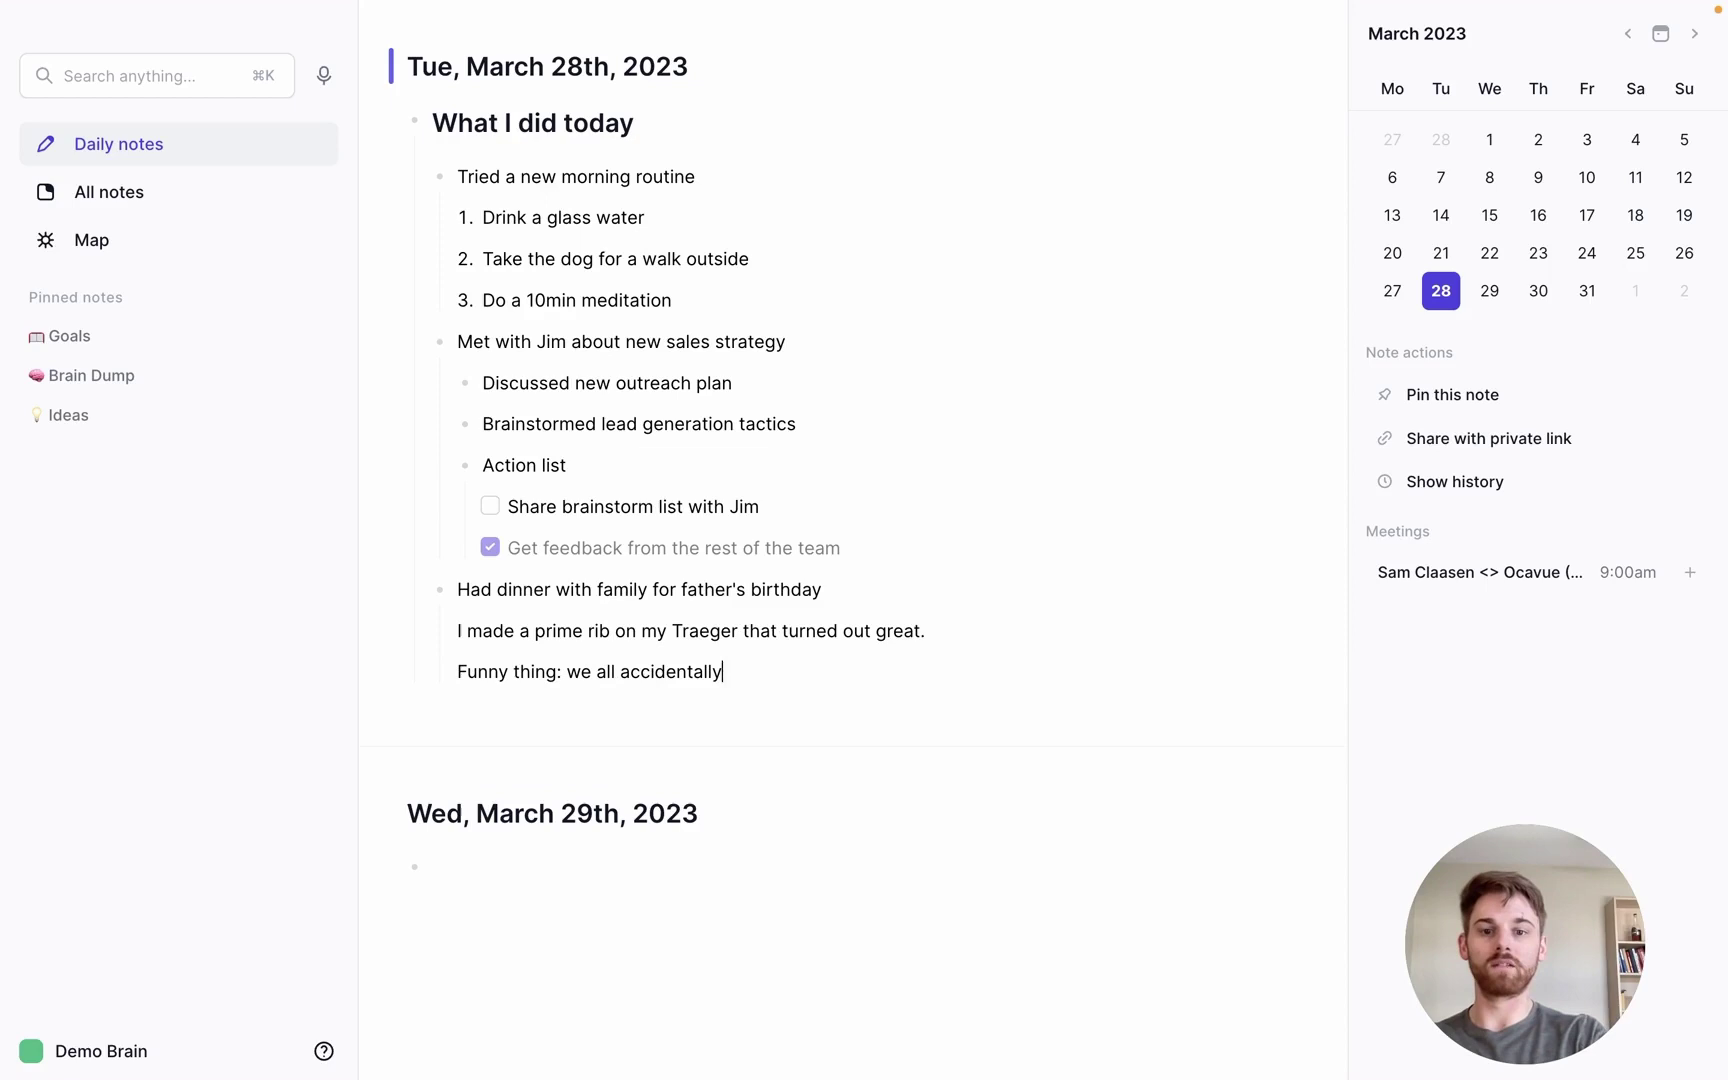
type(" wore the same shirt color")
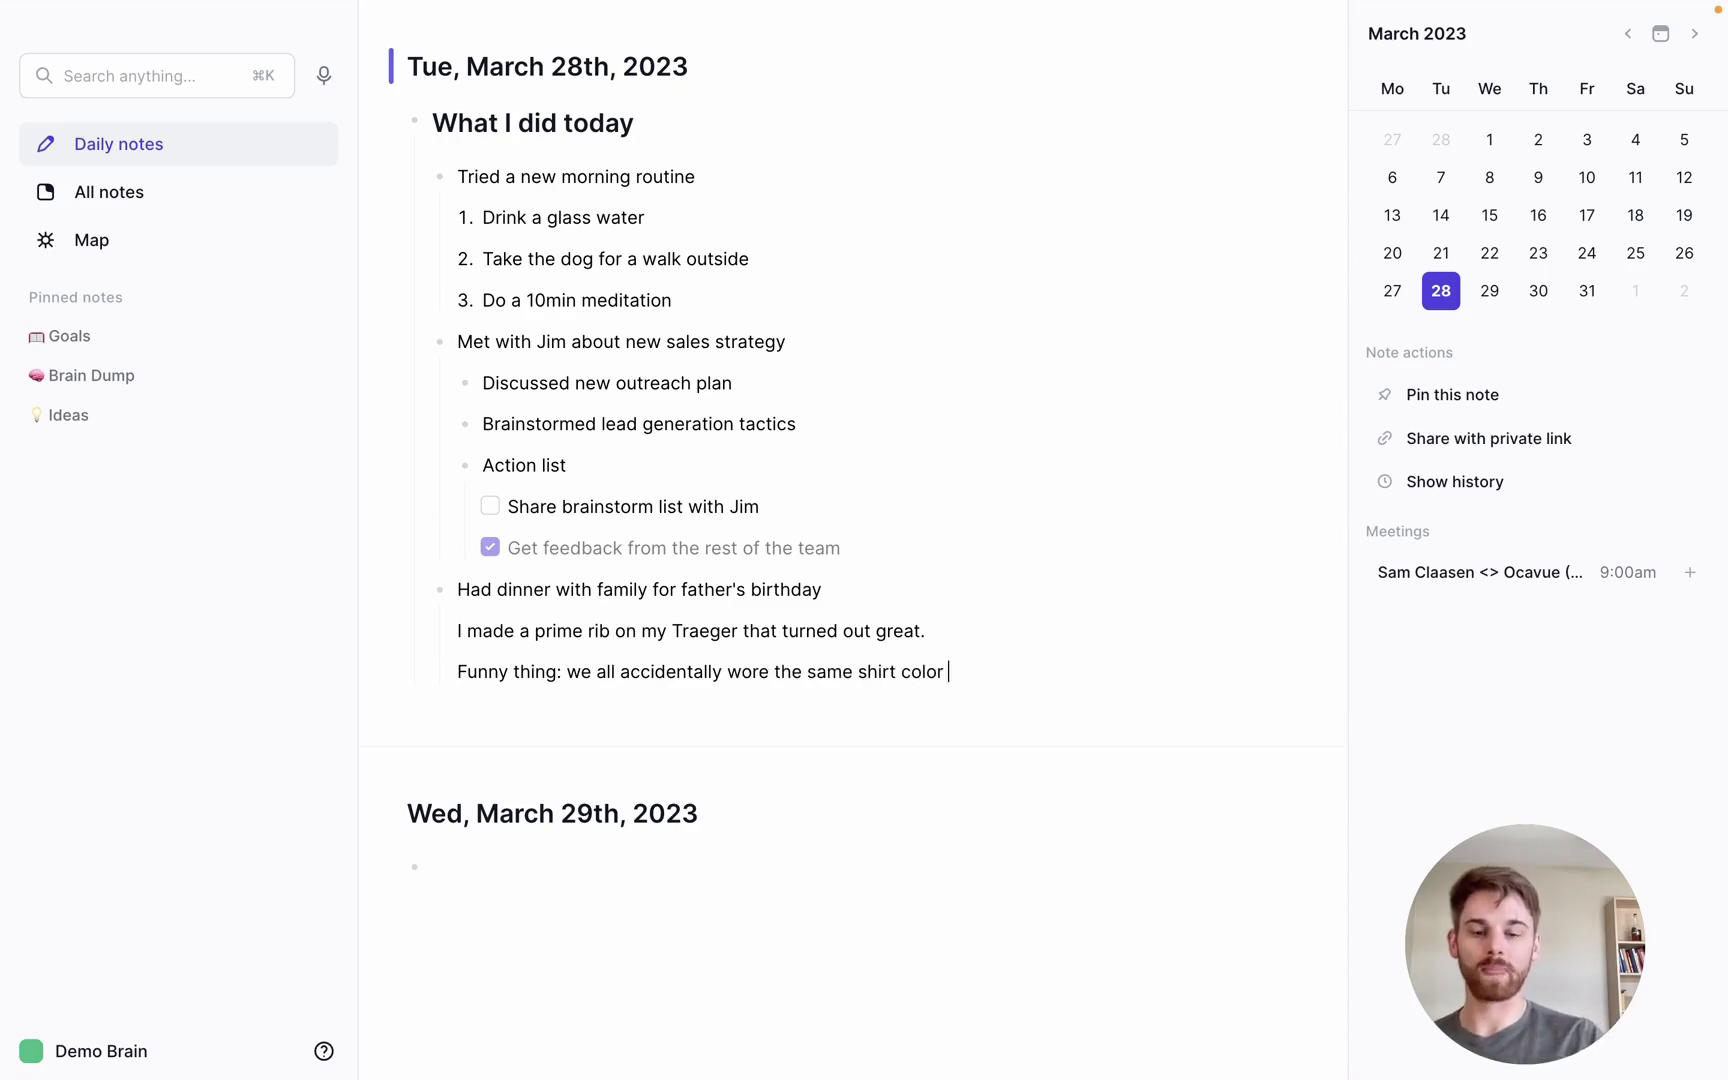
key("Return")
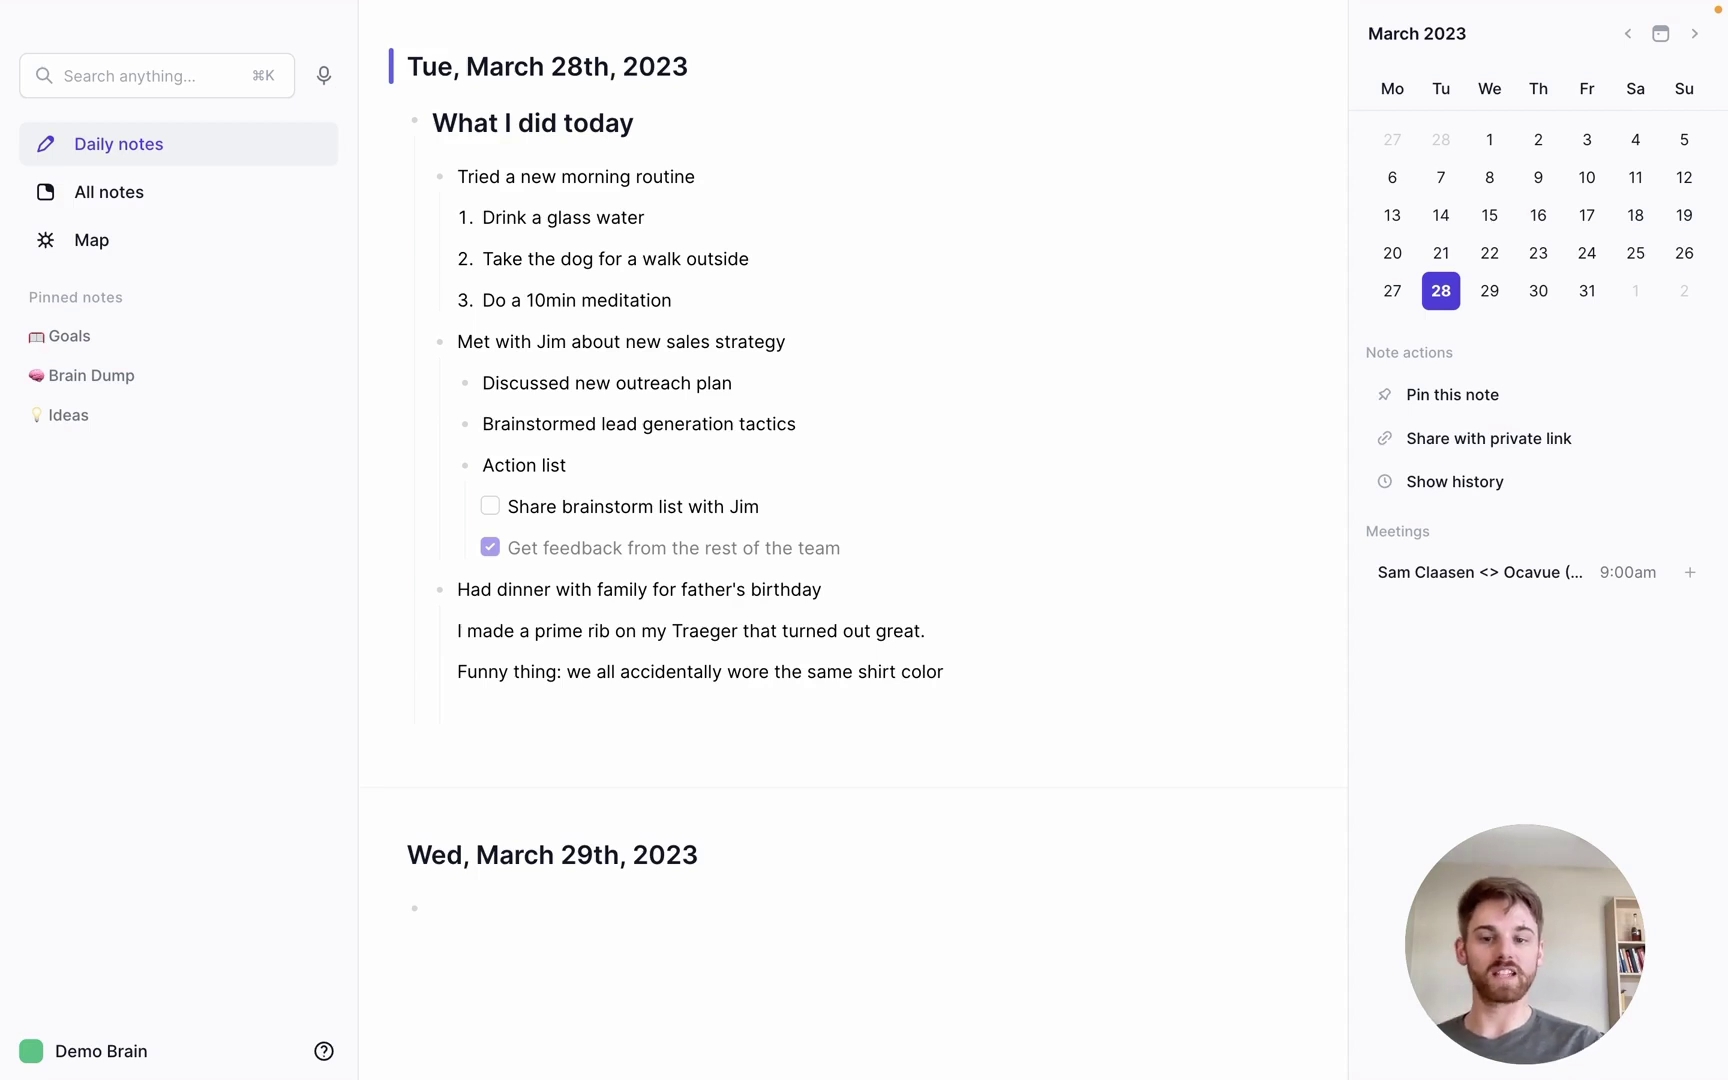
key("Return")
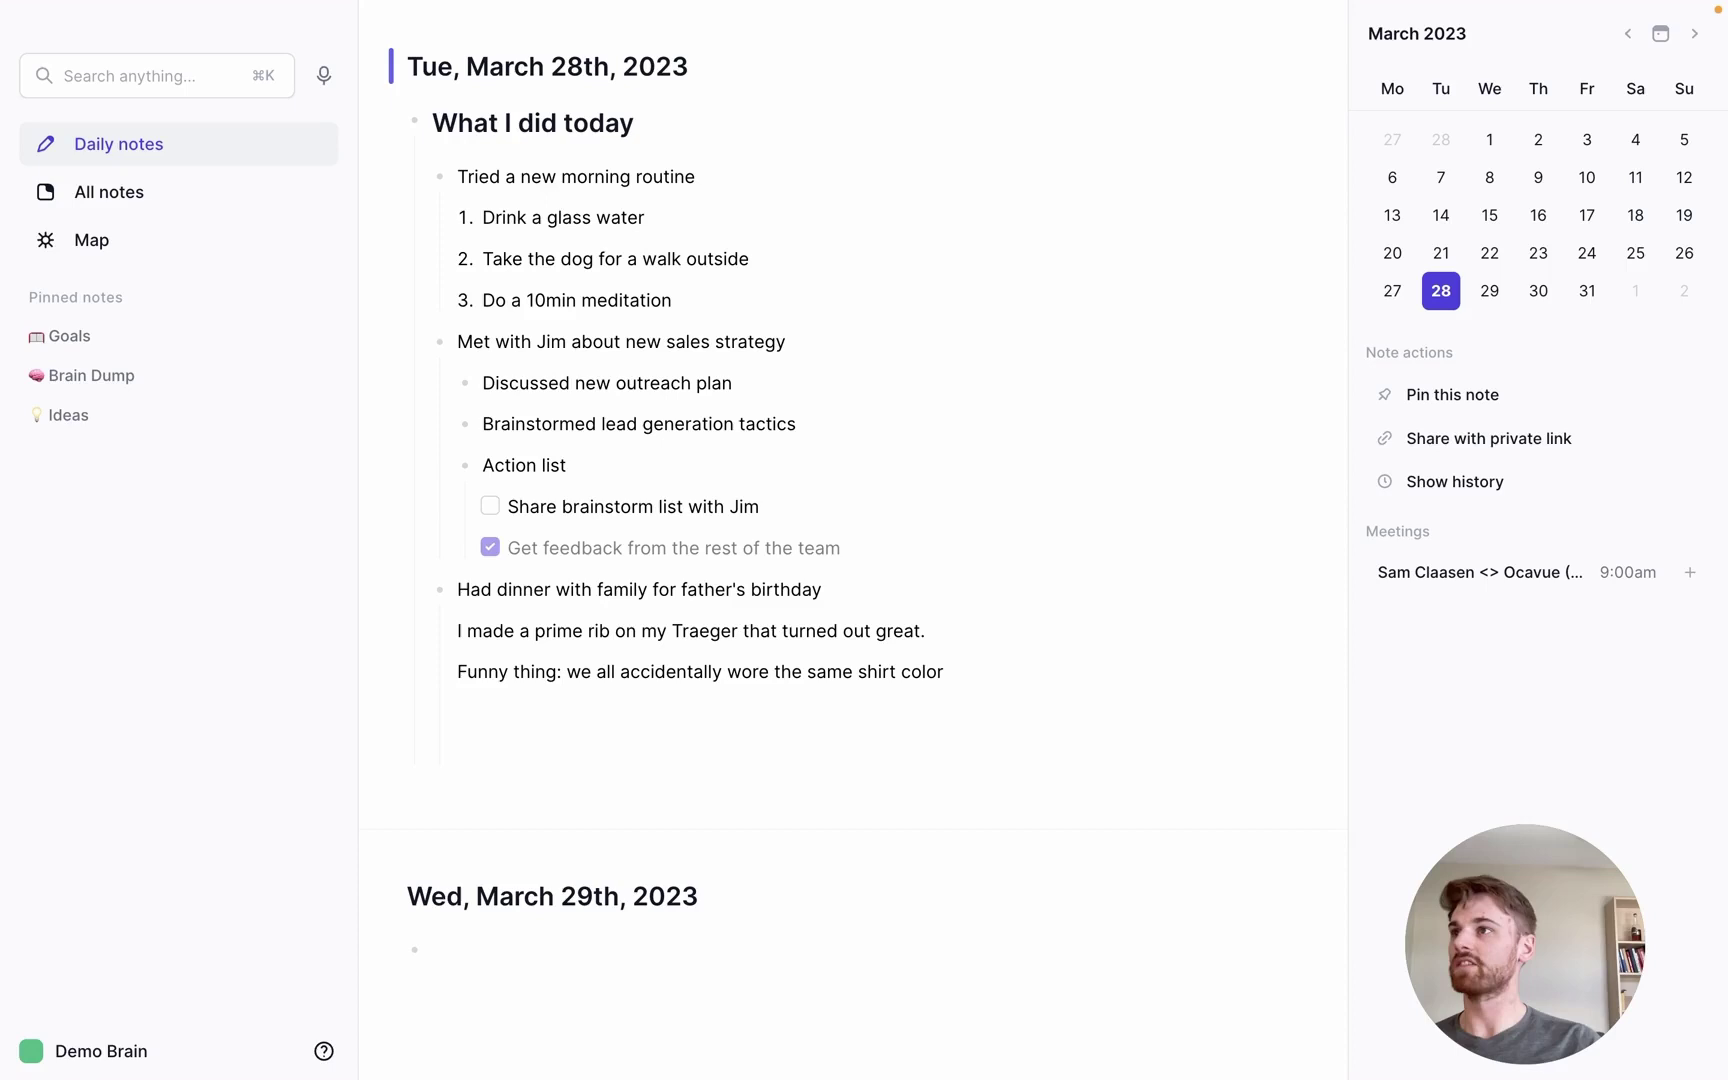
Drop the WhatsApp family photo below the shirt color line and resize it to about half width.
left_click_drag(320, 914, 568, 716)
scroll(972, 640, "down", 3)
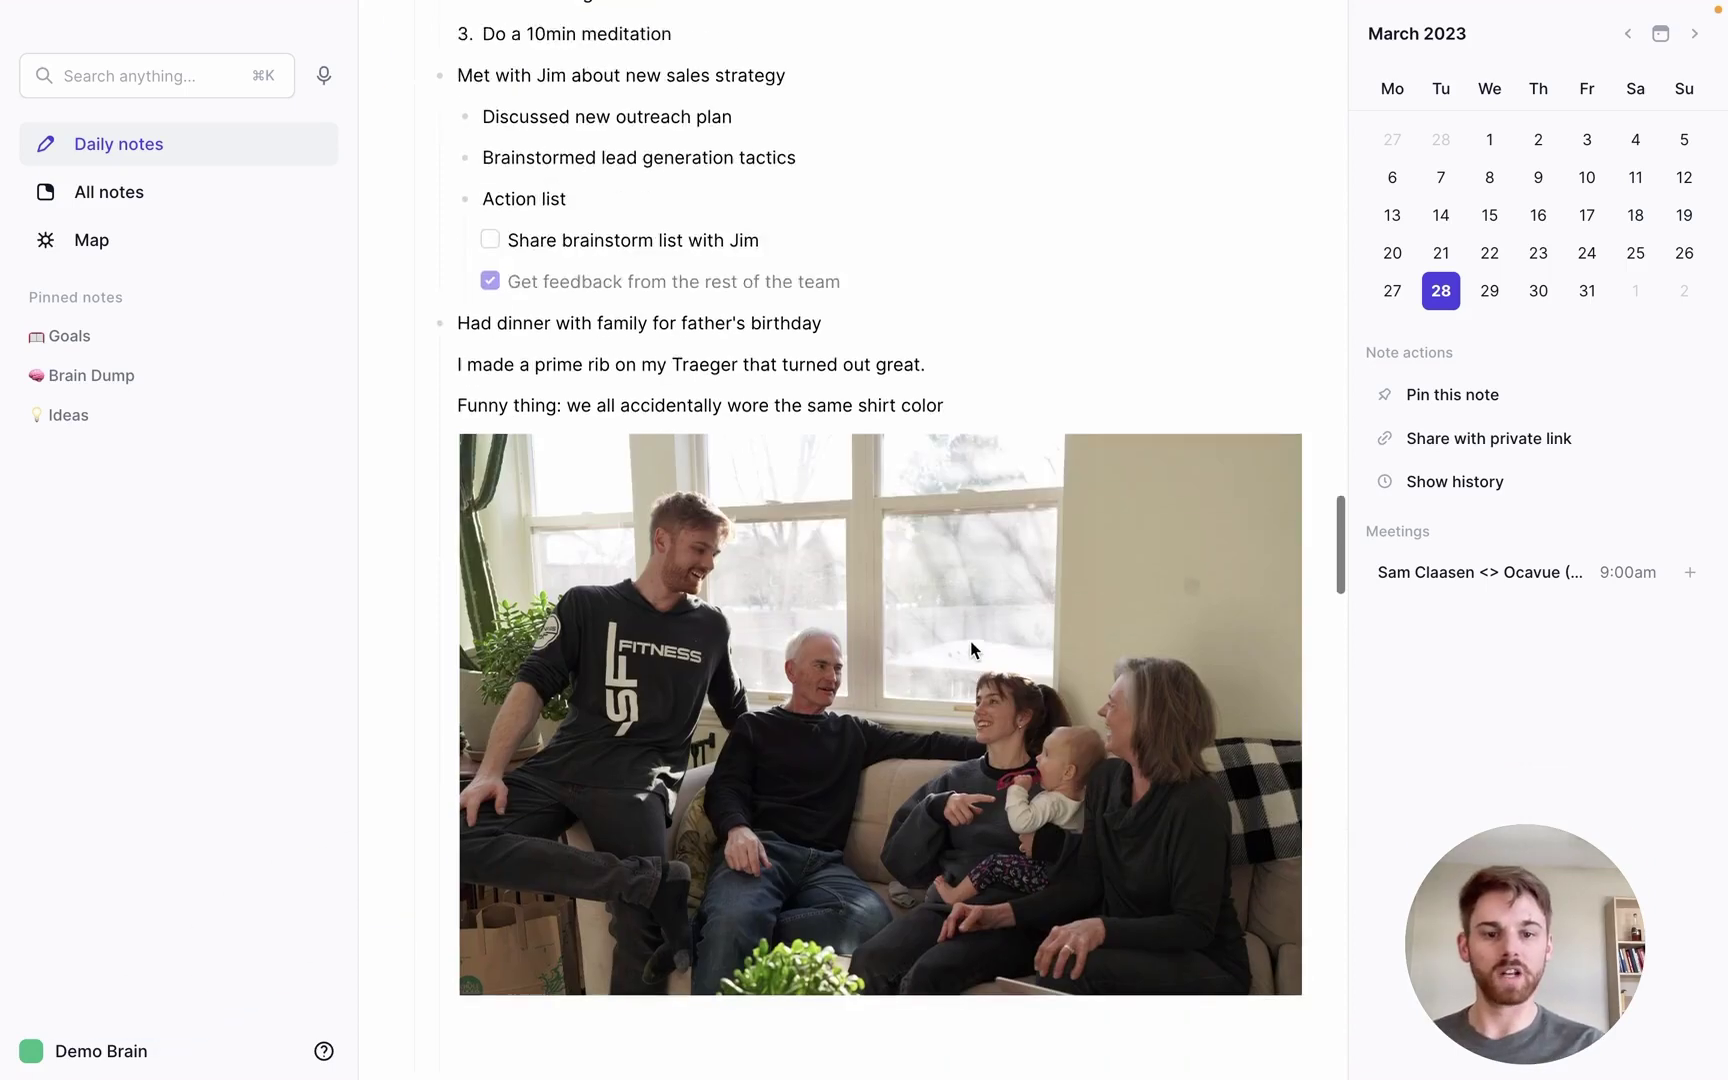
left_click(1057, 614)
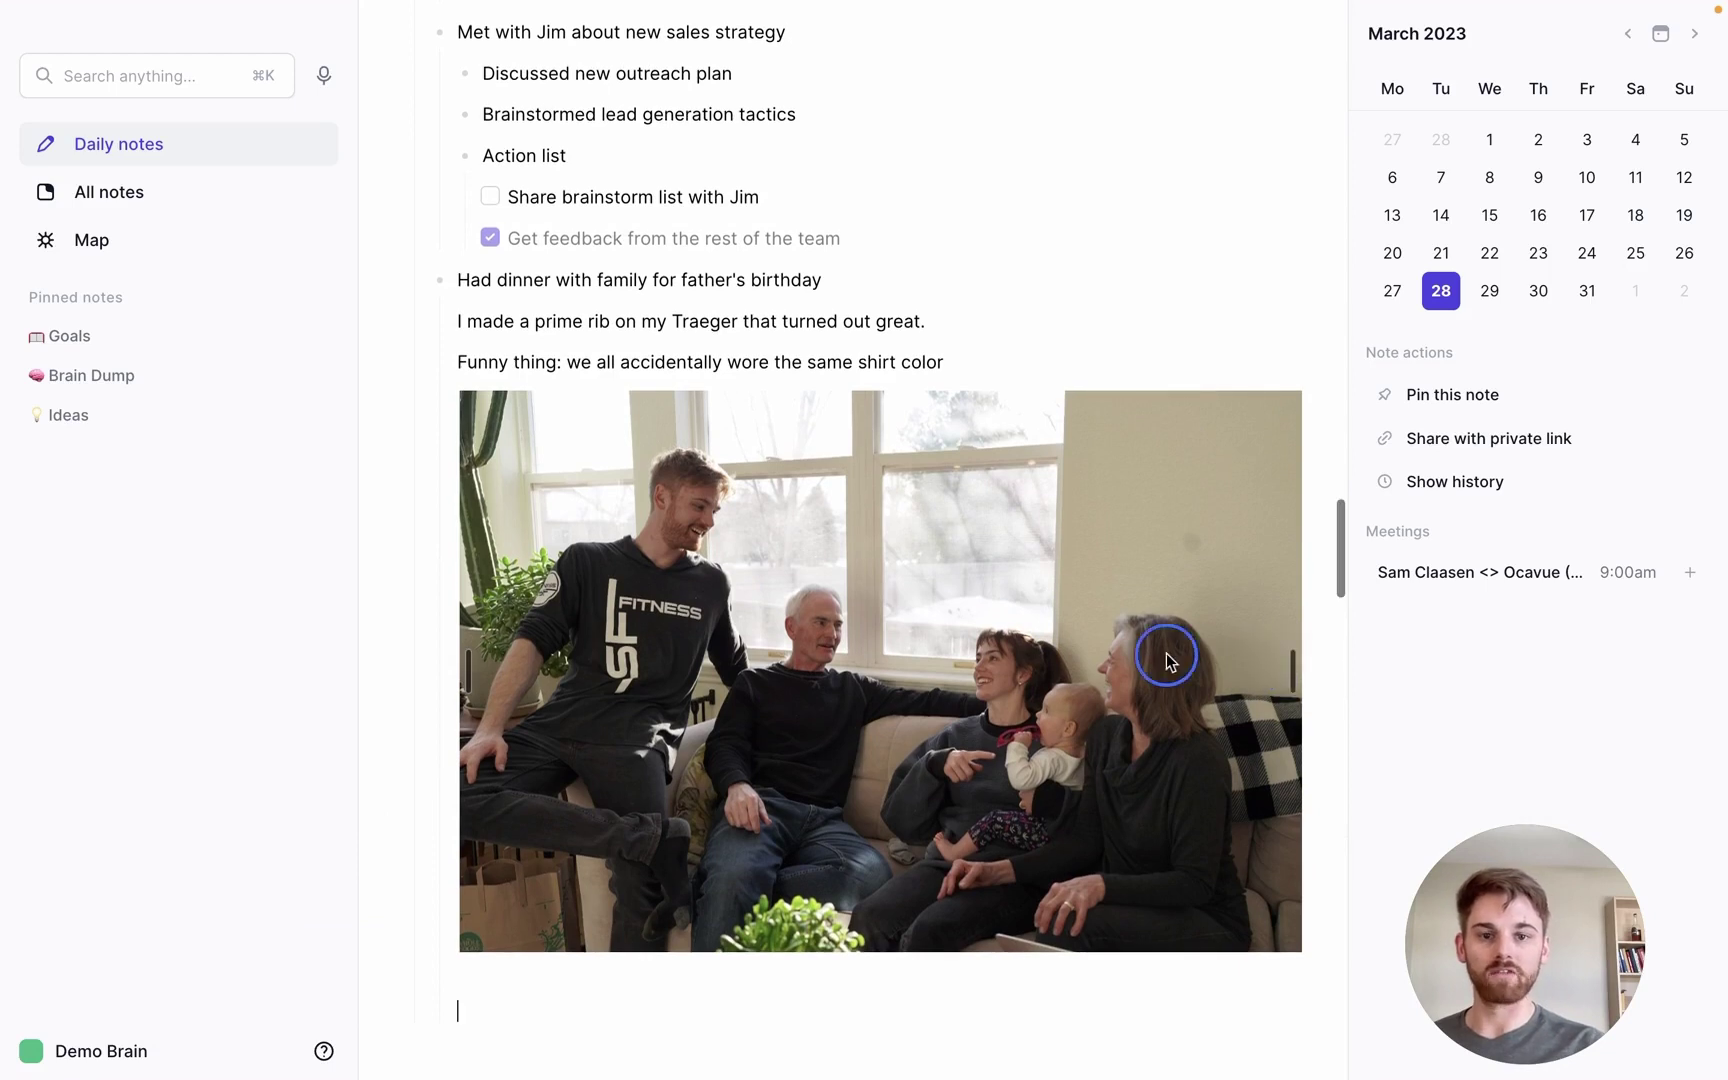
left_click_drag(1296, 675, 930, 631)
scroll(729, 571, "up", 2)
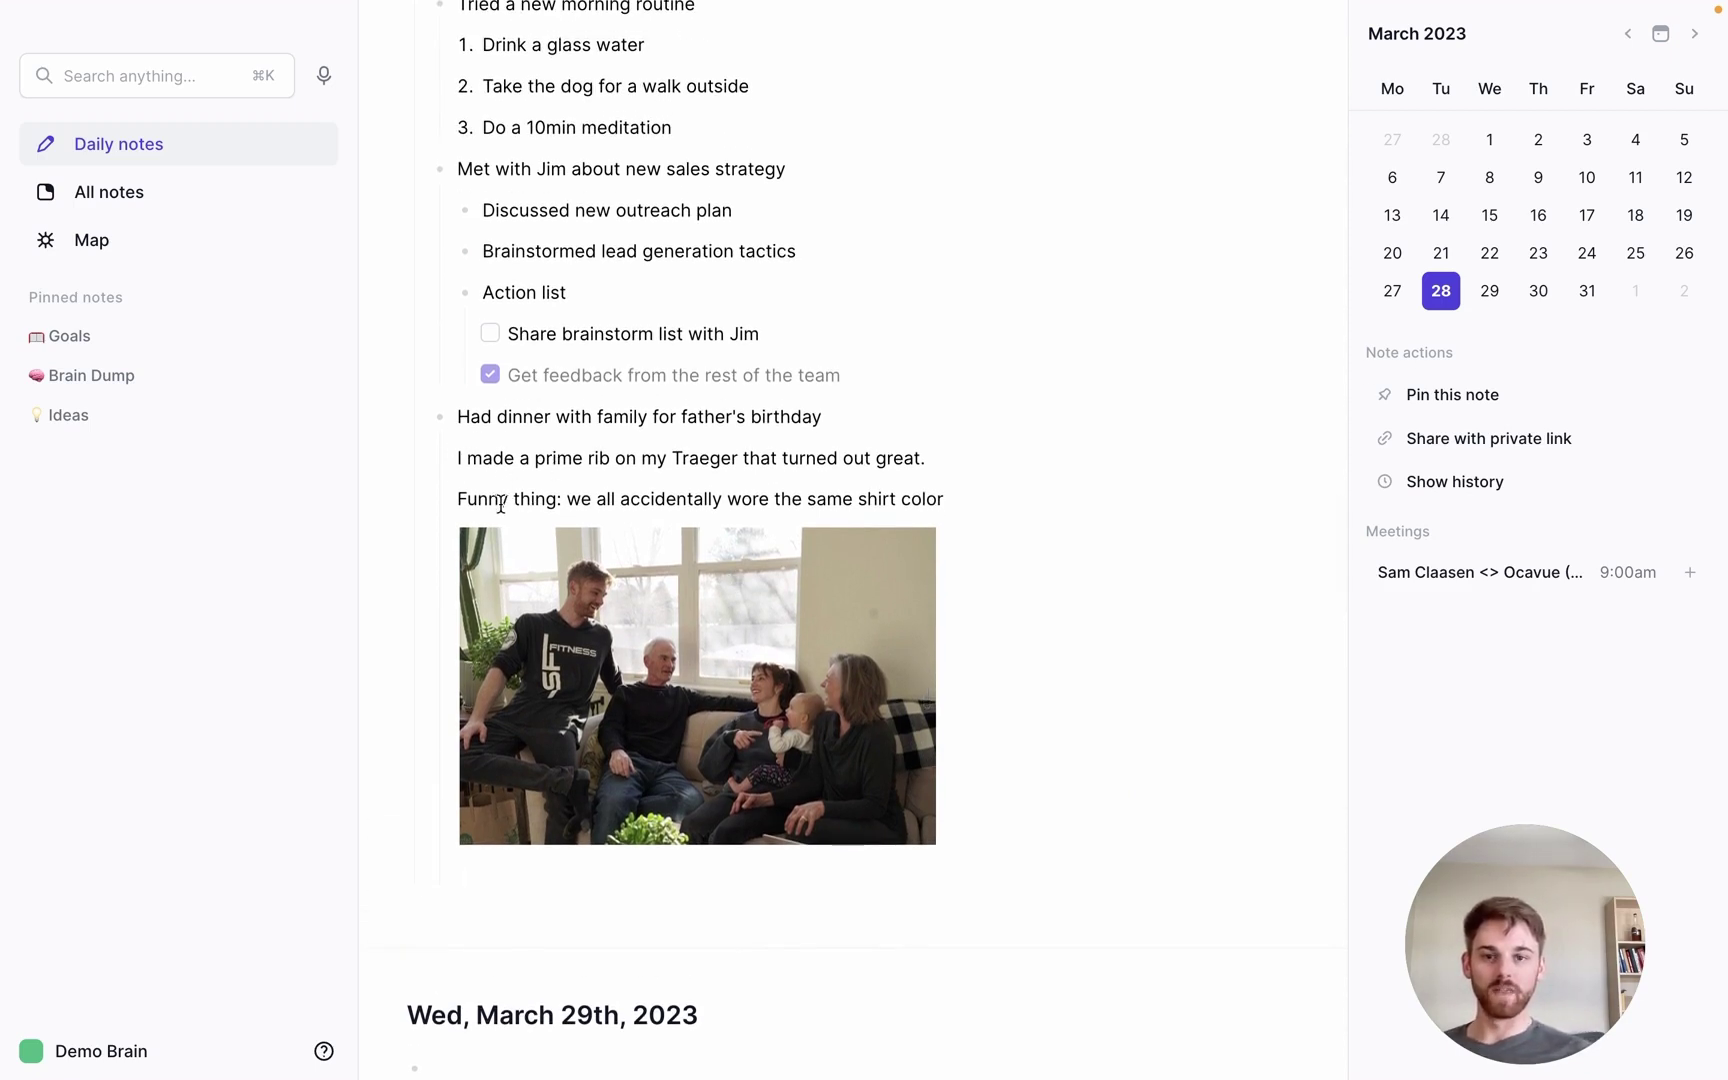
Fold the dinner, Jim meeting and morning routine bullets, then unfold all three again.
scroll(502, 500, "up", 3)
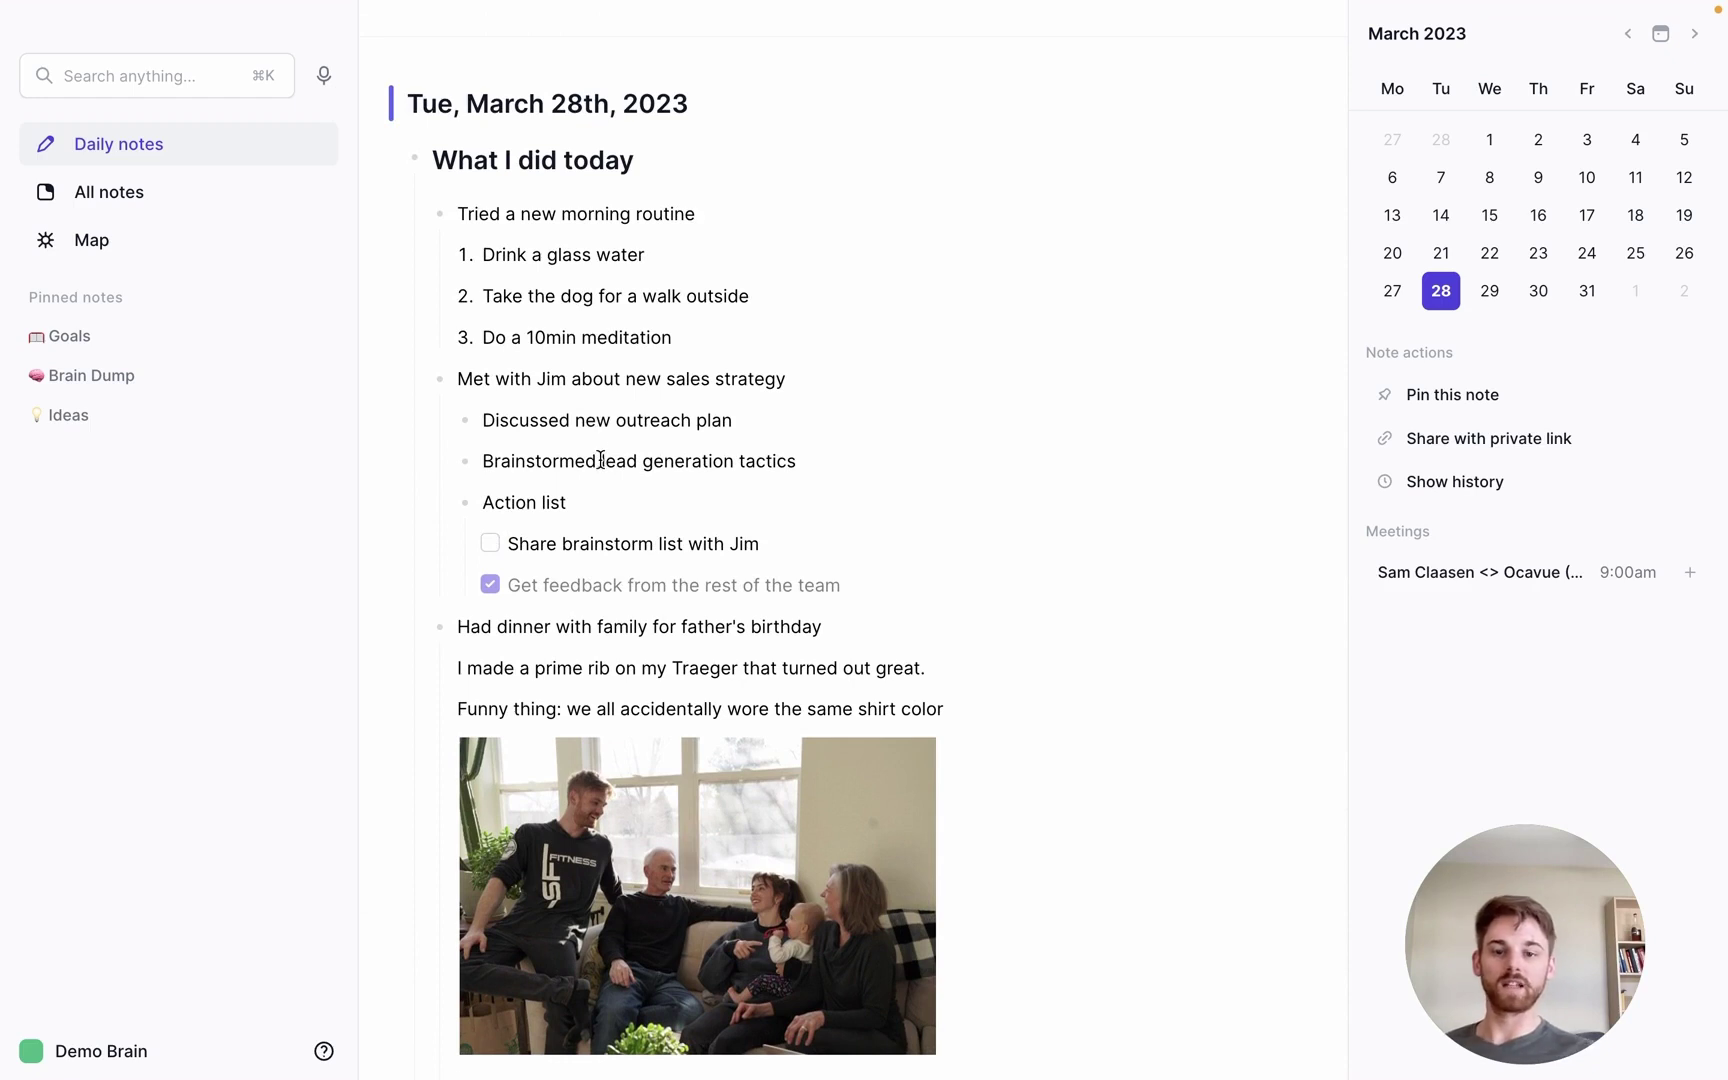
scroll(596, 472, "down", 3)
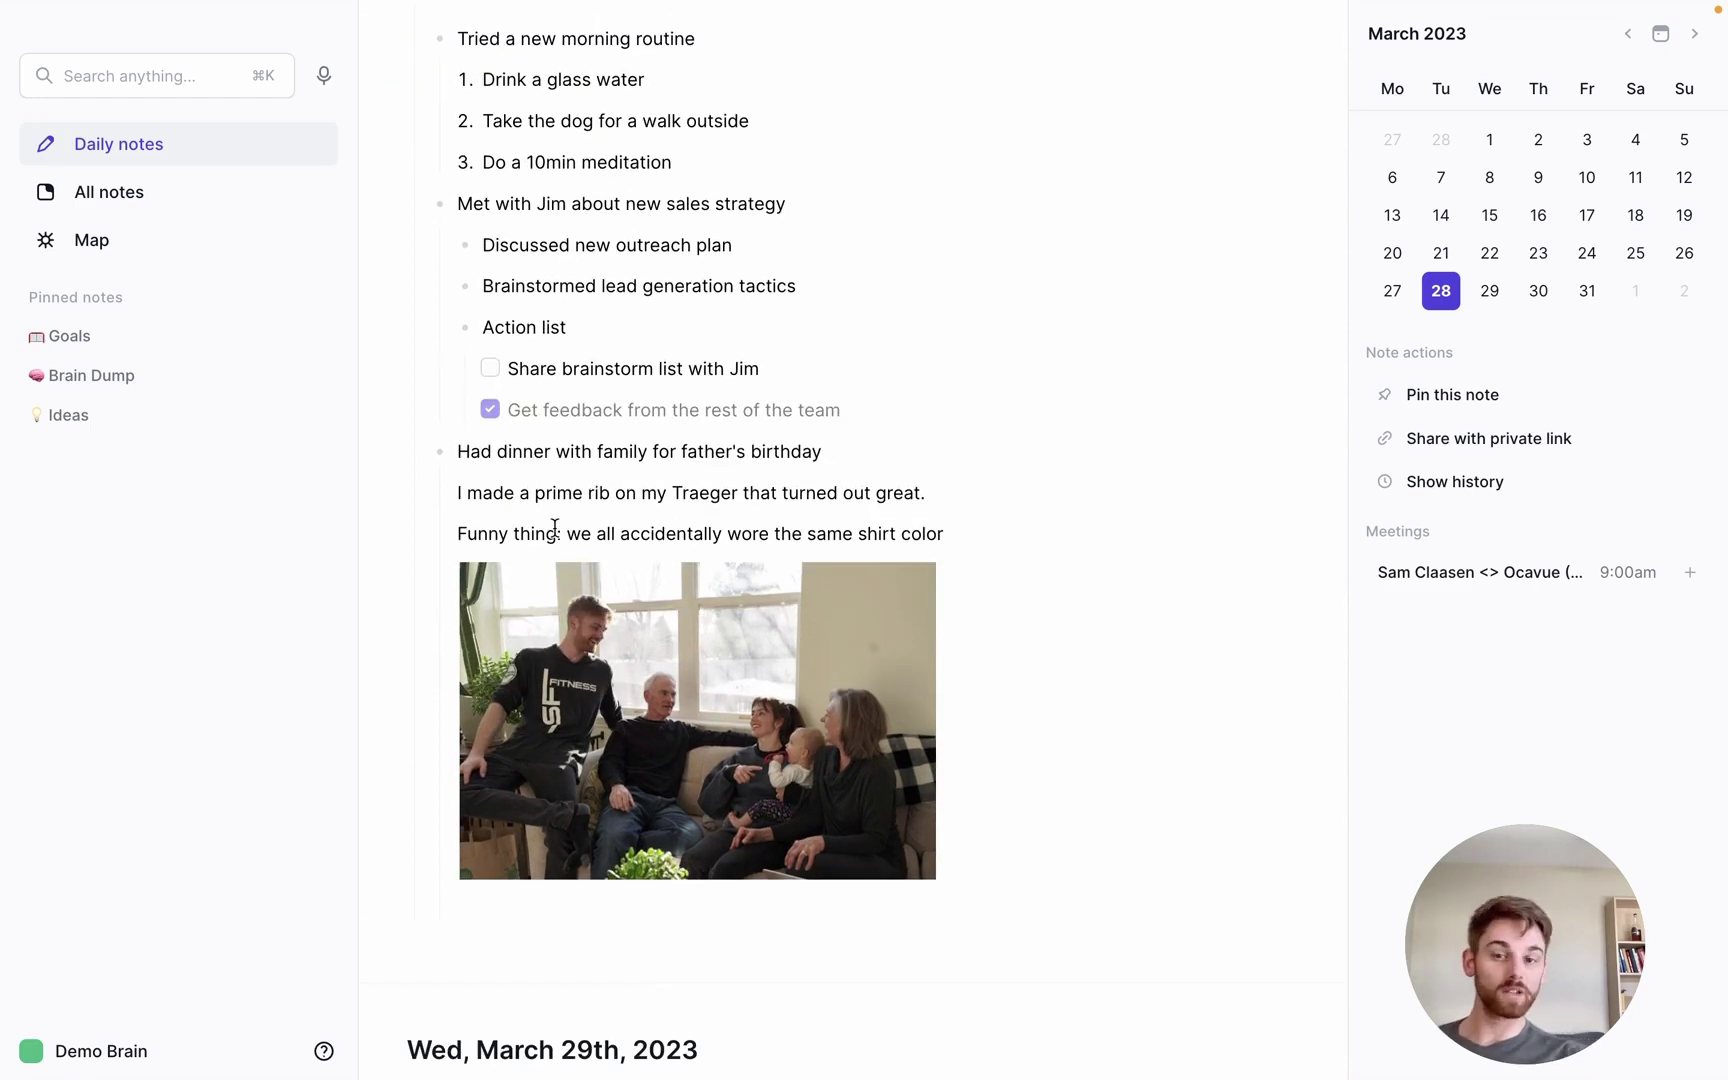
left_click(441, 453)
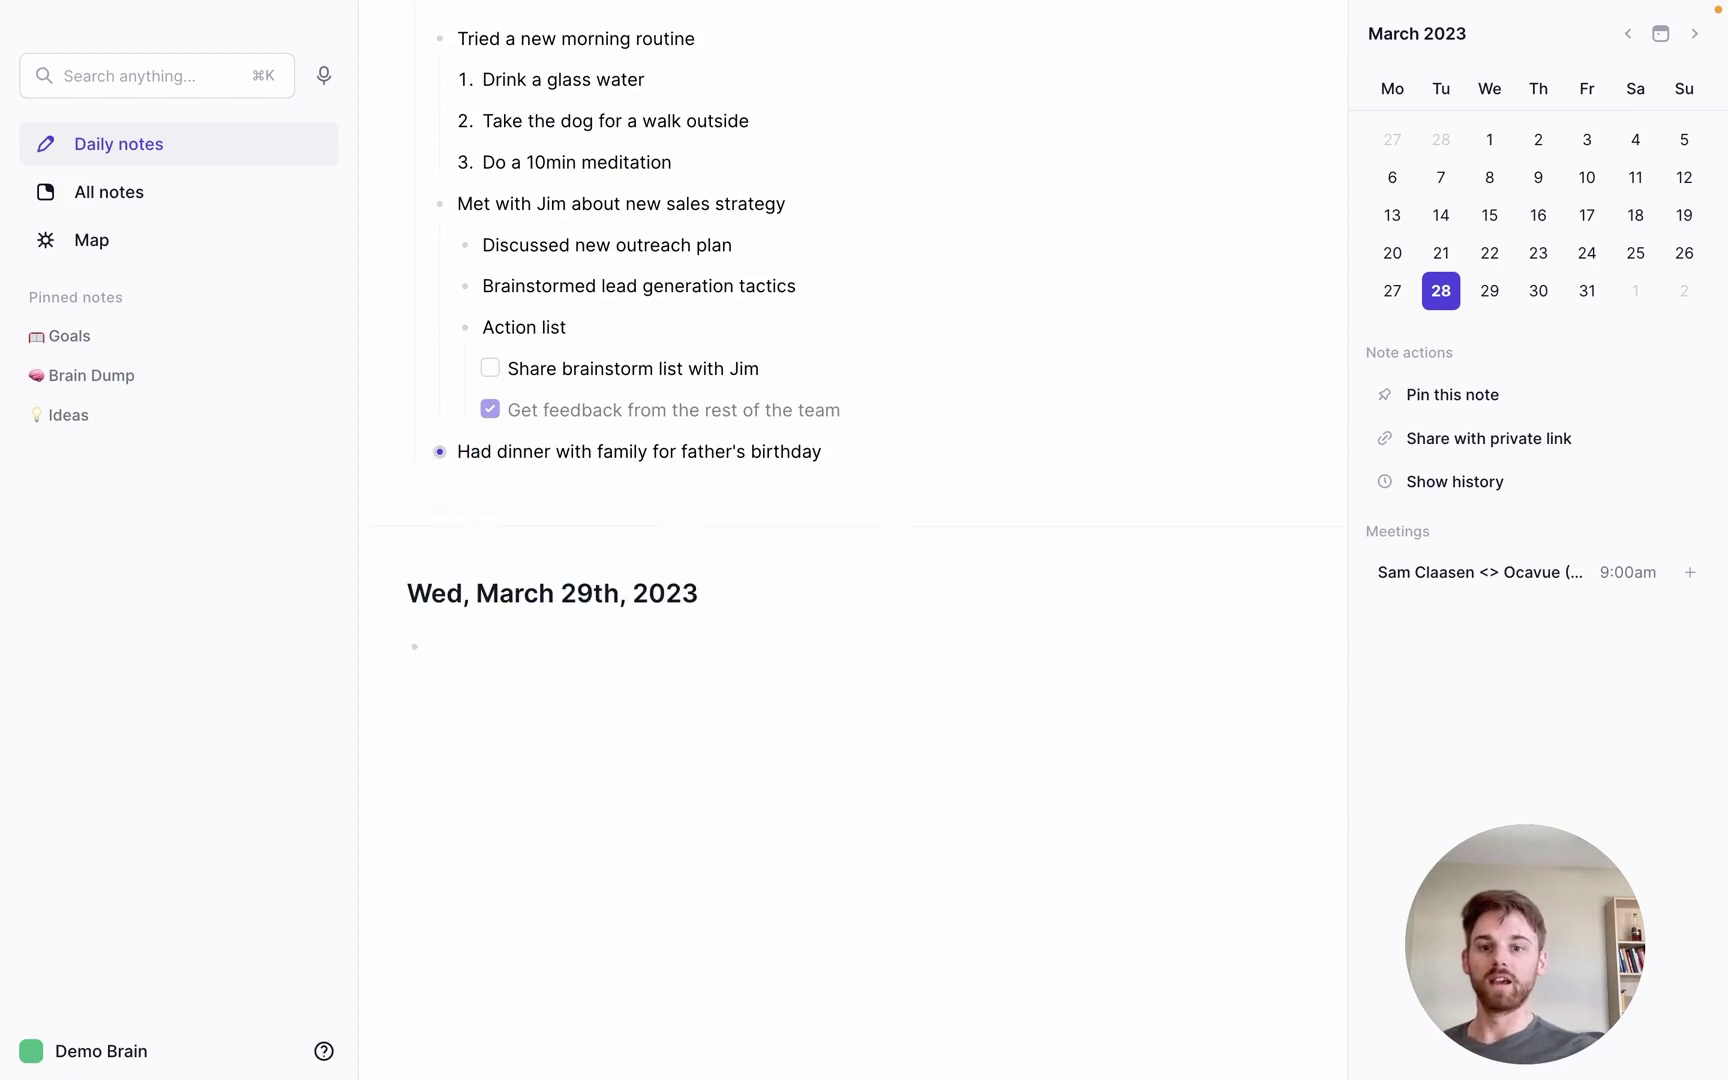
scroll(467, 418, "up", 3)
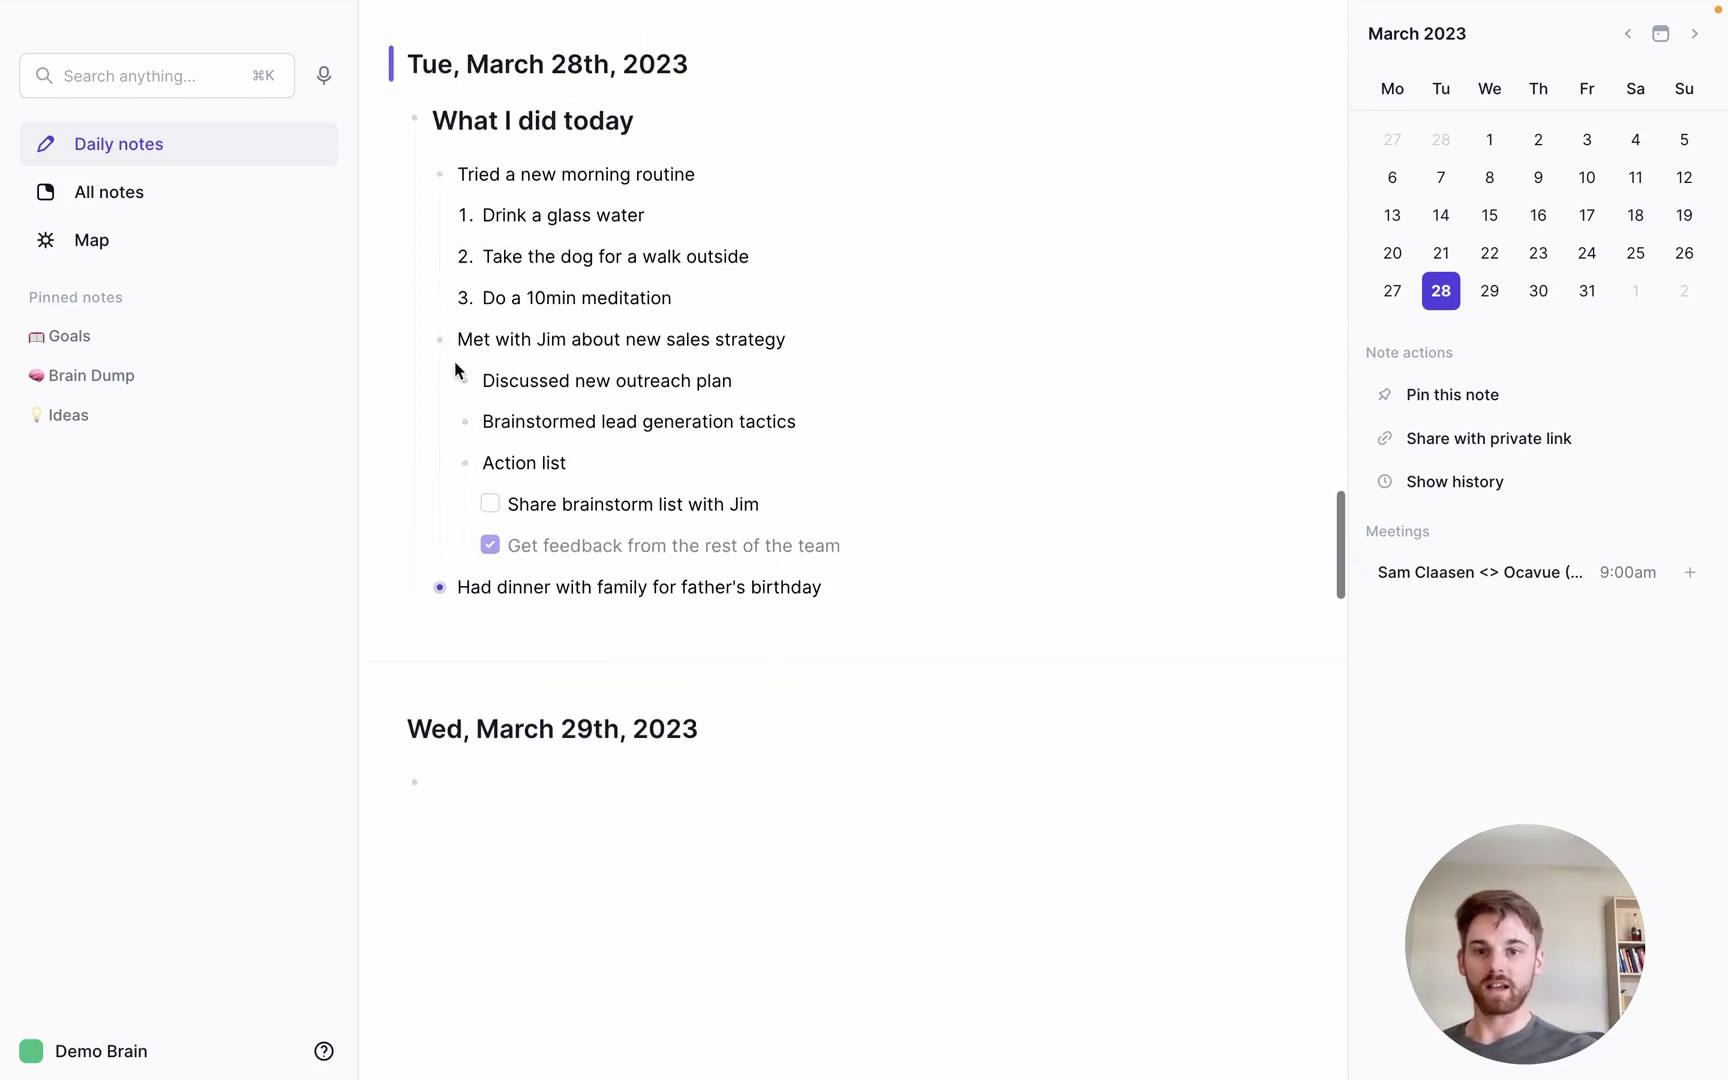
left_click(440, 345)
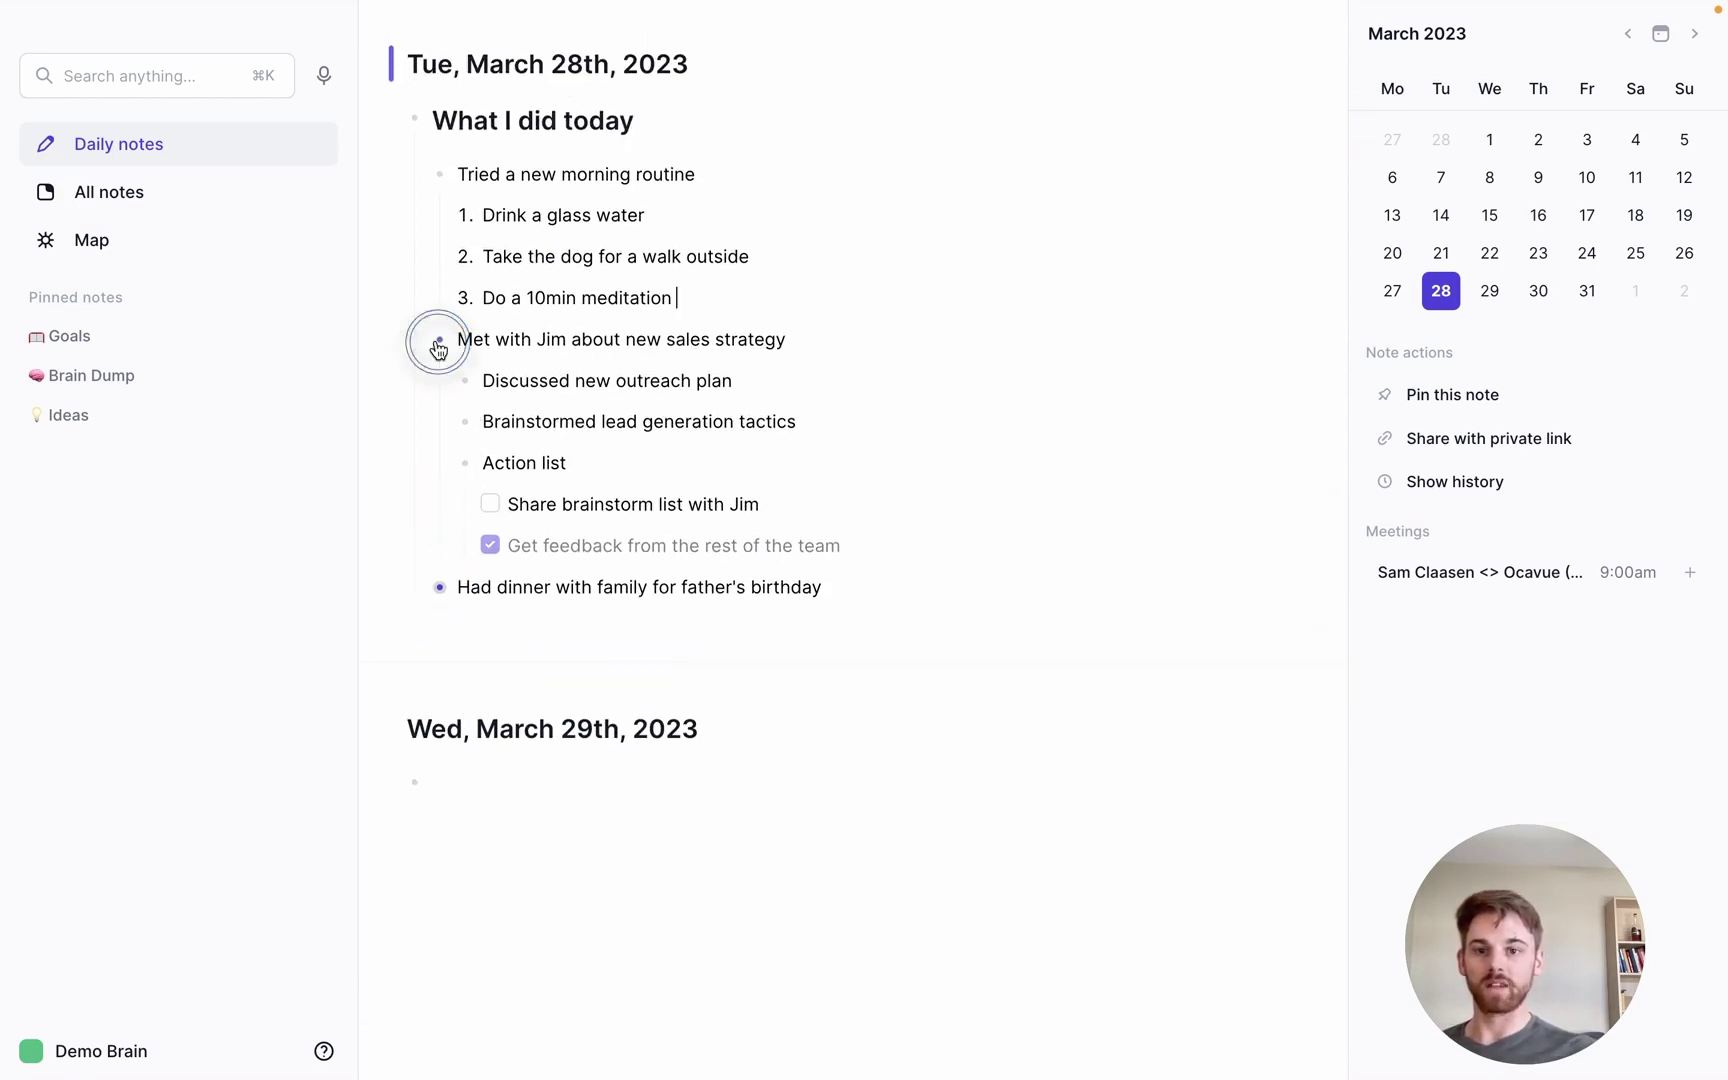
left_click(442, 177)
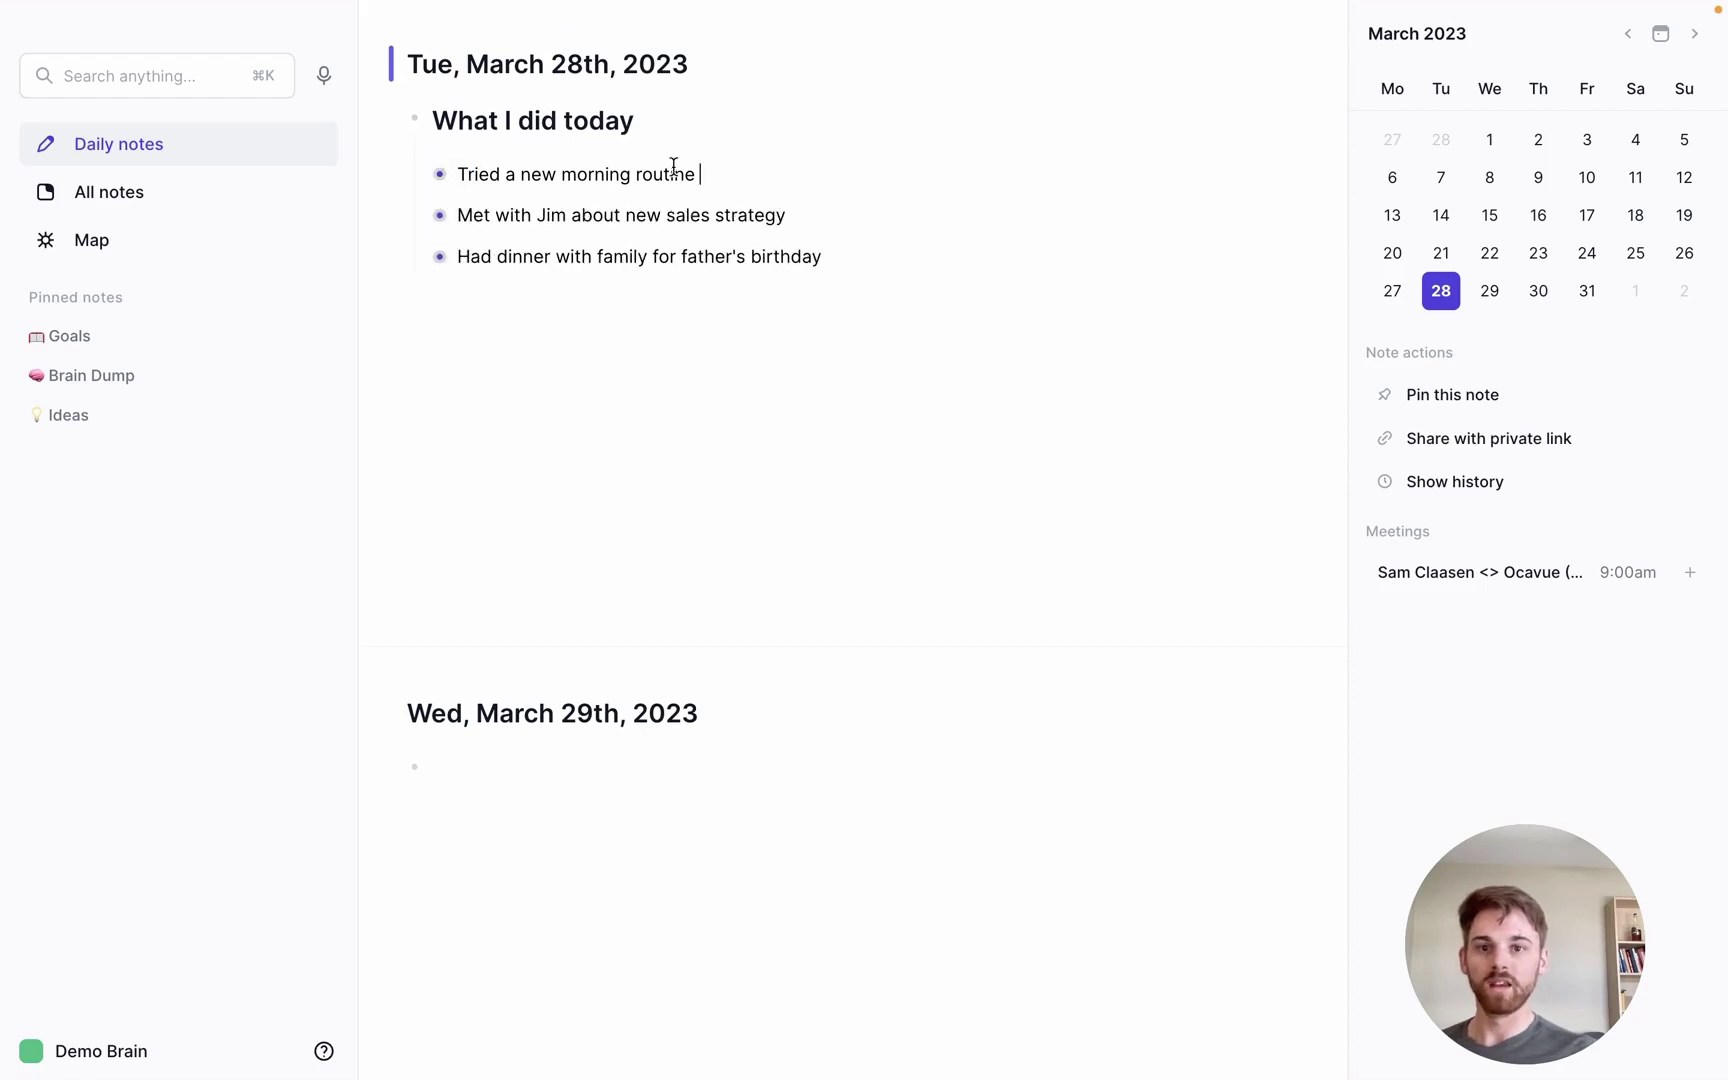
left_click(440, 174)
left_click(440, 340)
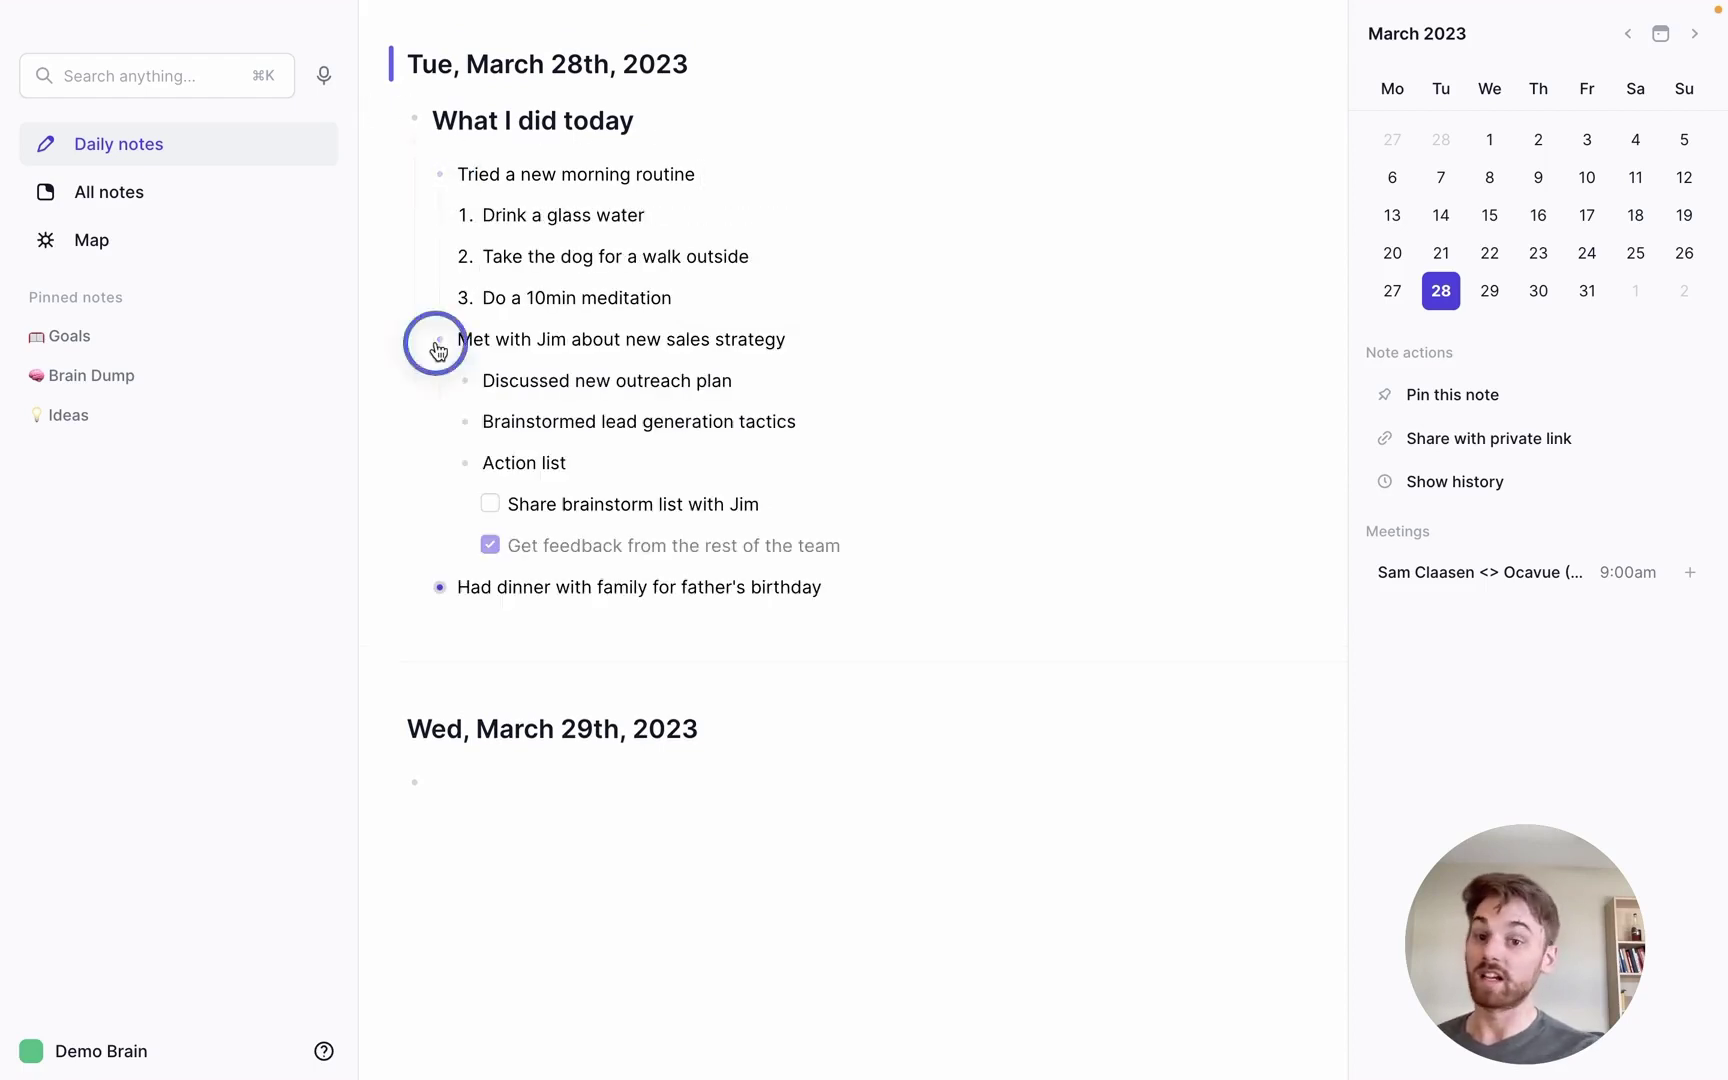
left_click(440, 588)
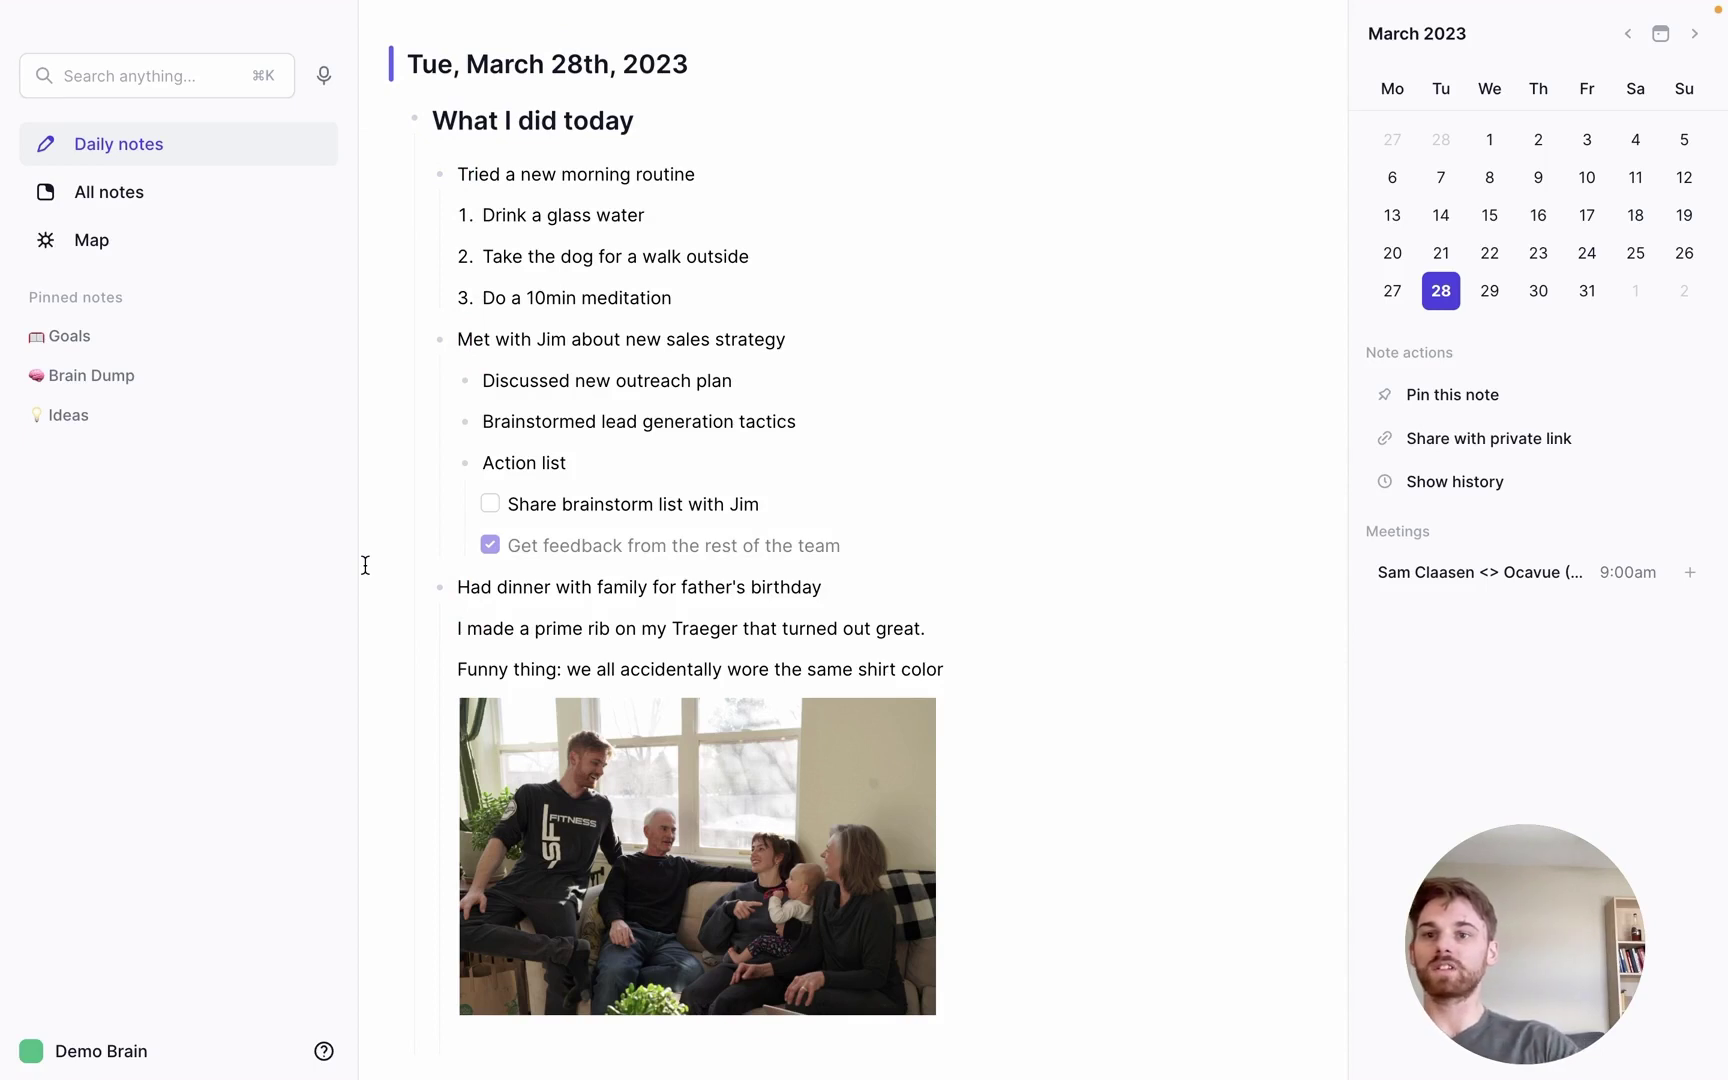
Collapse the Met with Jim entry's notes using the collapse shortcut.
left_click(566, 339)
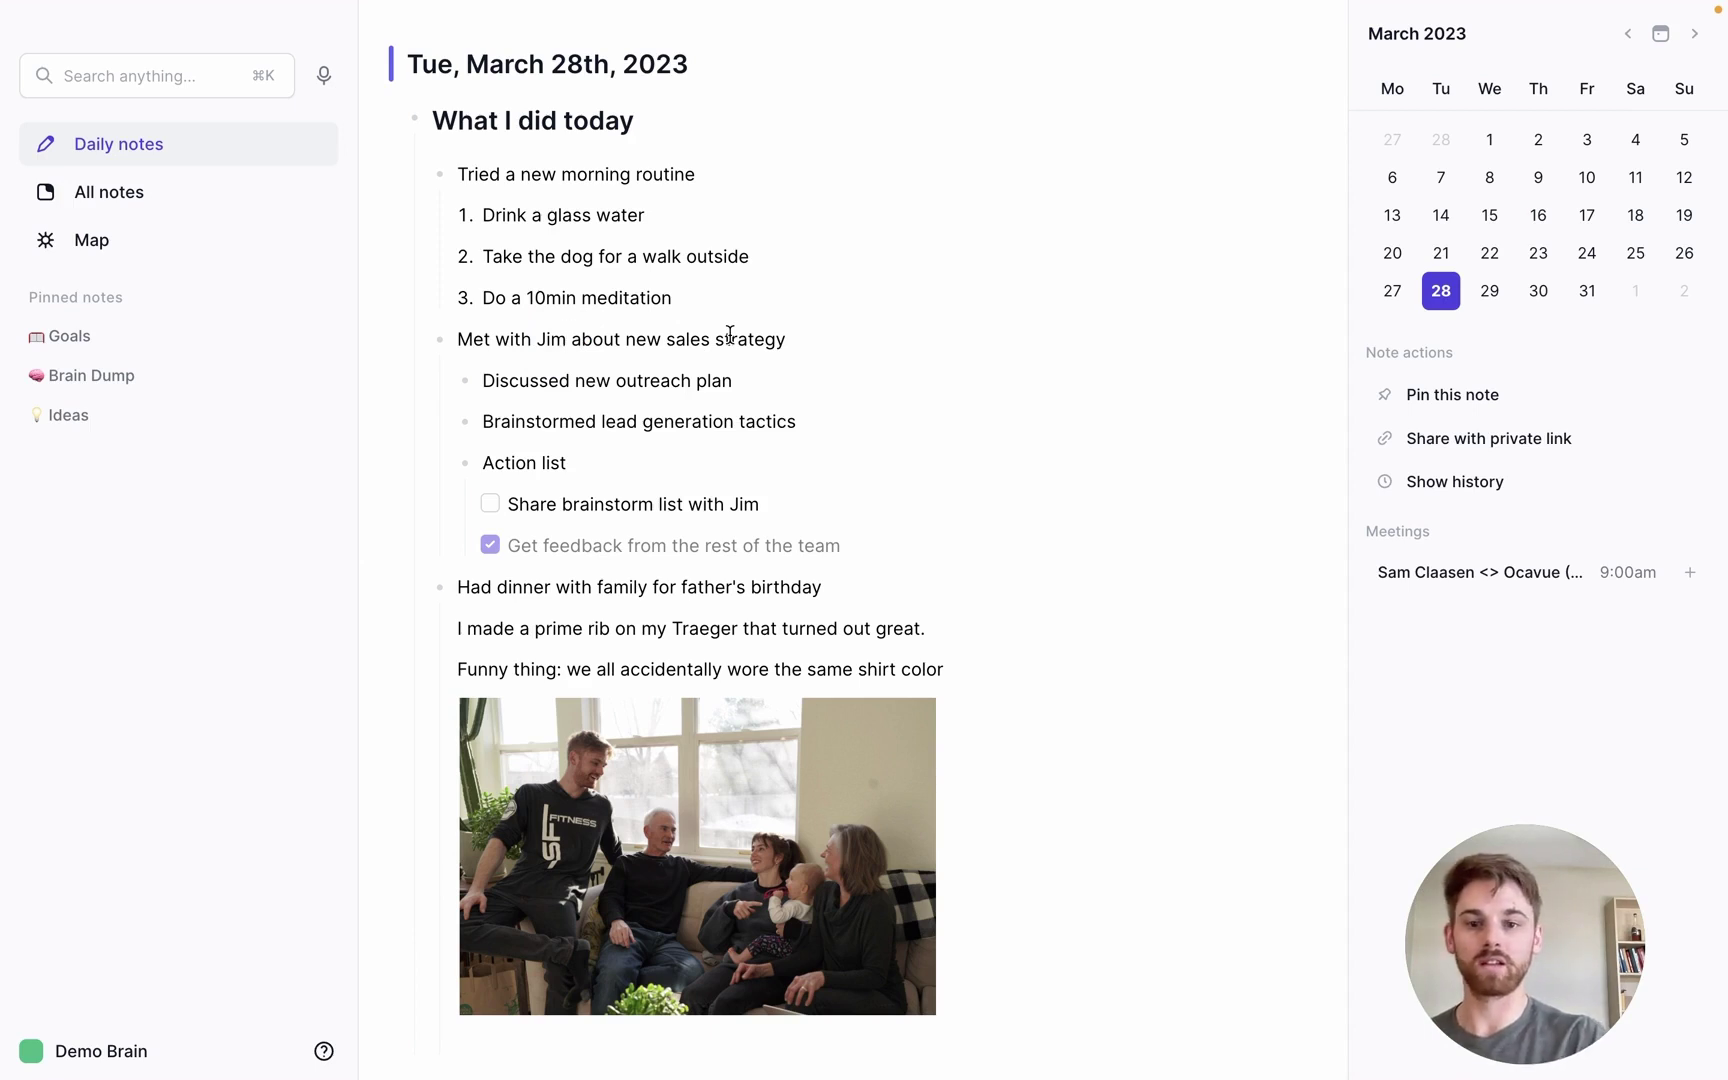
key("super+Up")
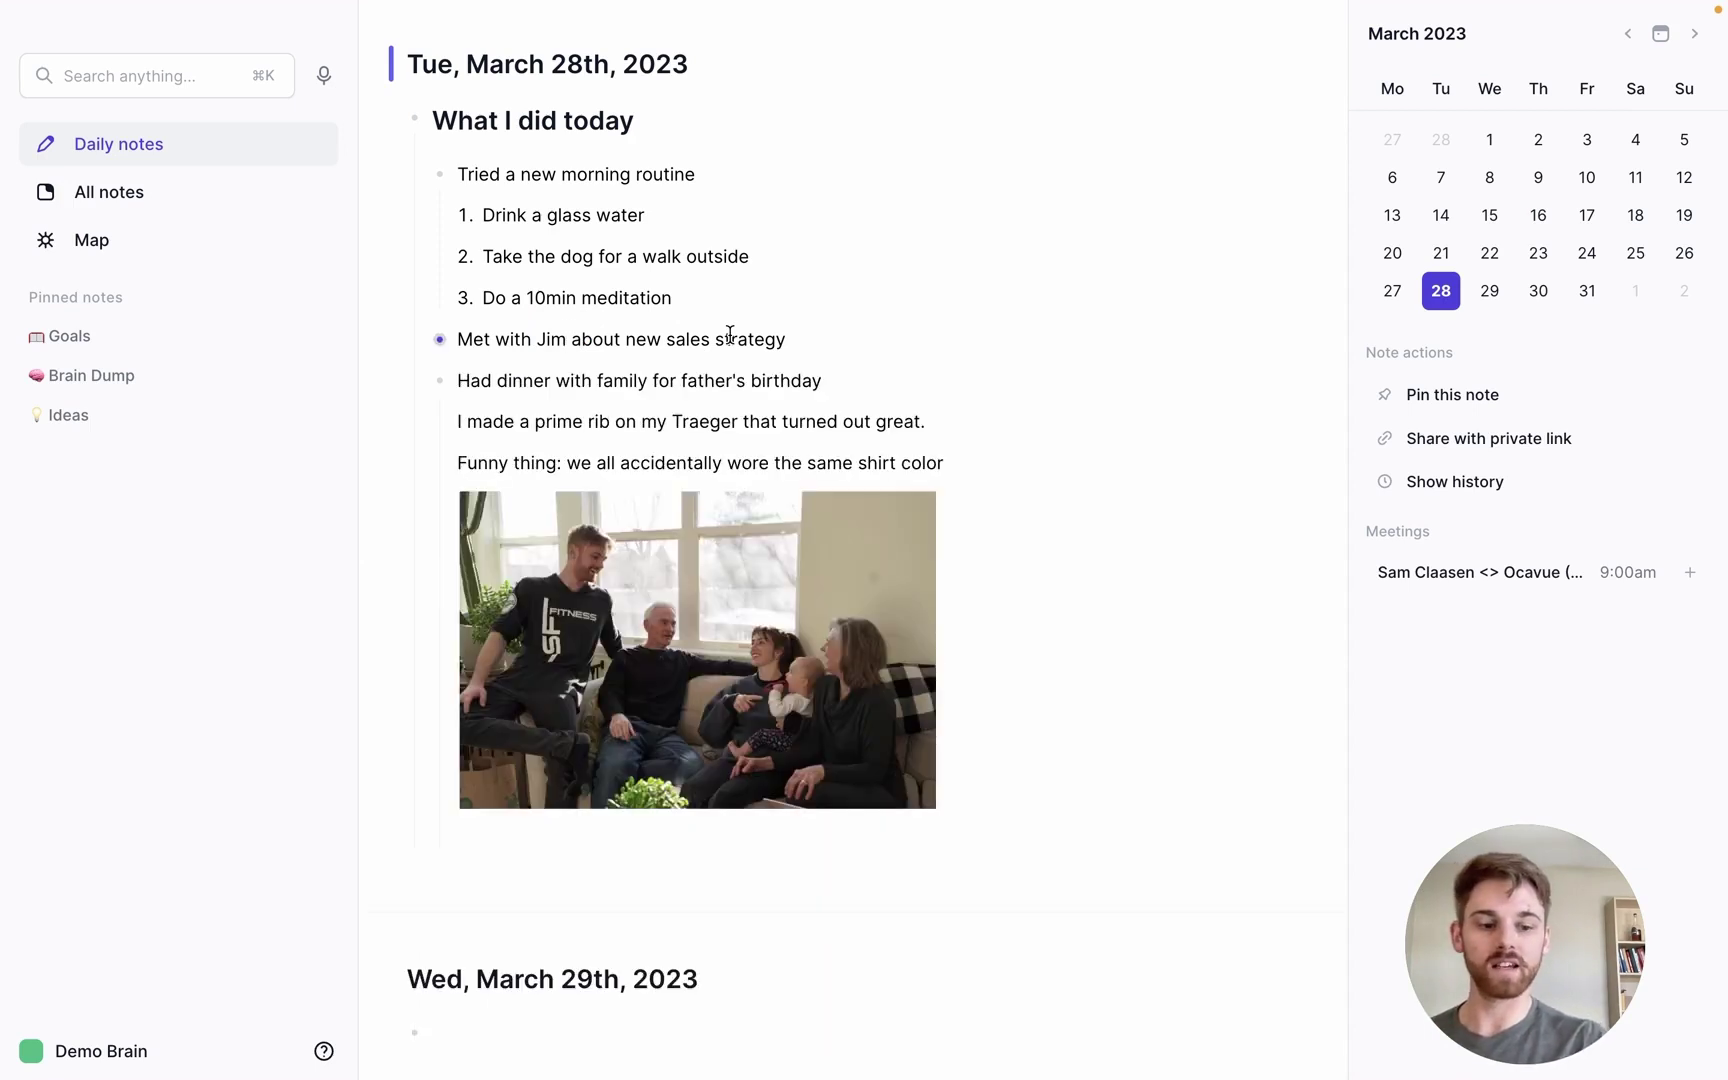
key("super+Down")
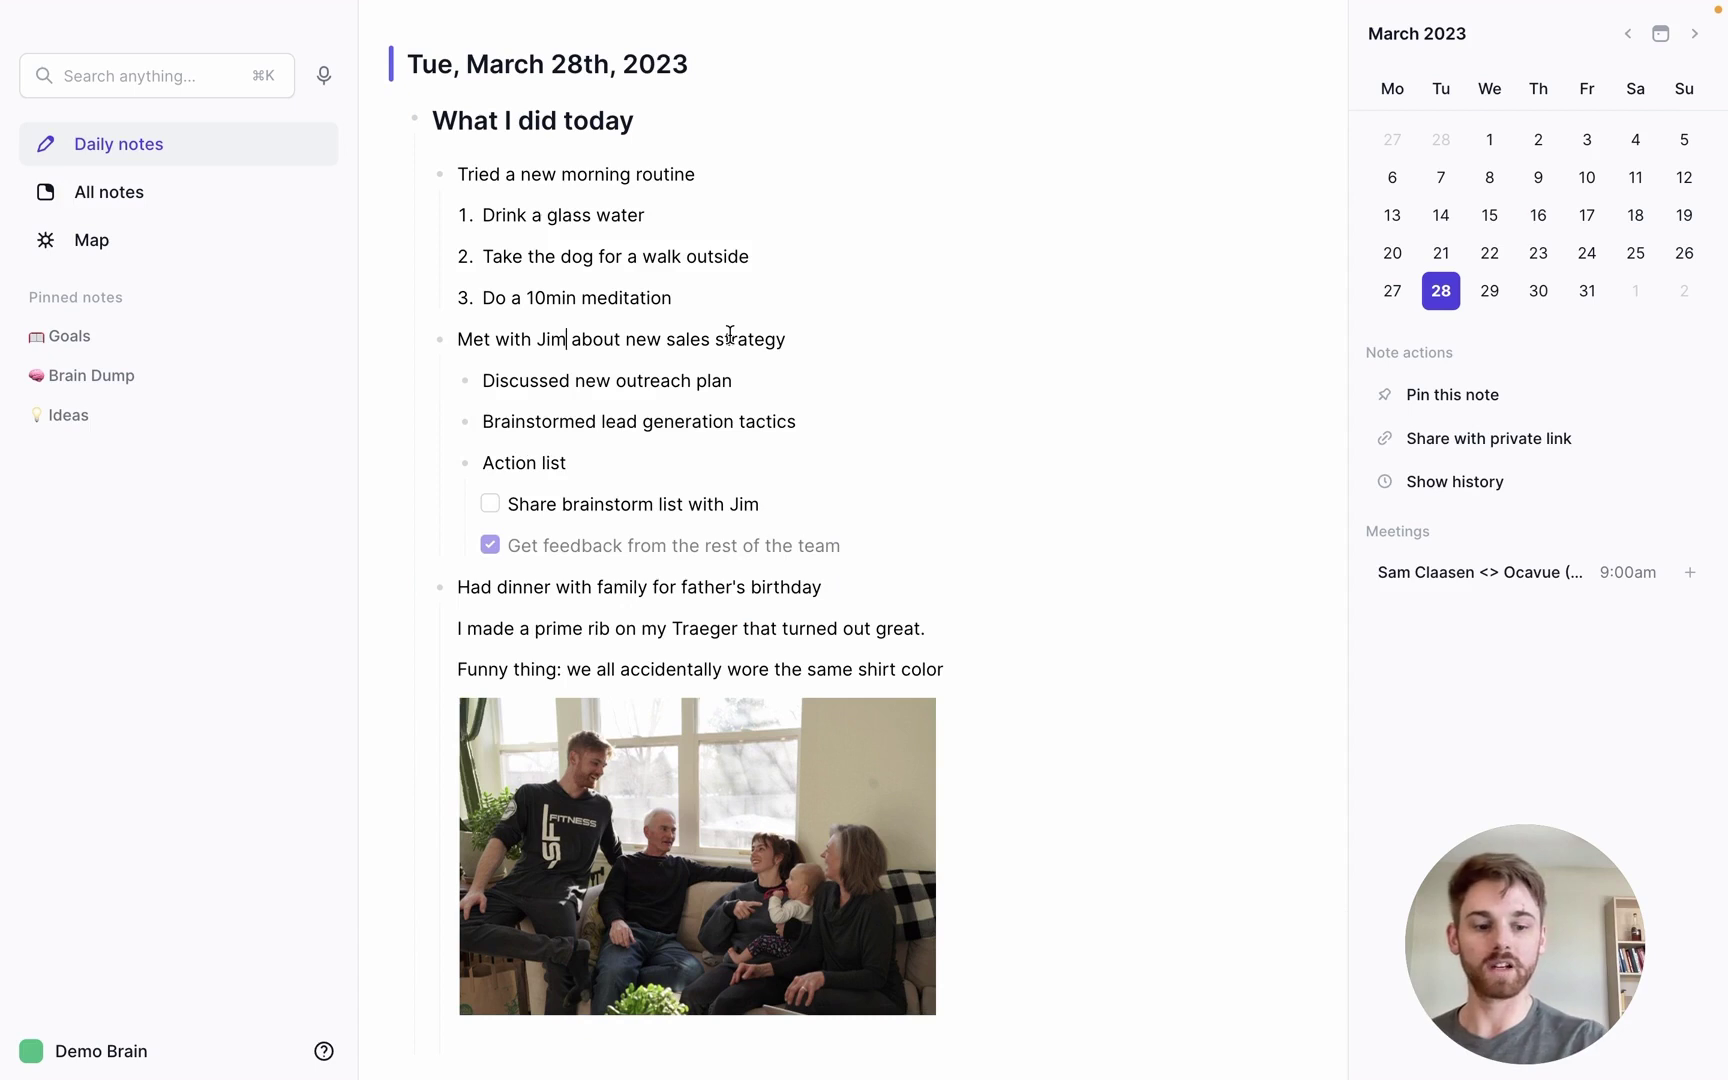
key("super+Up")
key("super+Down")
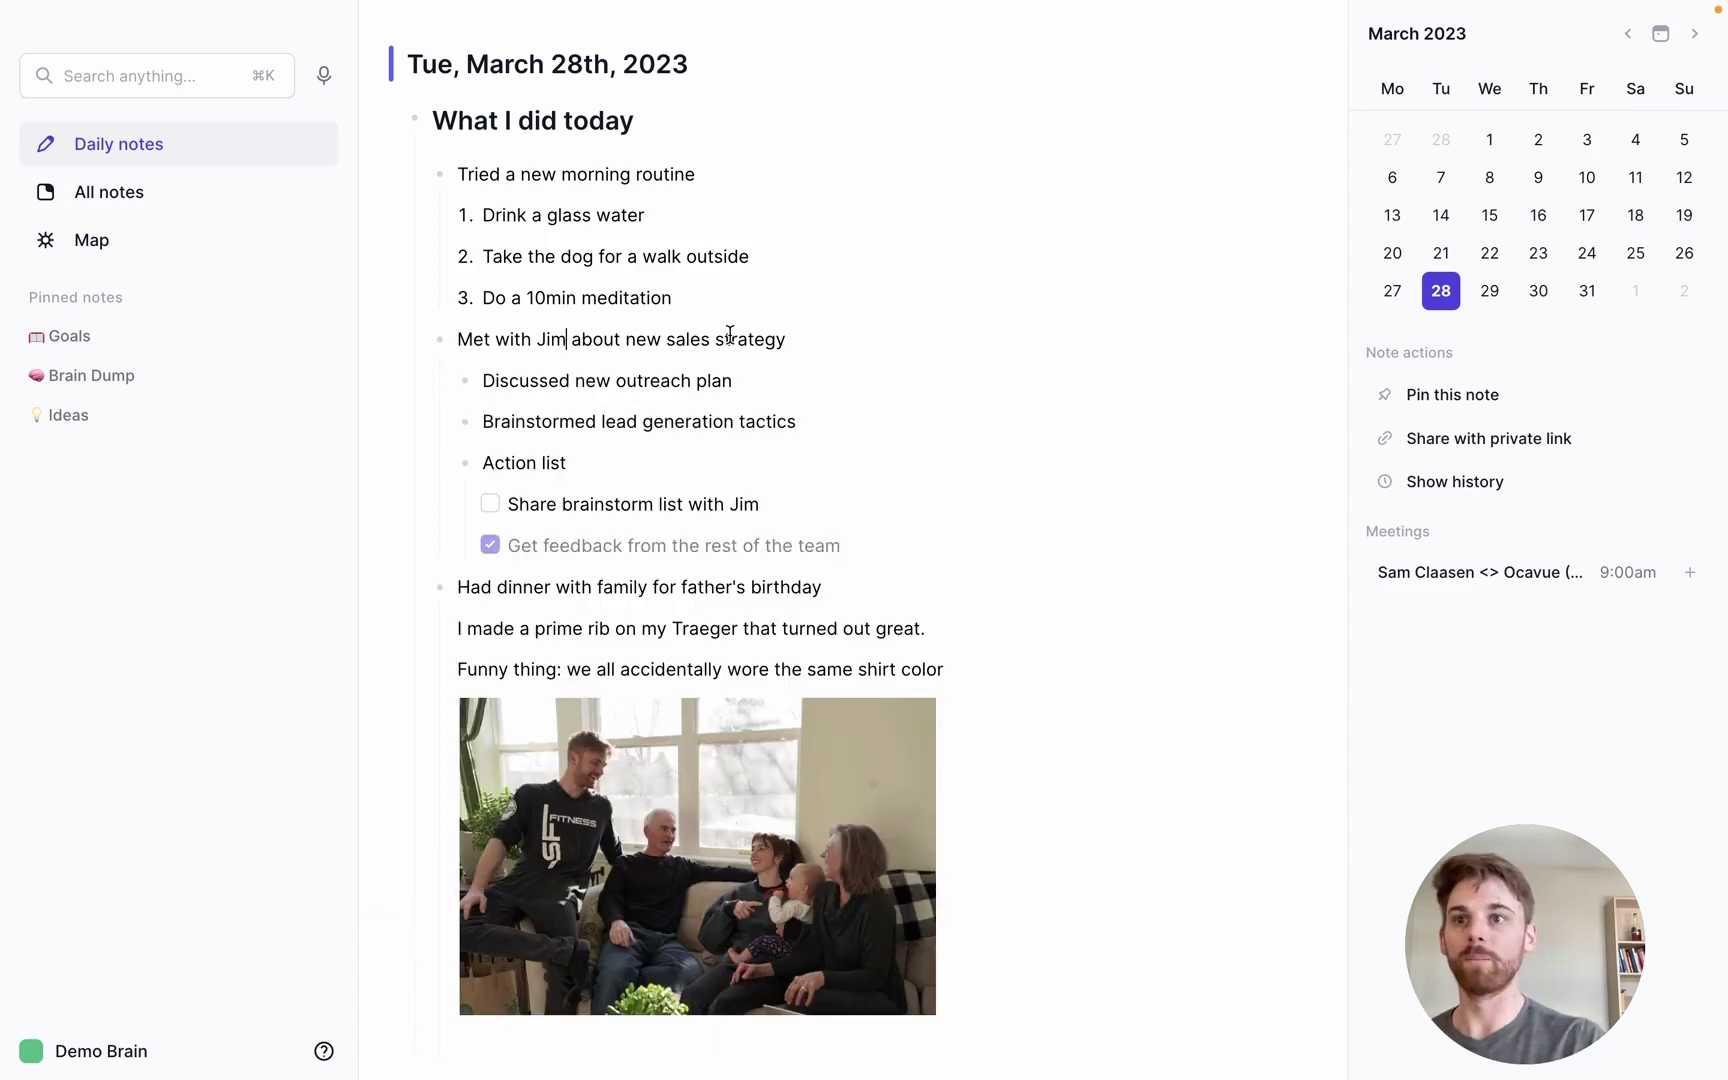
key("super+Up")
Collapse the morning routine and family dinner entries, leaving only the headings visible.
left_click(444, 180)
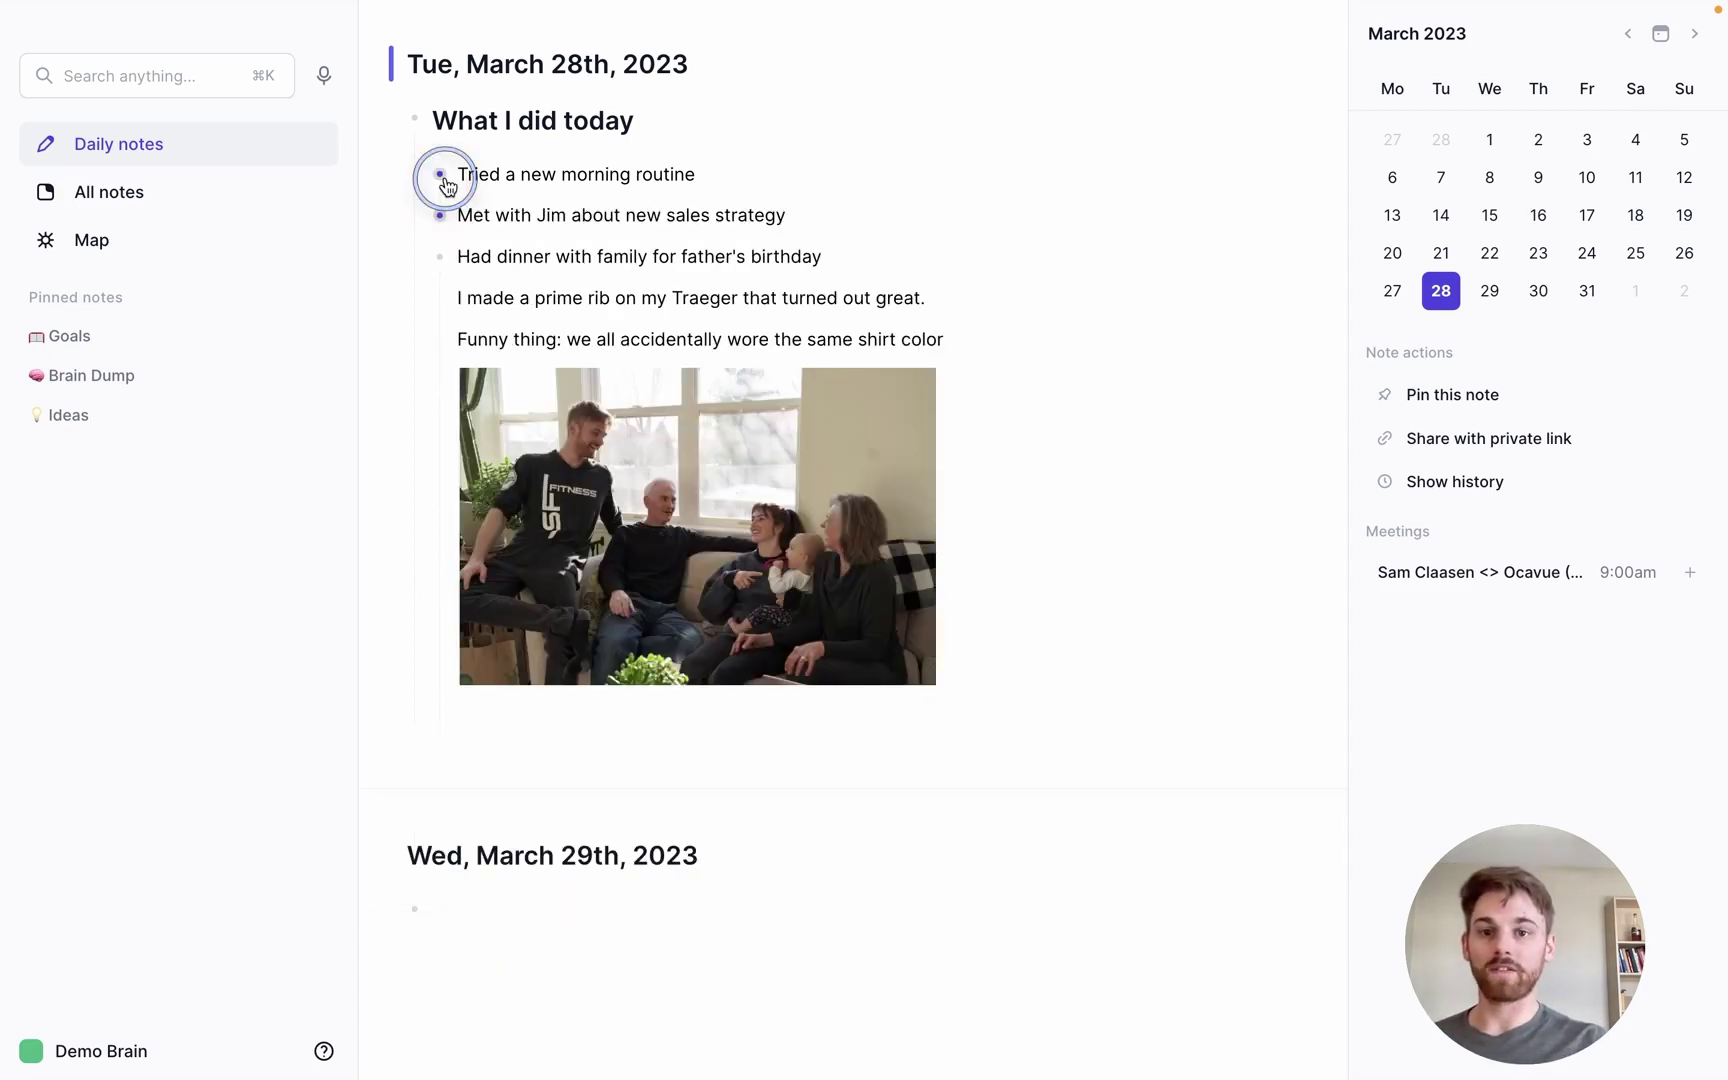
left_click(439, 258)
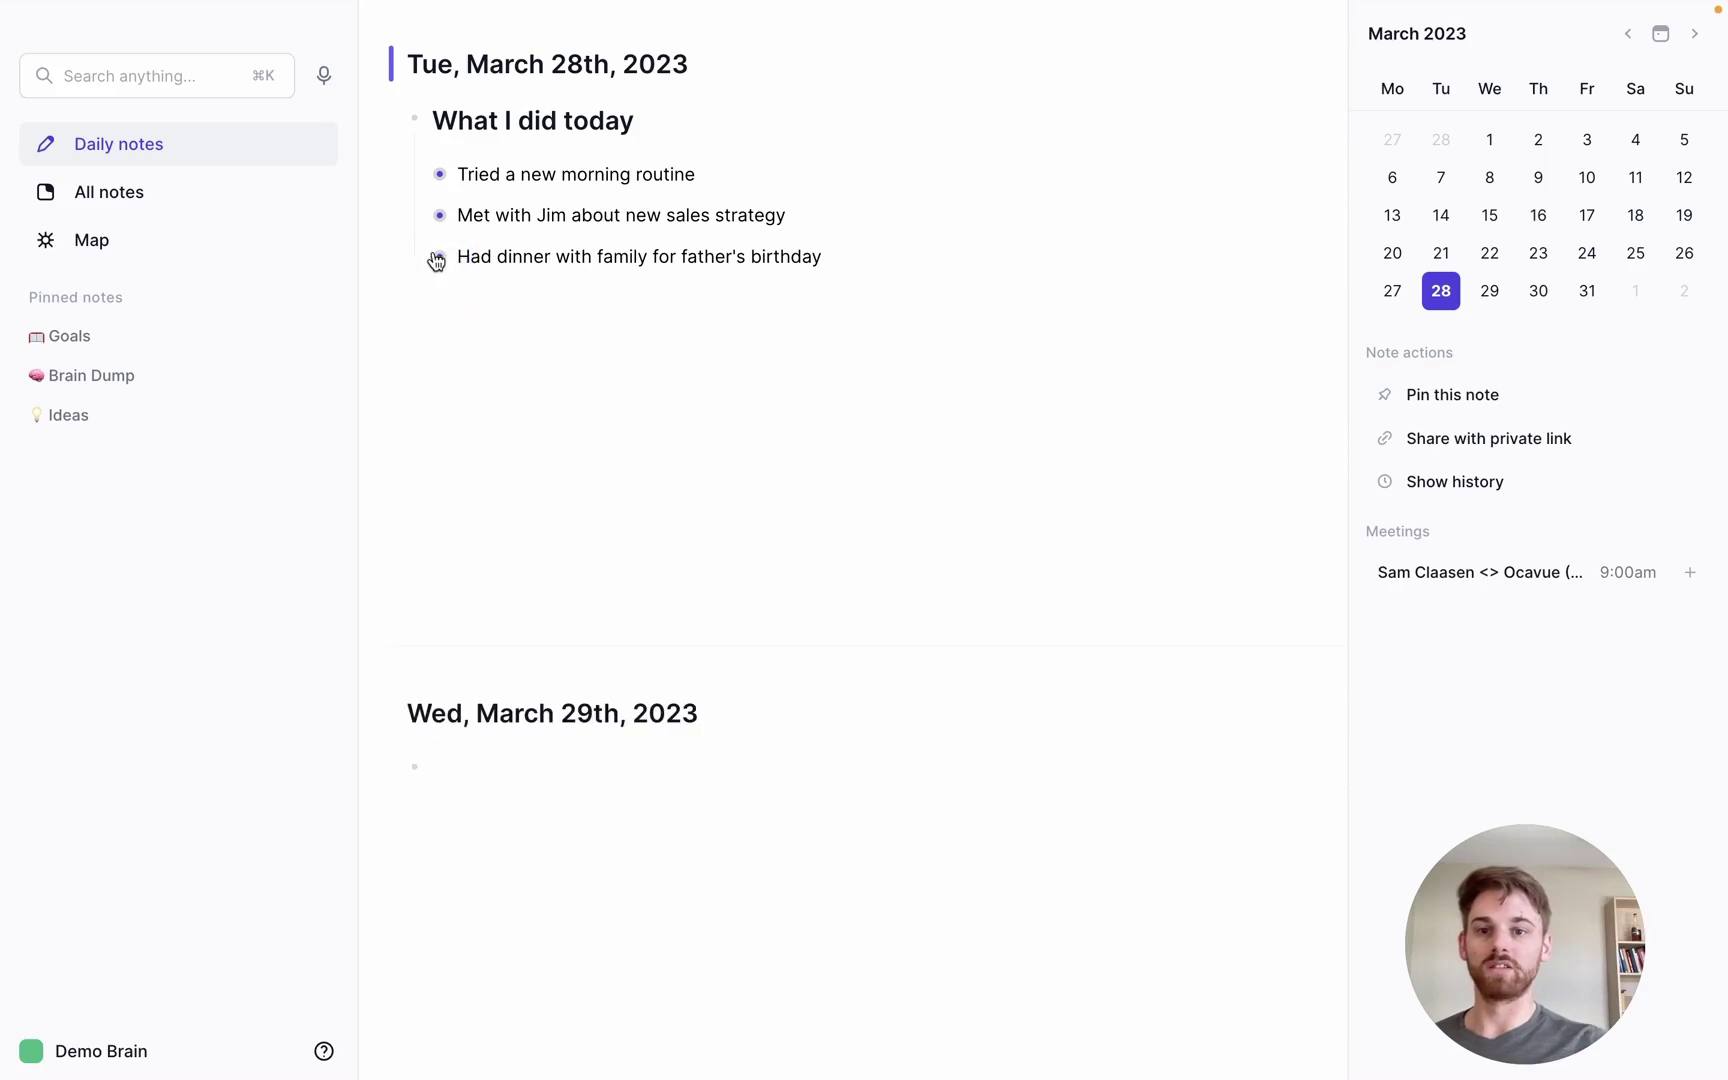
left_click(415, 118)
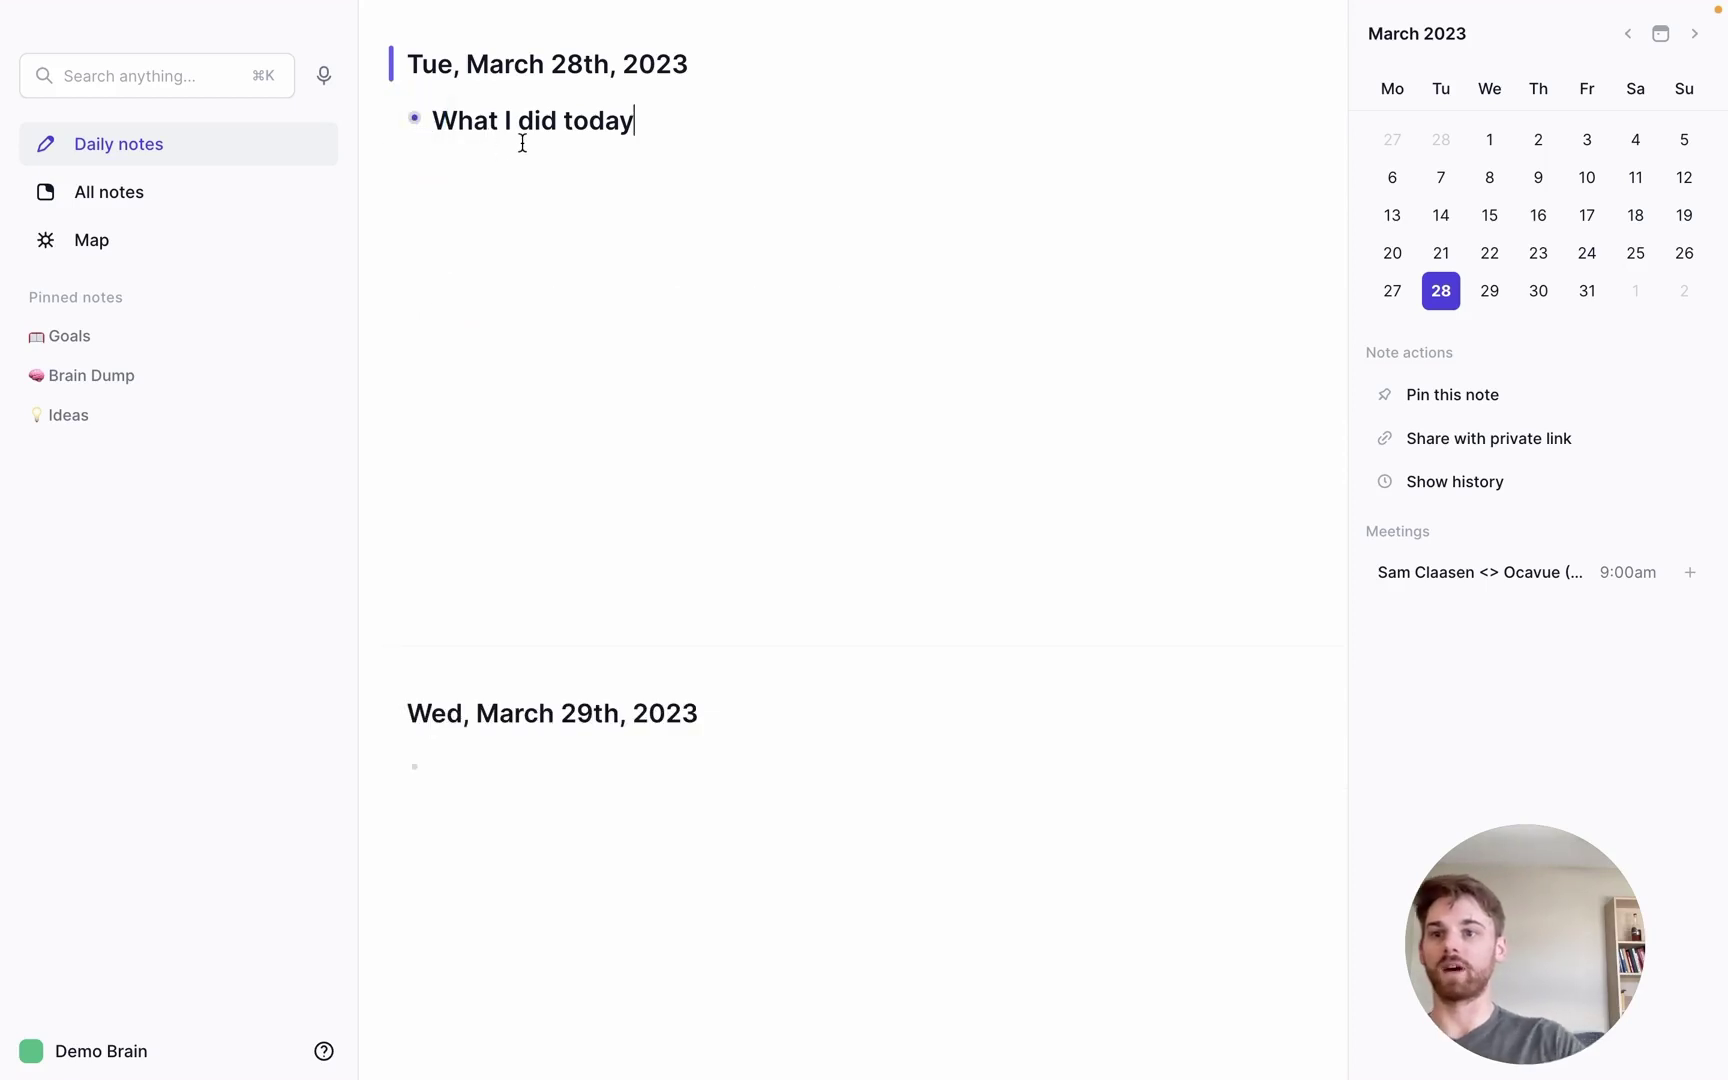
left_click(415, 120)
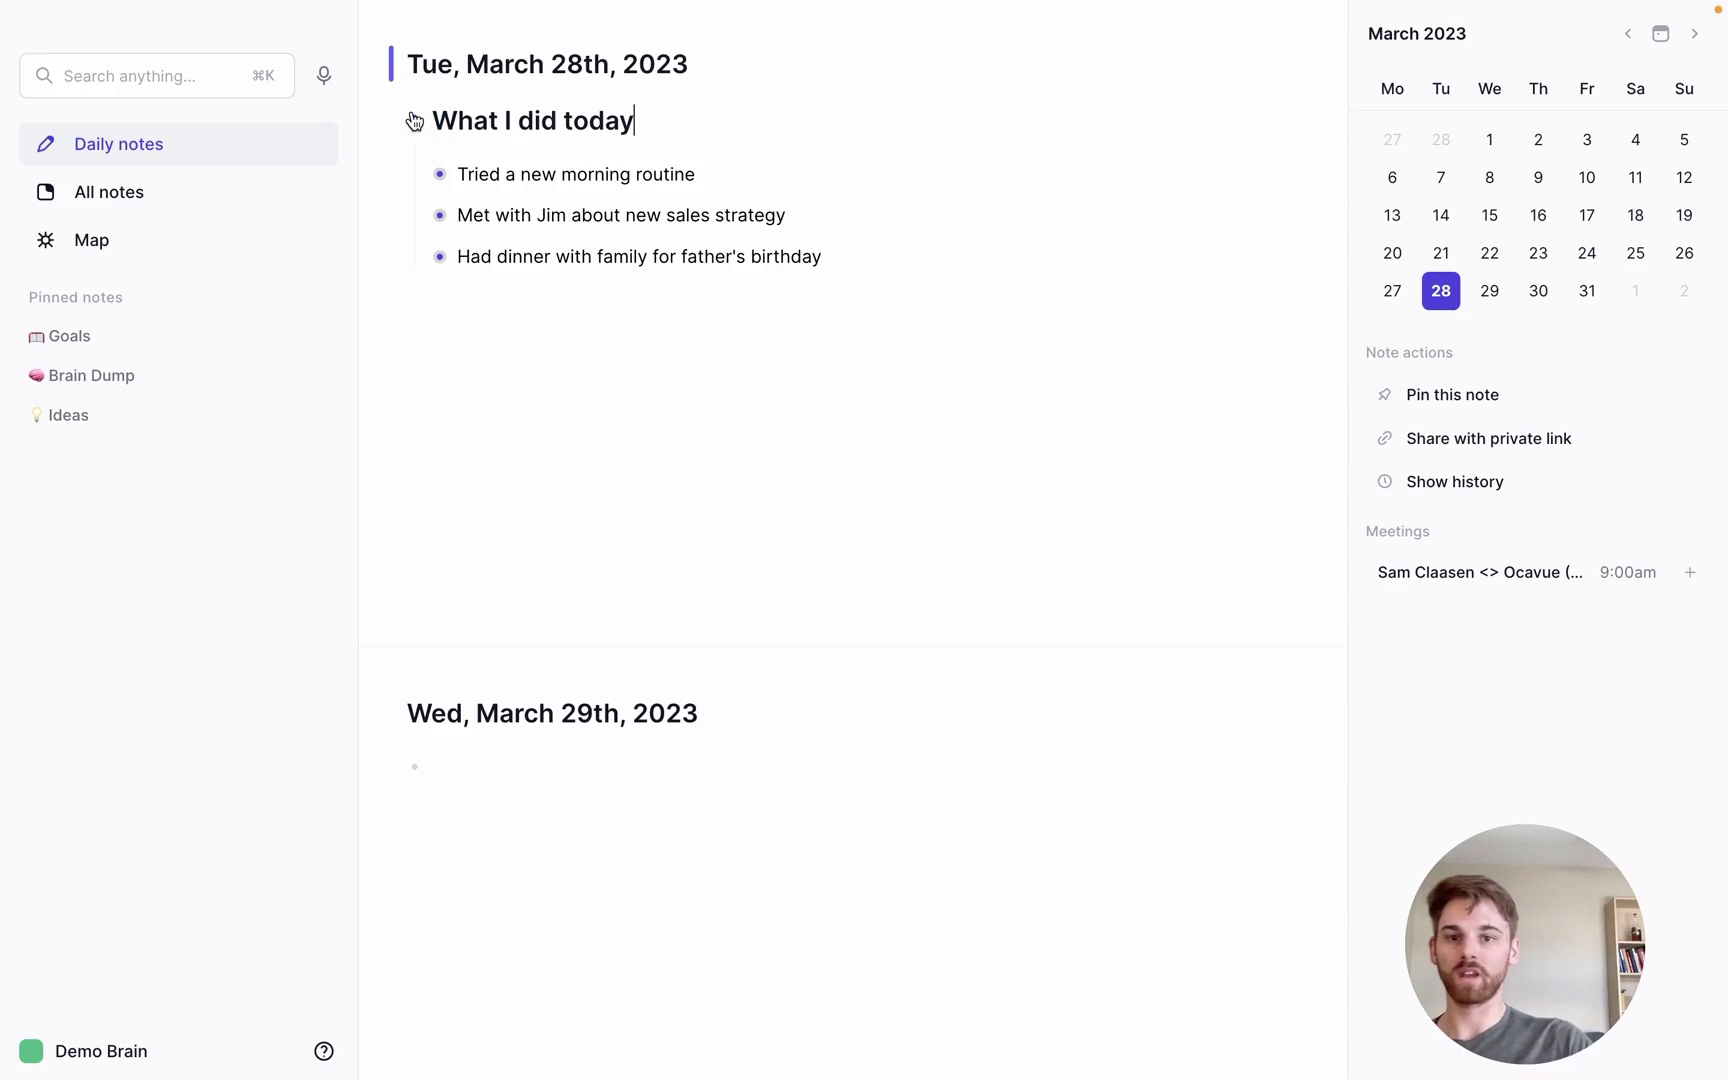
Replace 'dinner' with 'lunch' in the father's birthday entry.
left_click(490, 256)
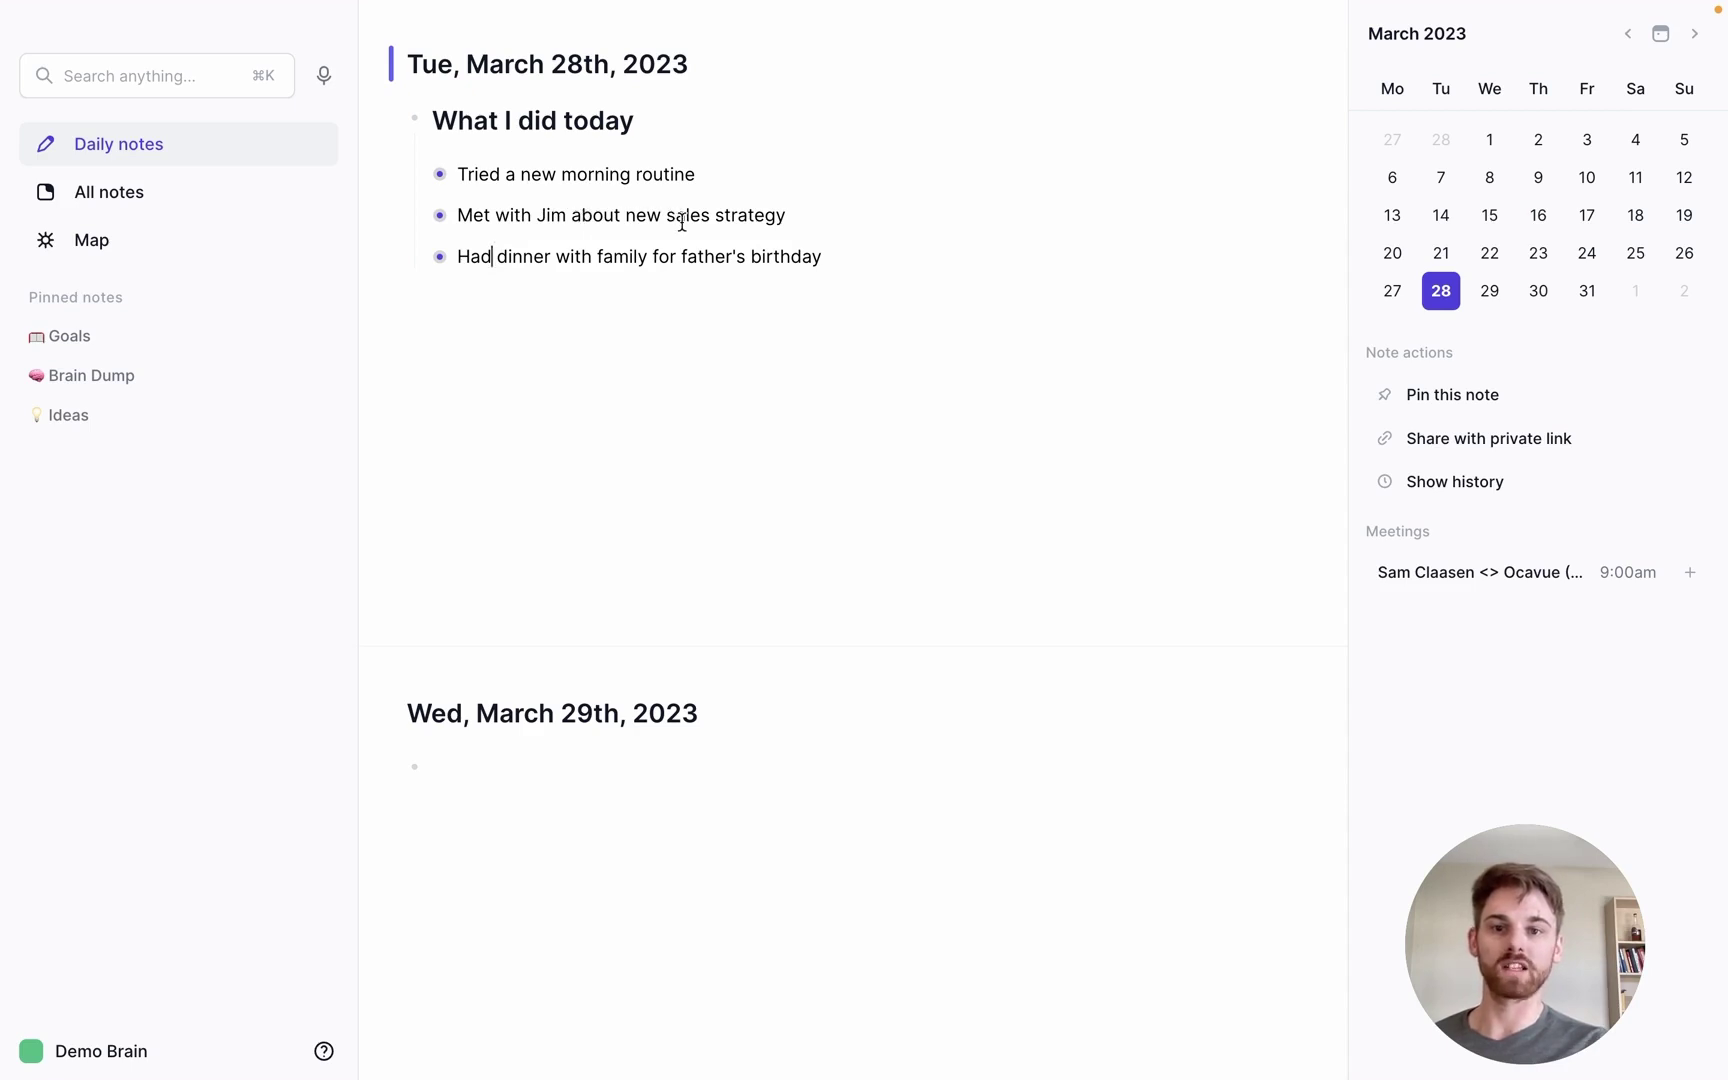
double_click(528, 262)
type("lunch")
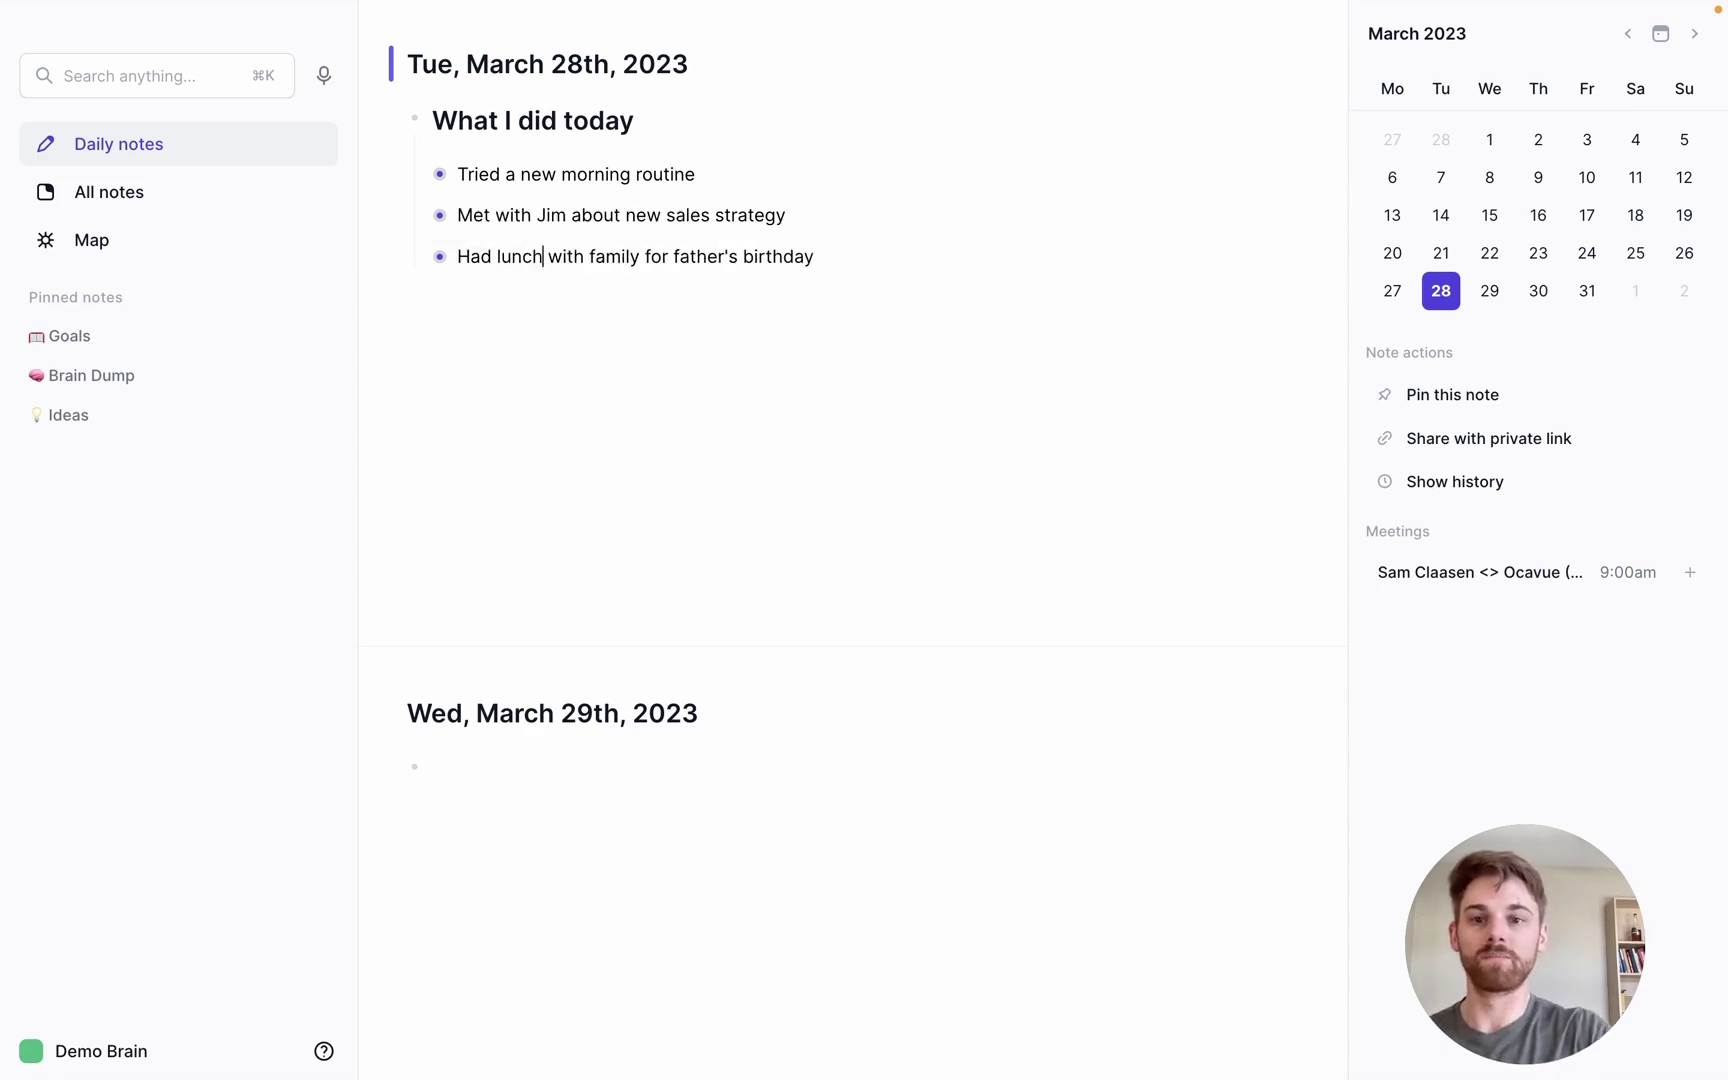
left_click(529, 262)
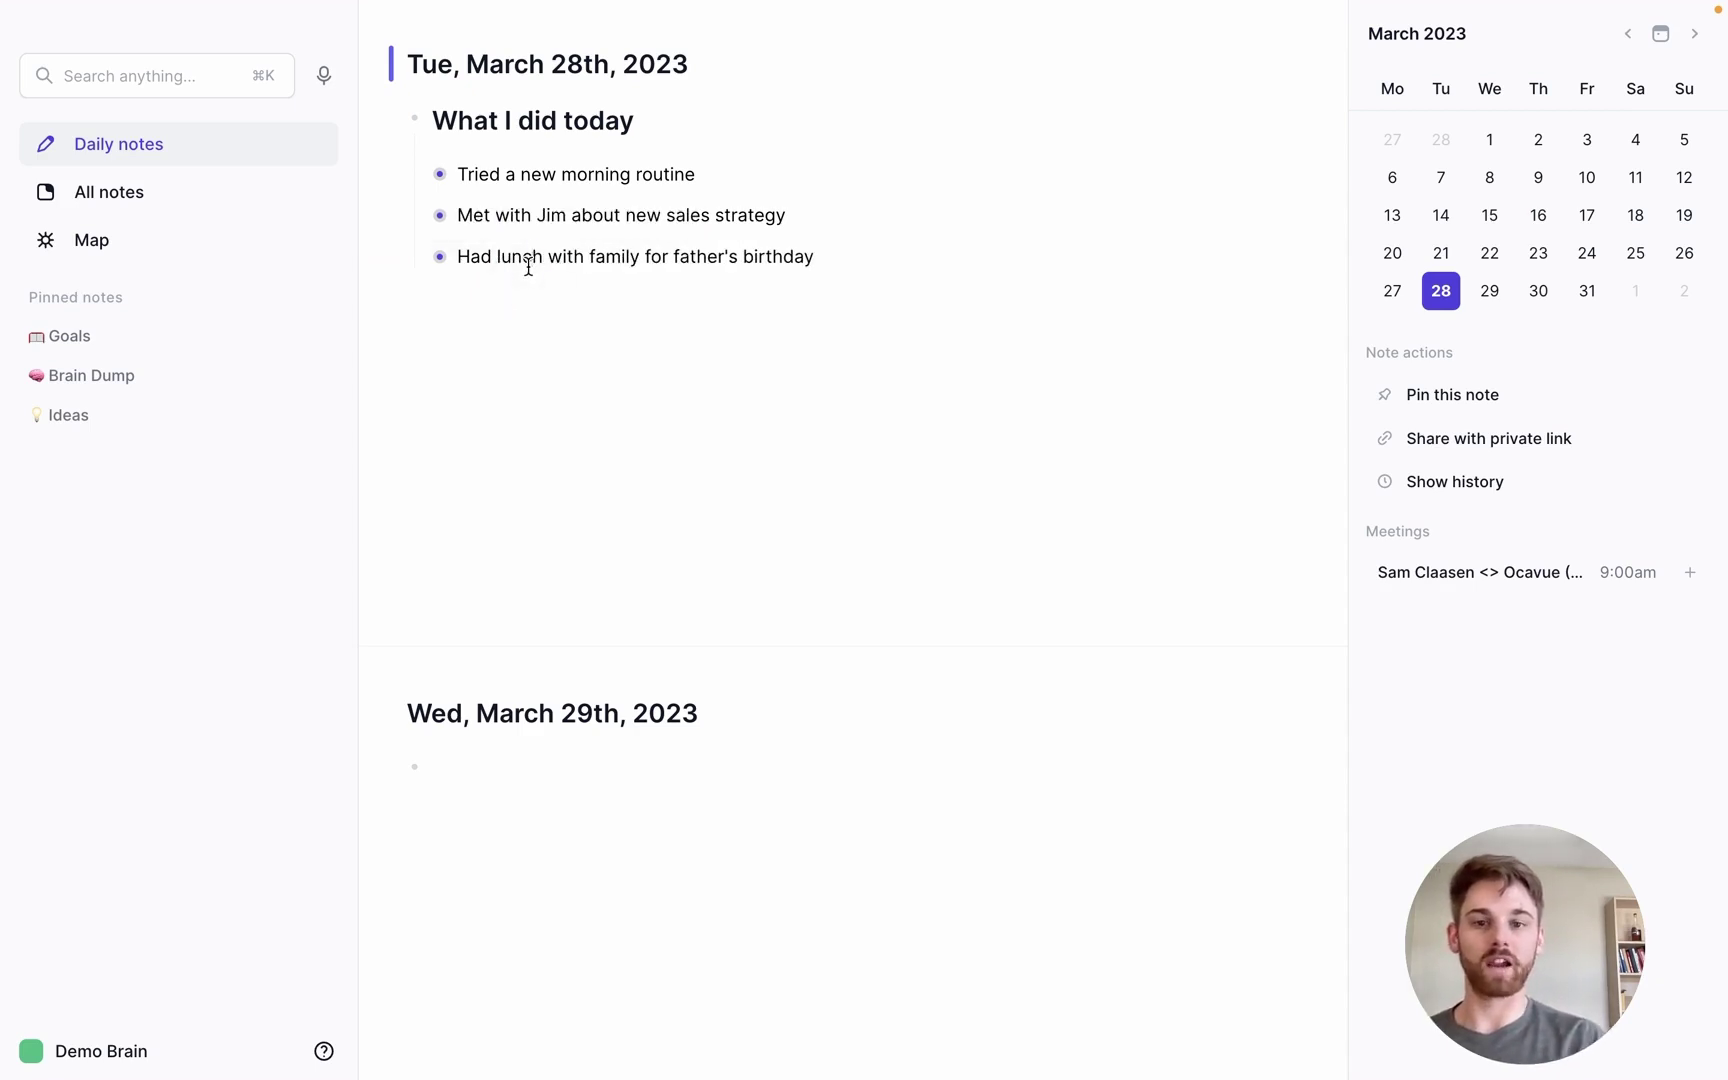
Move the lunch entry to the top of the list.
key("alt+shift+Up")
key("alt+shift+Up")
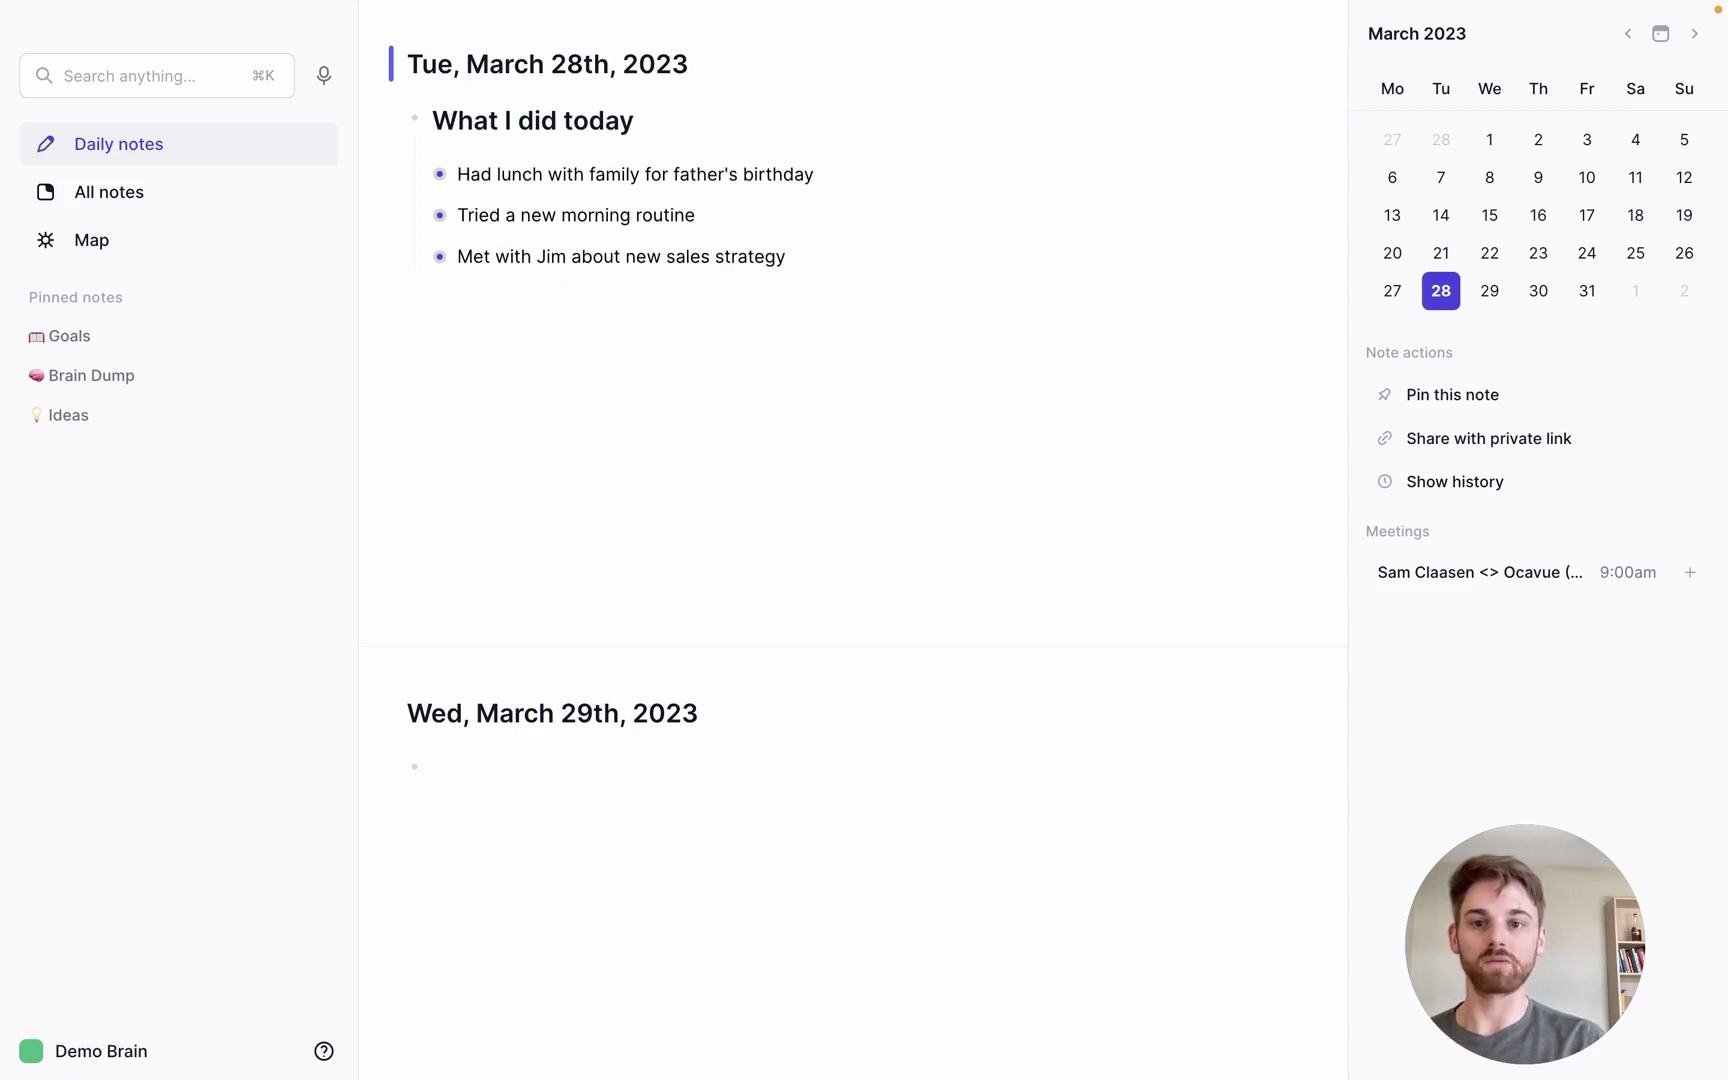
key("alt+shift+Down")
key("alt+shift+Down")
key("alt+shift+Up")
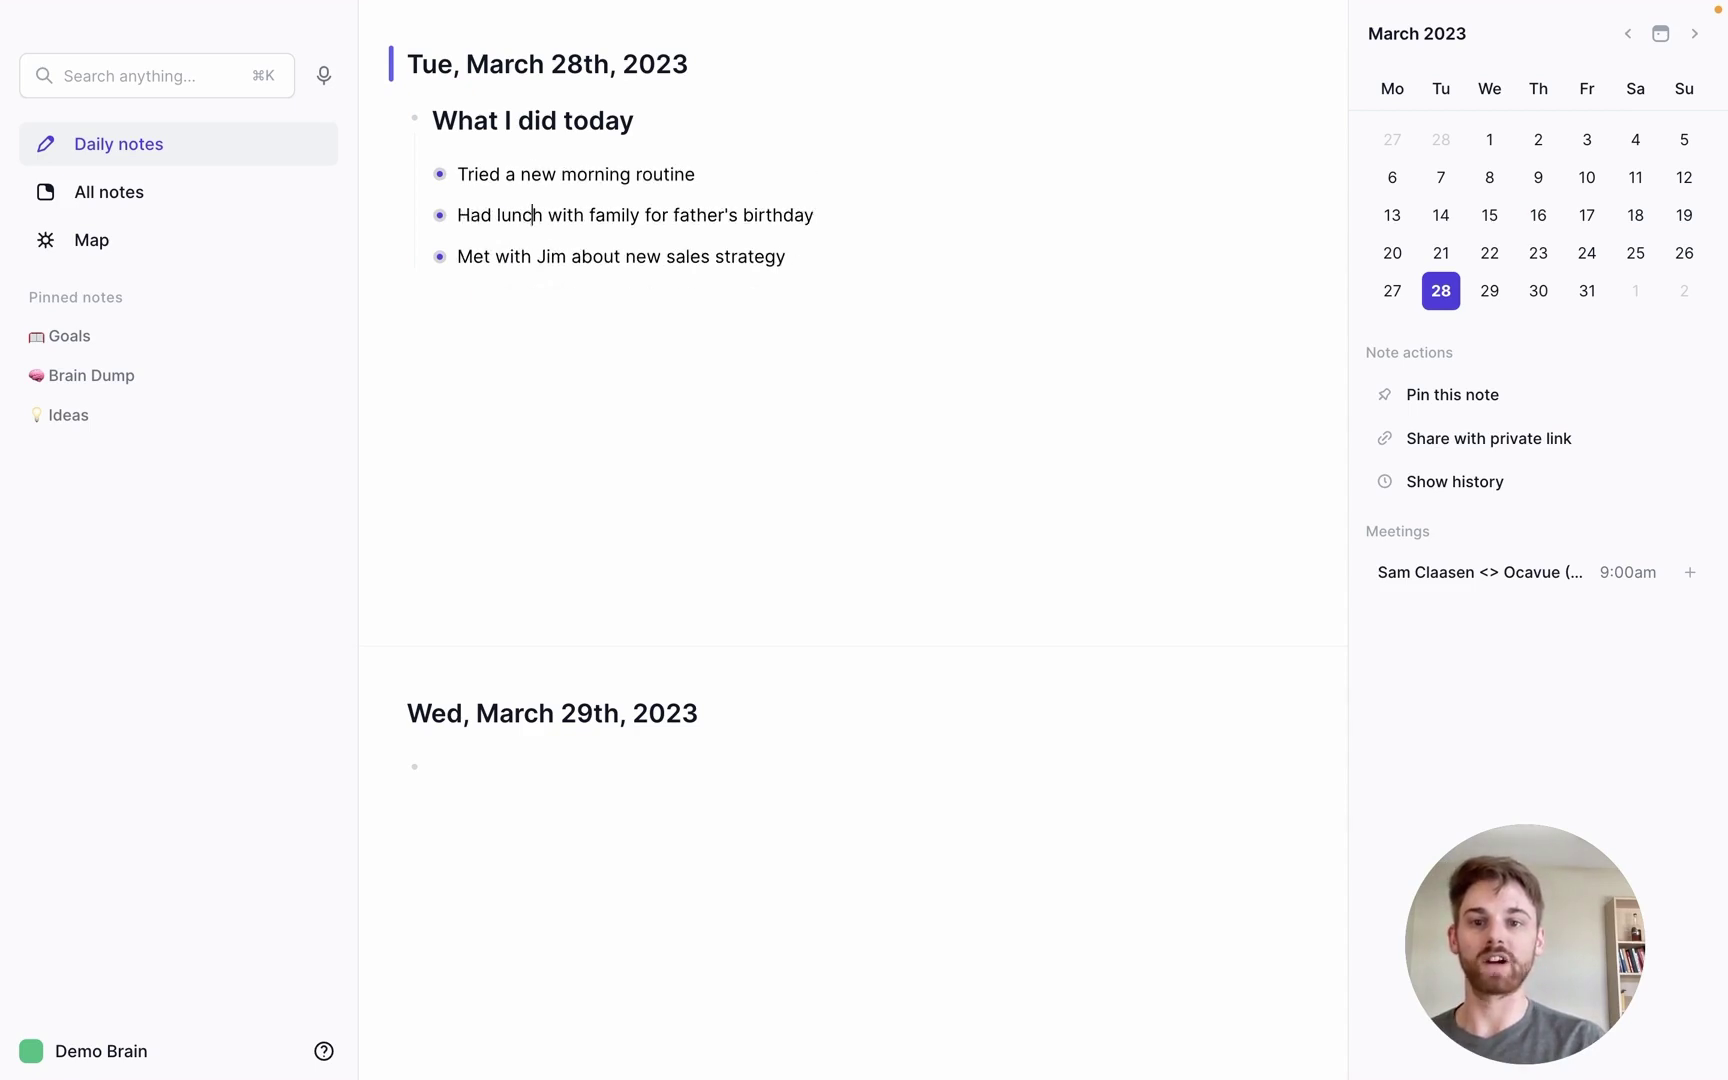
key("alt+shift+Up")
key("alt+shift+Down")
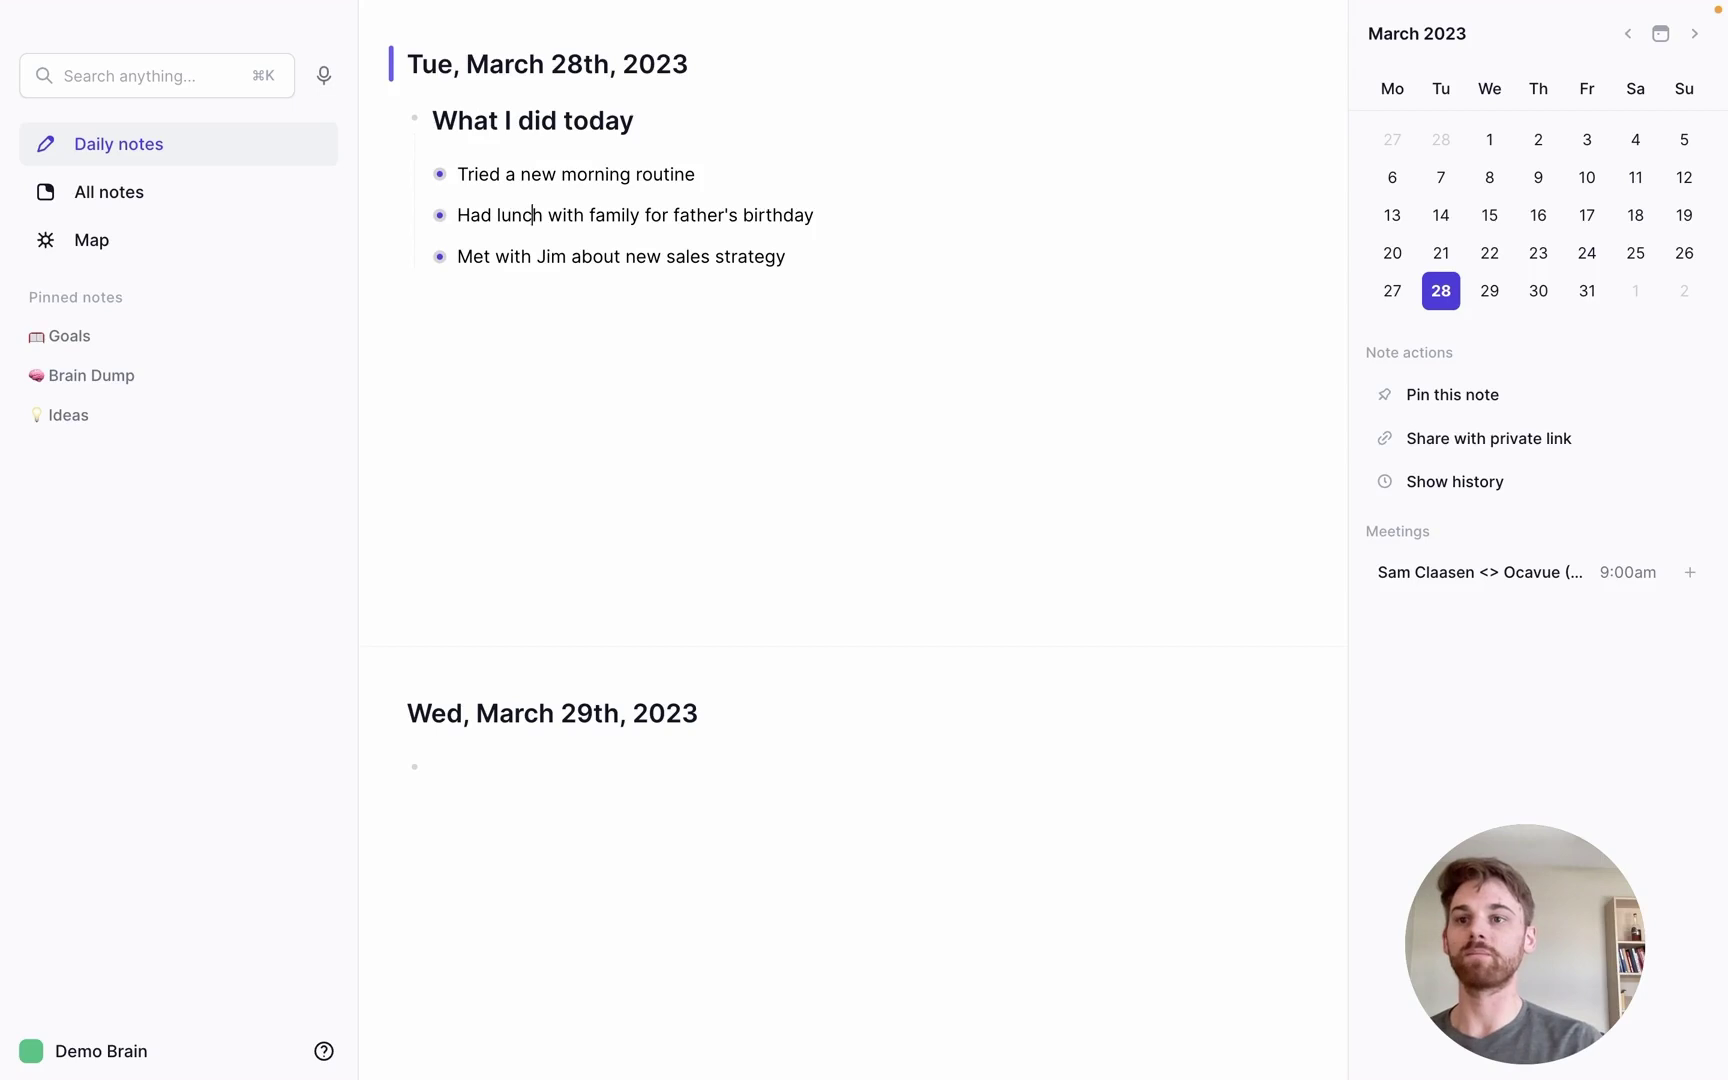
key("alt+shift+Down")
key("alt+shift+Up")
key("alt+shift+Up")
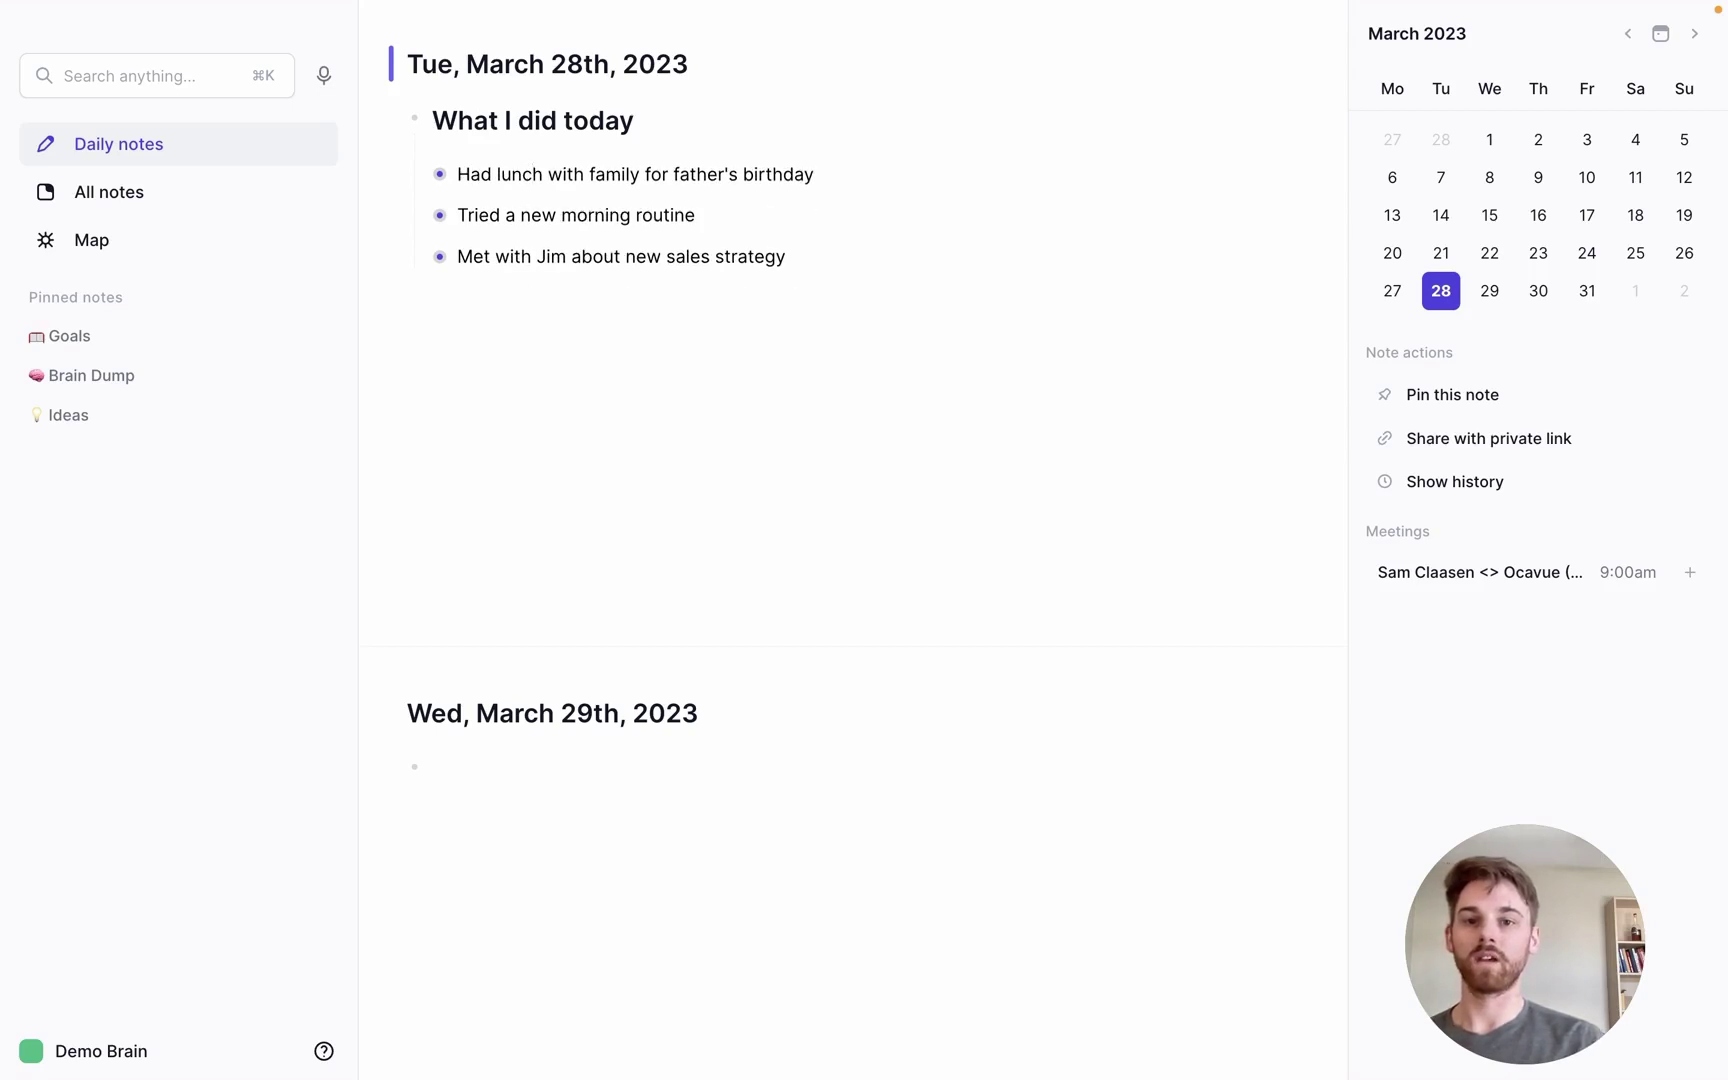
Expand the lunch and morning routine entries.
left_click(440, 176)
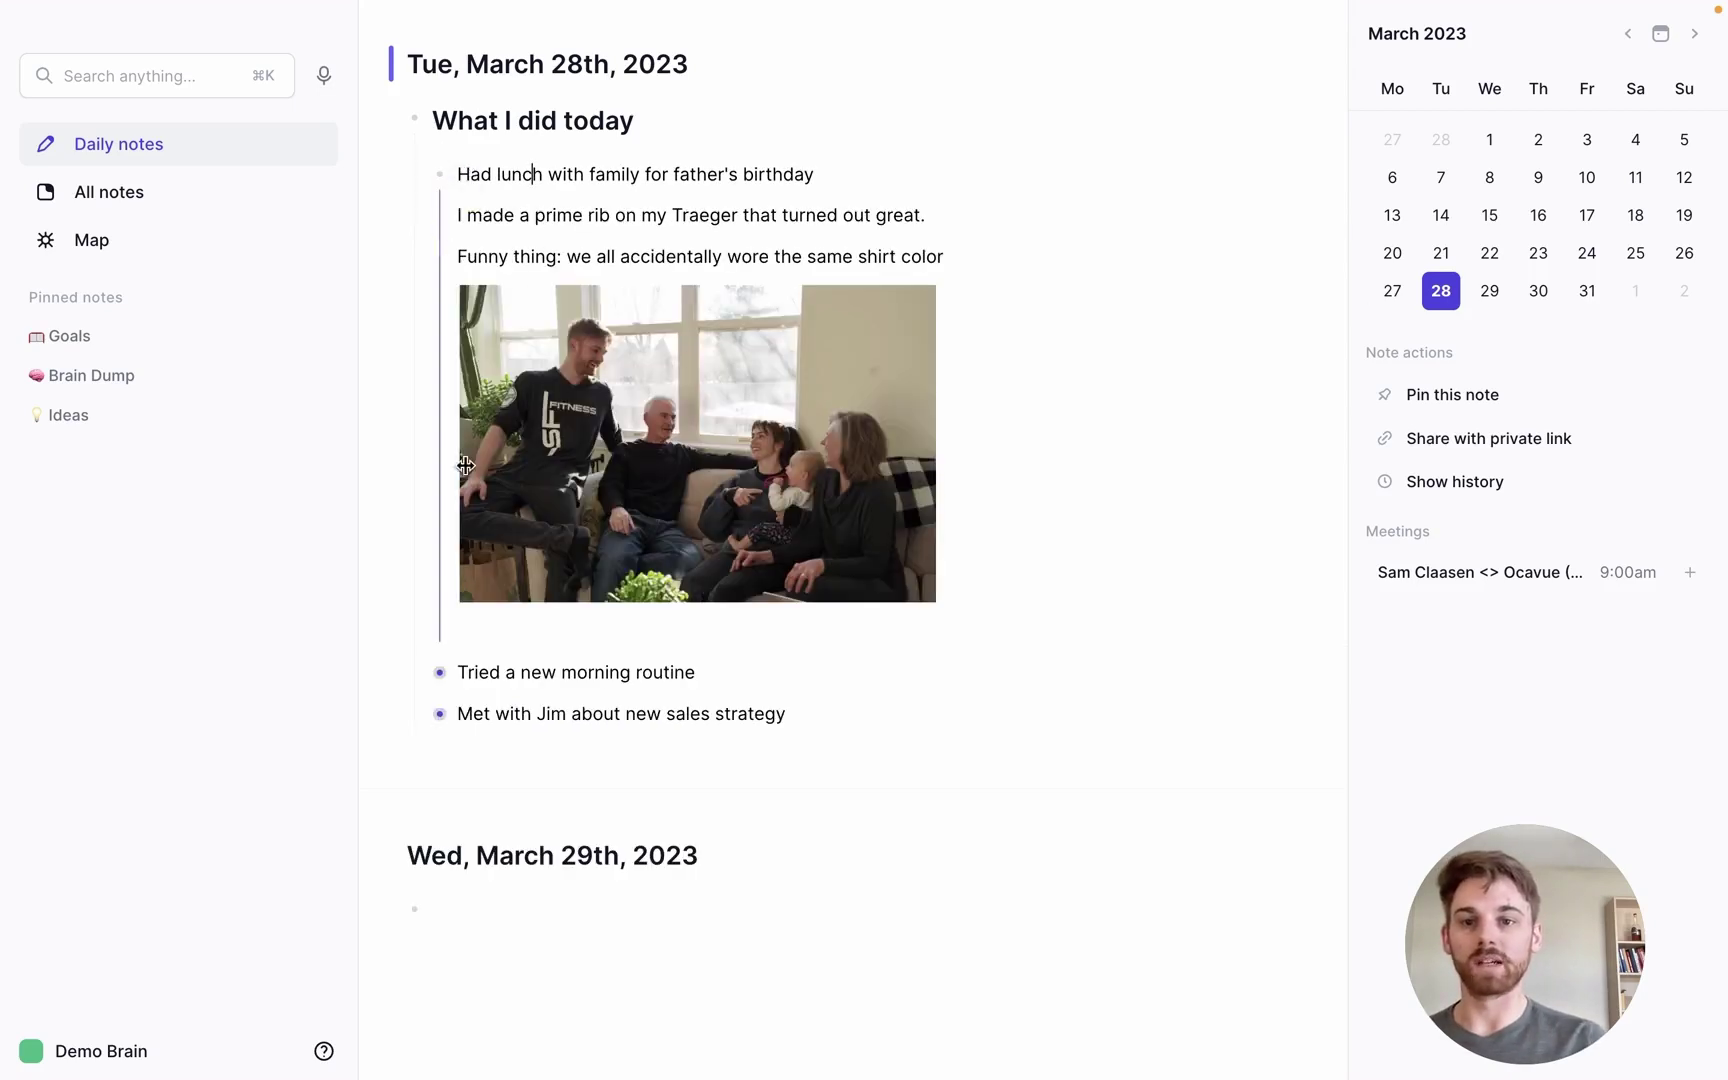
left_click(440, 672)
scroll(440, 690, "down", 3)
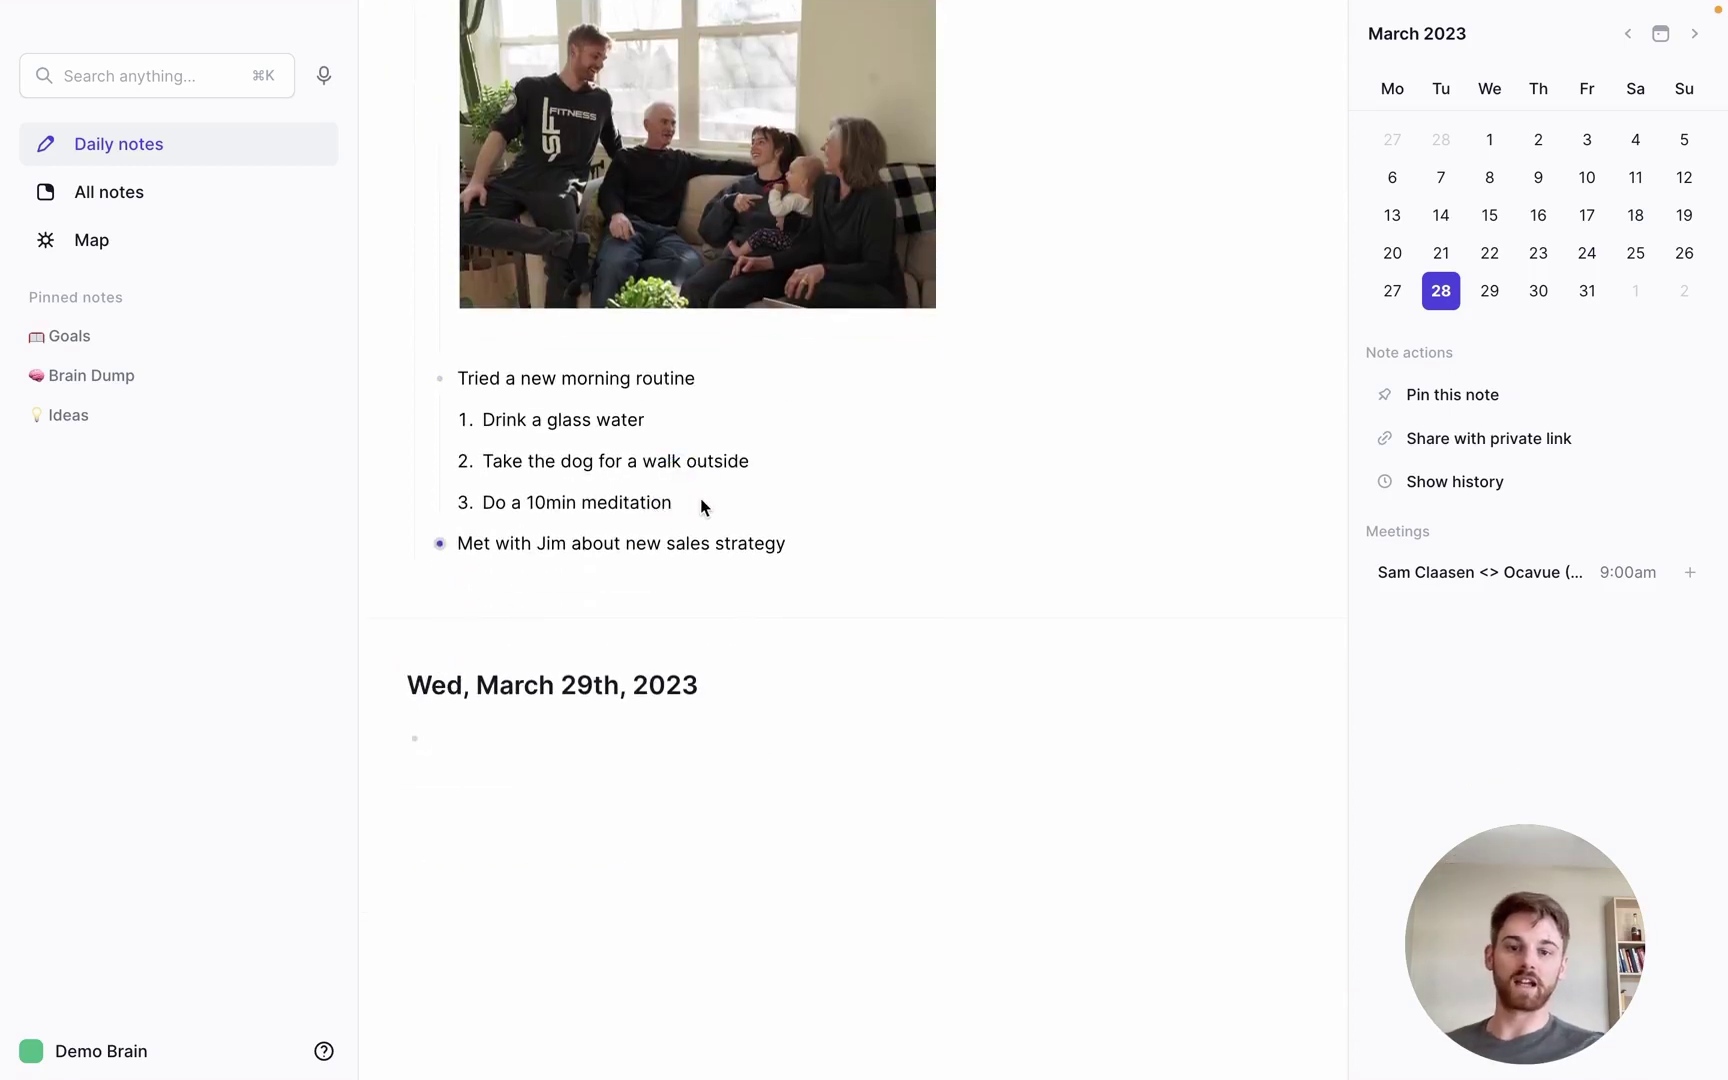
Turn the three numbered morning routine steps into unchecked to-do items.
left_click_drag(698, 509, 476, 438)
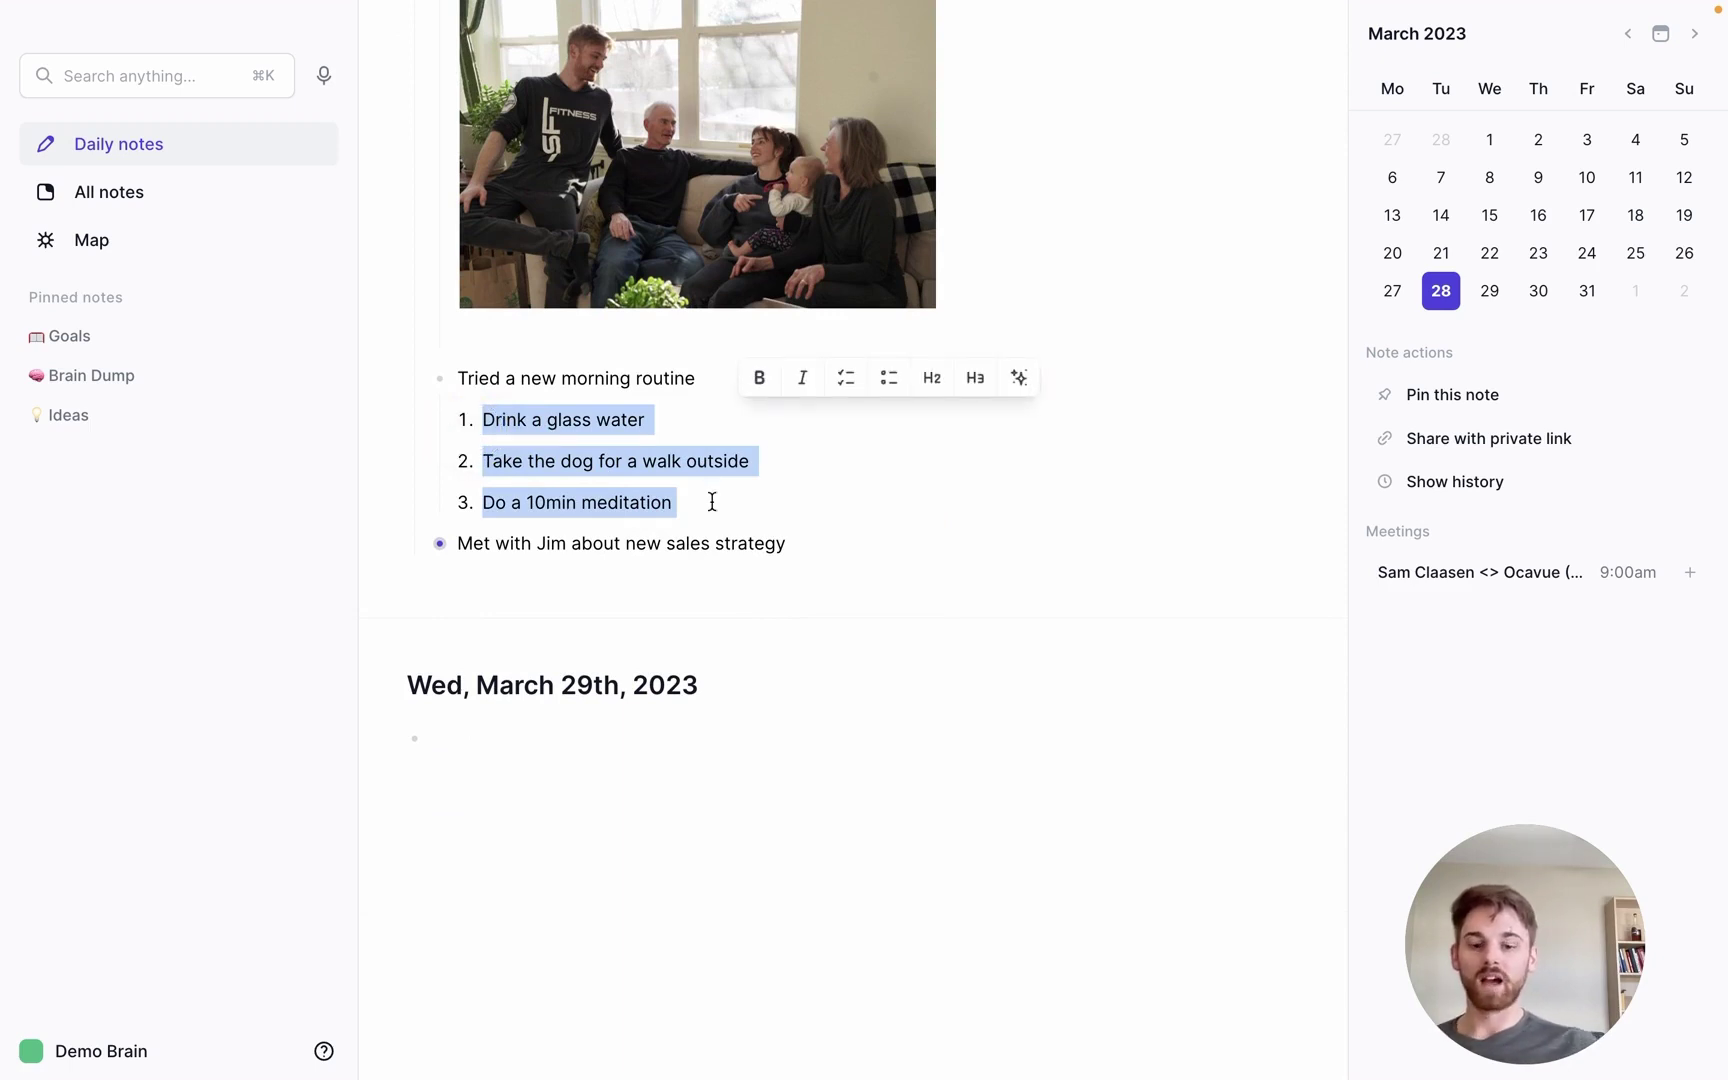
key("super+shift+8")
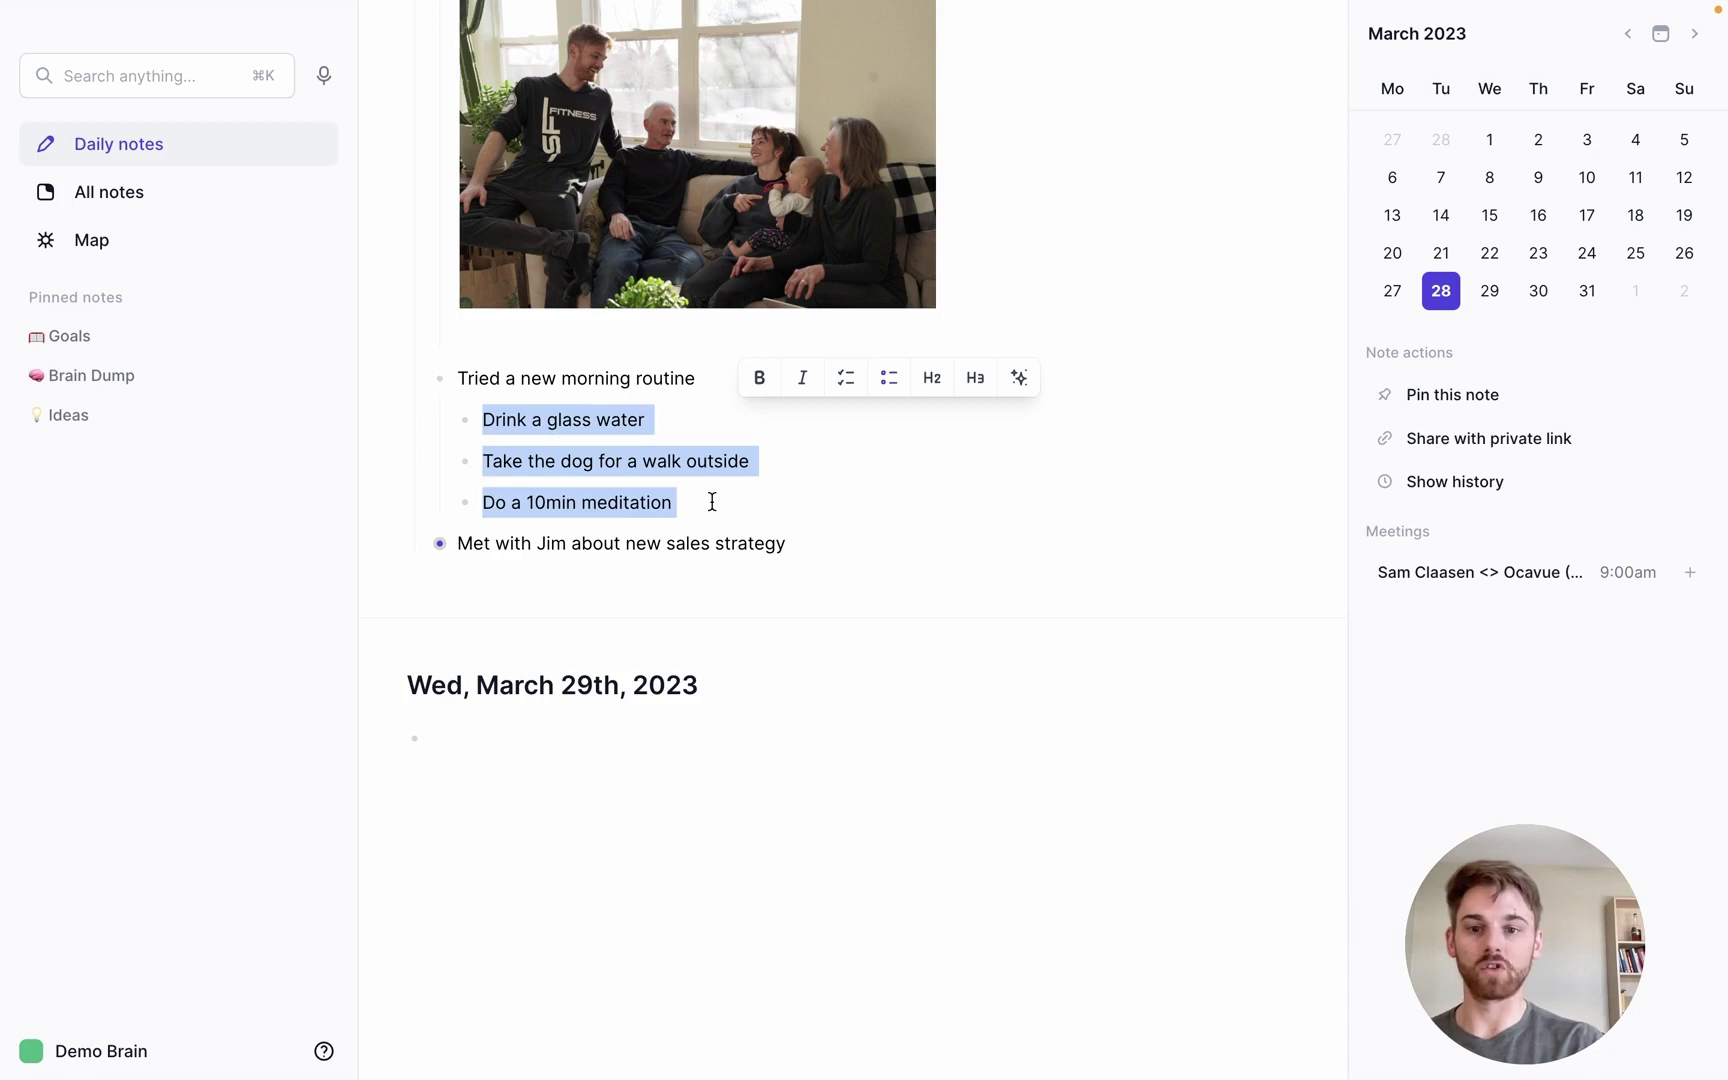
key("super+shift+9")
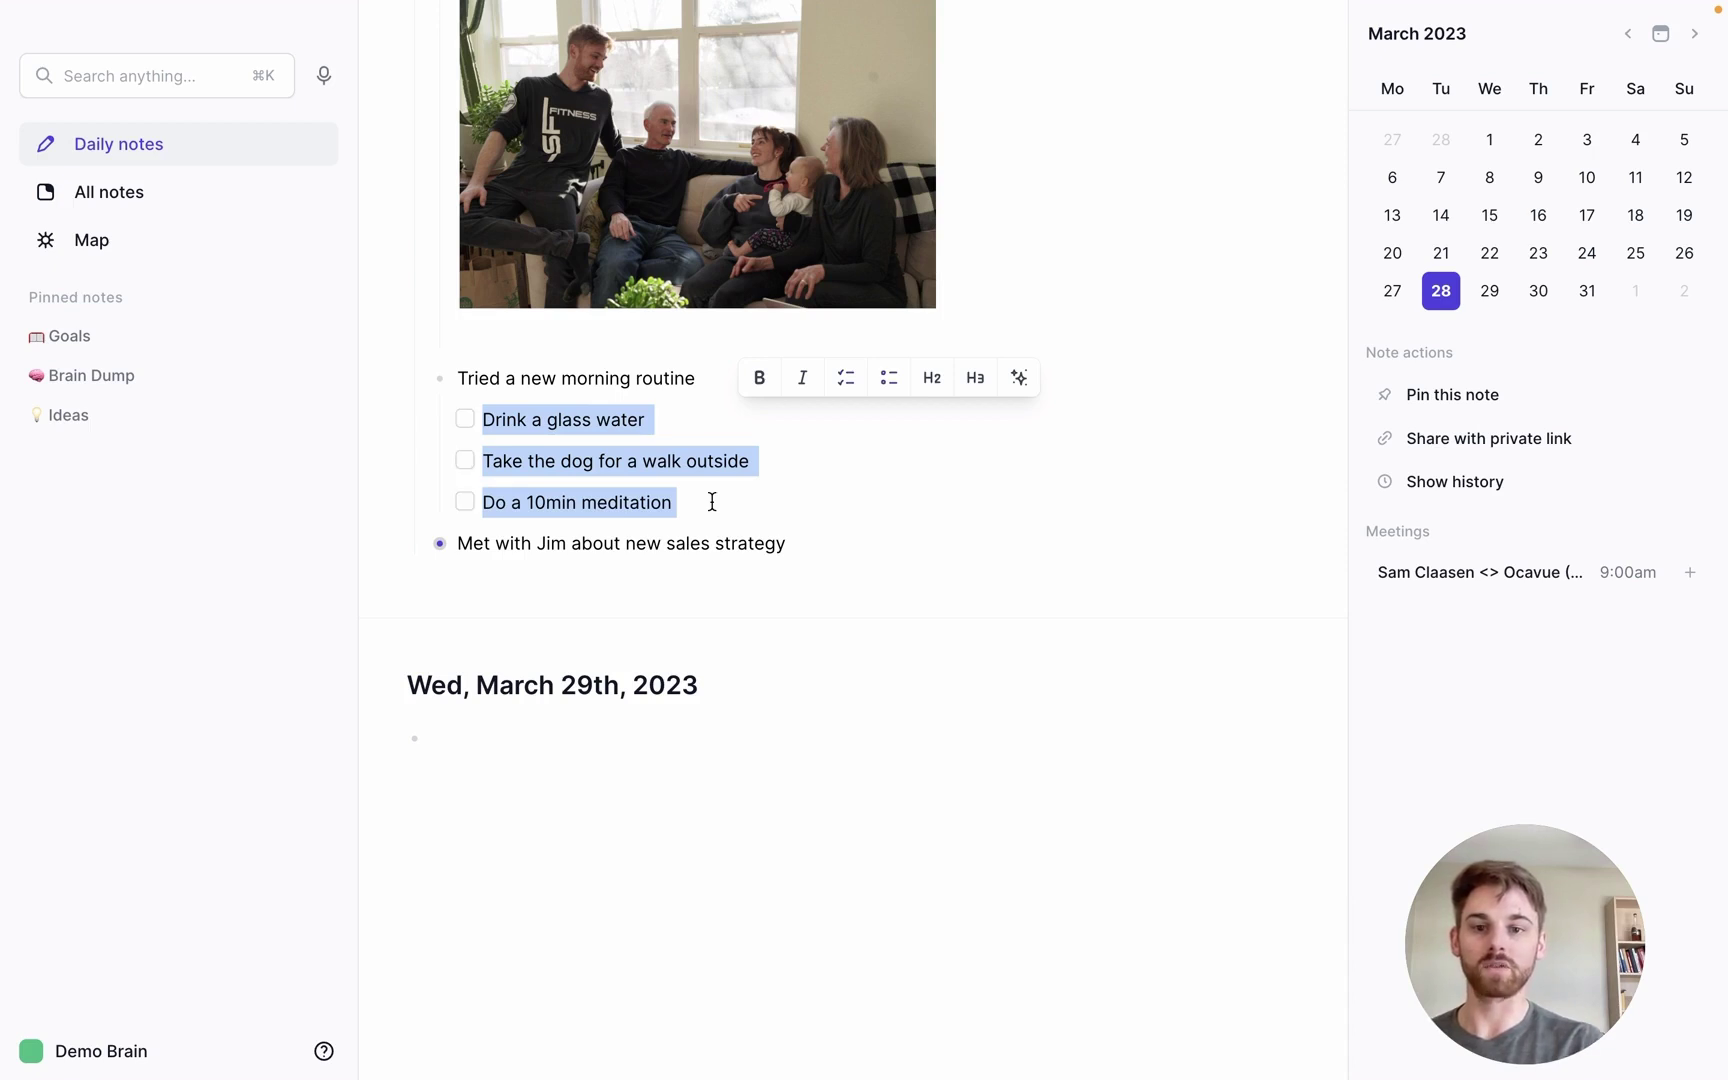
key("super+Return")
key("super+shift+8")
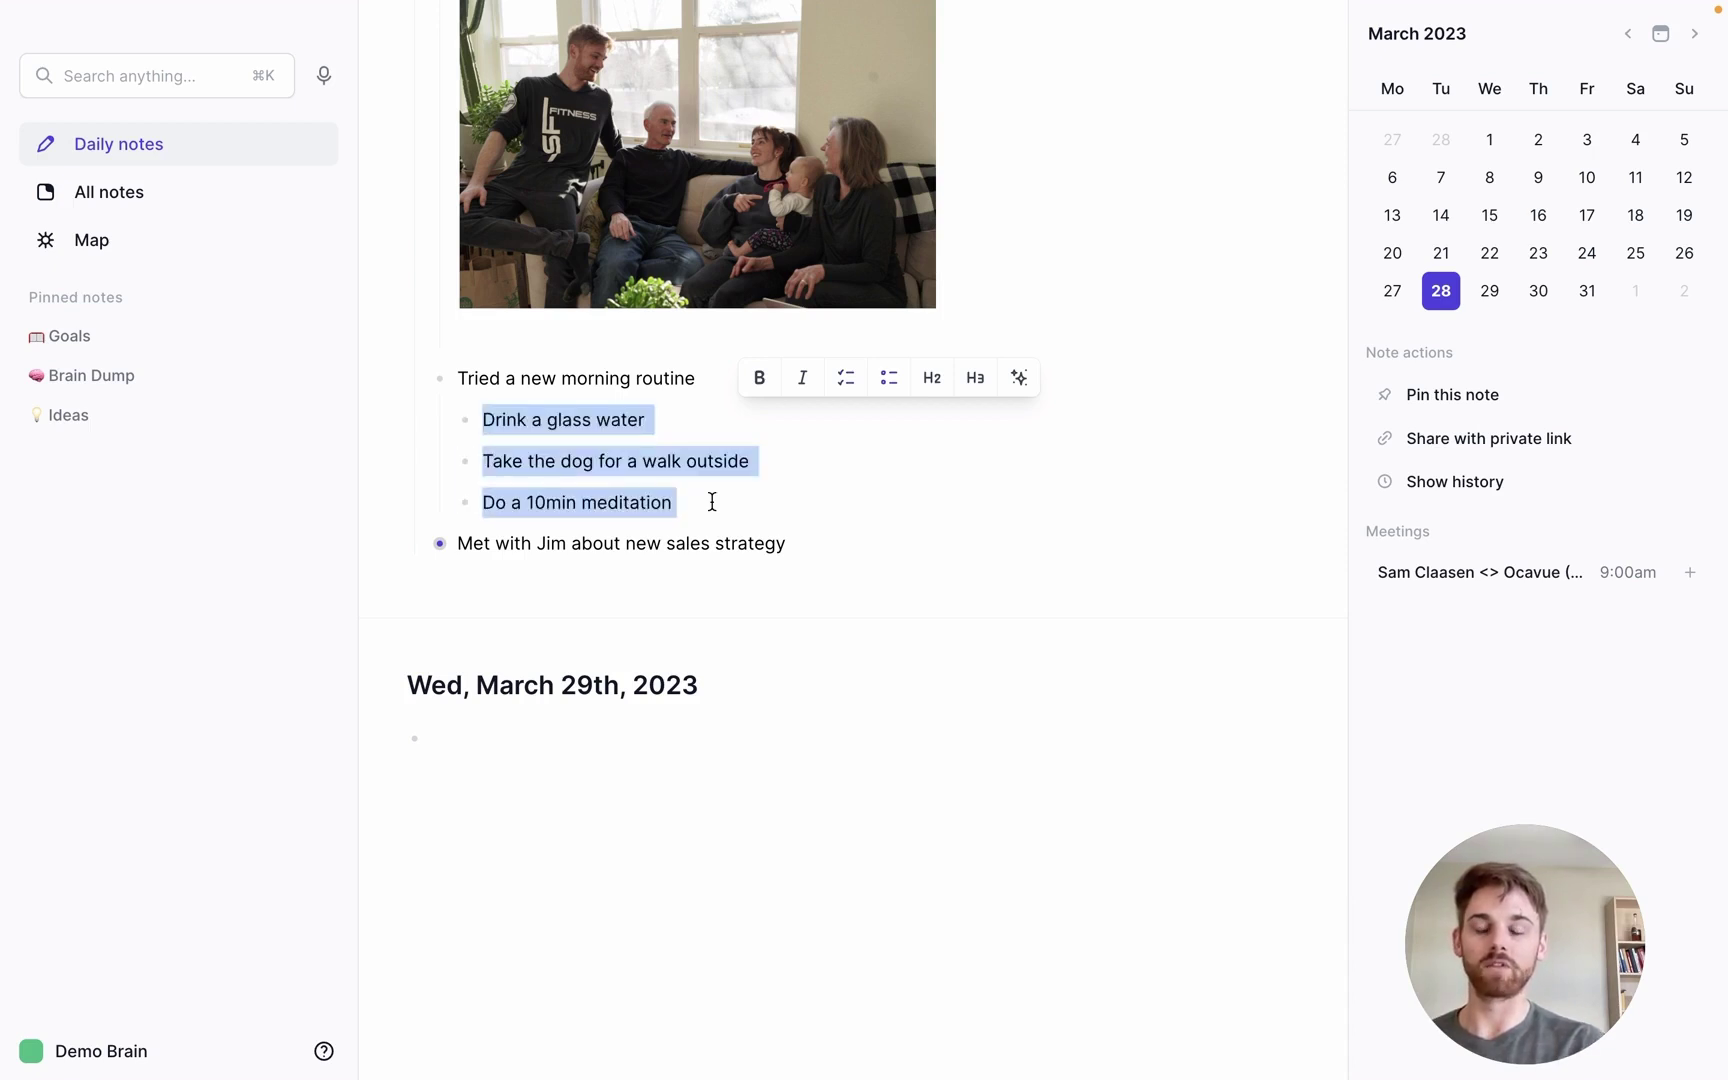
key("super+shift+9")
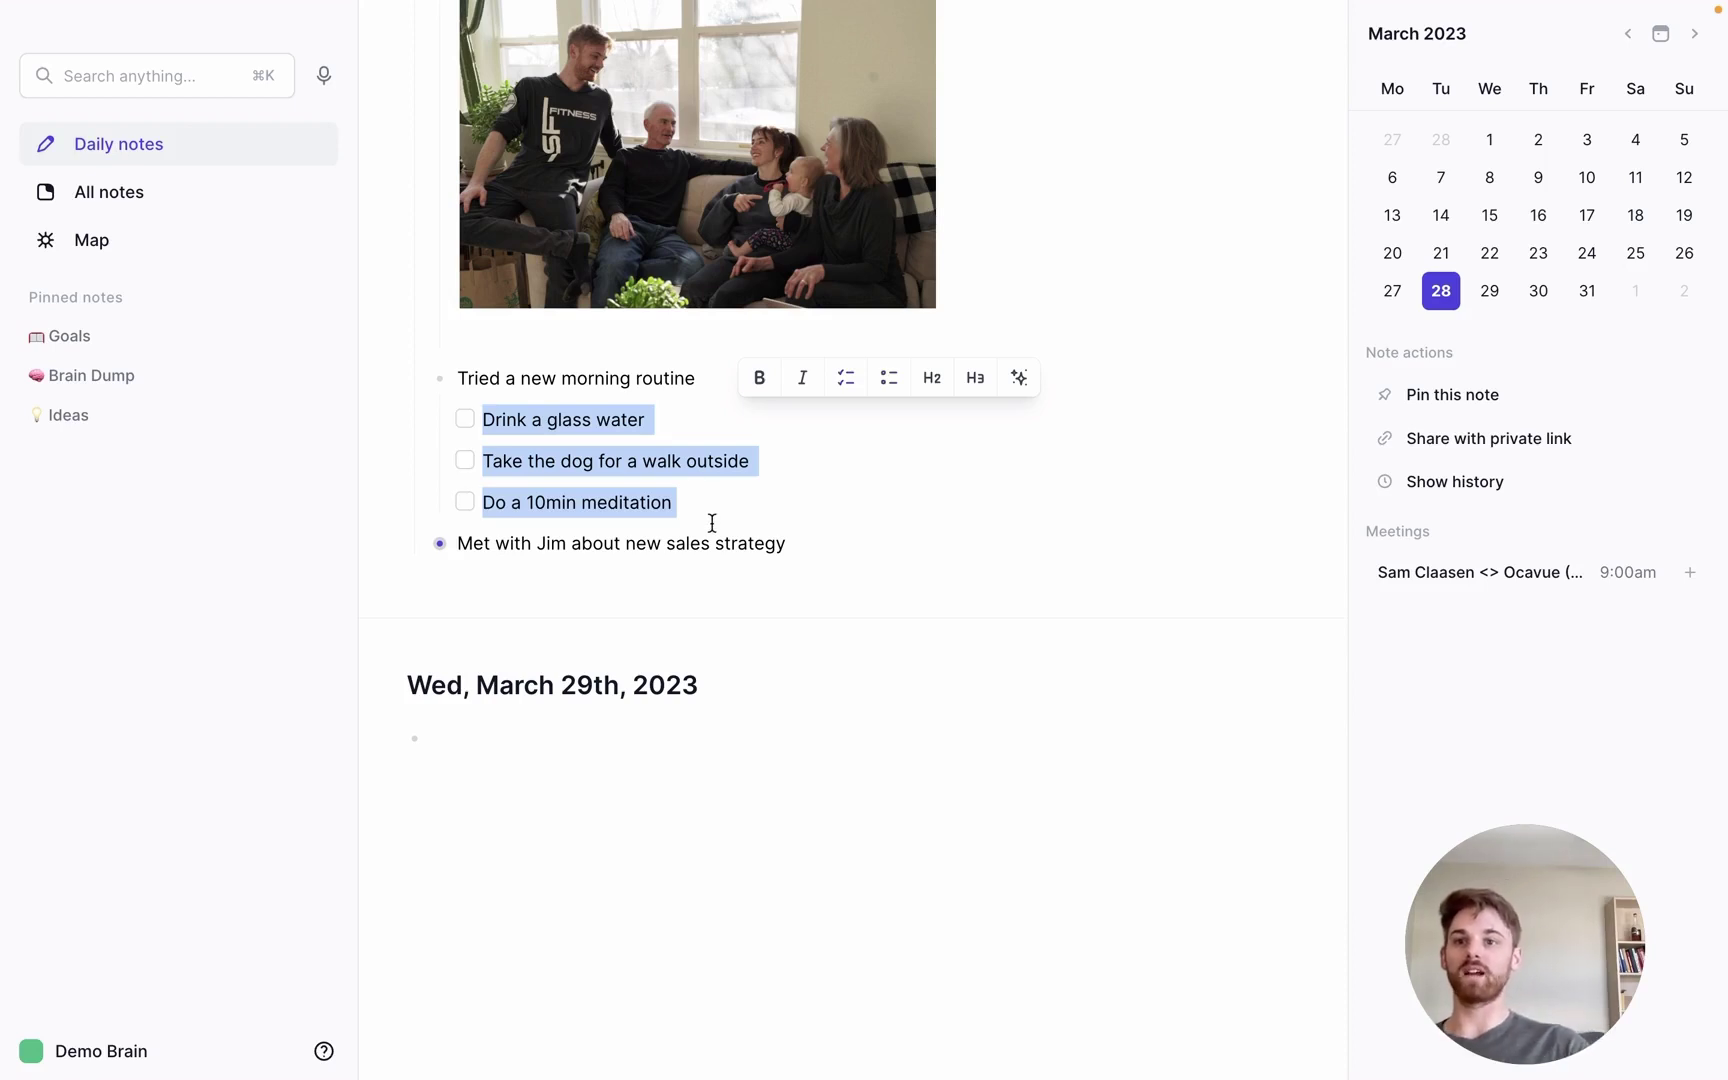
left_click(733, 559)
Collapse the lunch entry and the morning routine to-do list again.
scroll(733, 559, "up", 5)
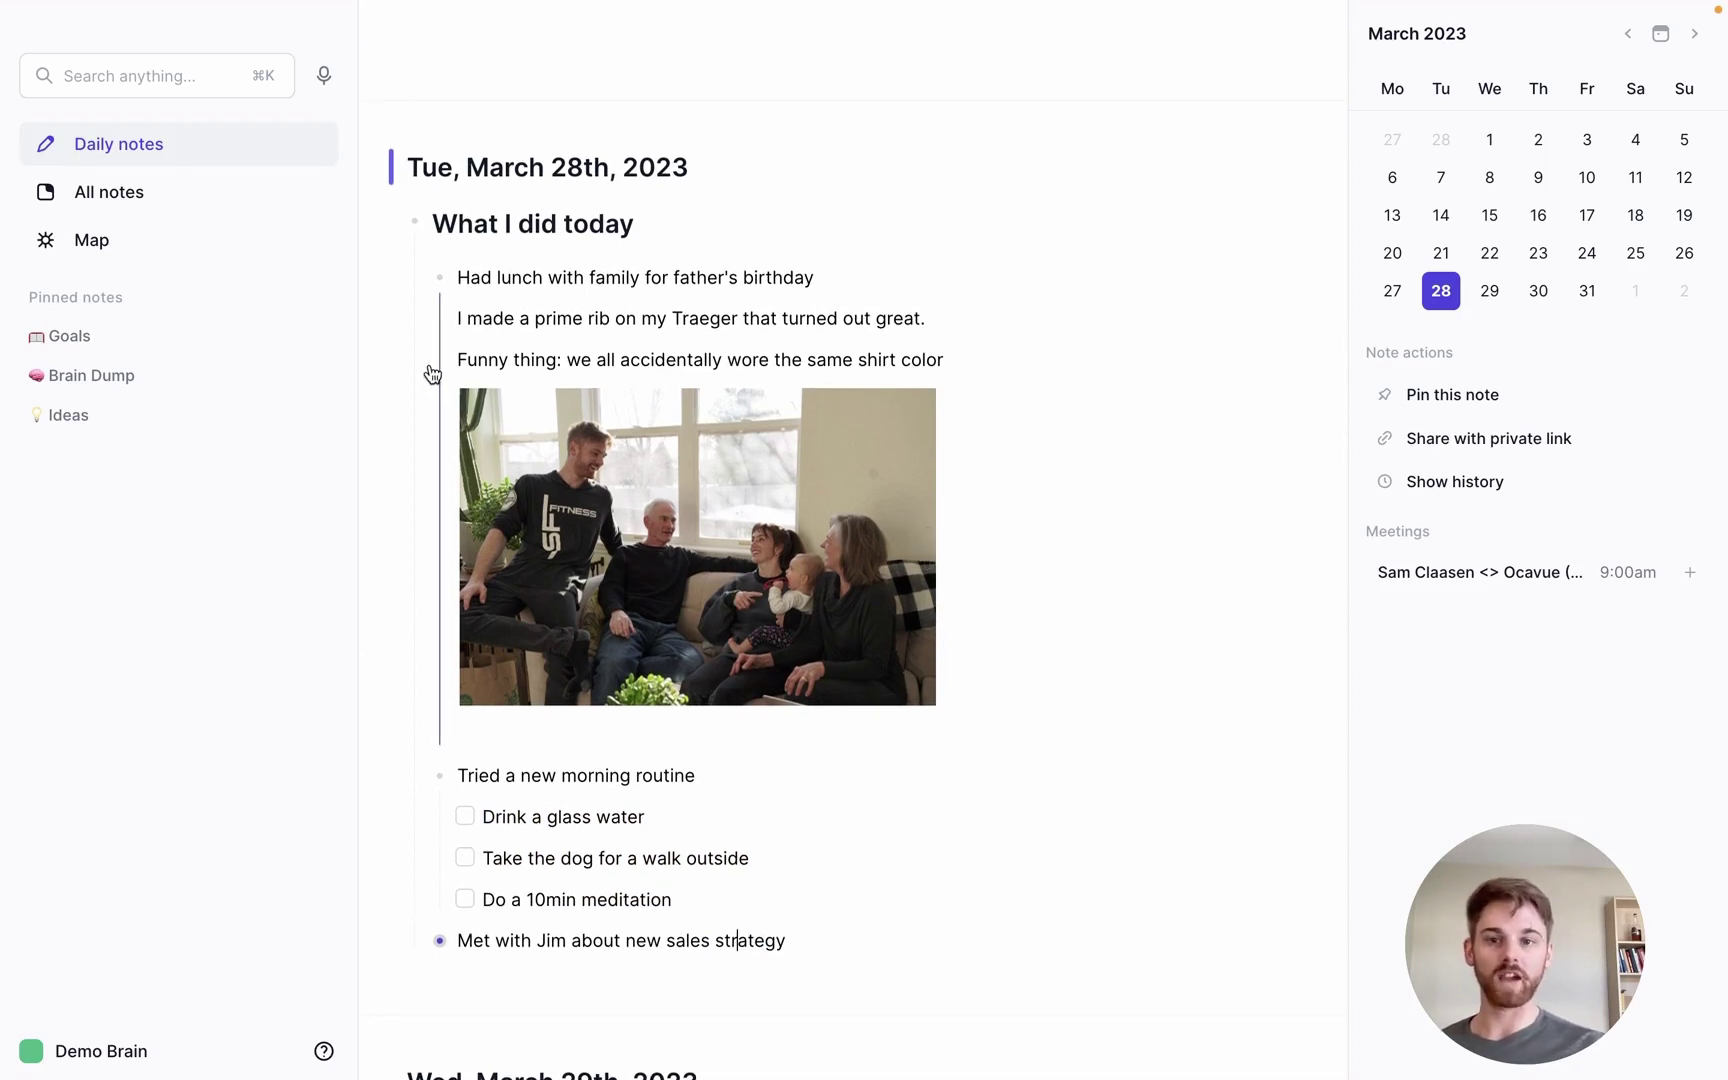
left_click(437, 296)
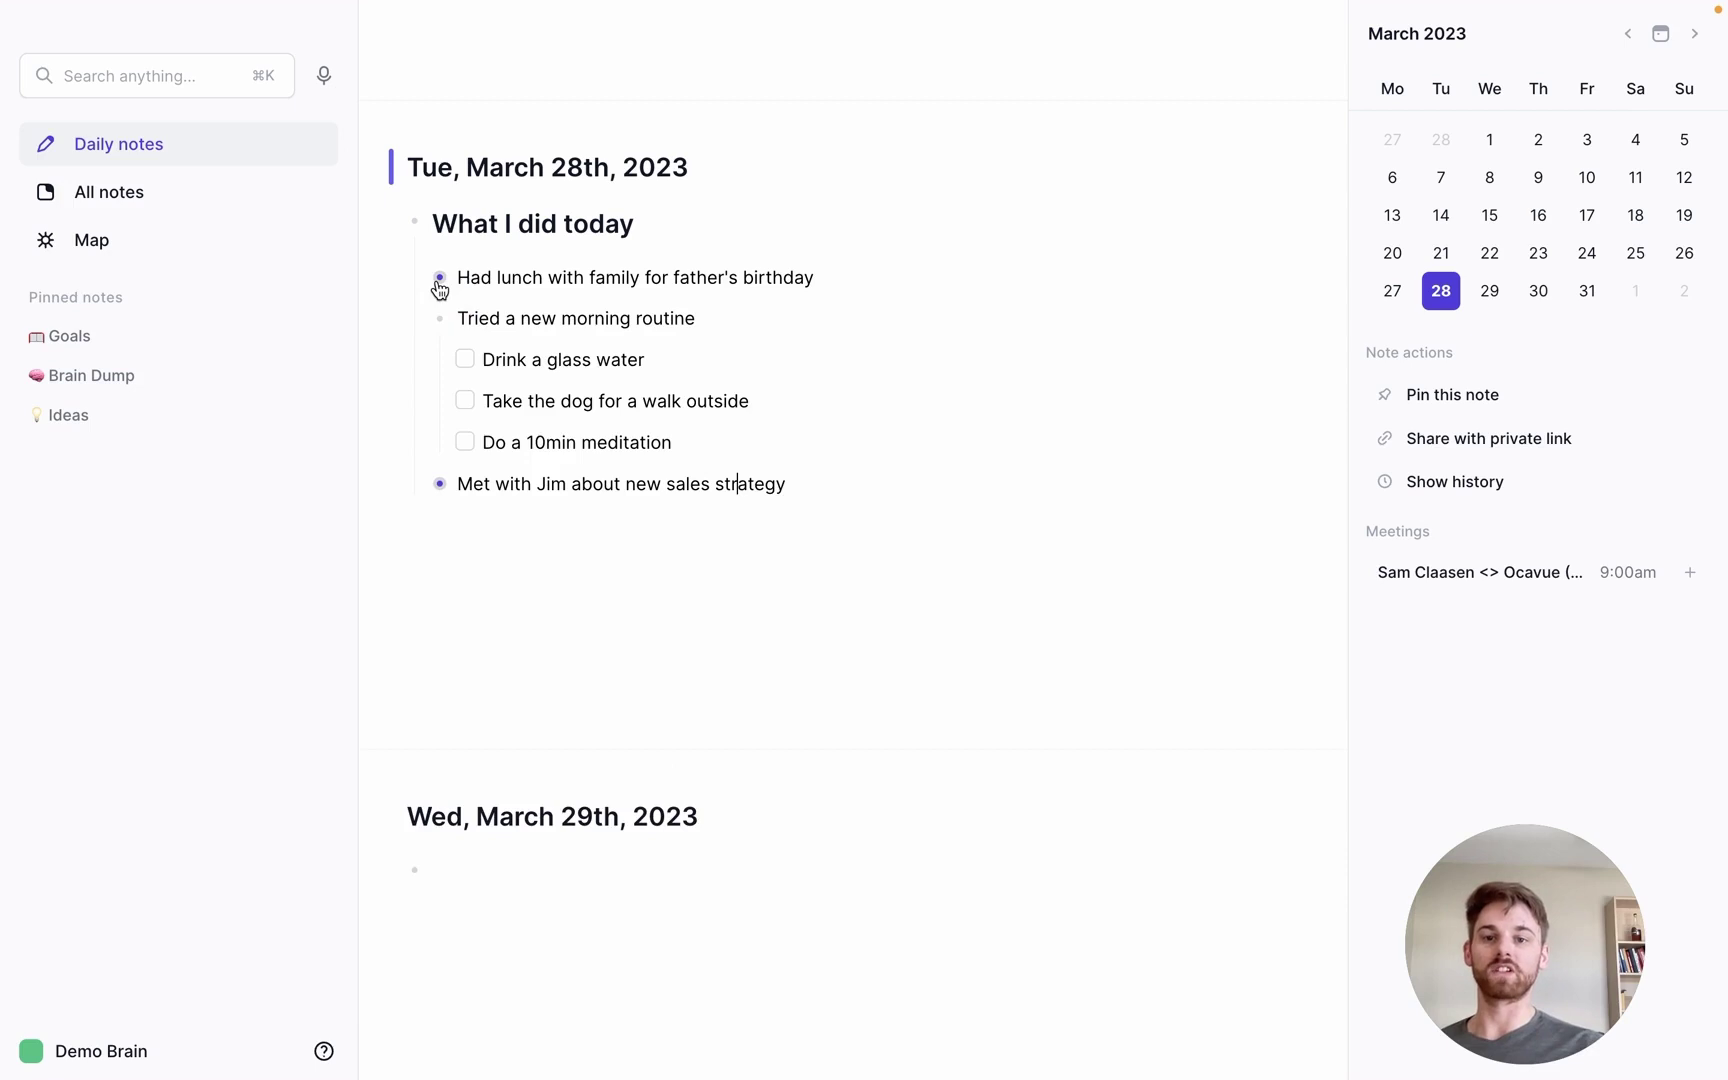
left_click(440, 319)
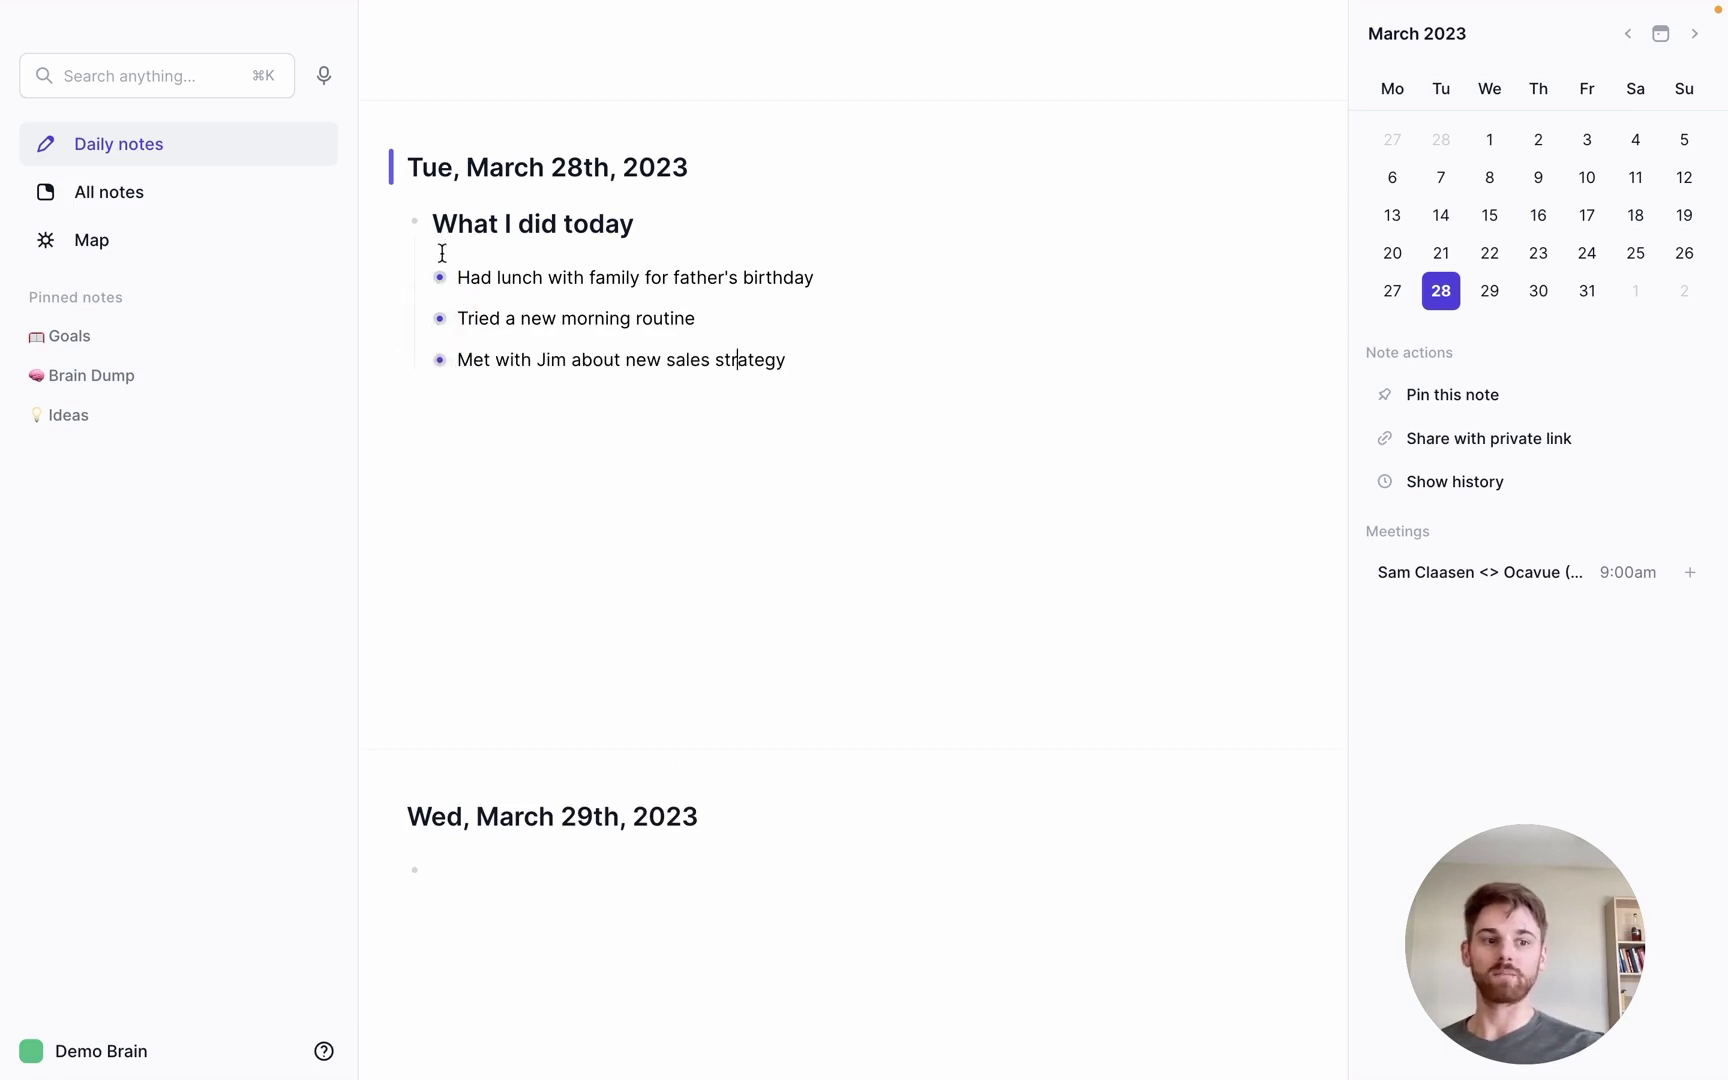